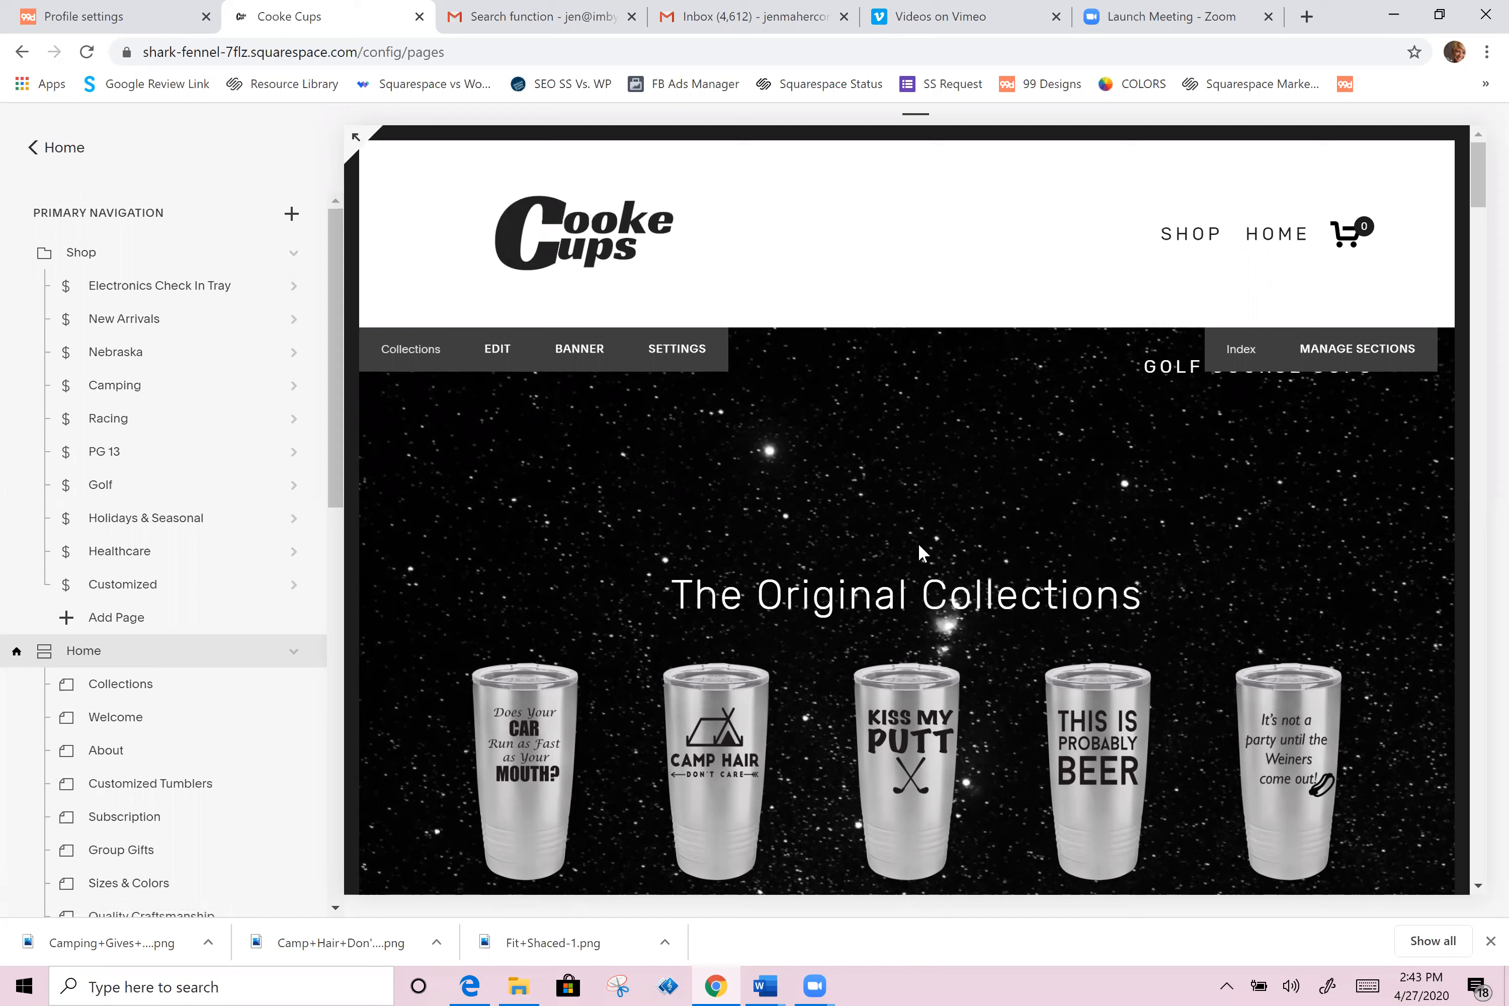
Step: Open the New Products store page from the Not Linked pages
scroll(379, 726, "down", 5)
scroll(65, 695, "down", 3)
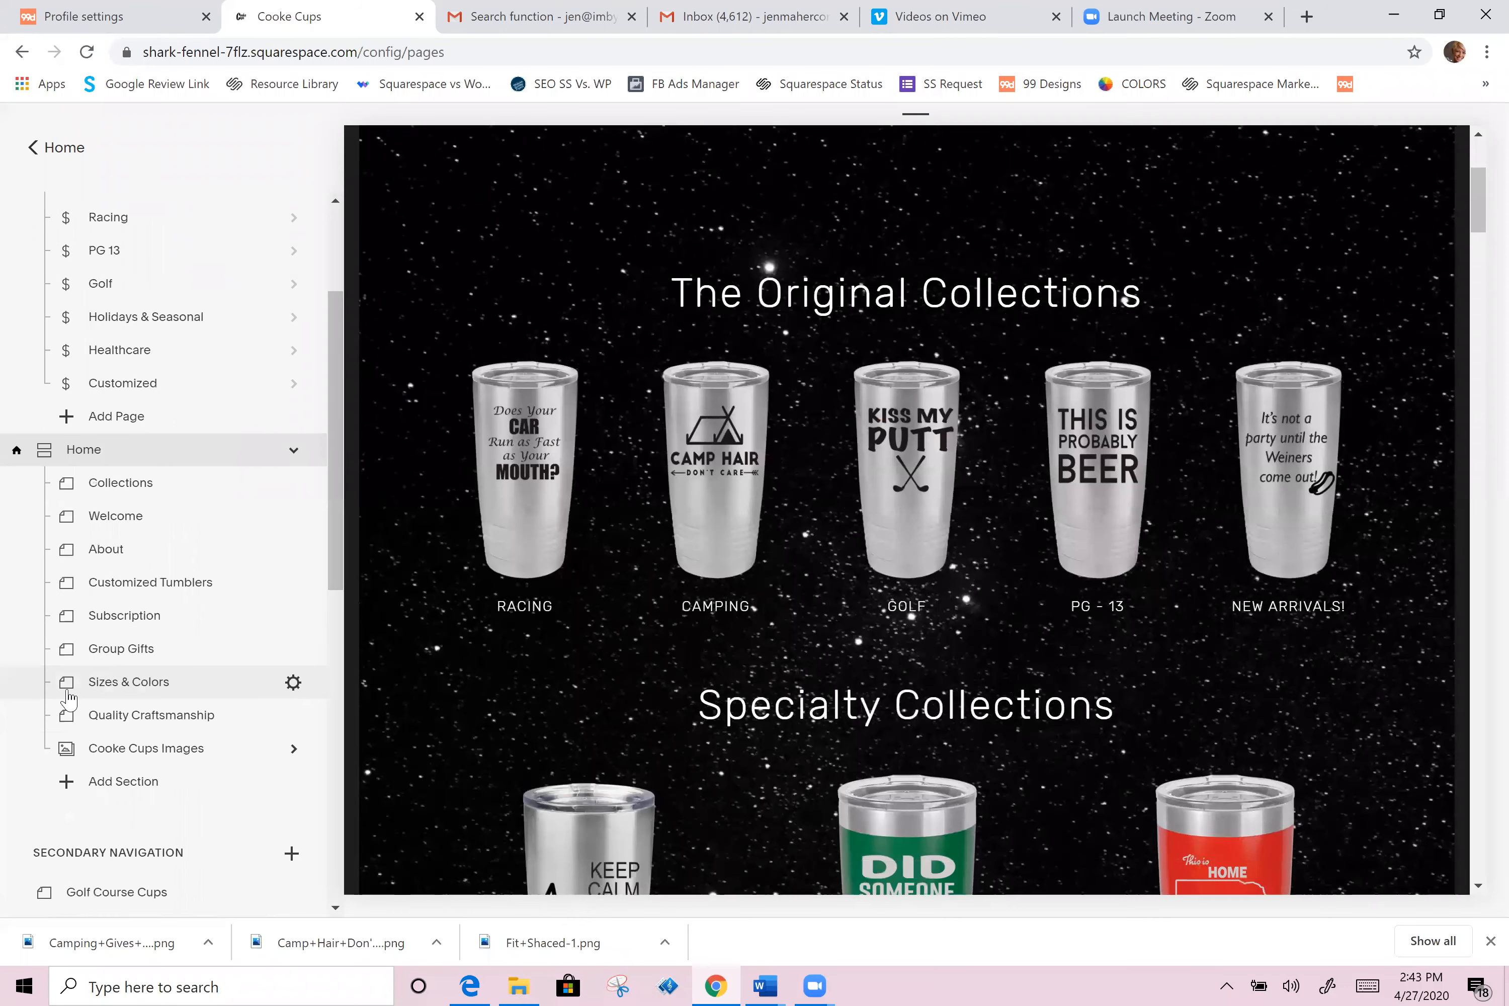
scroll(187, 711, "down", 5)
scroll(187, 712, "down", 7)
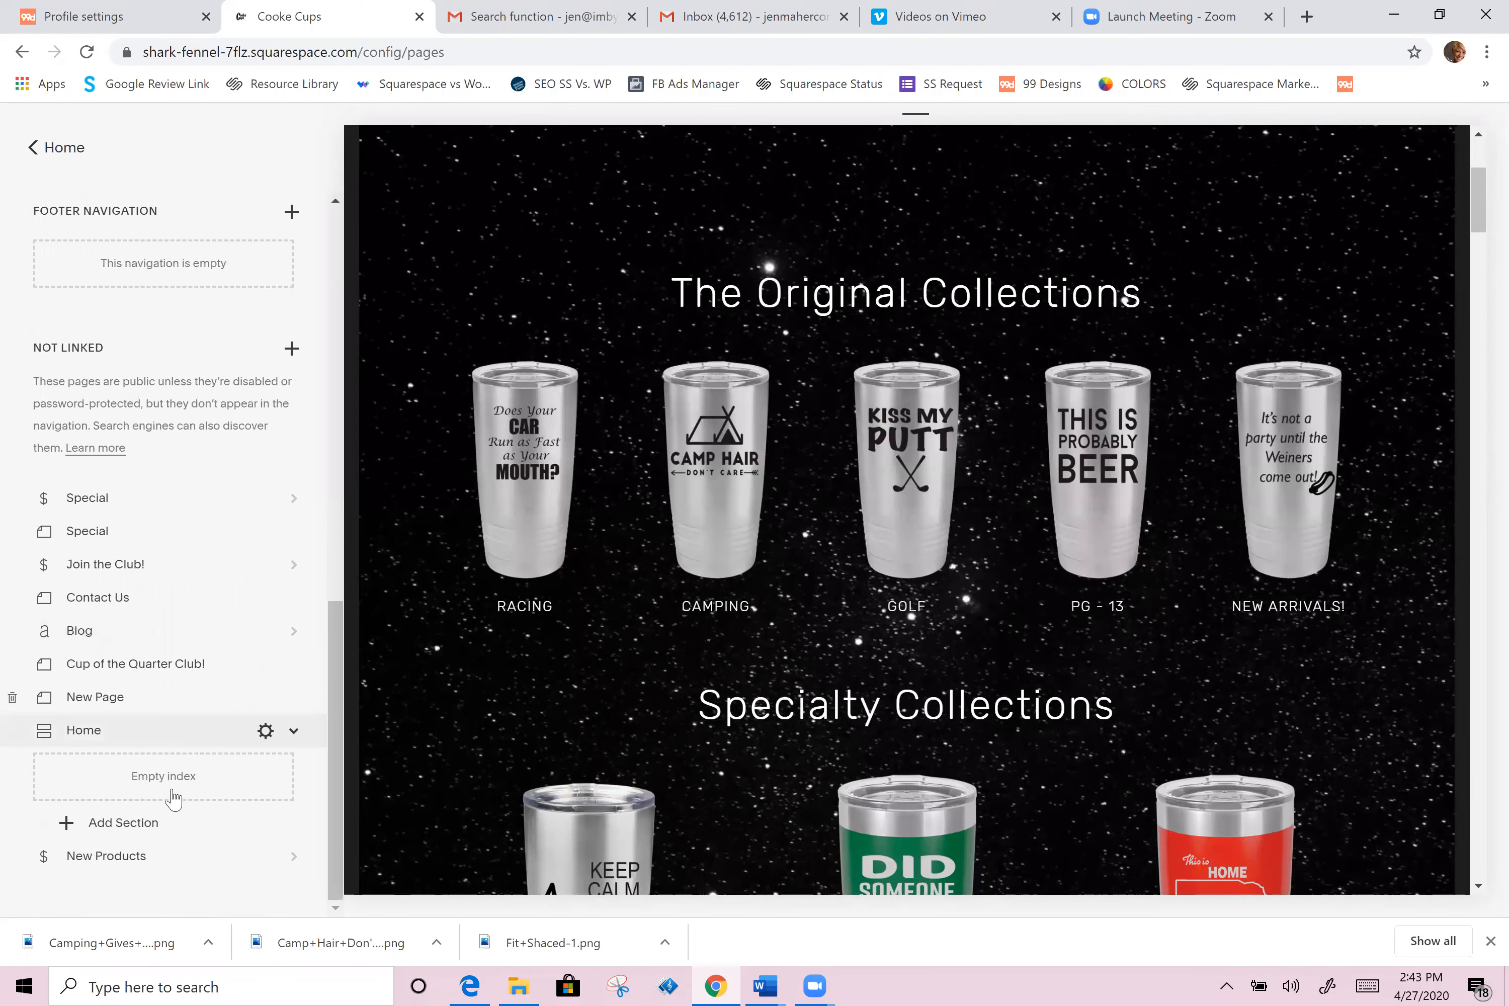
left_click(75, 857)
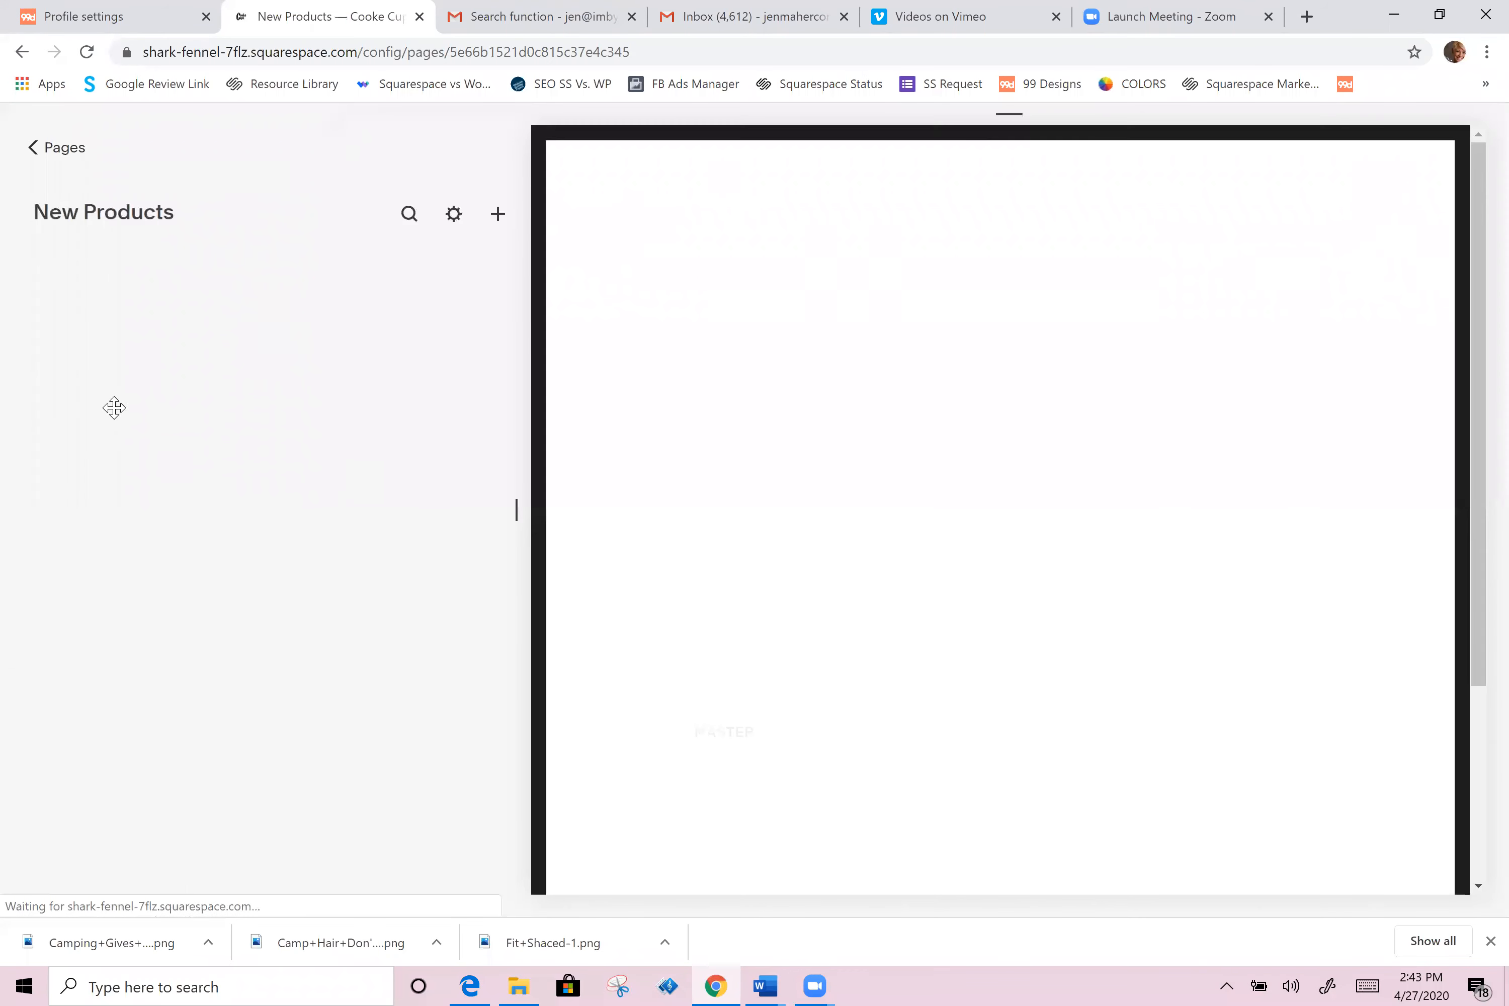
left_click(97, 358)
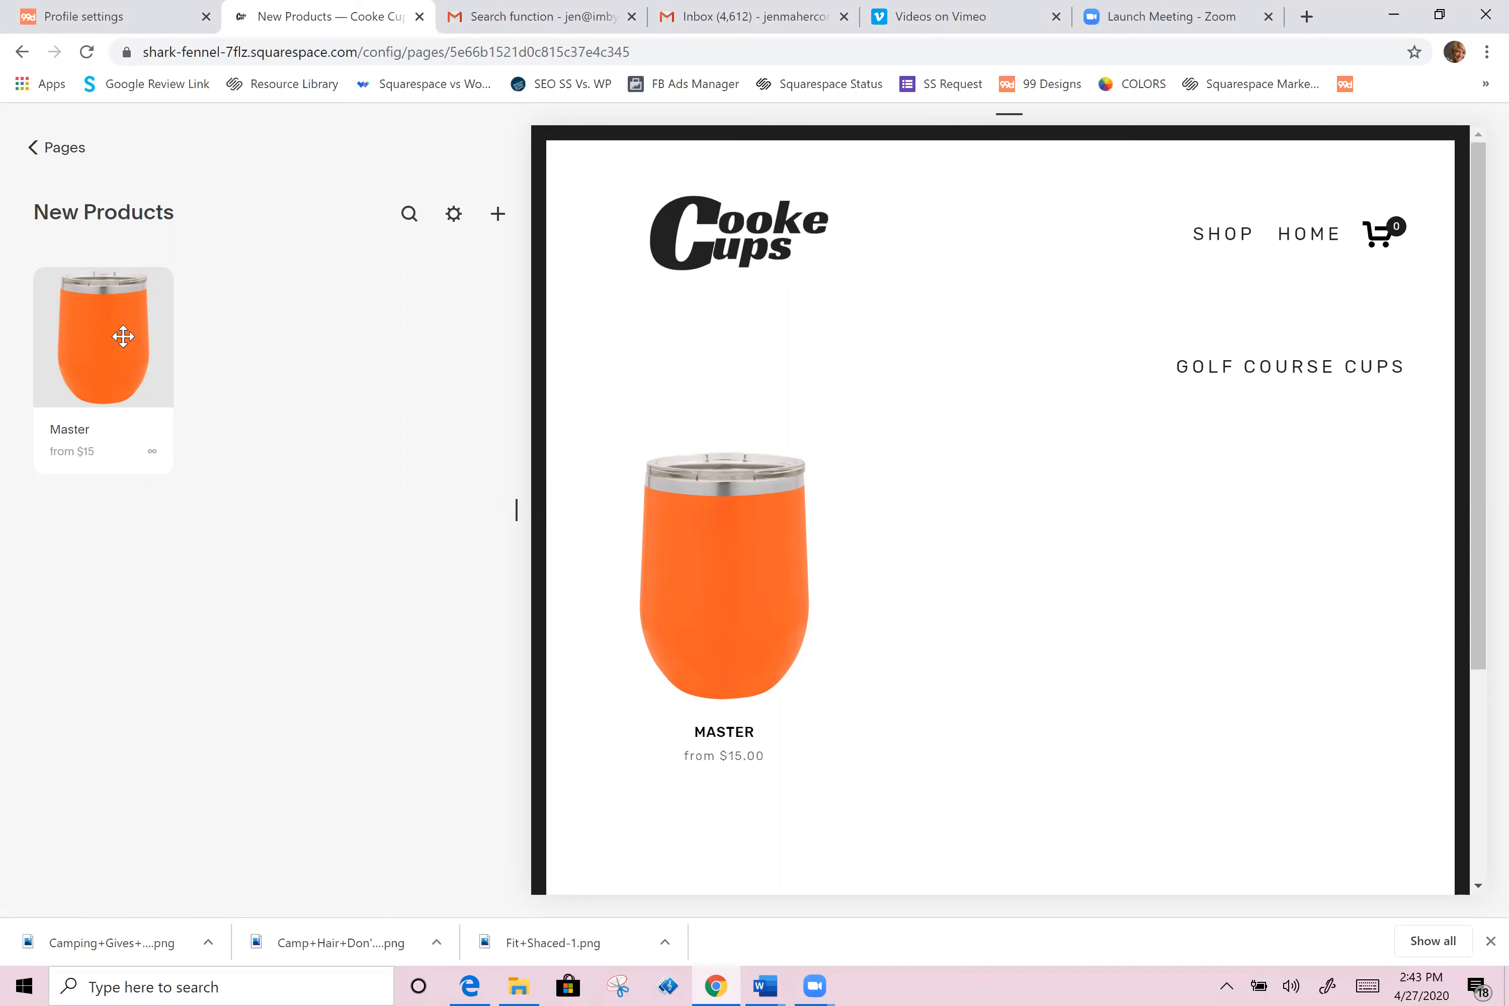
Step: Open the Master product, assign it the categories PG 13, Camping and Racing, and save it
left_click(123, 338)
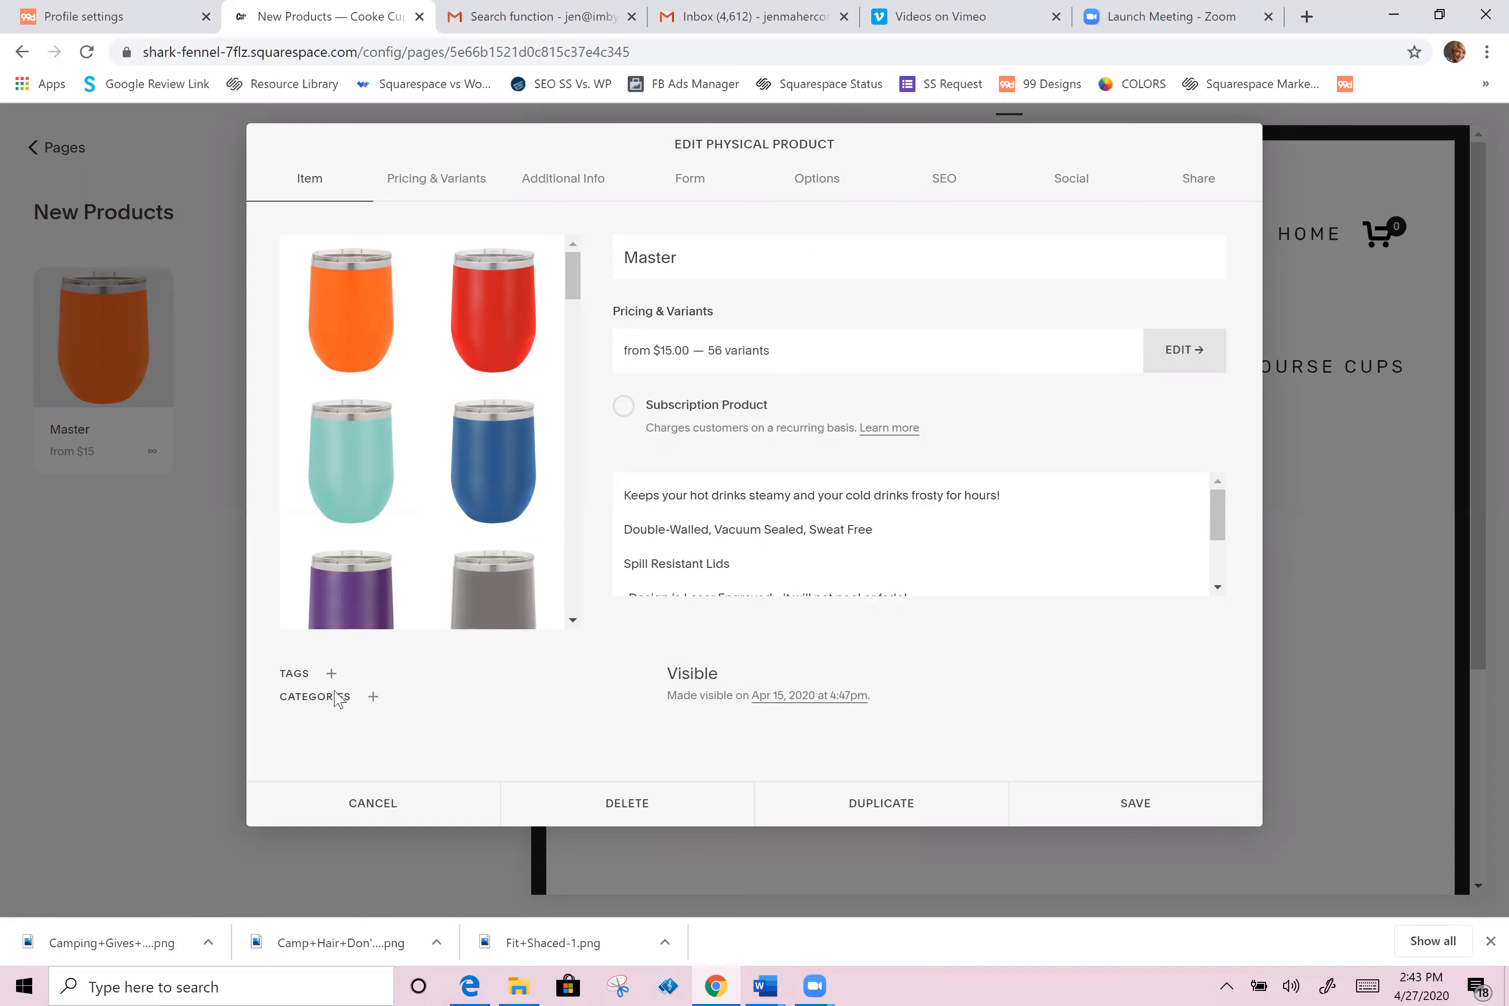
left_click(375, 700)
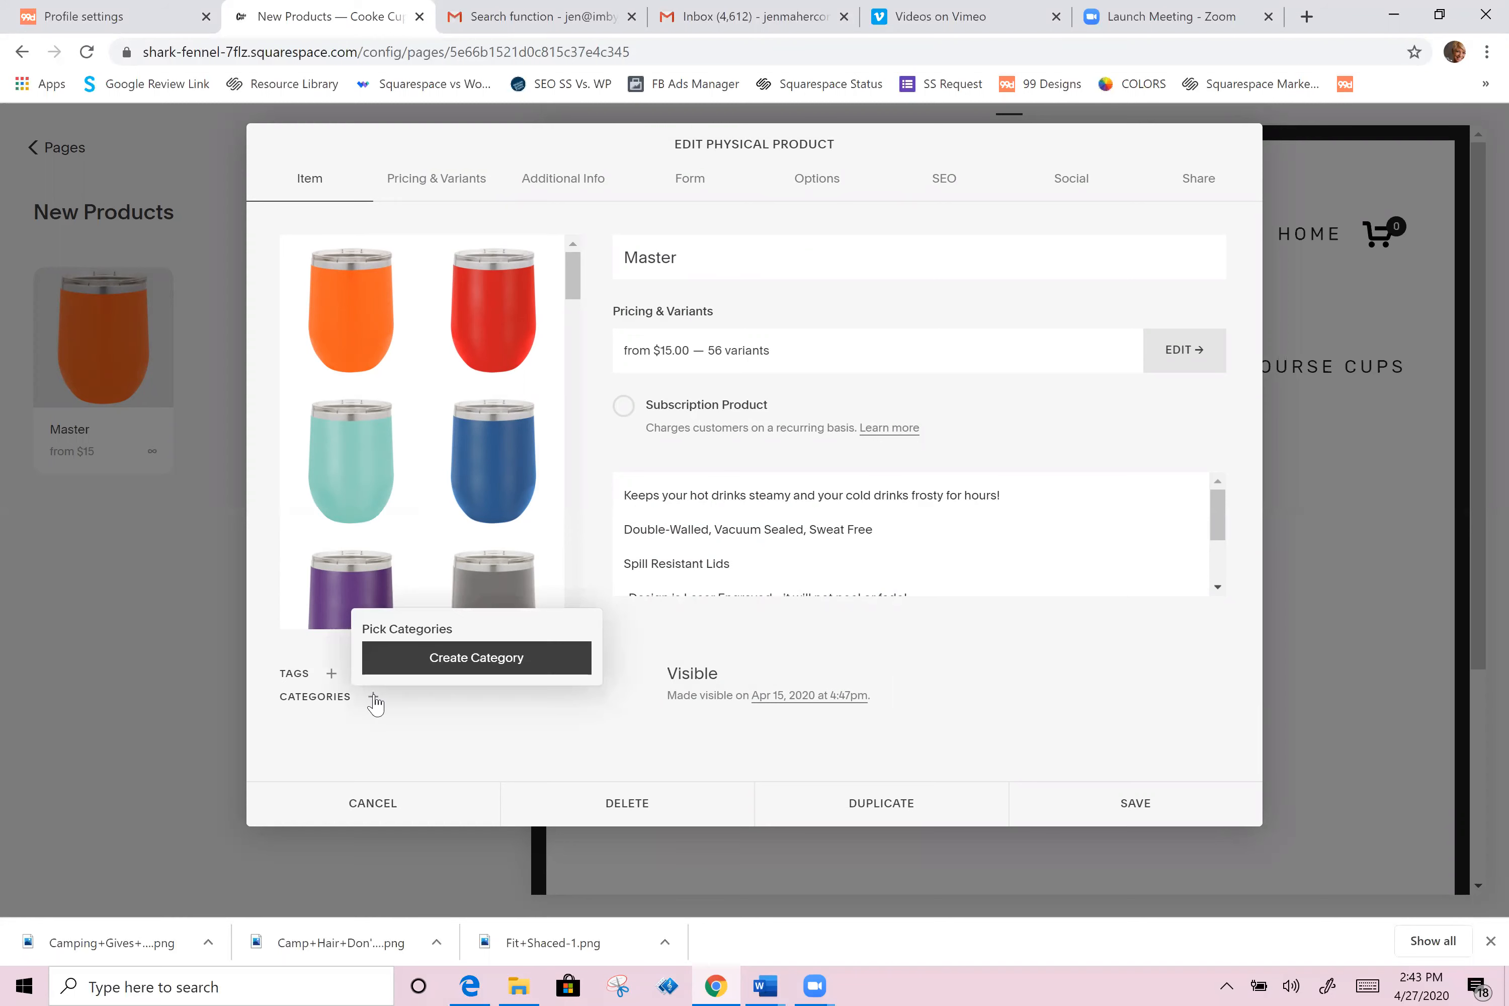
left_click(431, 657)
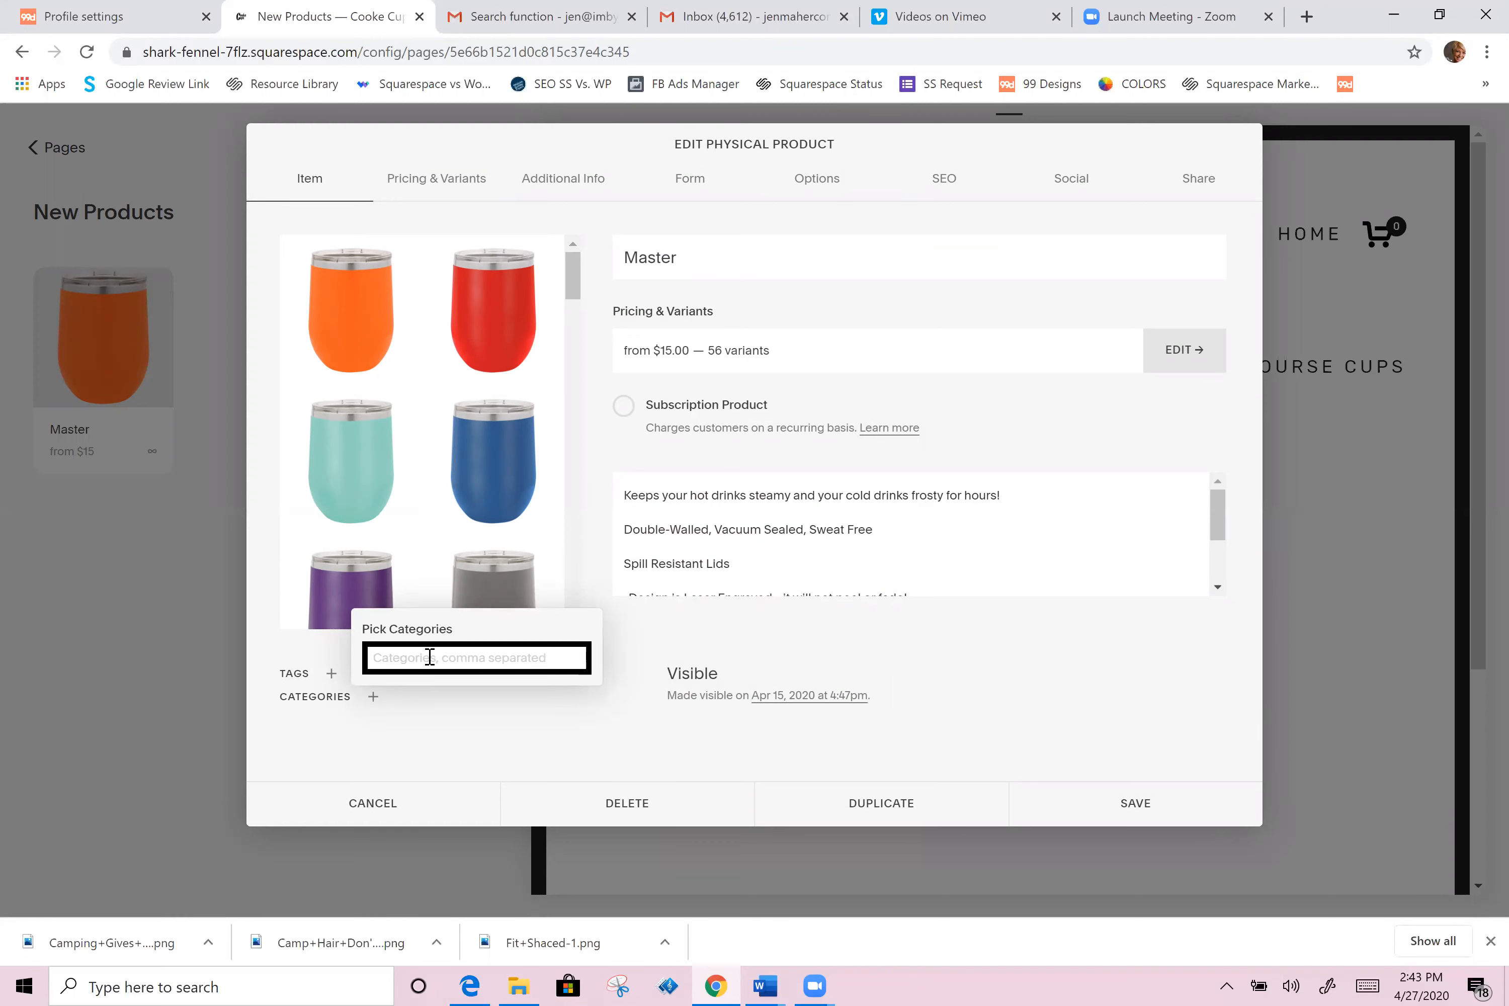
type("PG 13")
key("Return")
left_click(423, 691)
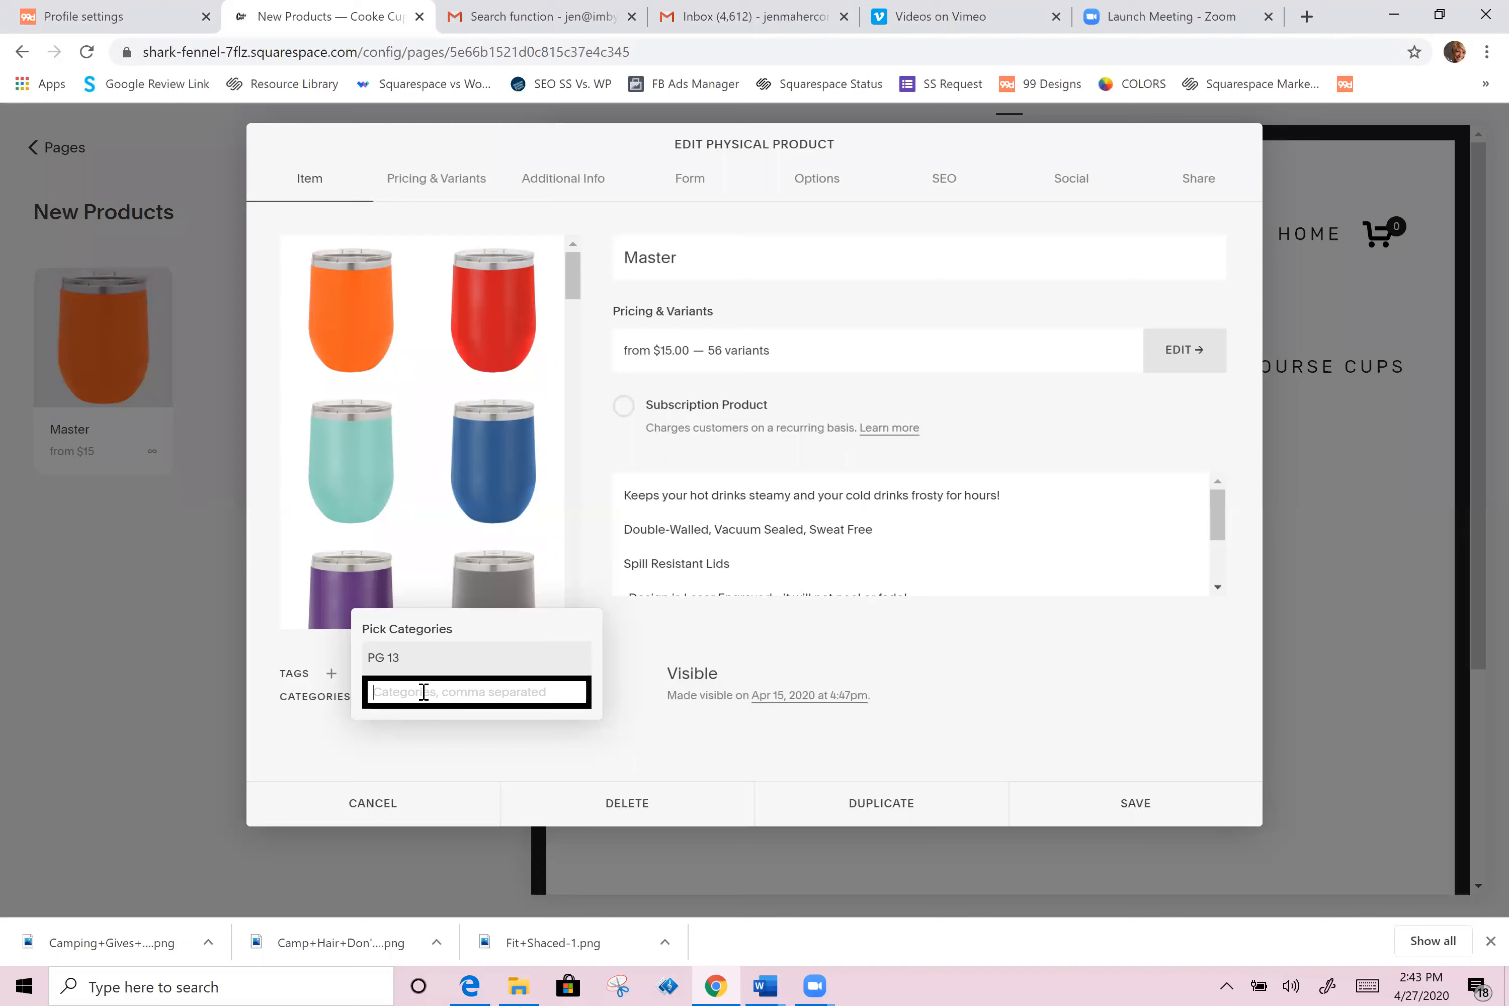
type("Camping")
key("Return")
left_click(456, 737)
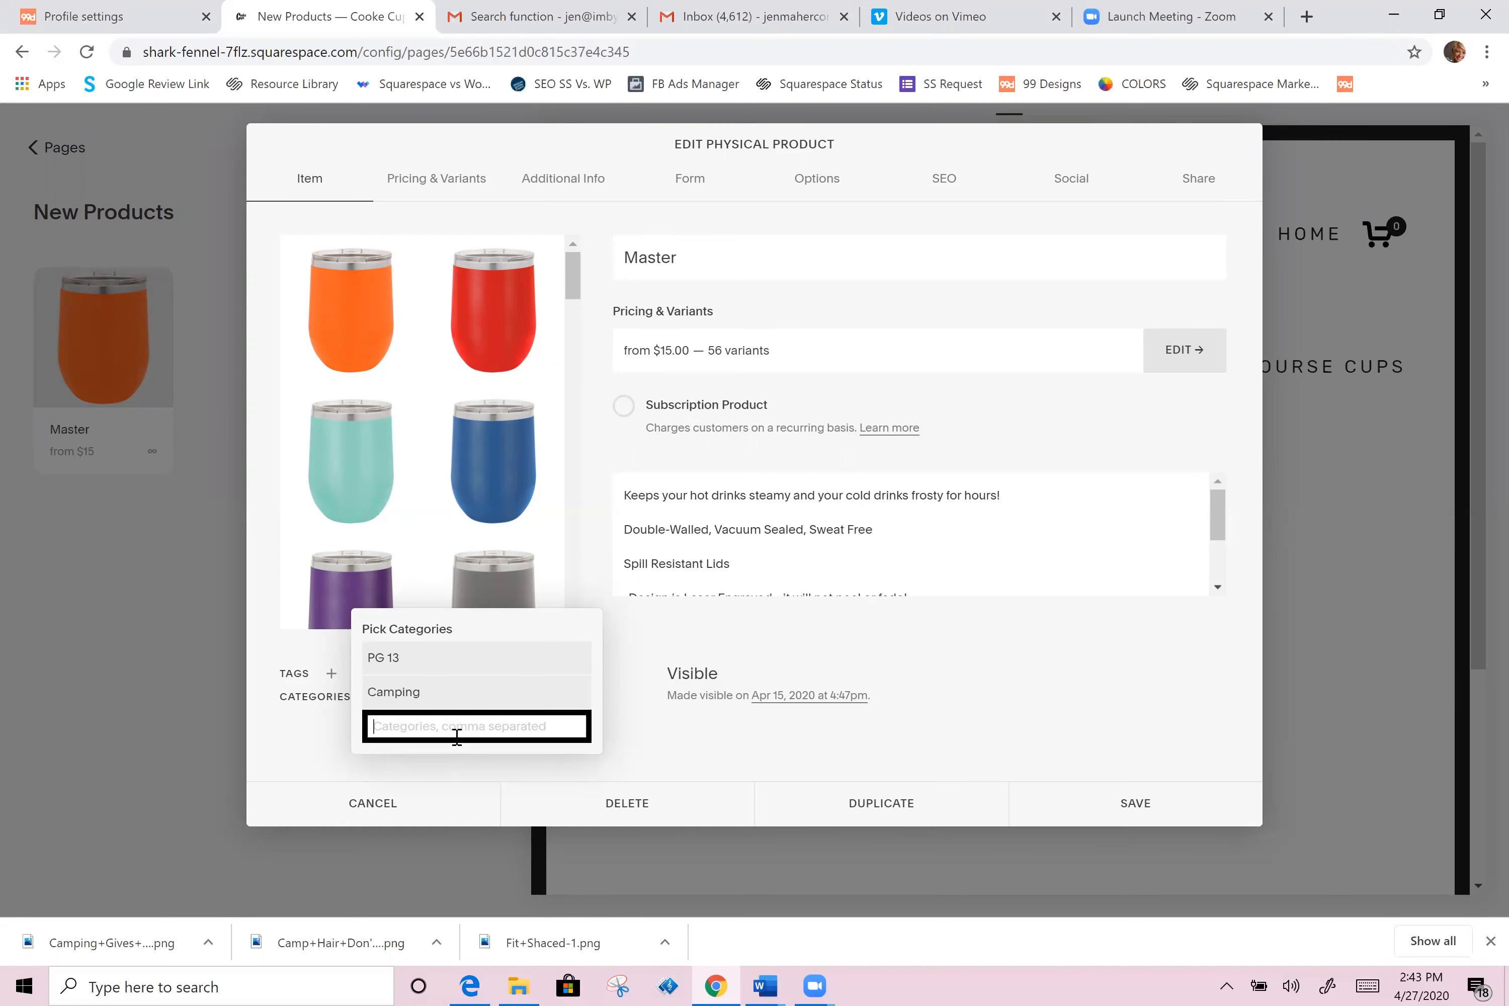
type("Racing")
key("Return")
left_click(309, 743)
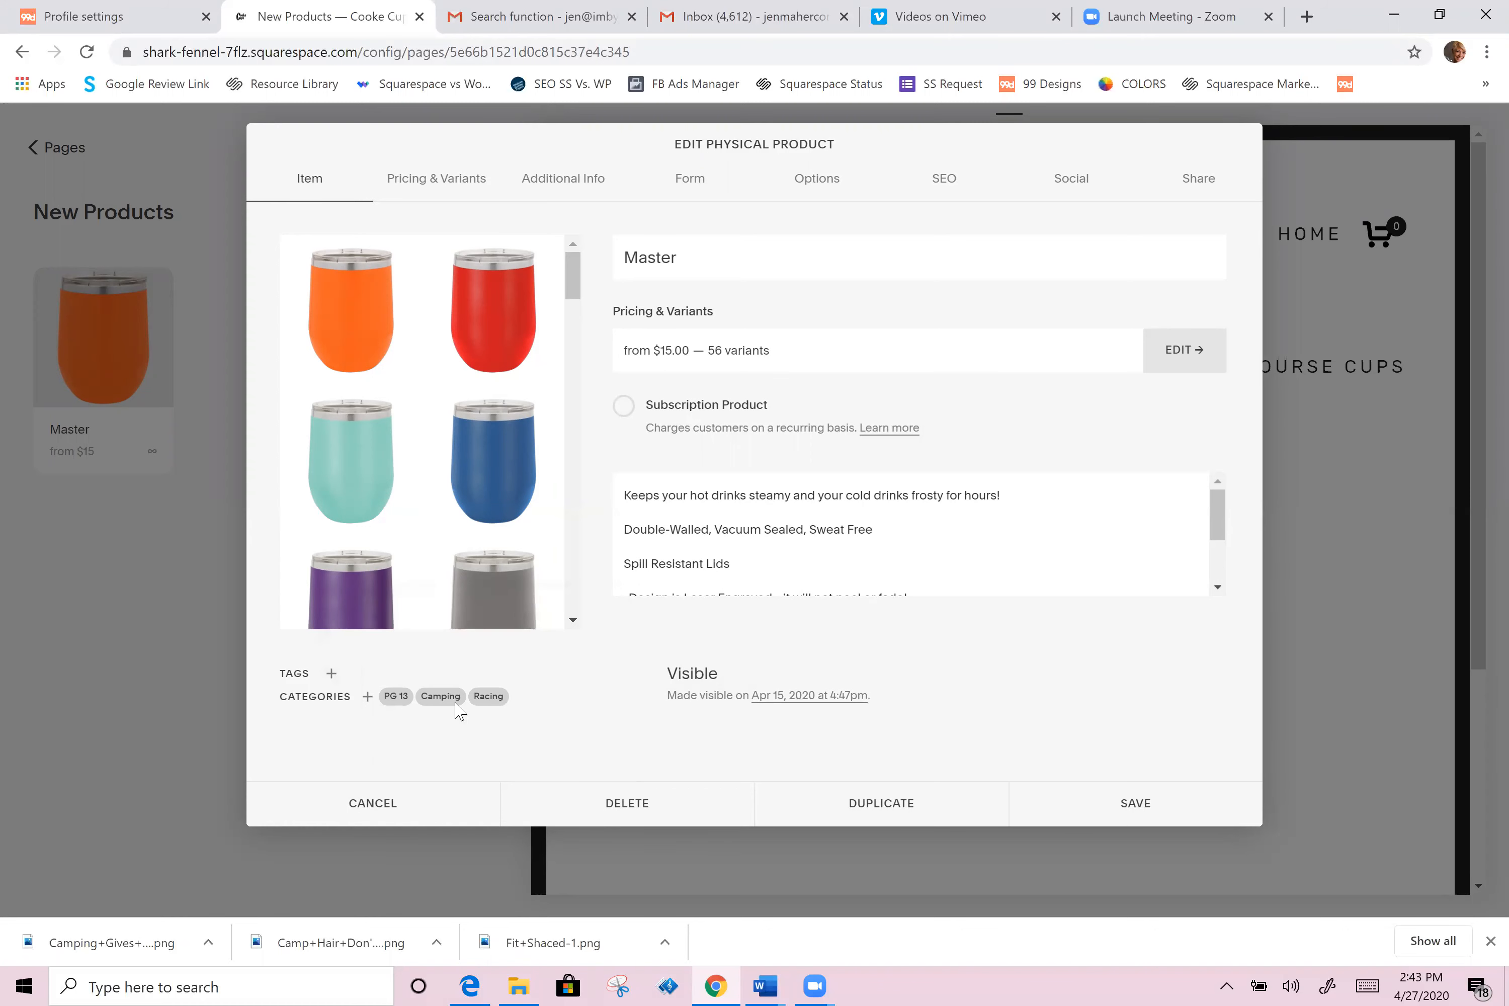
left_click(1135, 805)
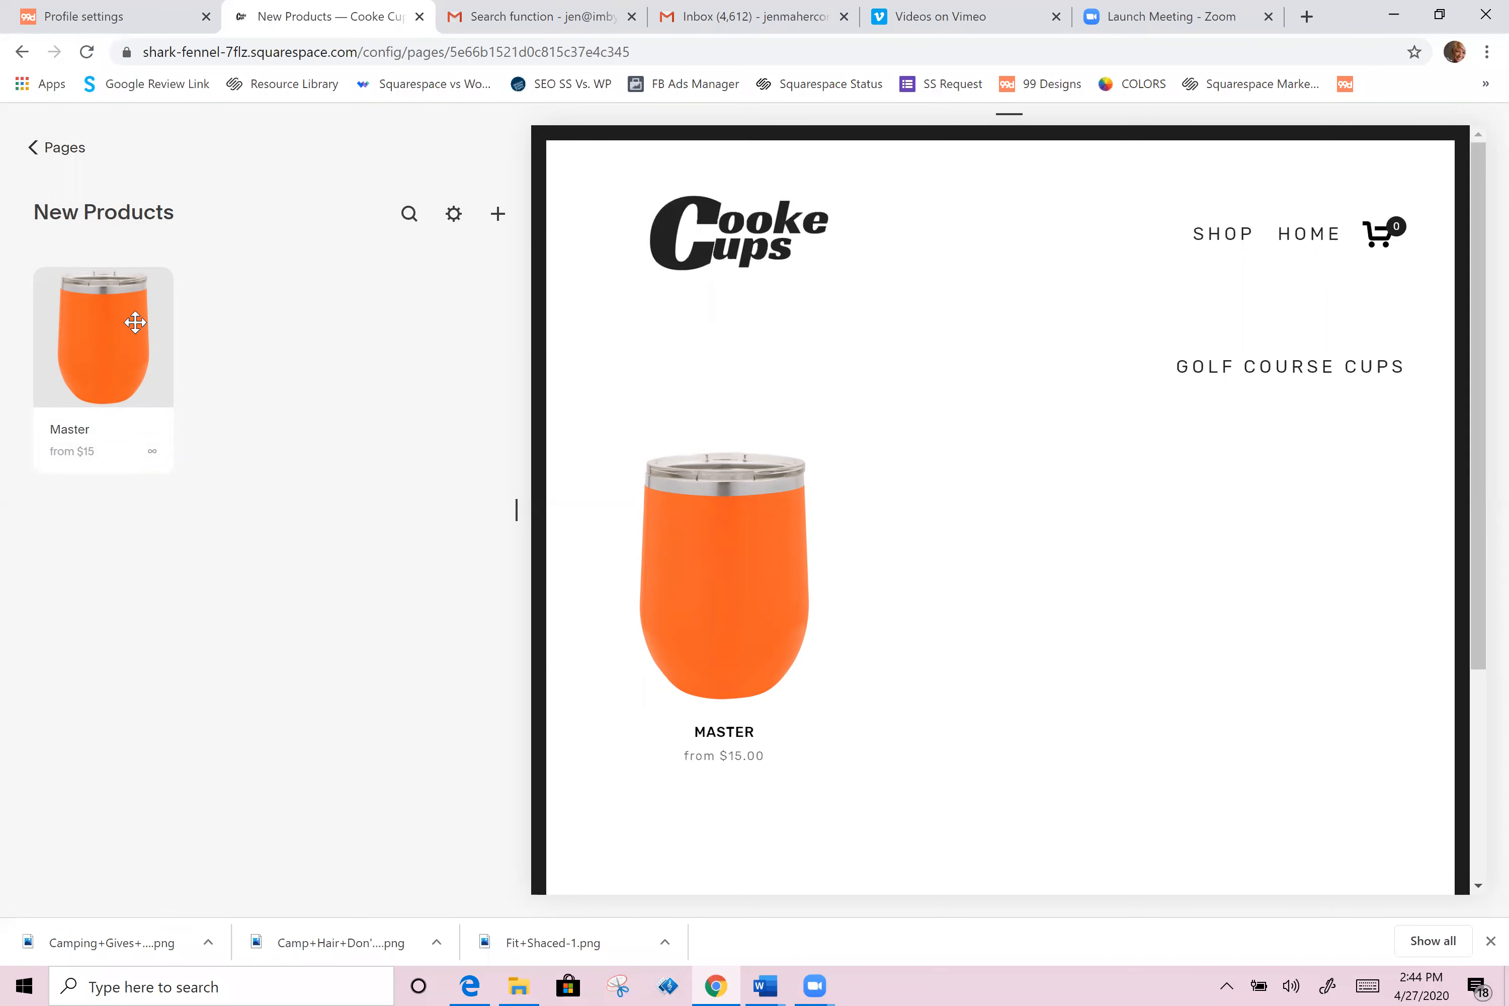
Step: Reopen the product and rename it to Camp Hair Don't Care
left_click(134, 321)
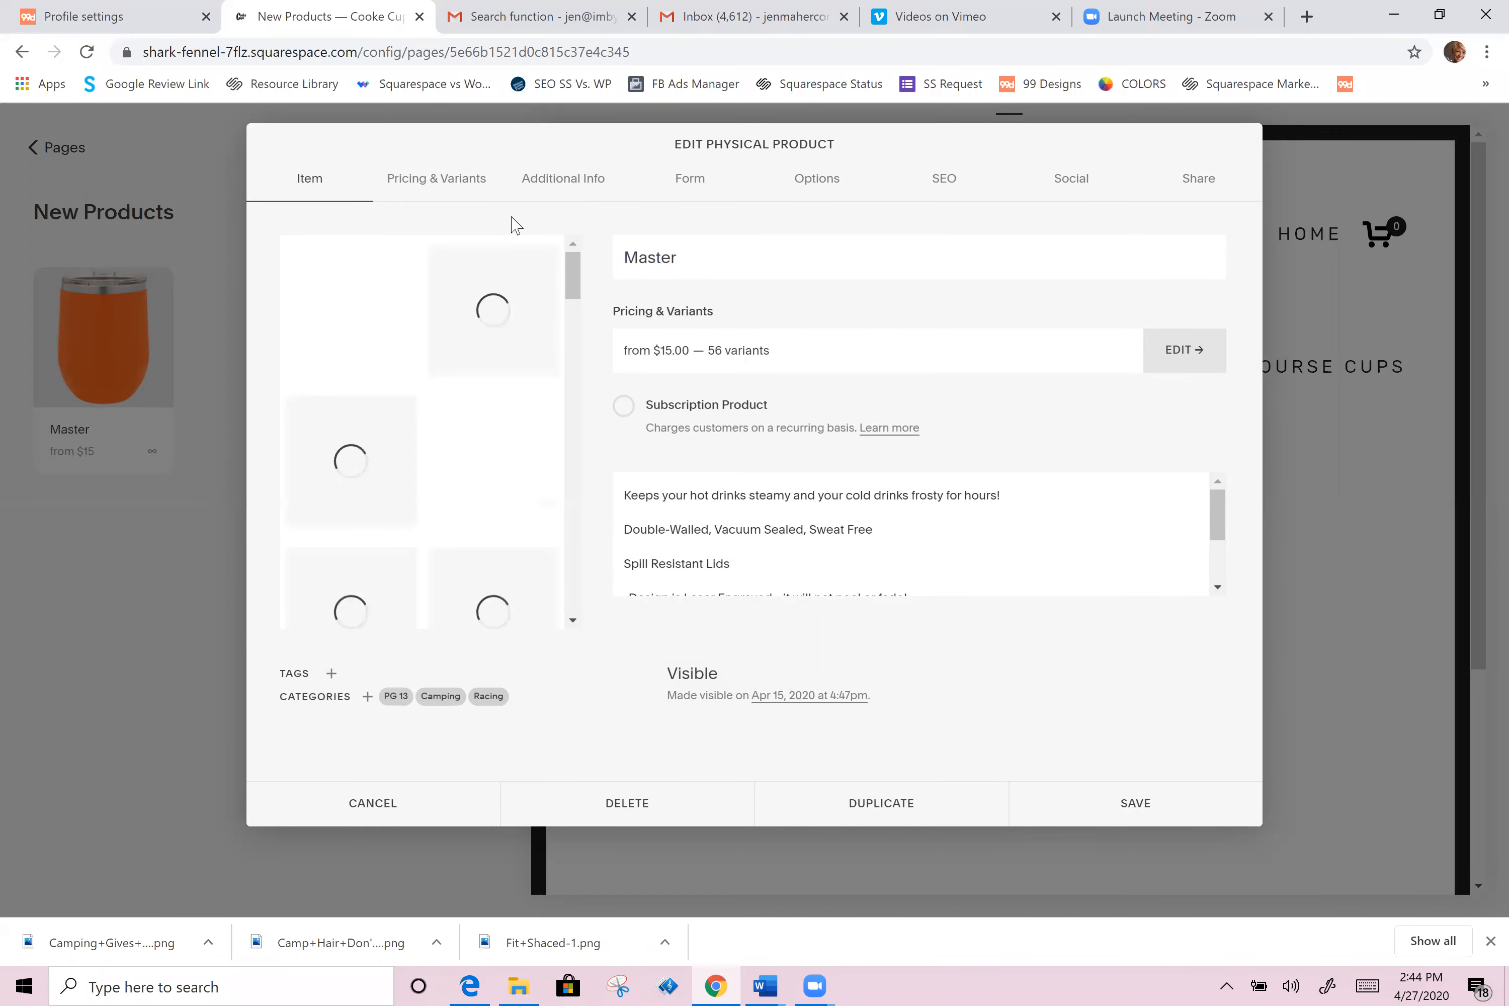
left_click(727, 261)
key("BackSpace")
key("BackSpace")
key("BackSpace")
key("BackSpace")
key("BackSpace")
key("BackSpace")
key("Escape")
type("Camoin")
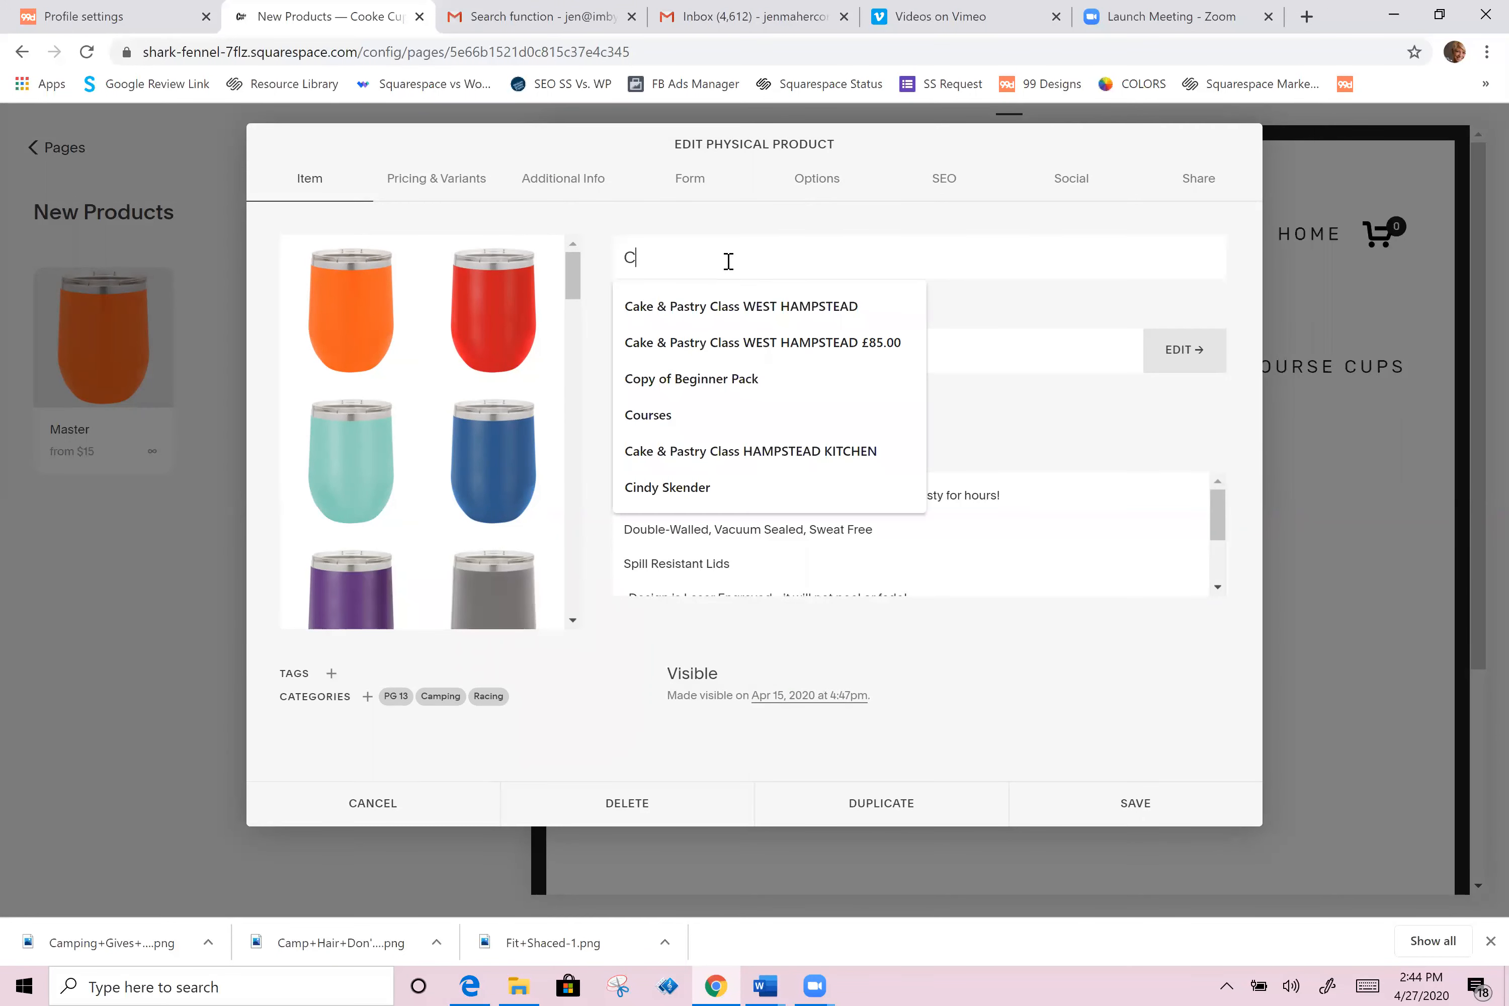
key("BackSpace")
key("BackSpace")
type("p Hair ")
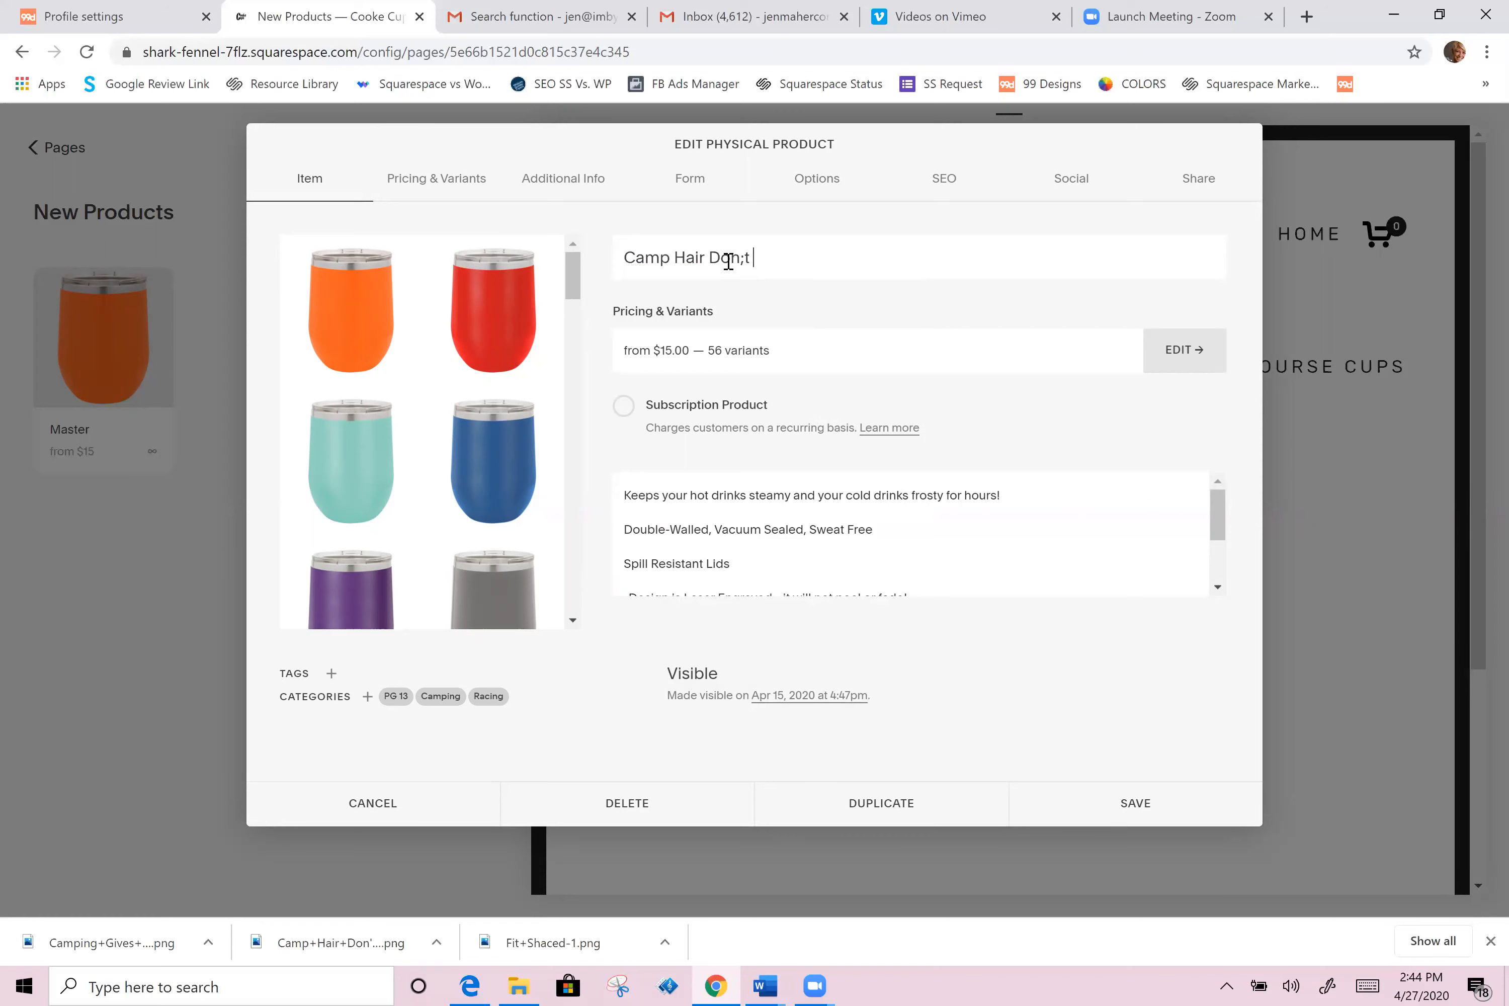
type("Don't Care")
Step: Set the product's thumbnail image to Camp+Hair+Don't+Care from the Desktop
left_click(811, 193)
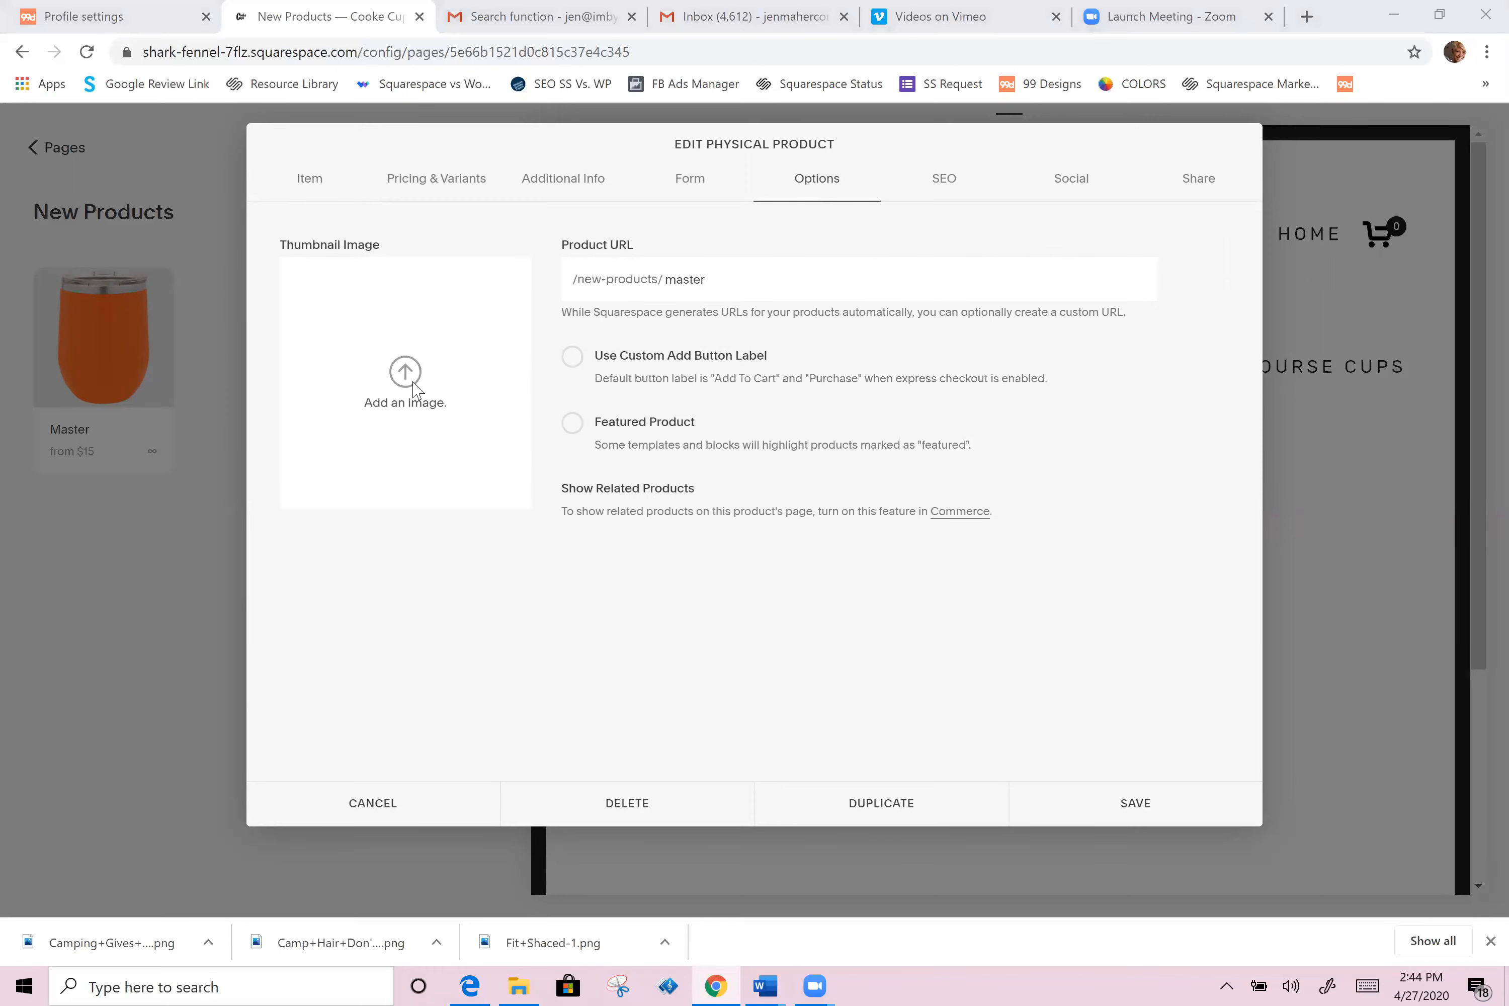
left_click(406, 382)
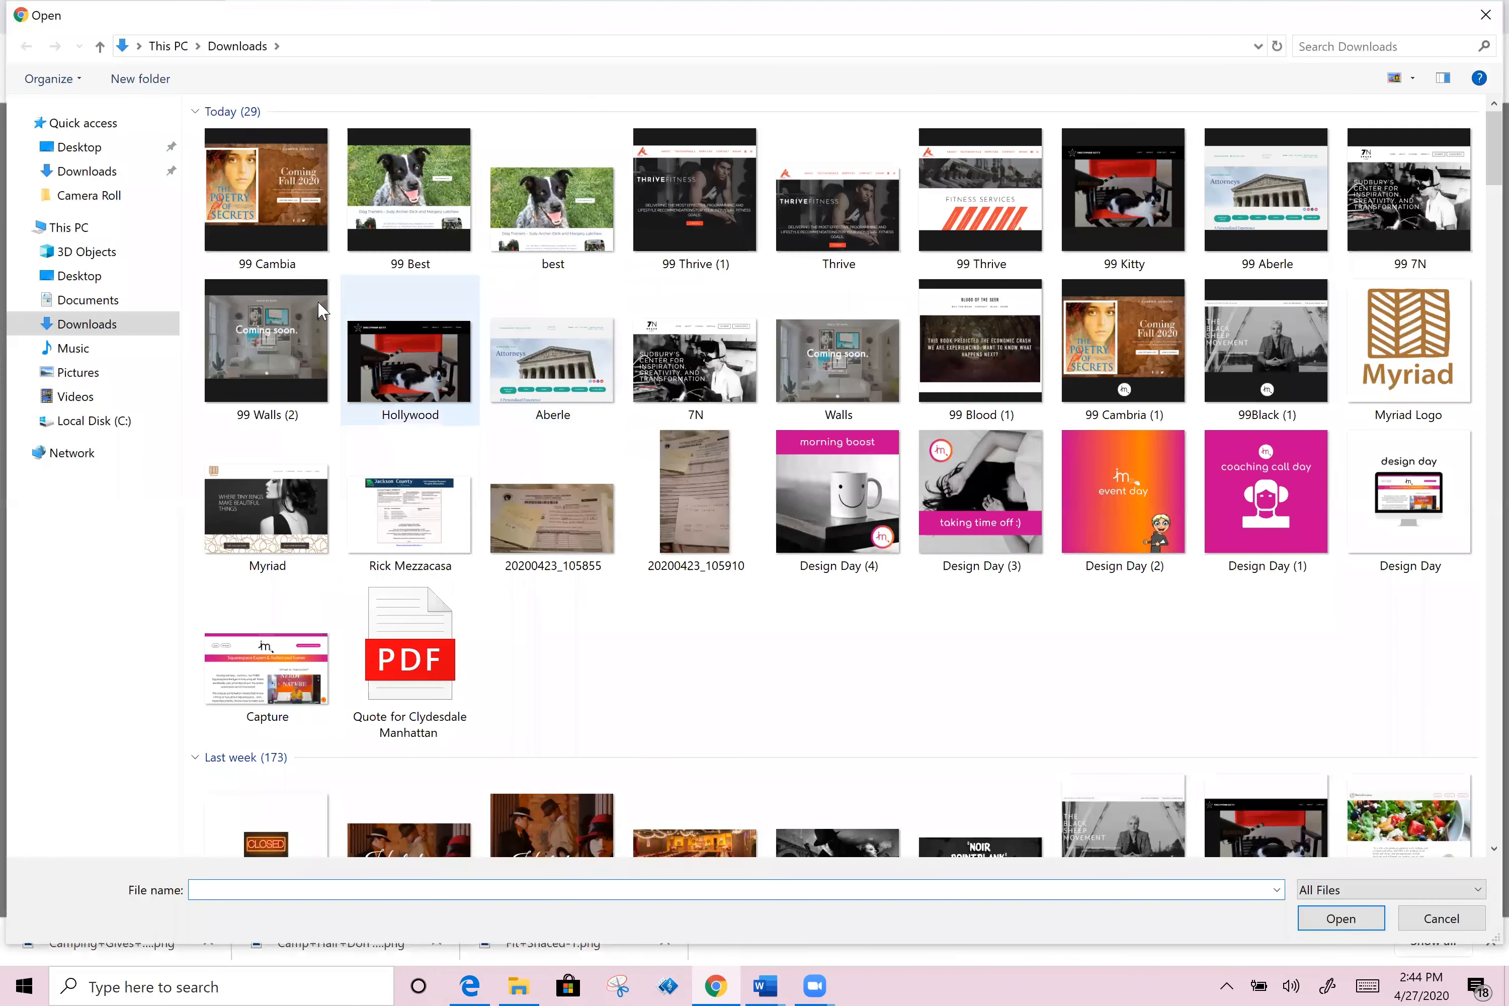
left_click(87, 172)
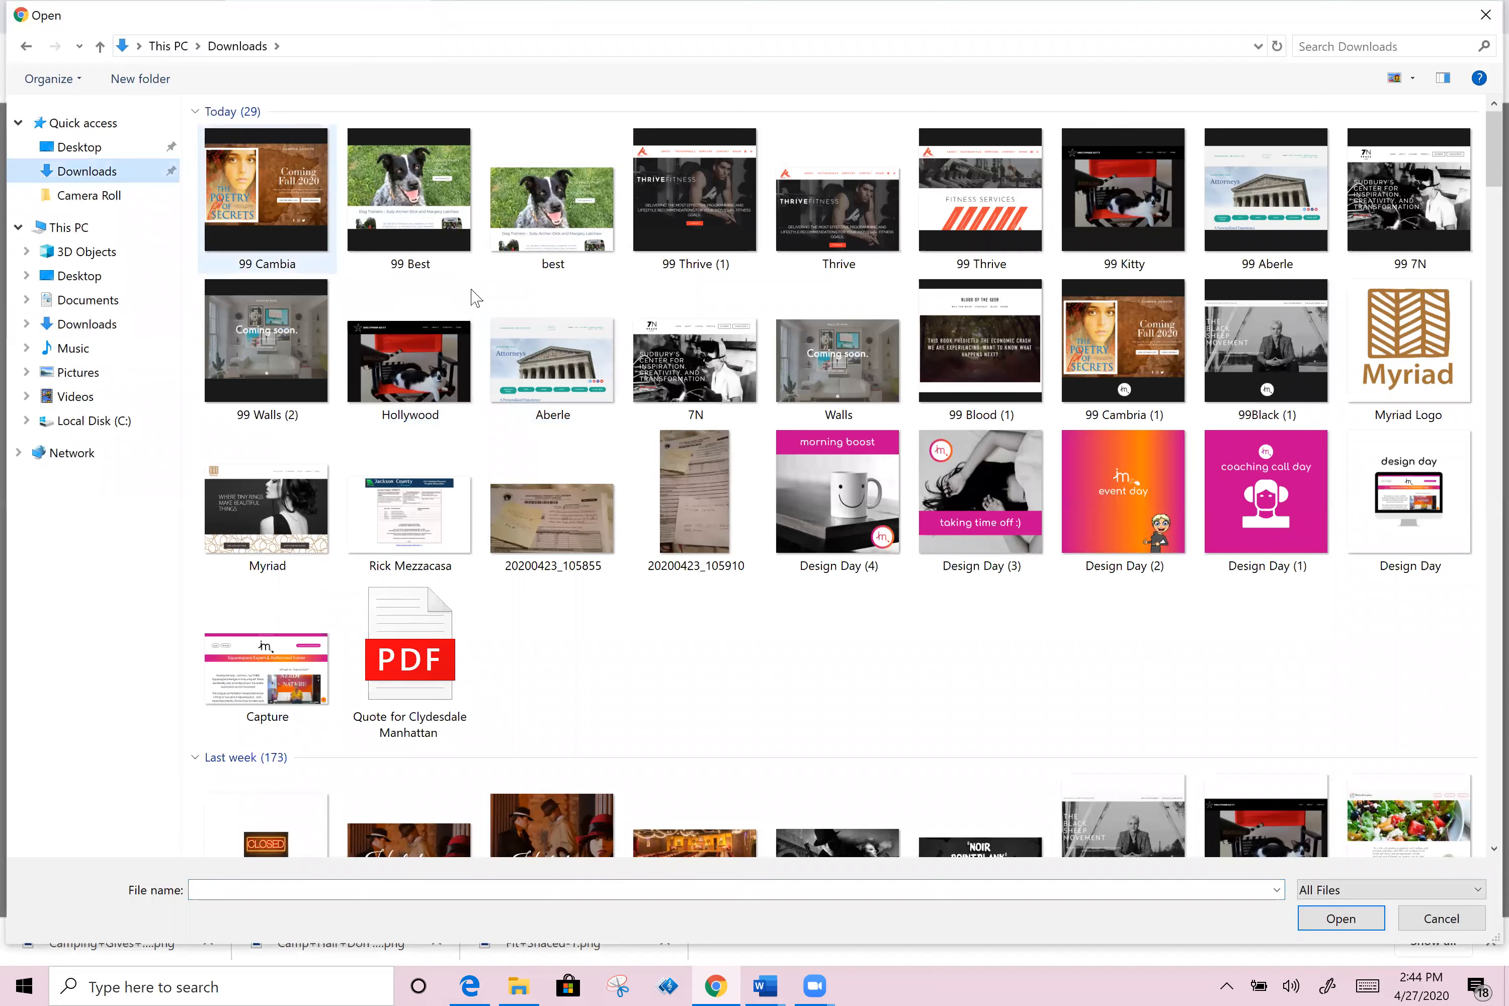
left_click(92, 373)
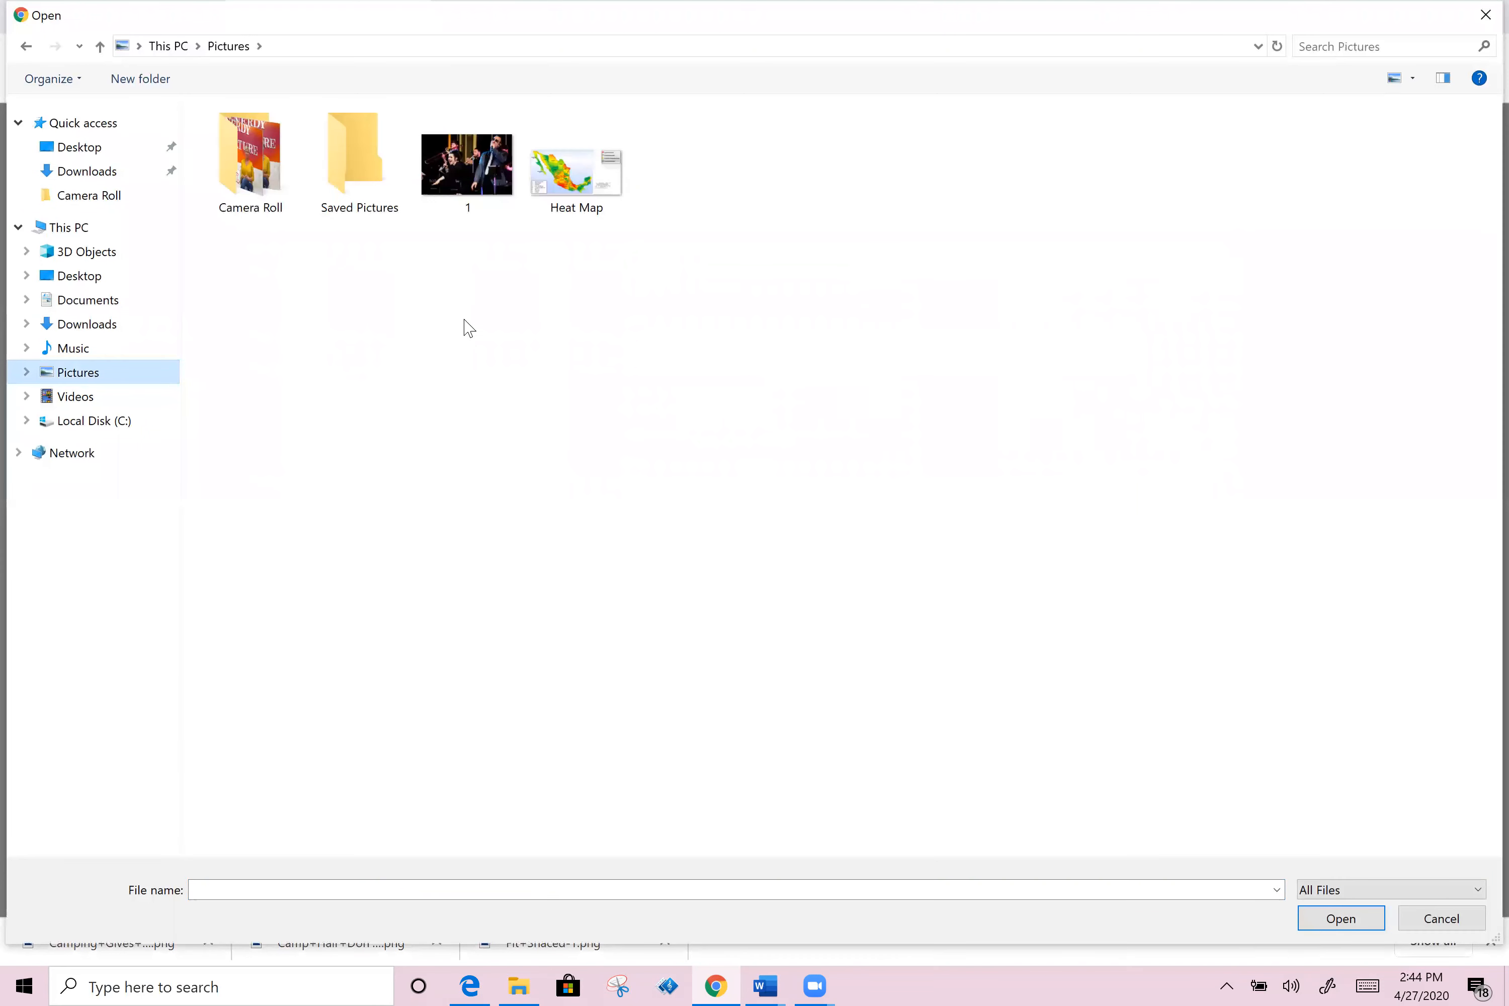
left_click(84, 278)
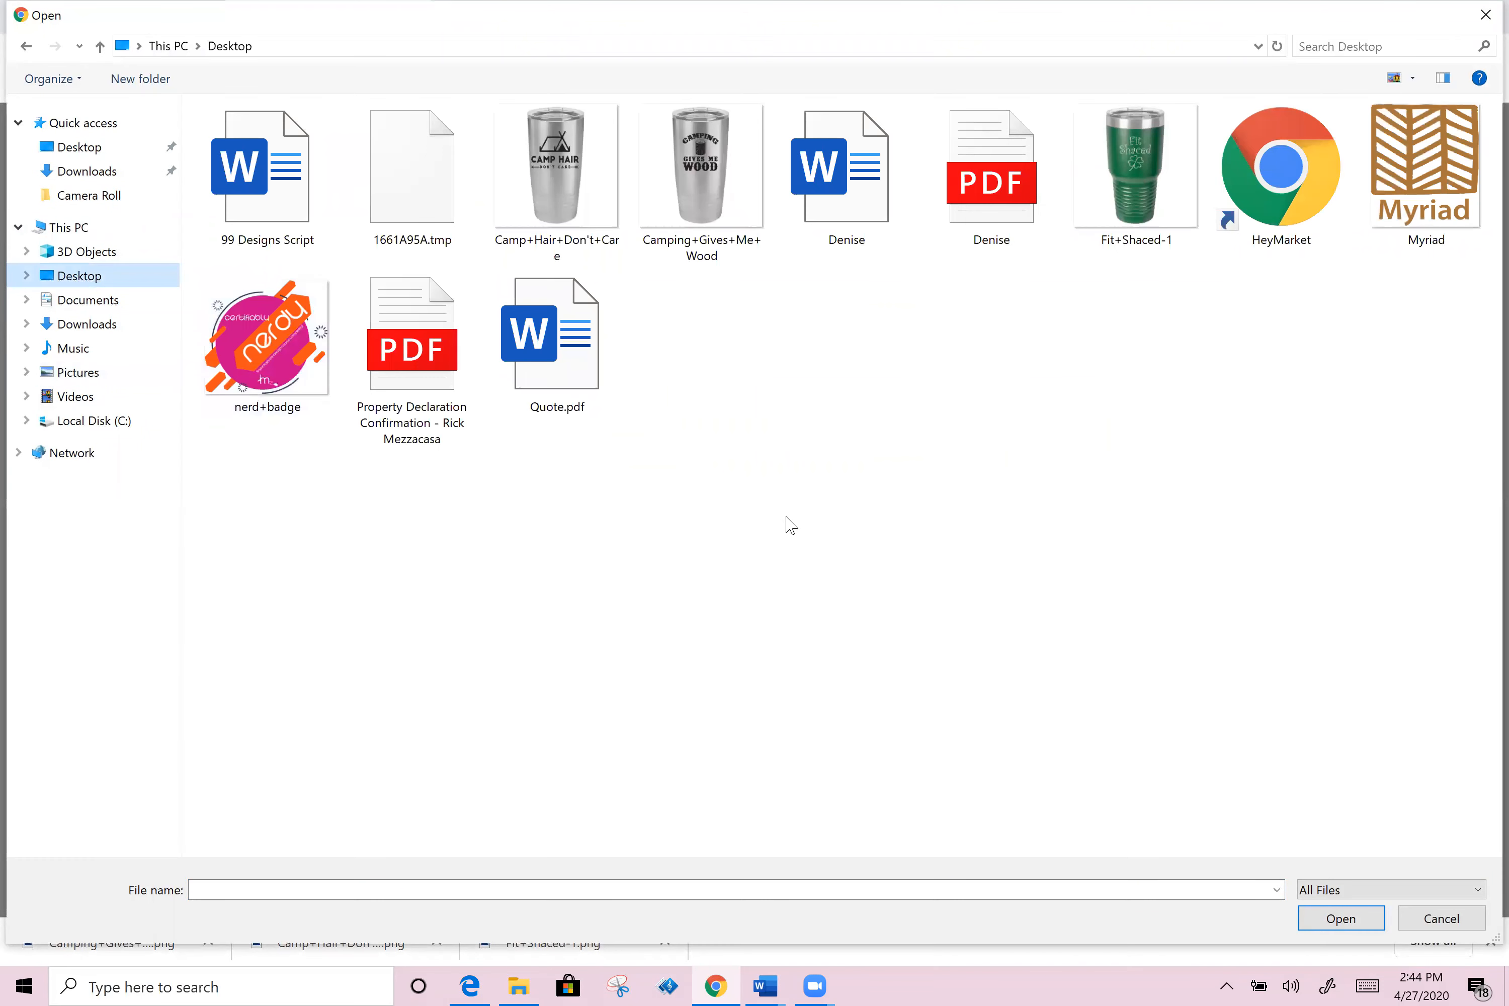
double_click(564, 167)
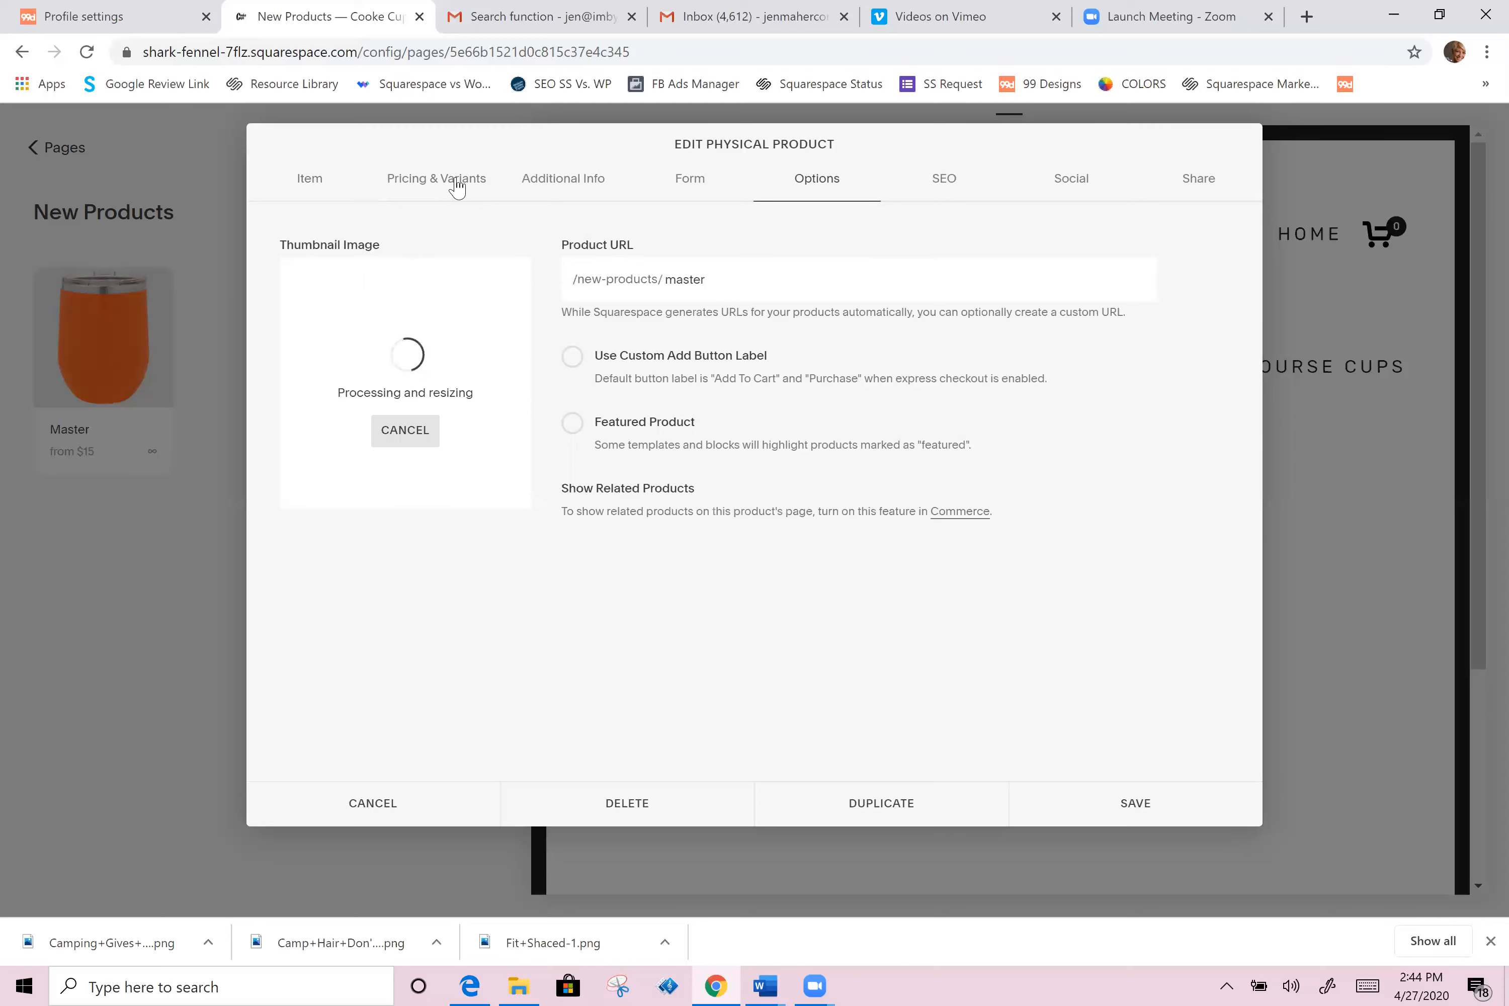
Step: Remove the Racing category from the product and save it
left_click(323, 185)
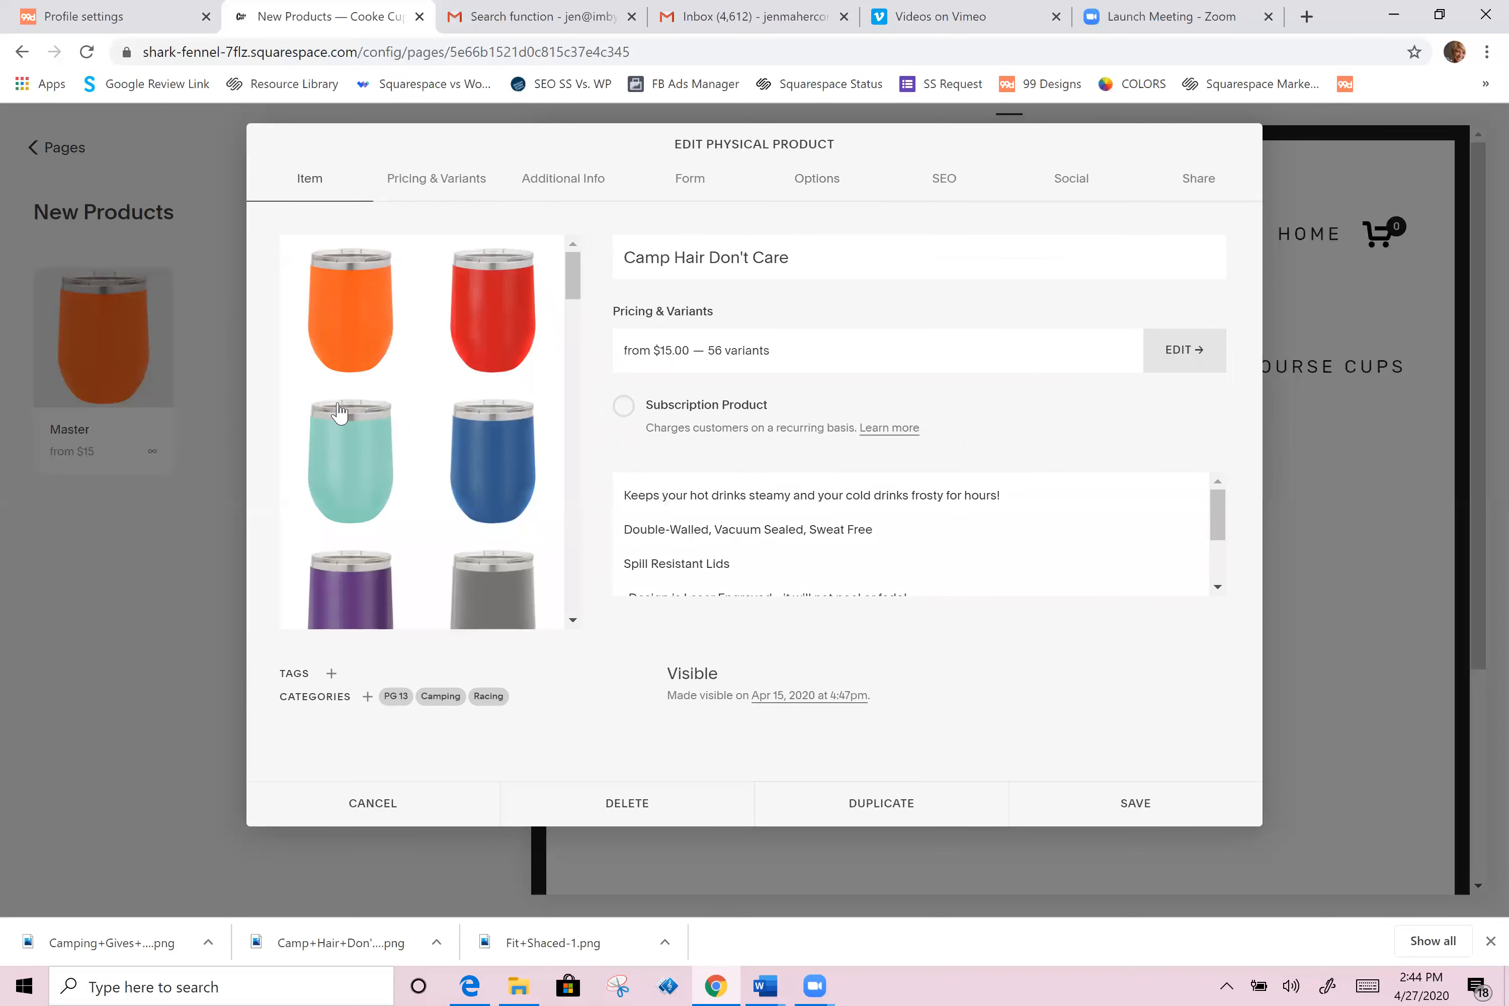
left_click_drag(573, 282, 573, 330)
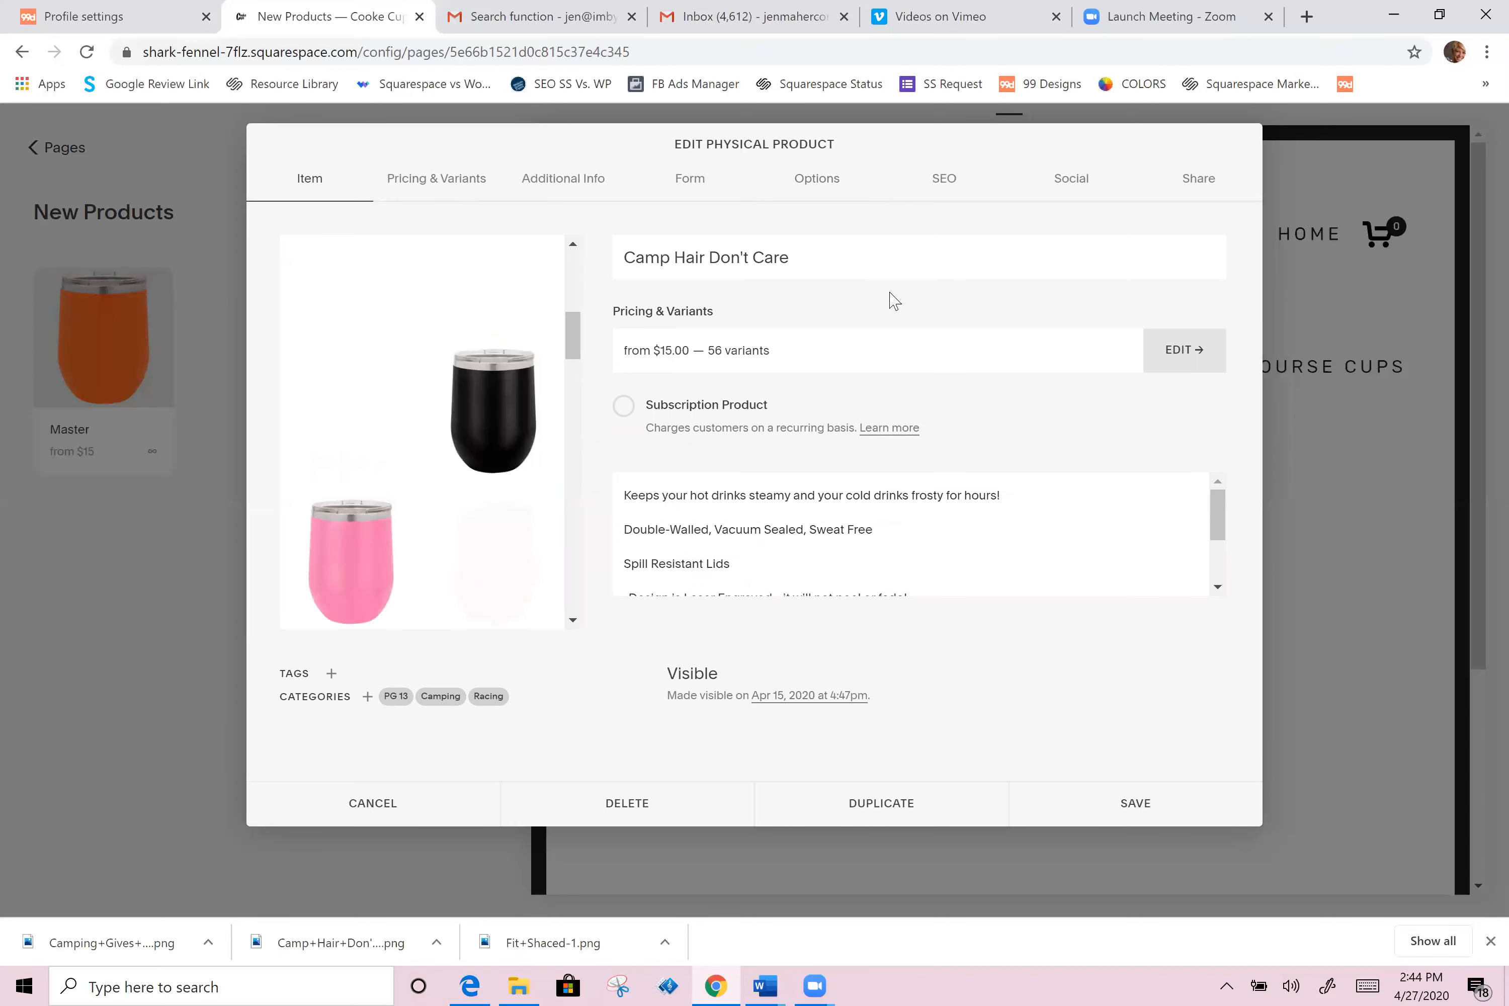
scroll(730, 519, "down", 3)
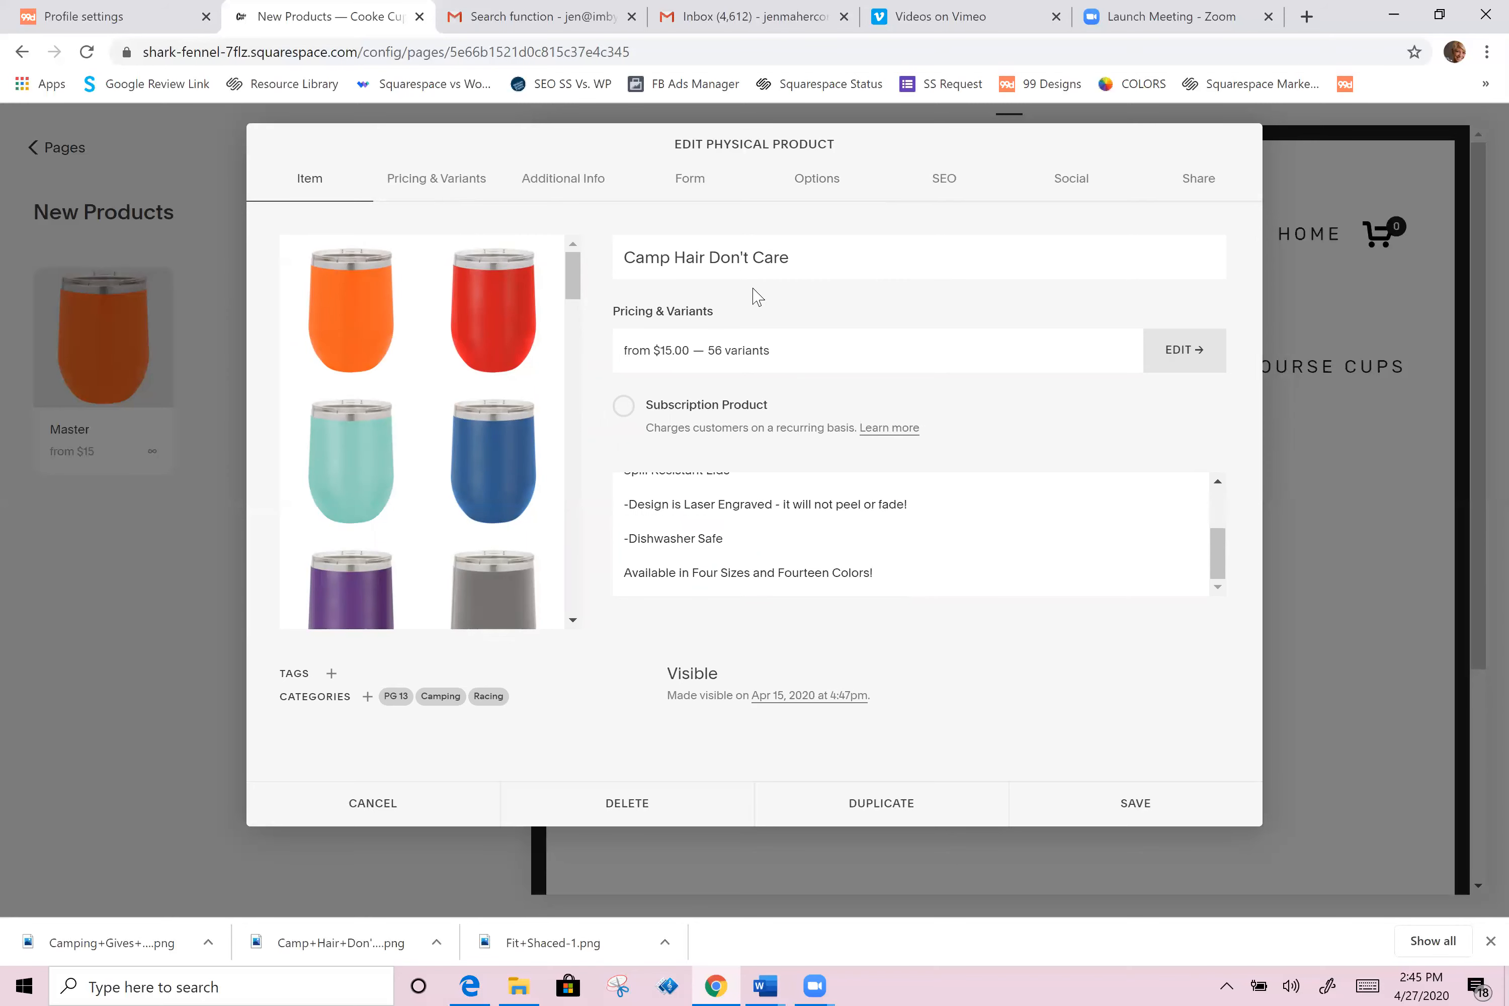
scroll(803, 508, "up", 3)
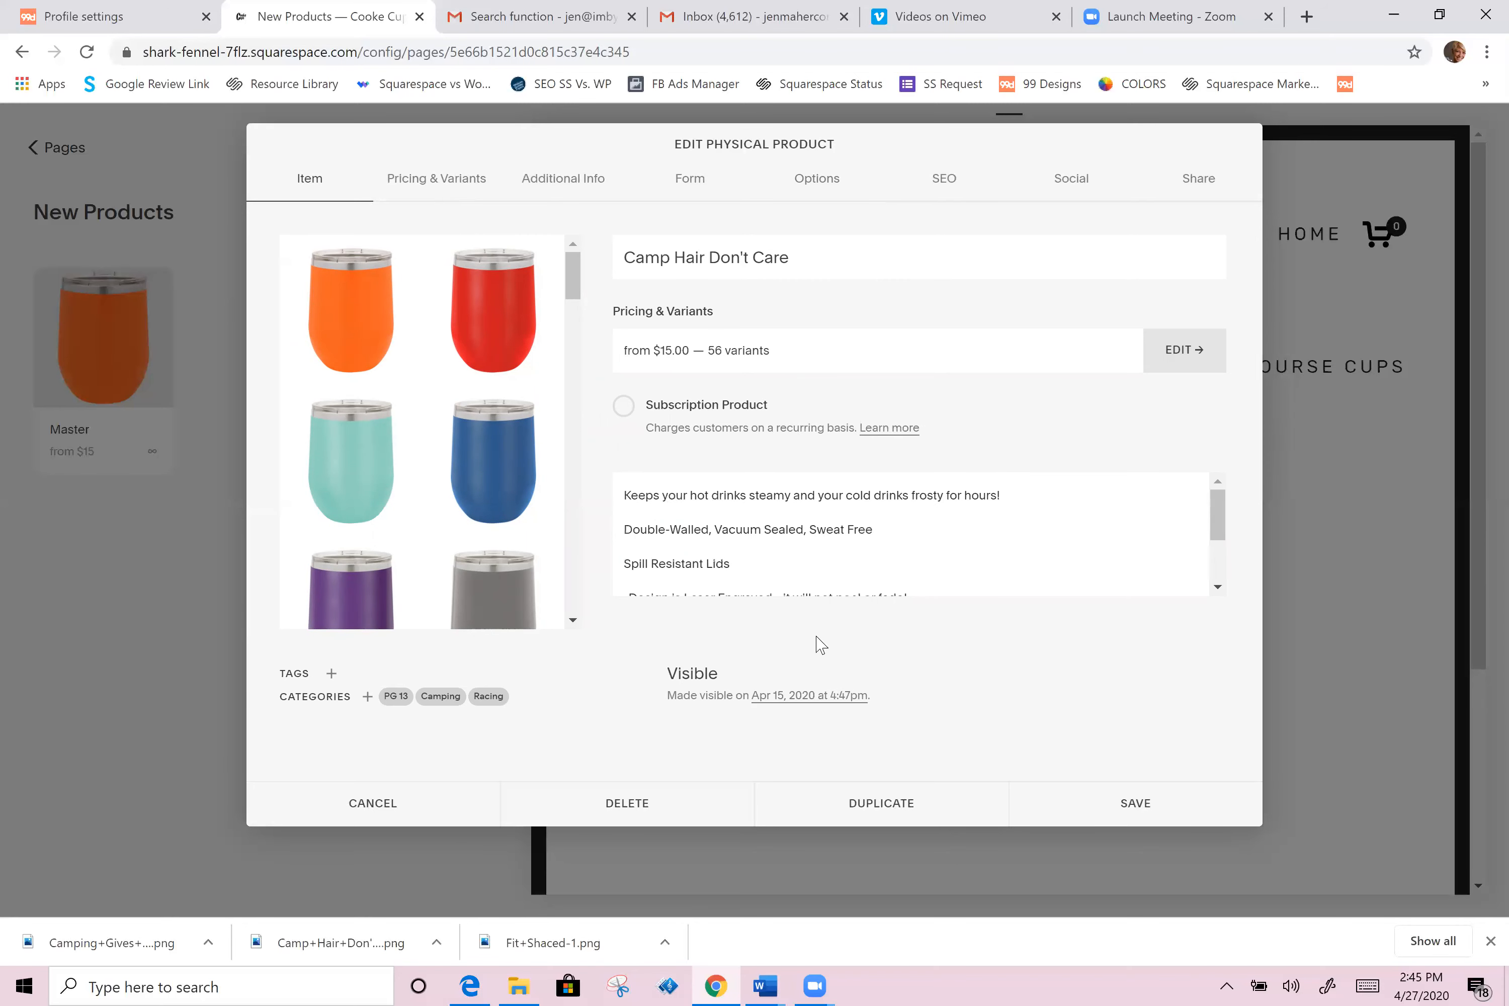
mouse_move(416, 706)
mouse_move(505, 701)
left_click(513, 697)
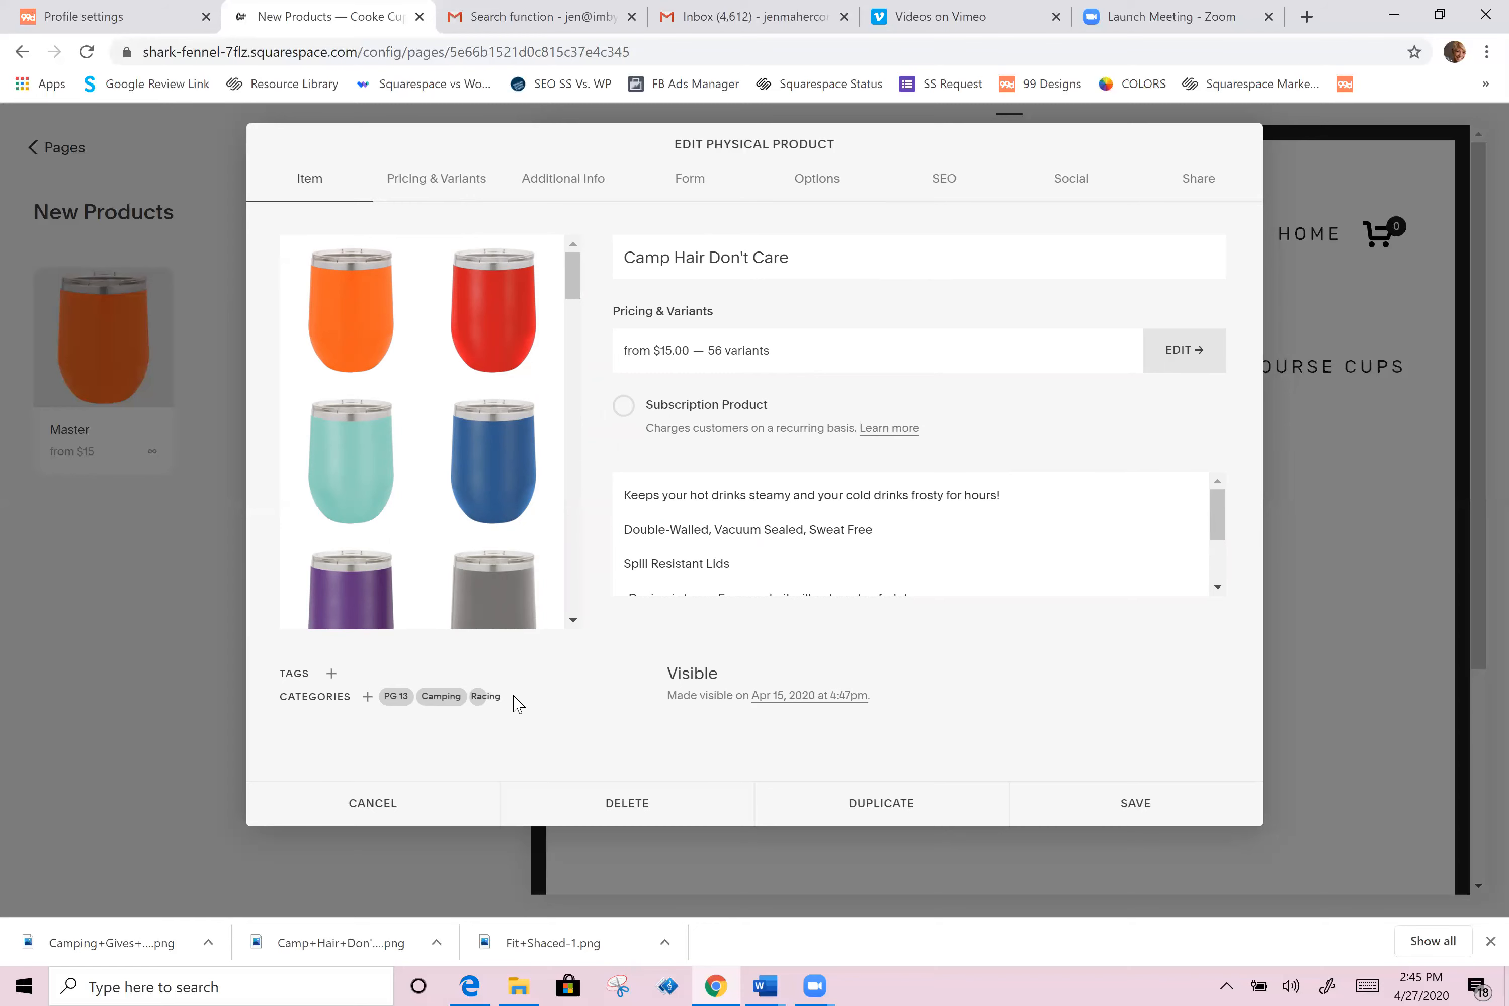
left_click(1130, 807)
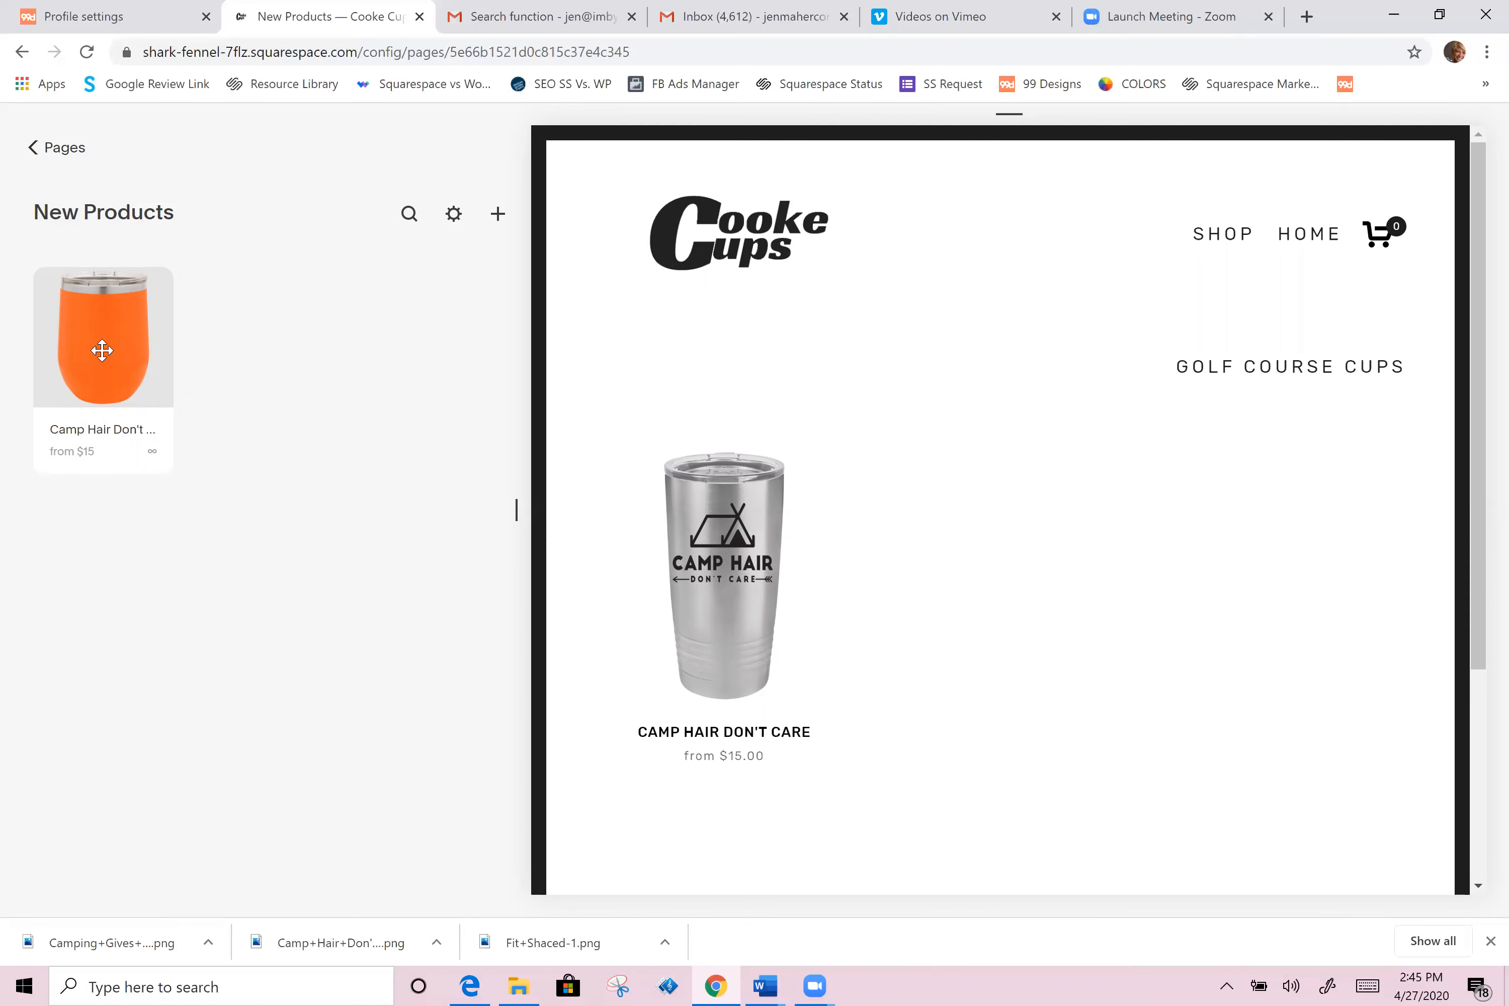
Step: Duplicate the Camp Hair Don't Care product and rename the copy to Camping Gives Me Wood
left_click(101, 349)
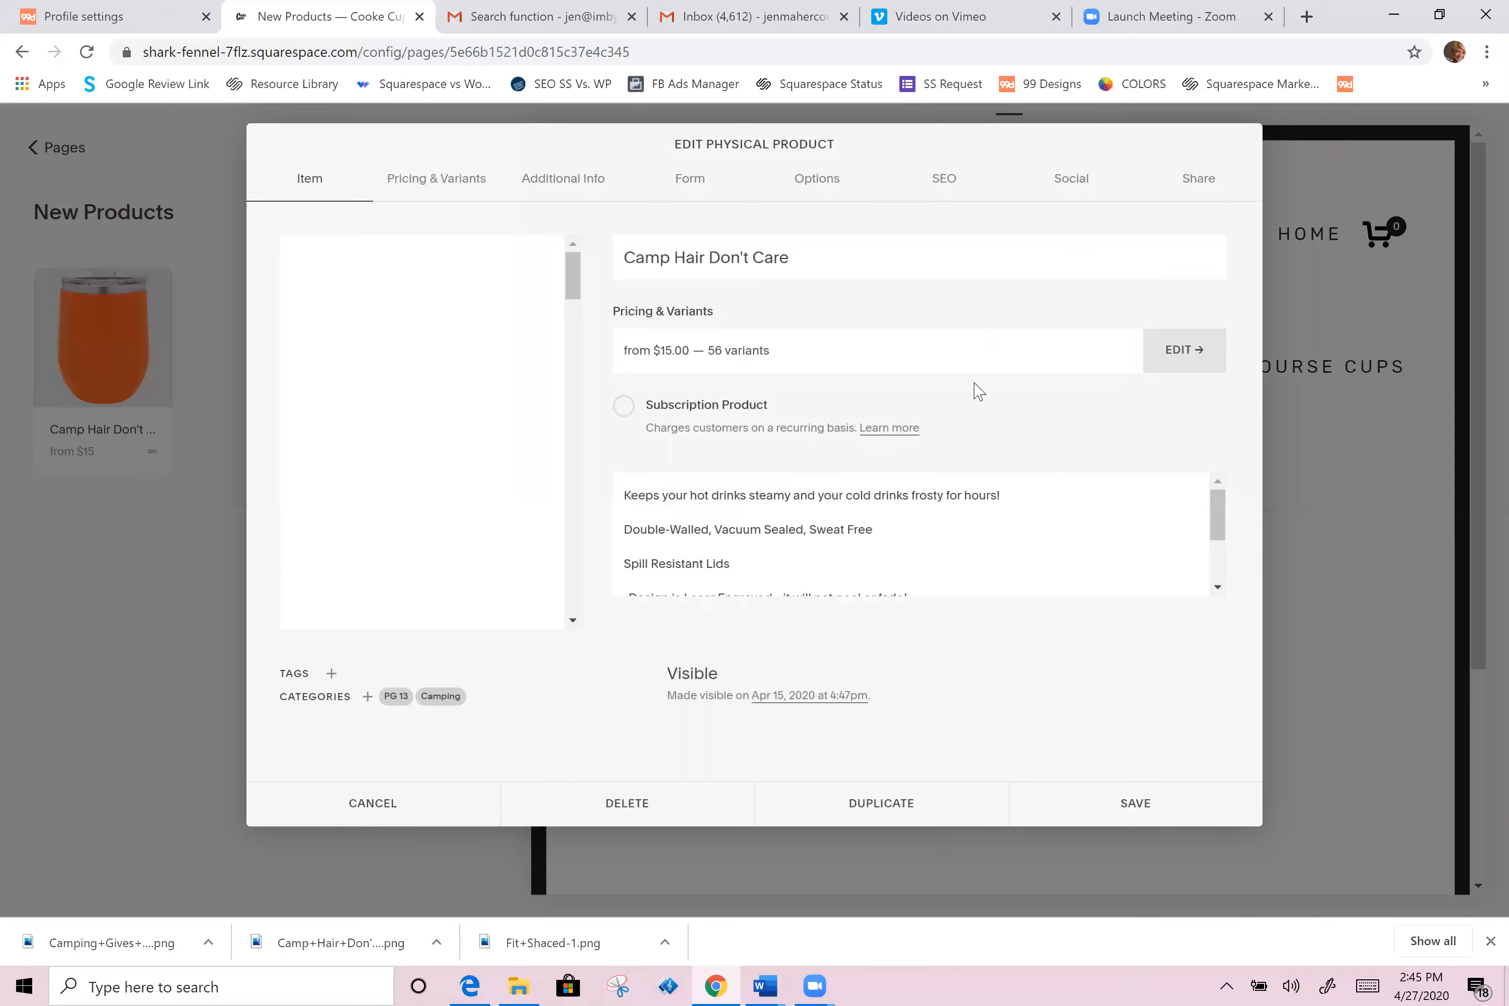
left_click(887, 805)
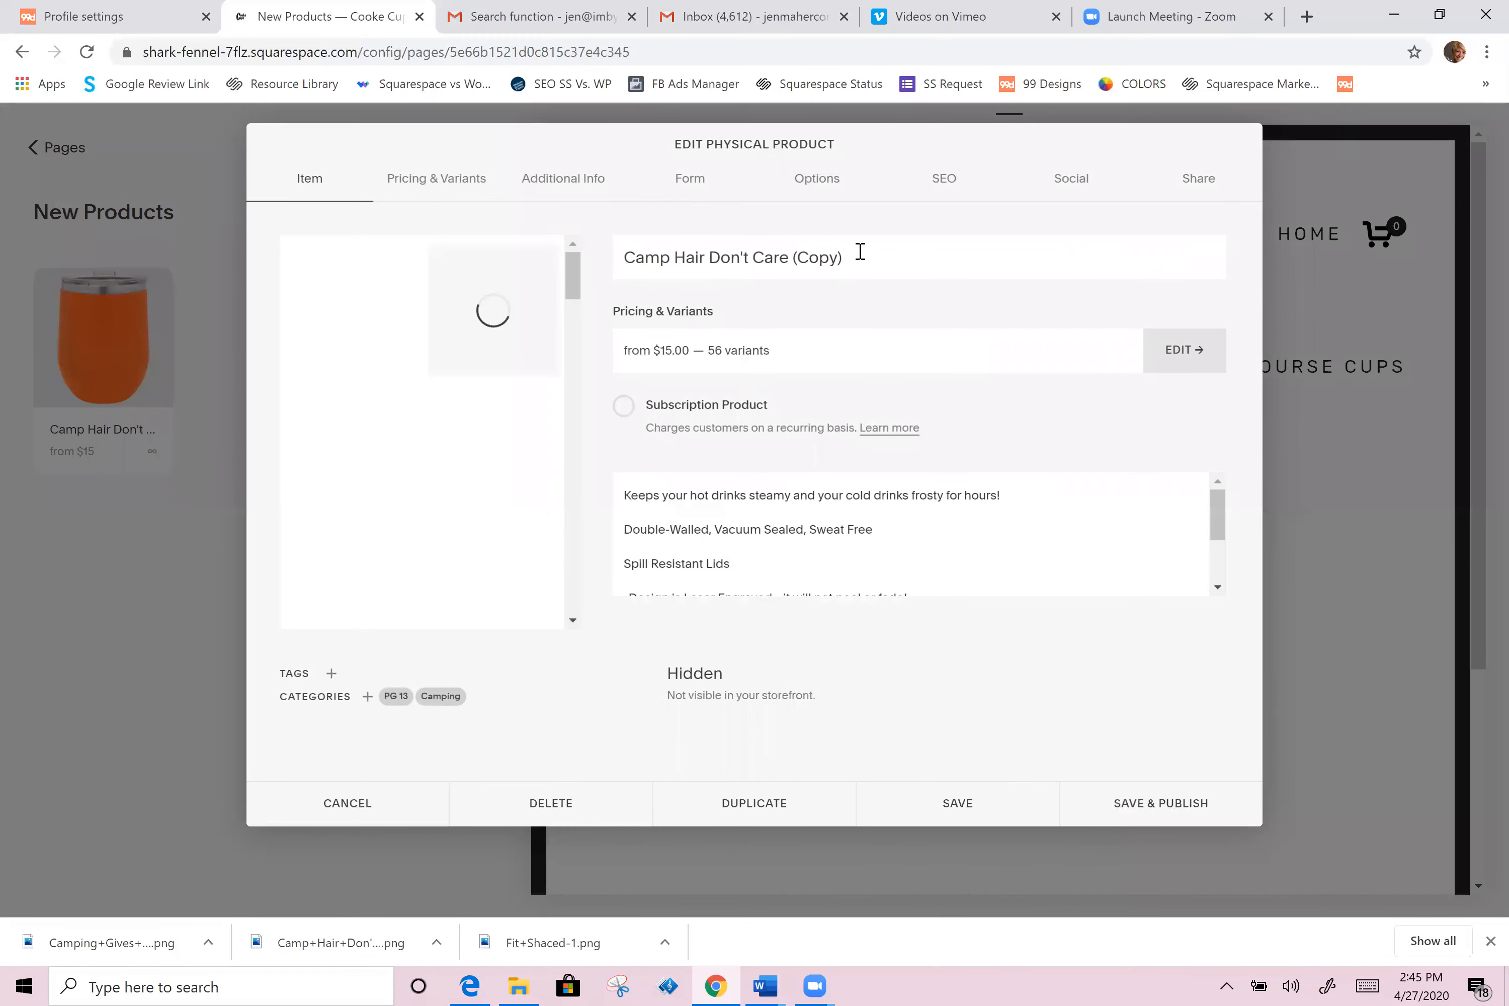
left_click_drag(859, 253, 669, 238)
key("BackSpace")
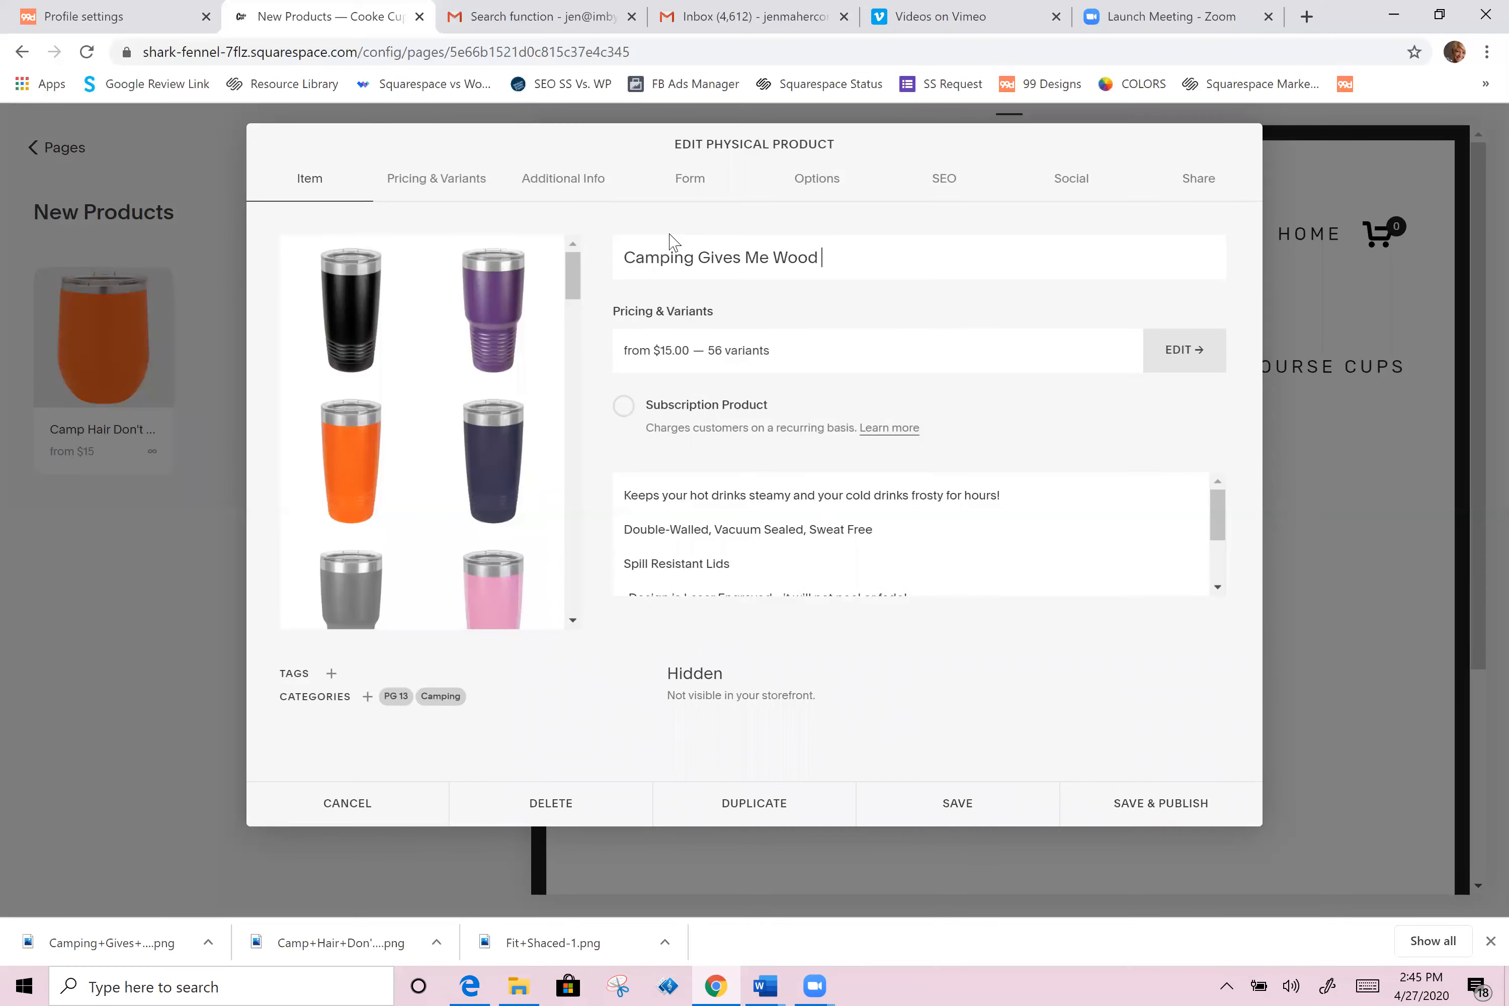
Step: Set the copy's thumbnail to the Camping+Gives+Me+Wood image from the Desktop, then save and publish it
left_click(811, 184)
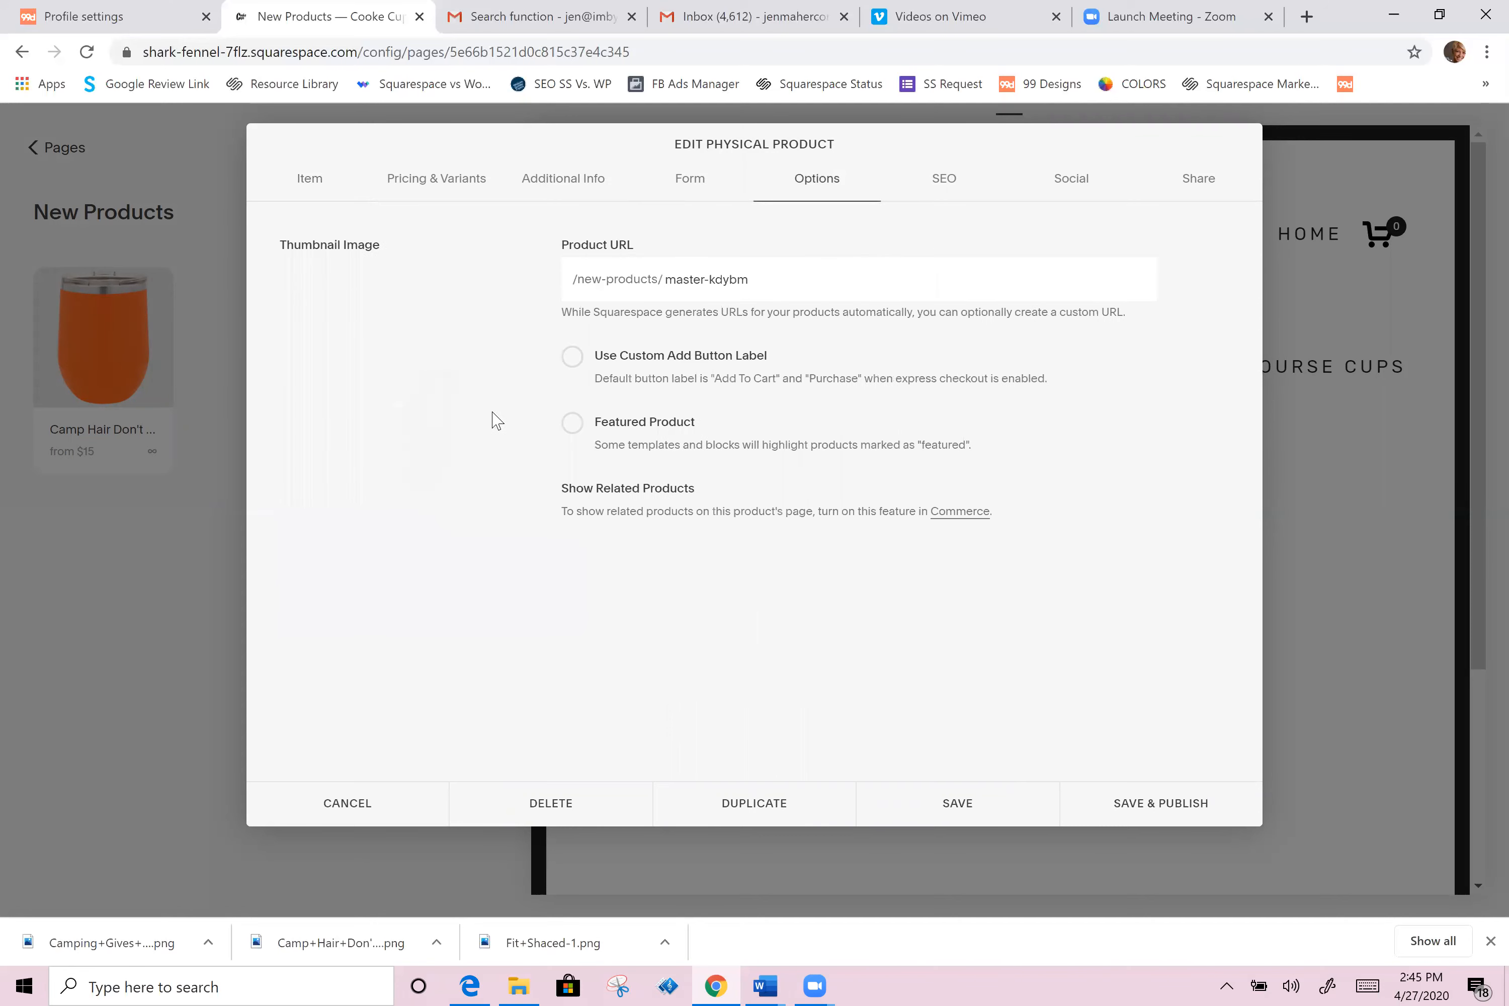
left_click(515, 269)
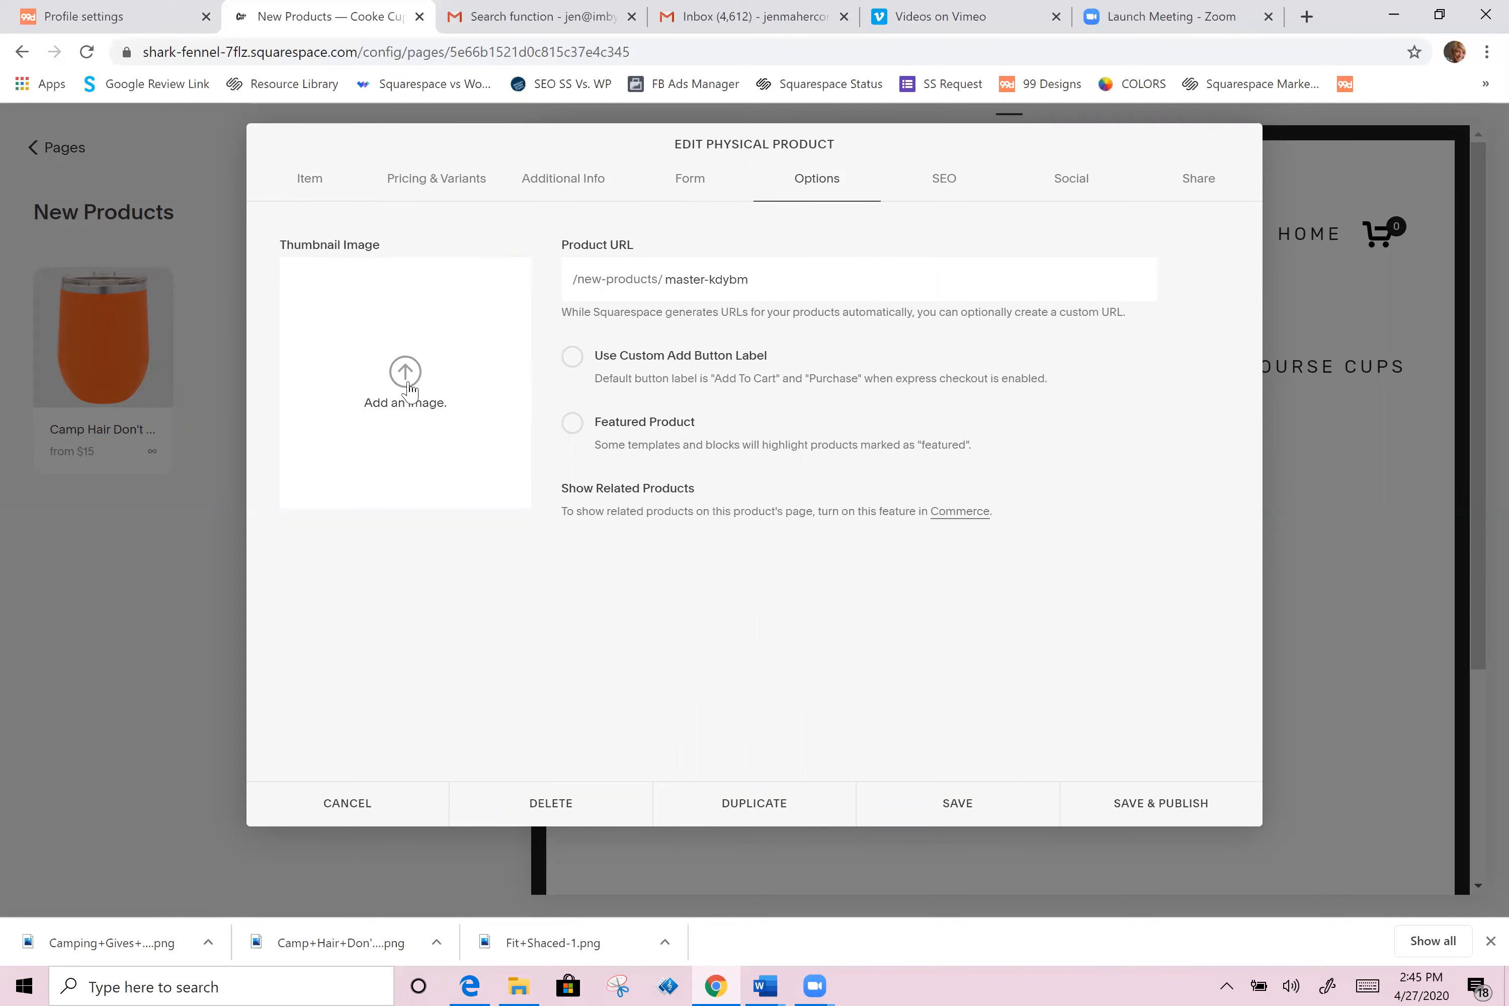
left_click(405, 380)
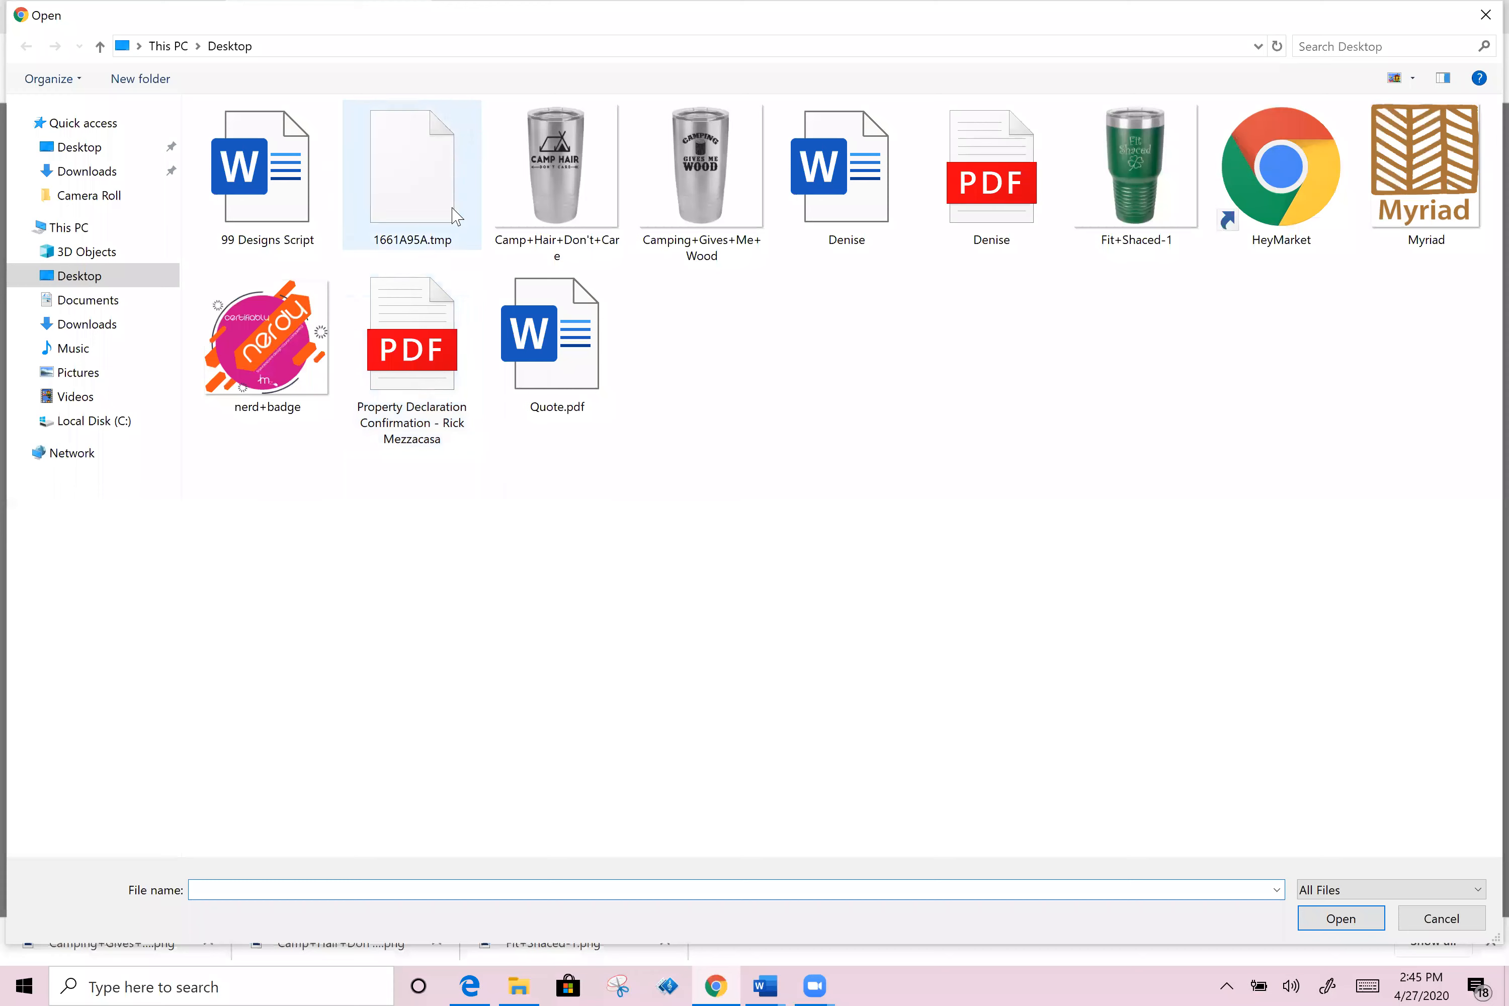
left_click(697, 193)
double_click(697, 192)
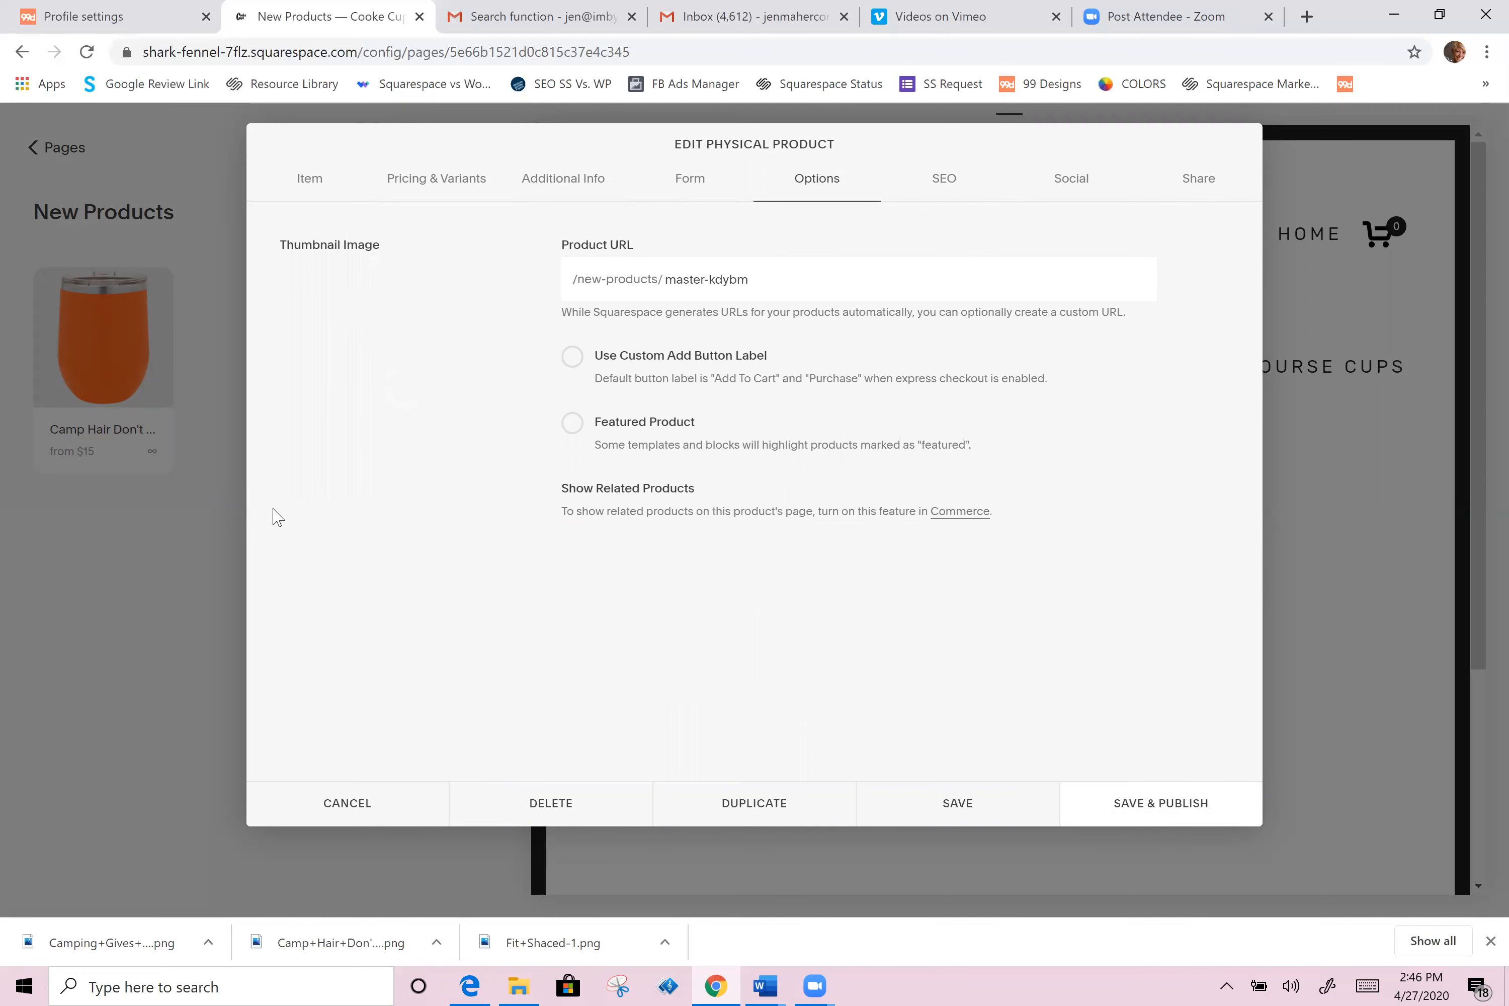
left_click(314, 180)
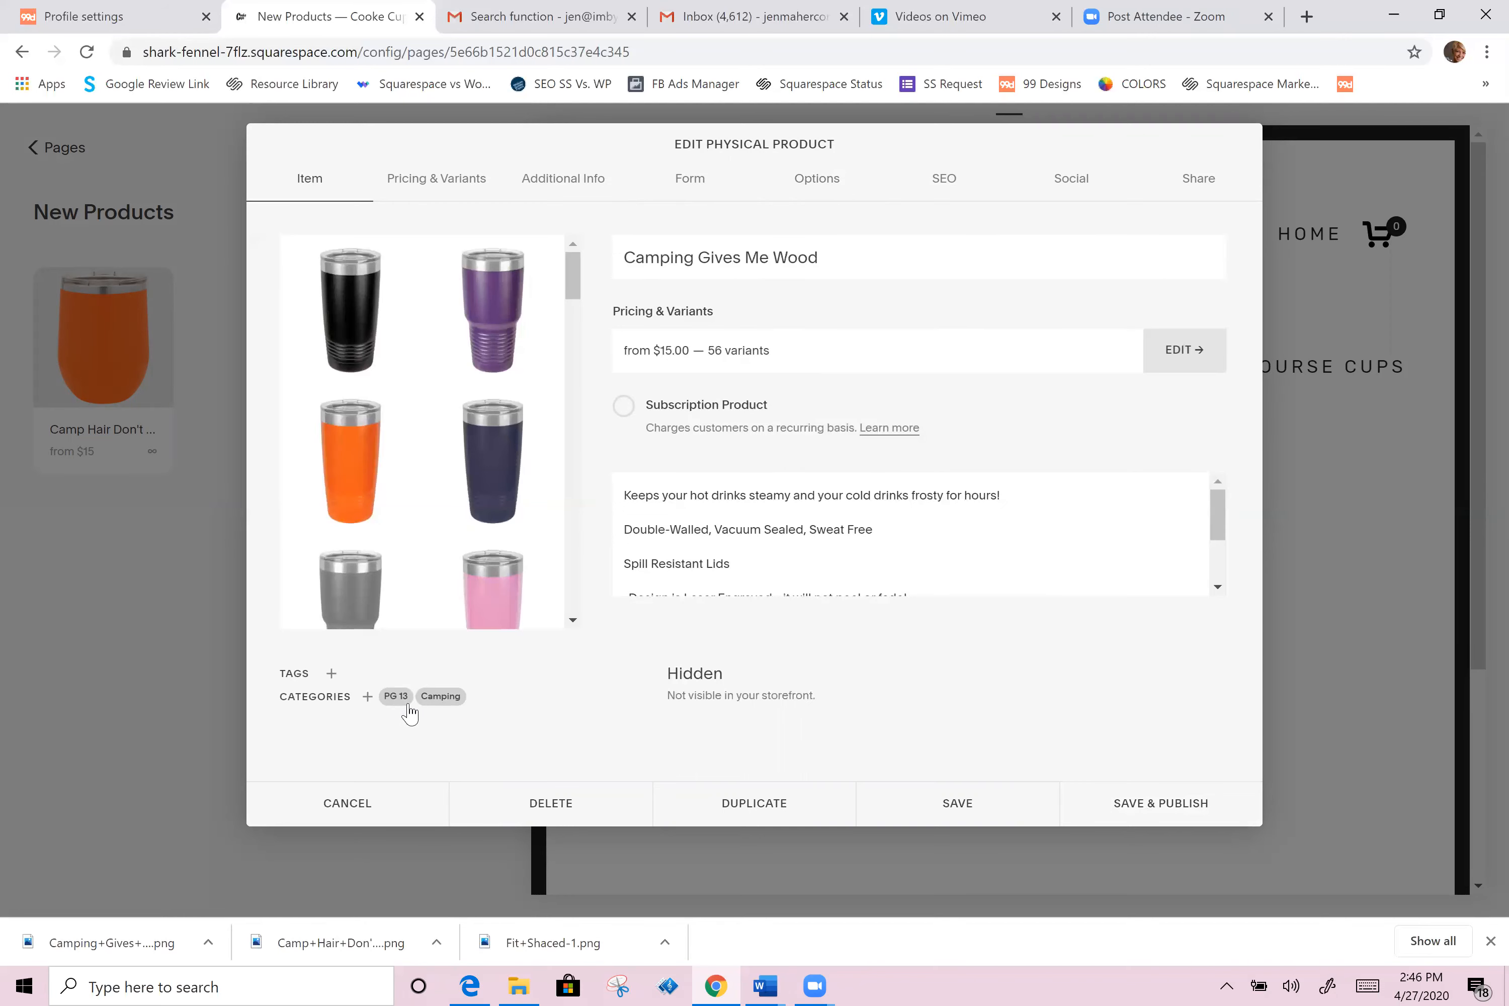
left_click(1182, 809)
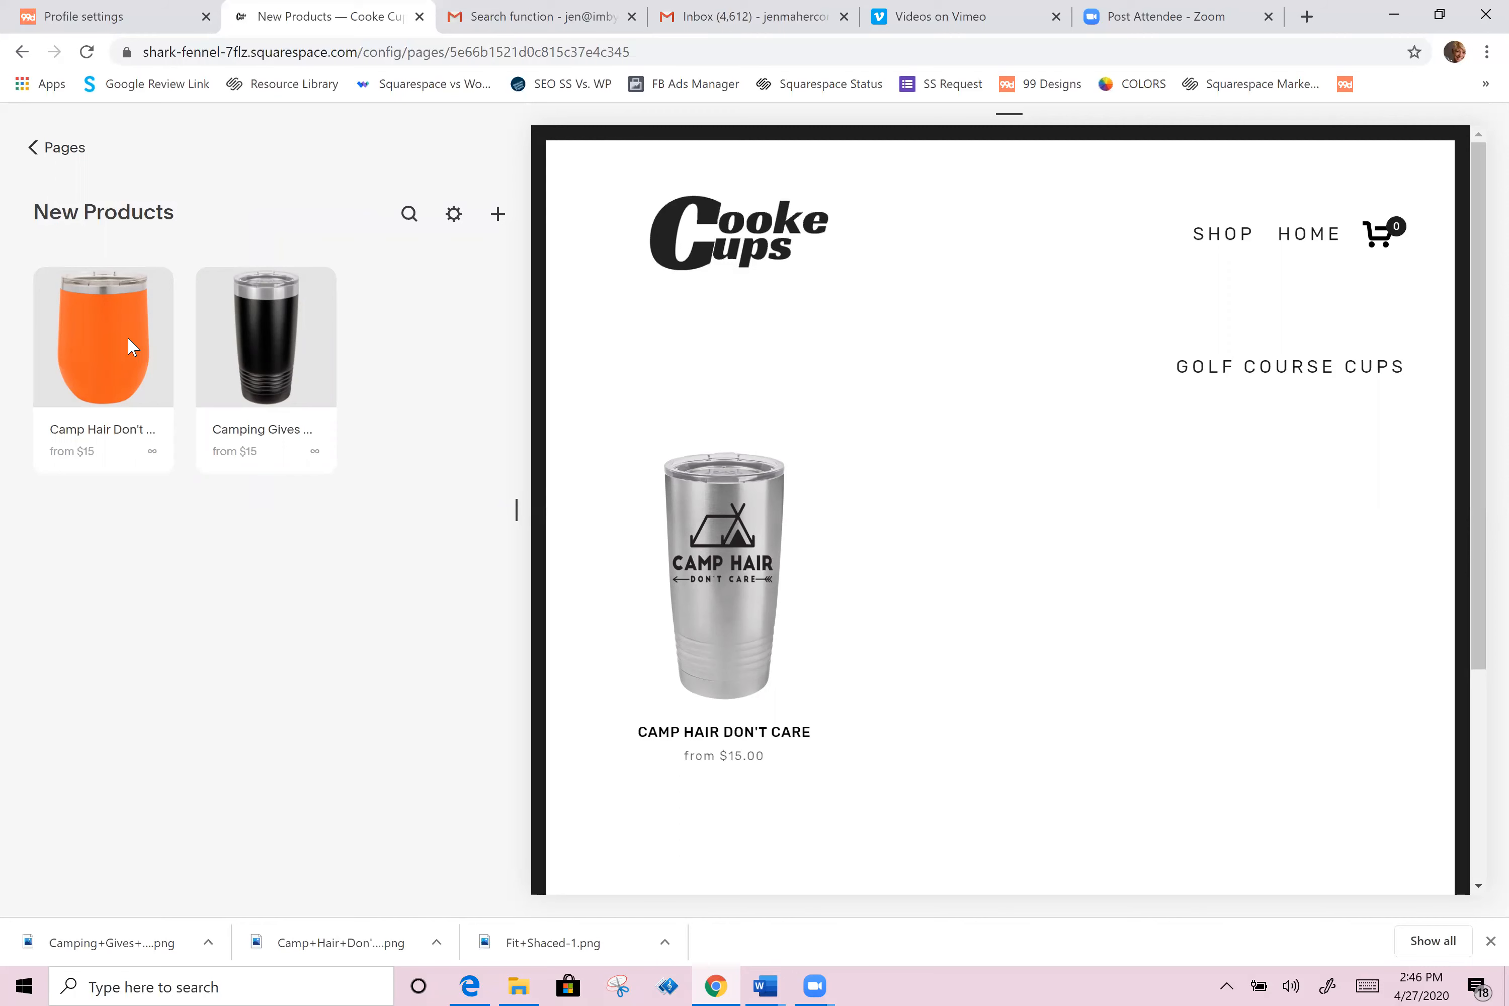
Step: Remove the PG 13 category from the Camp Hair Don't Care product and save it
left_click(133, 344)
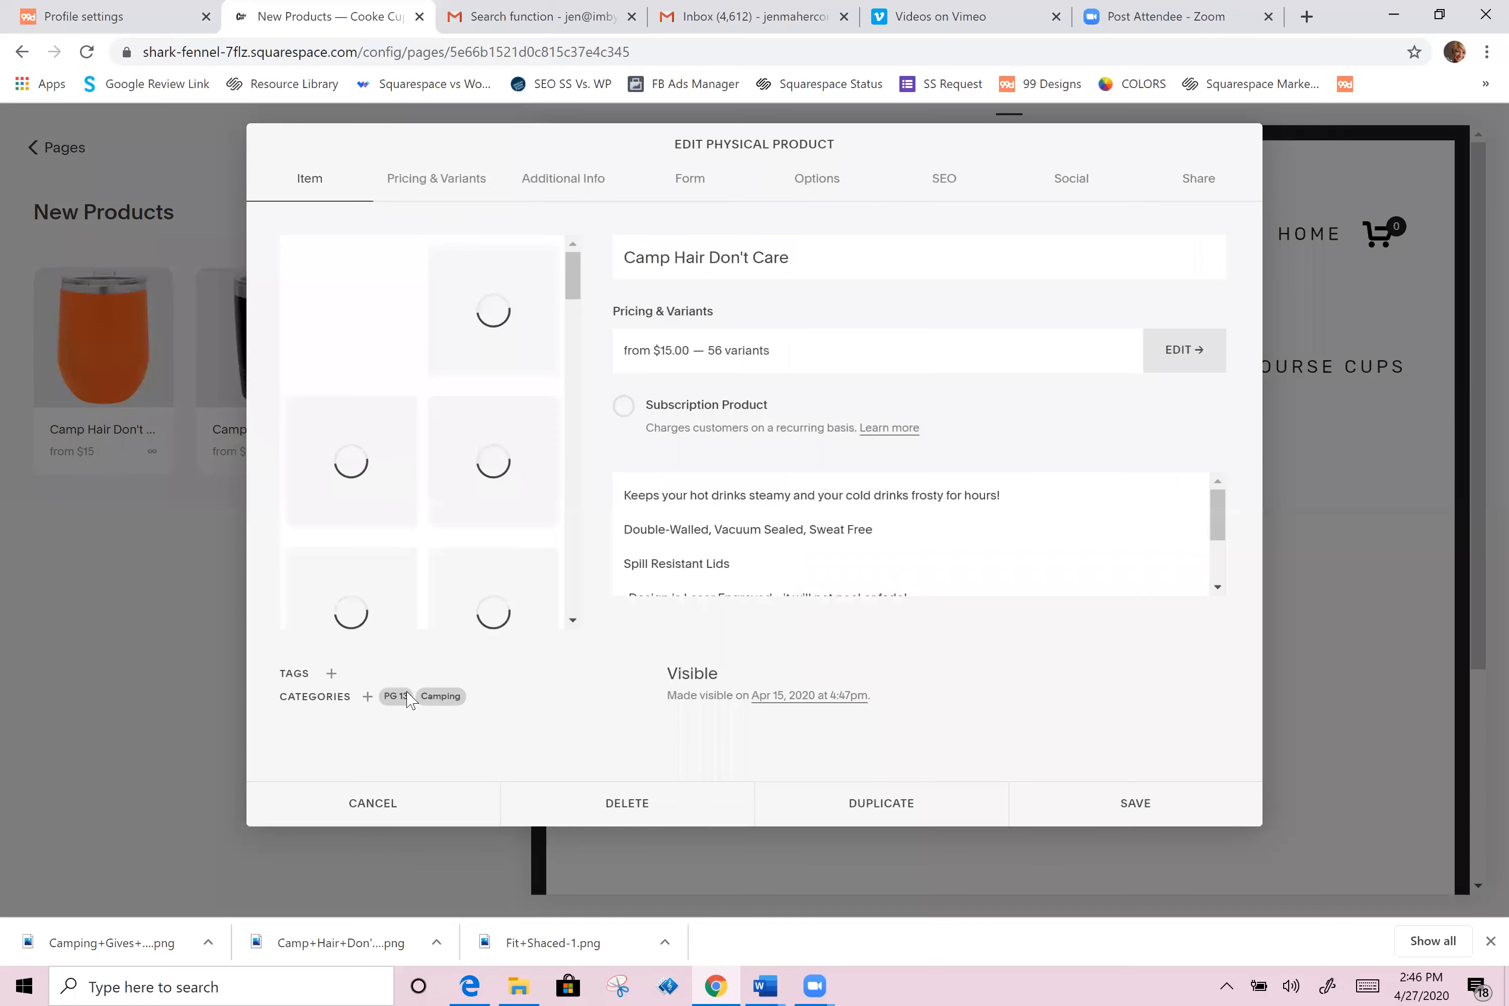
left_click(417, 697)
left_click(415, 697)
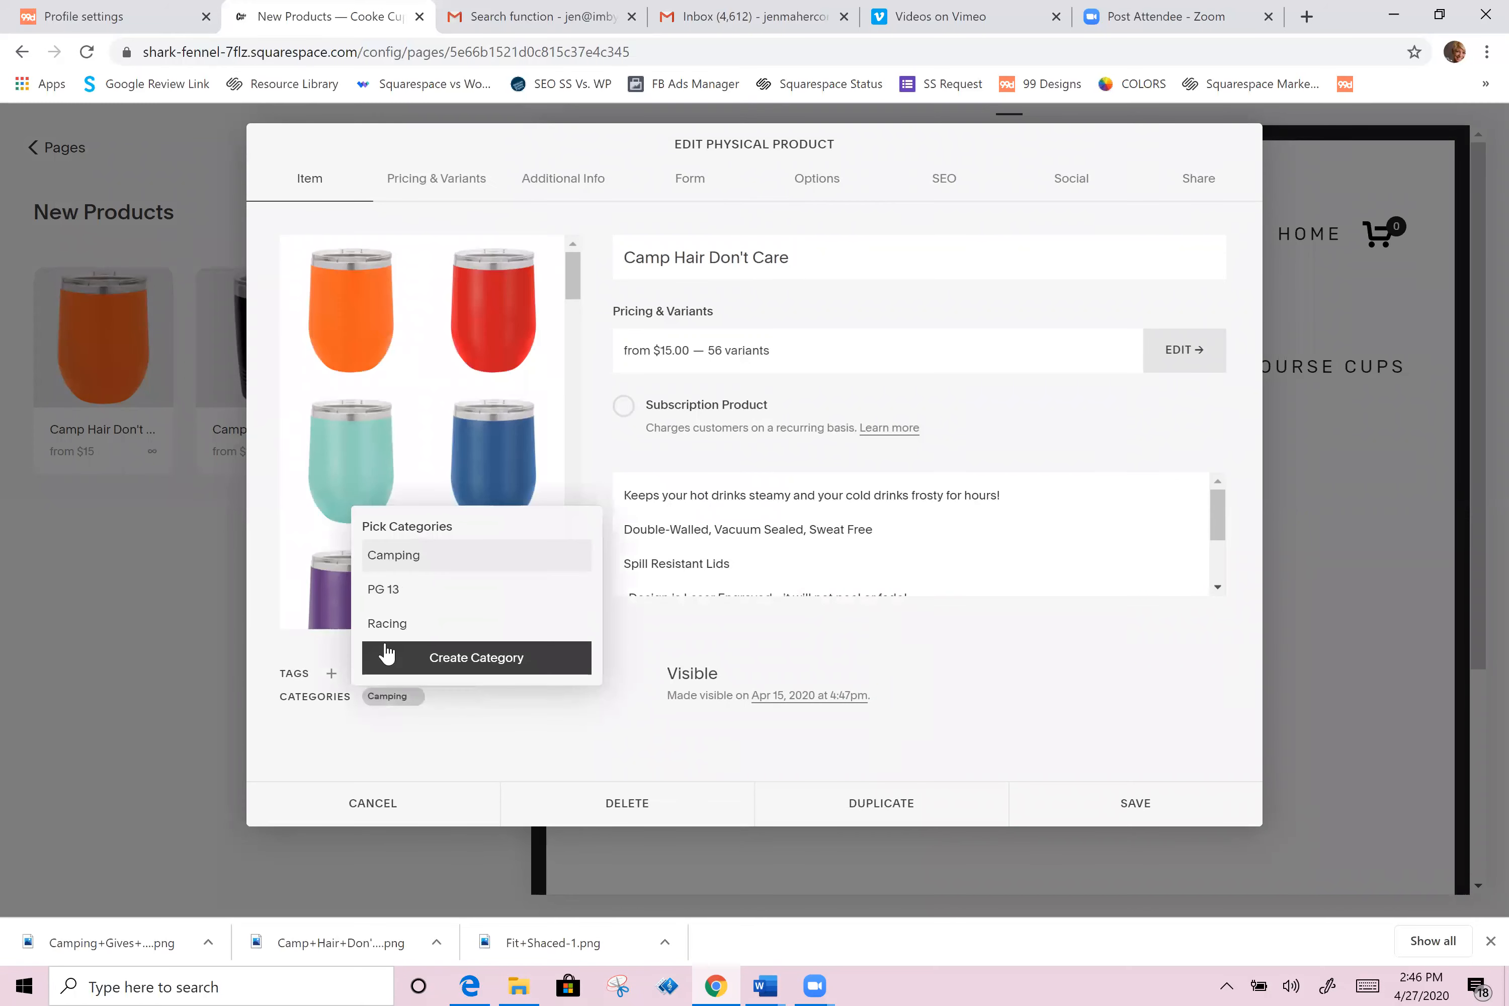
left_click(1134, 805)
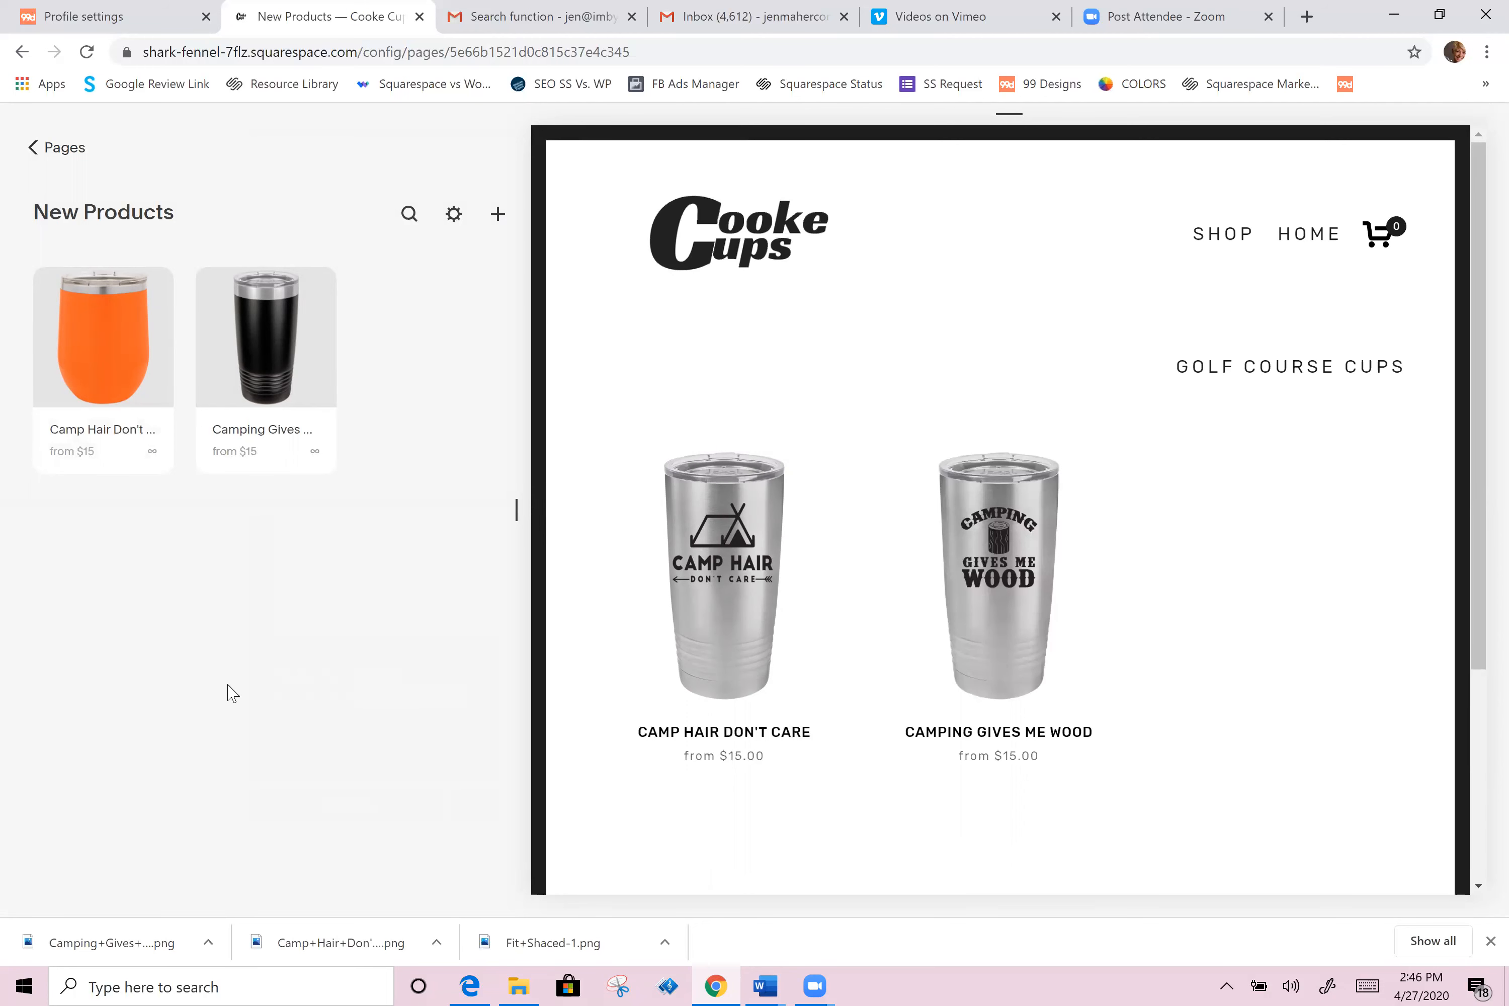
Step: Add a new unlinked page to the site and name it Shop All
left_click(65, 148)
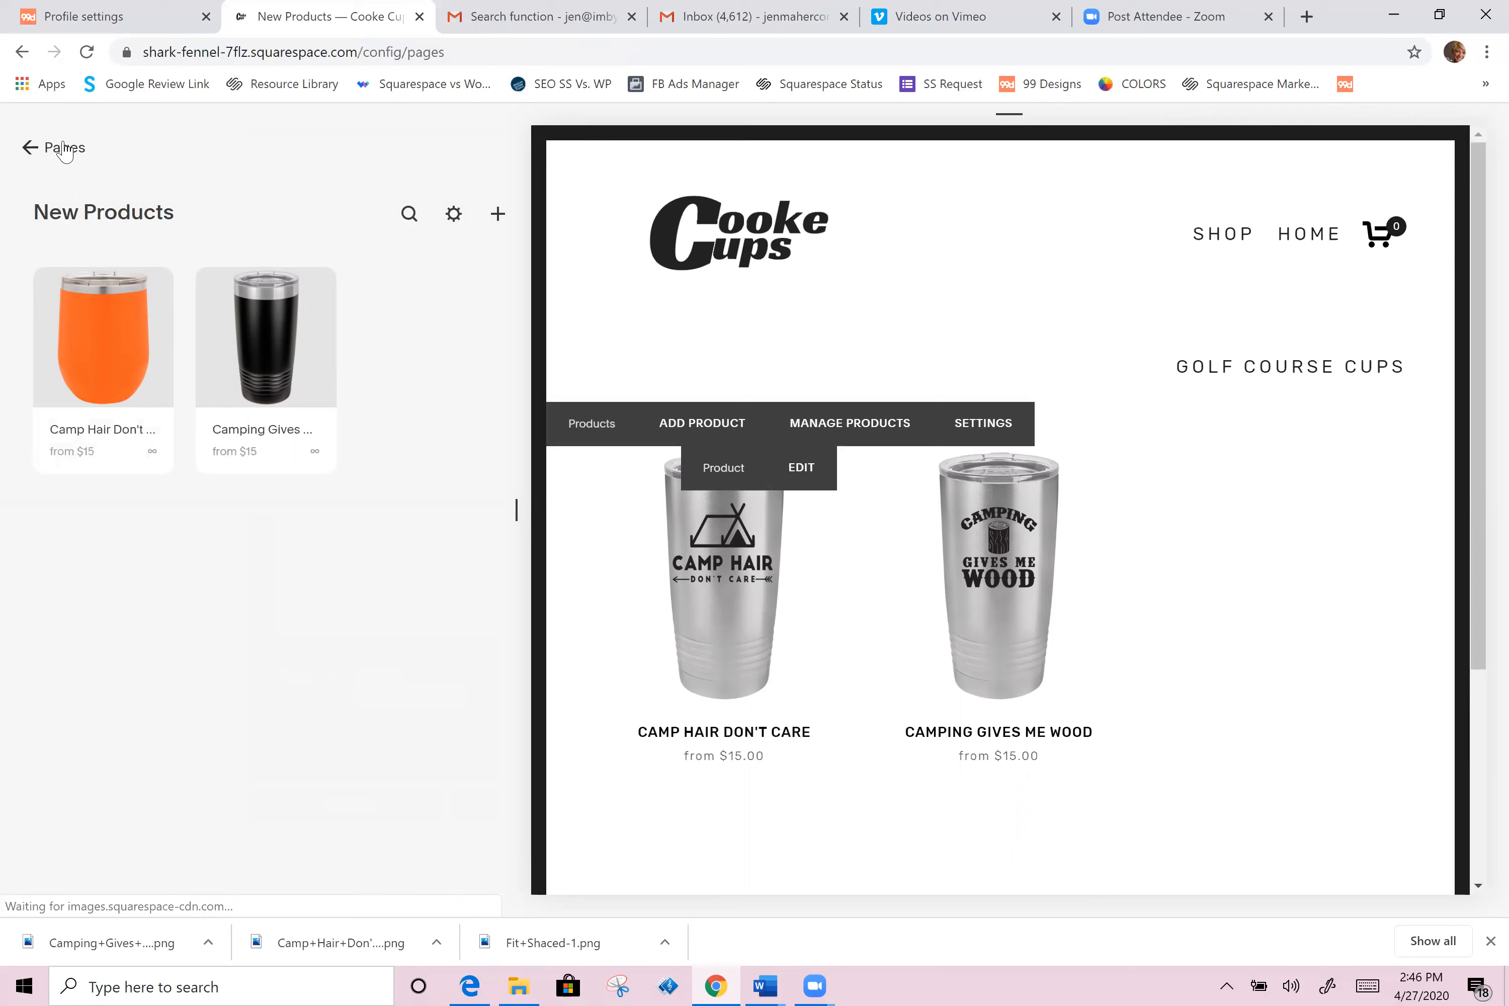
scroll(275, 621, "down", 10)
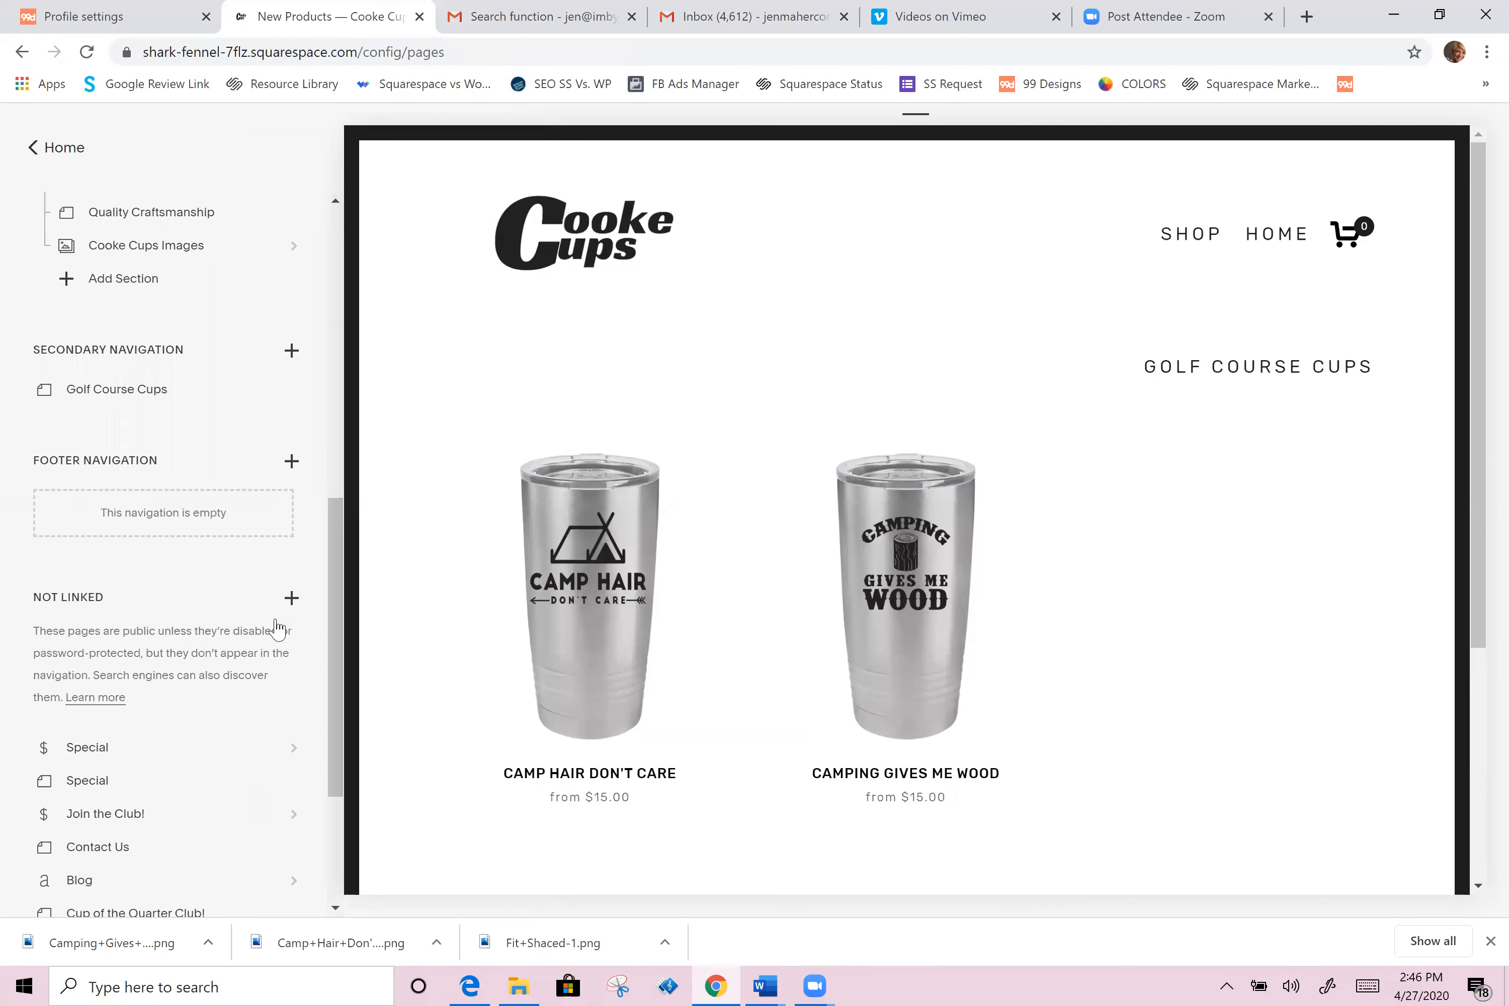
left_click(294, 597)
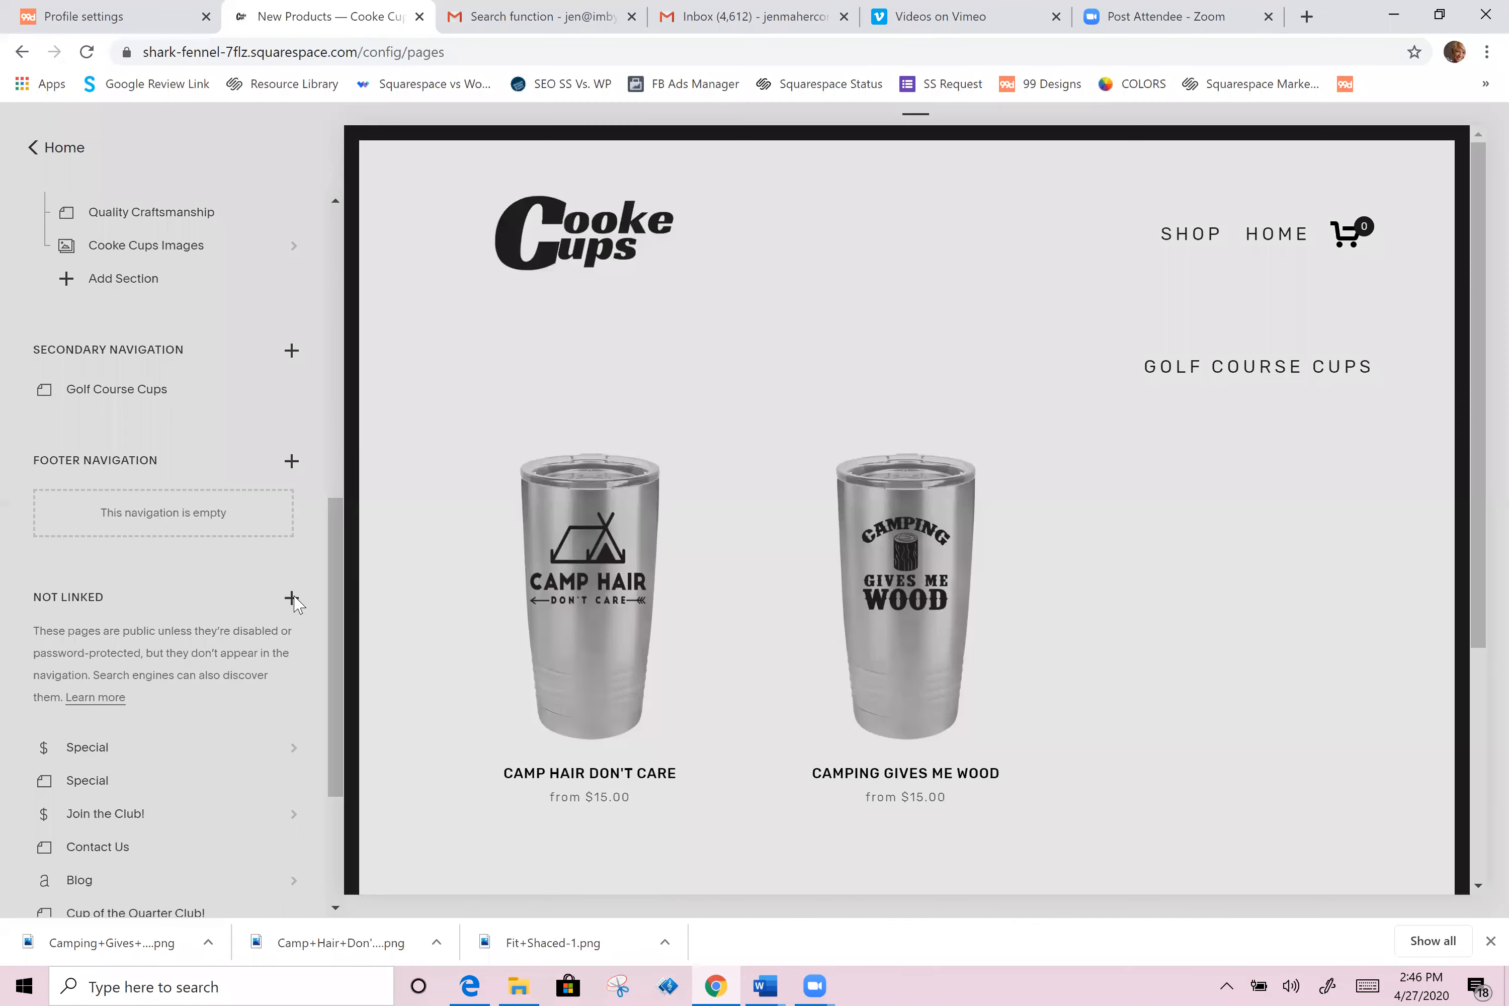
left_click(401, 315)
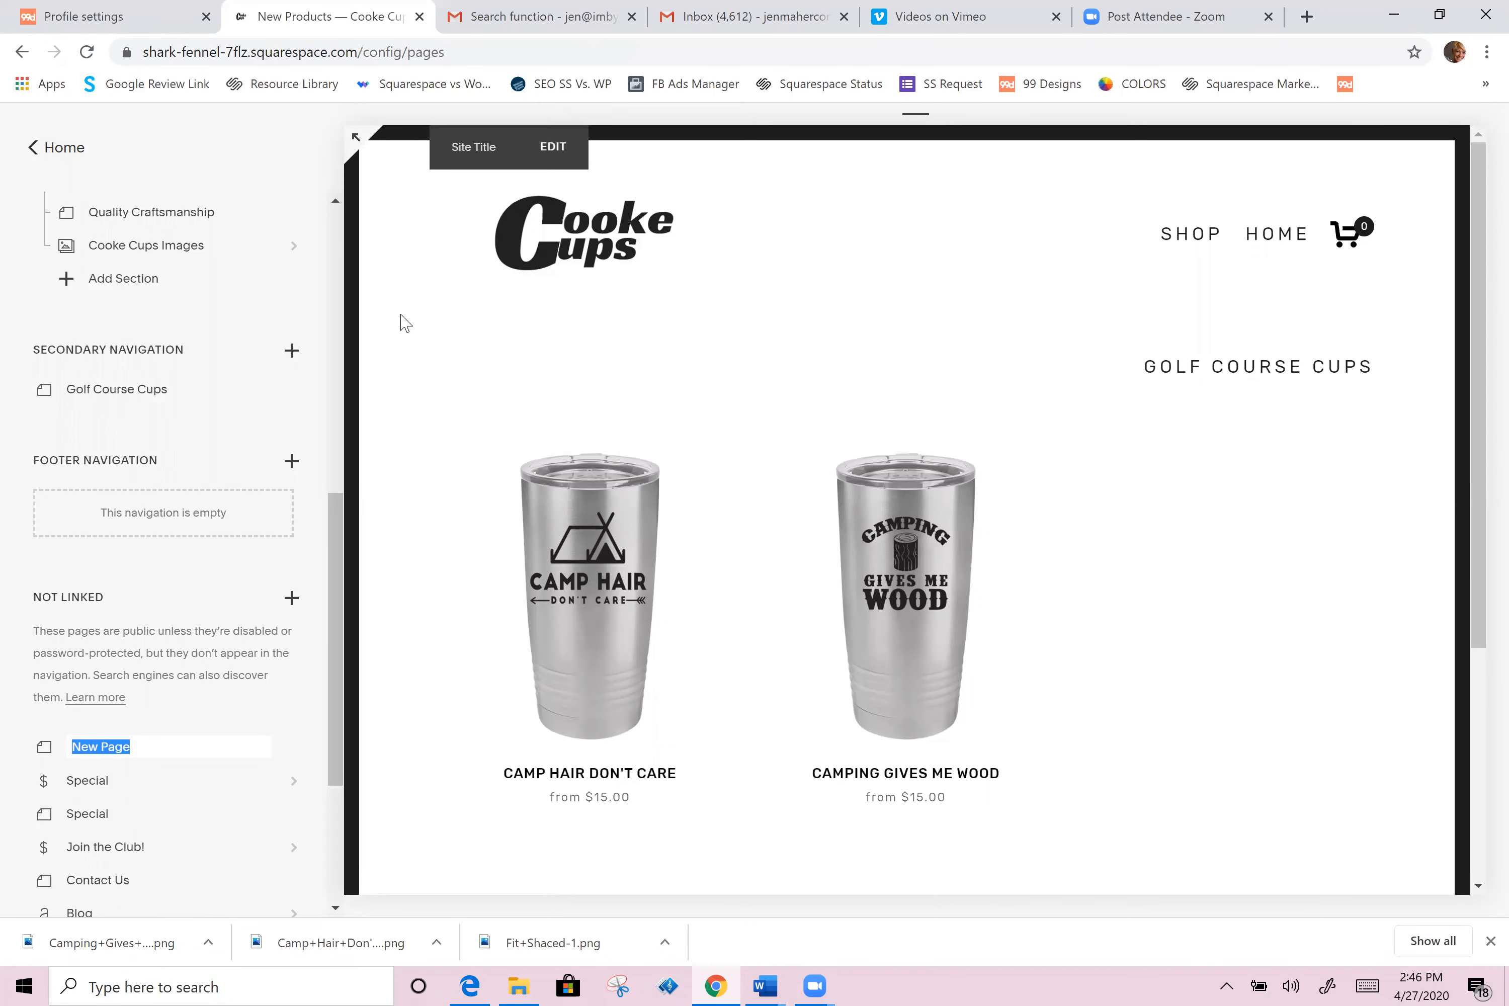
key("BackSpace")
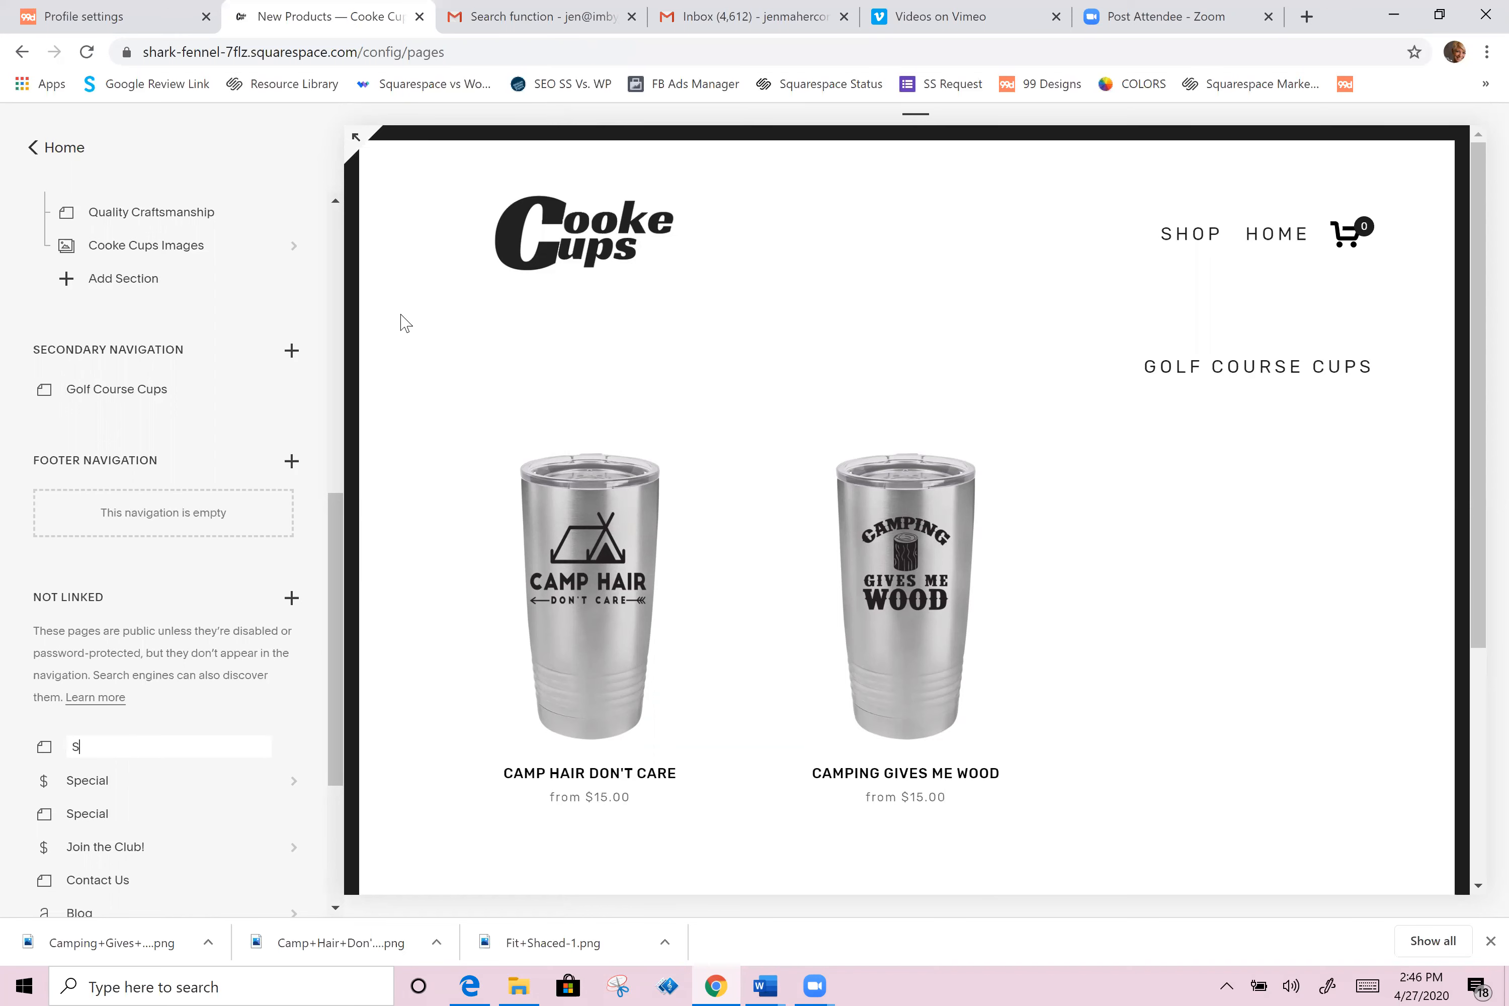
type("Shop All")
key("Return")
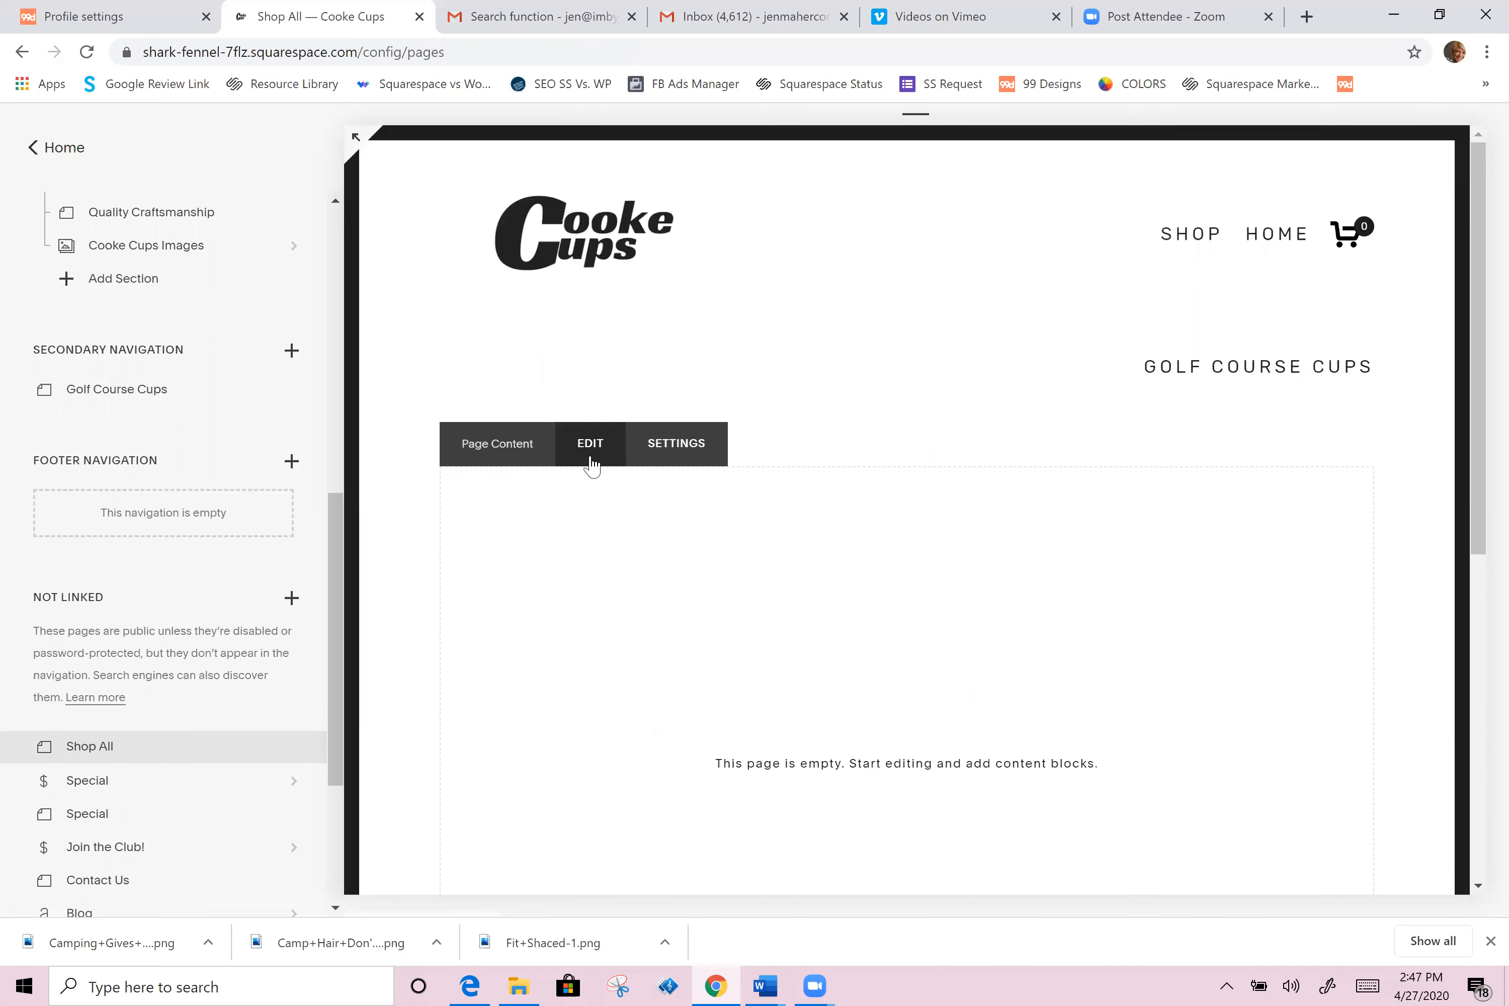
Step: Add a Search block to the Shop All page, limited to searching the New Products page
left_click(591, 446)
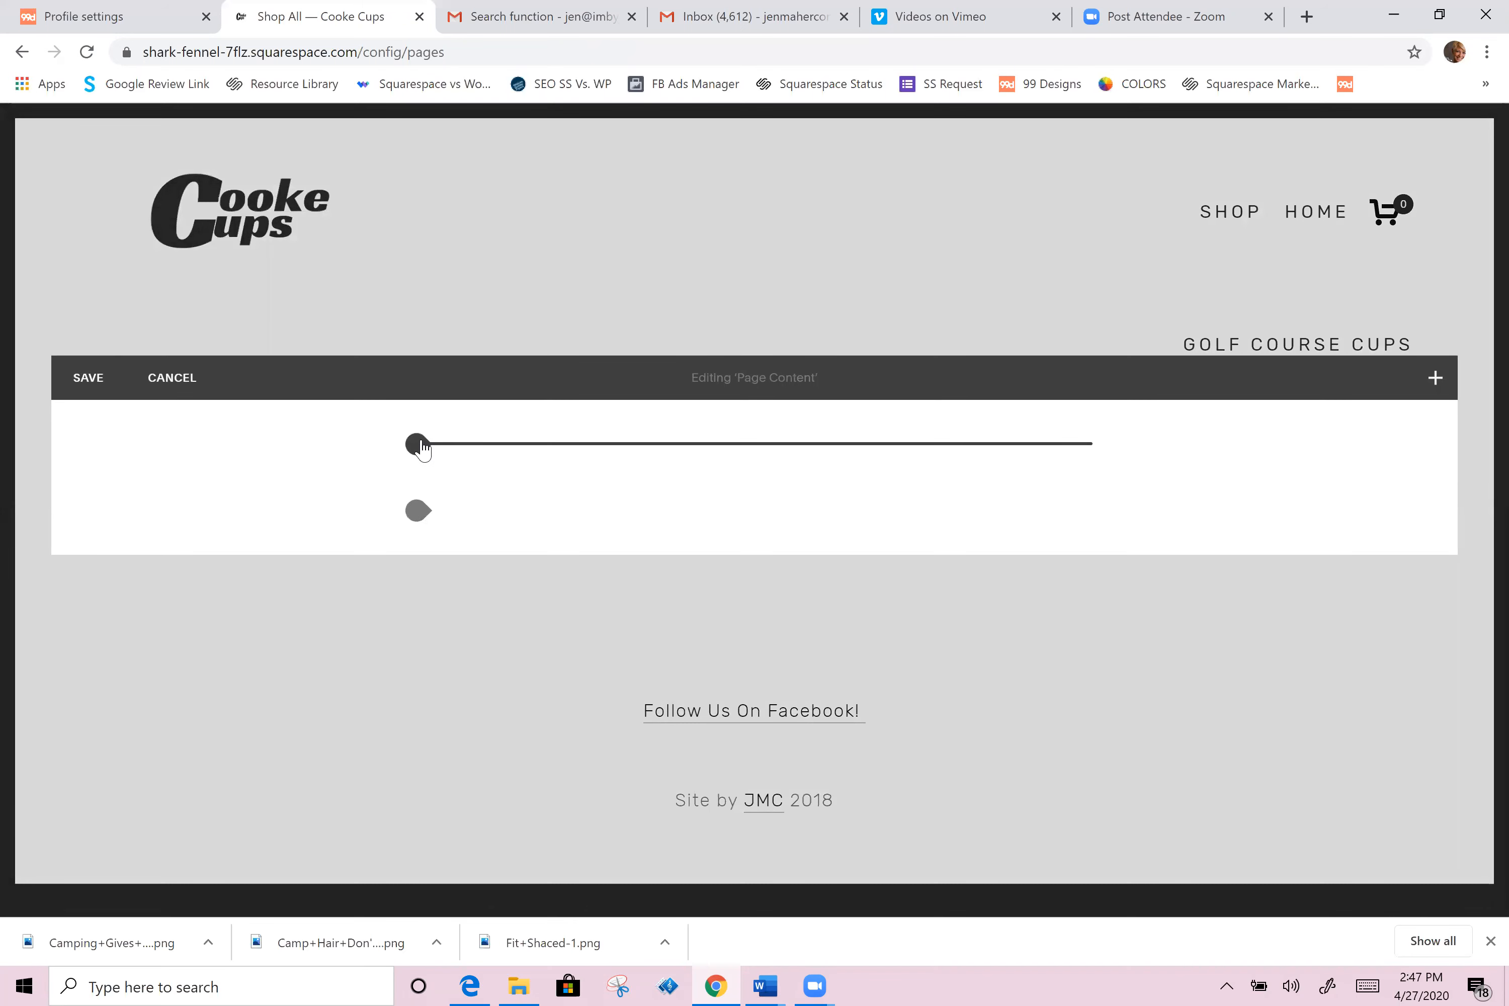
left_click(417, 444)
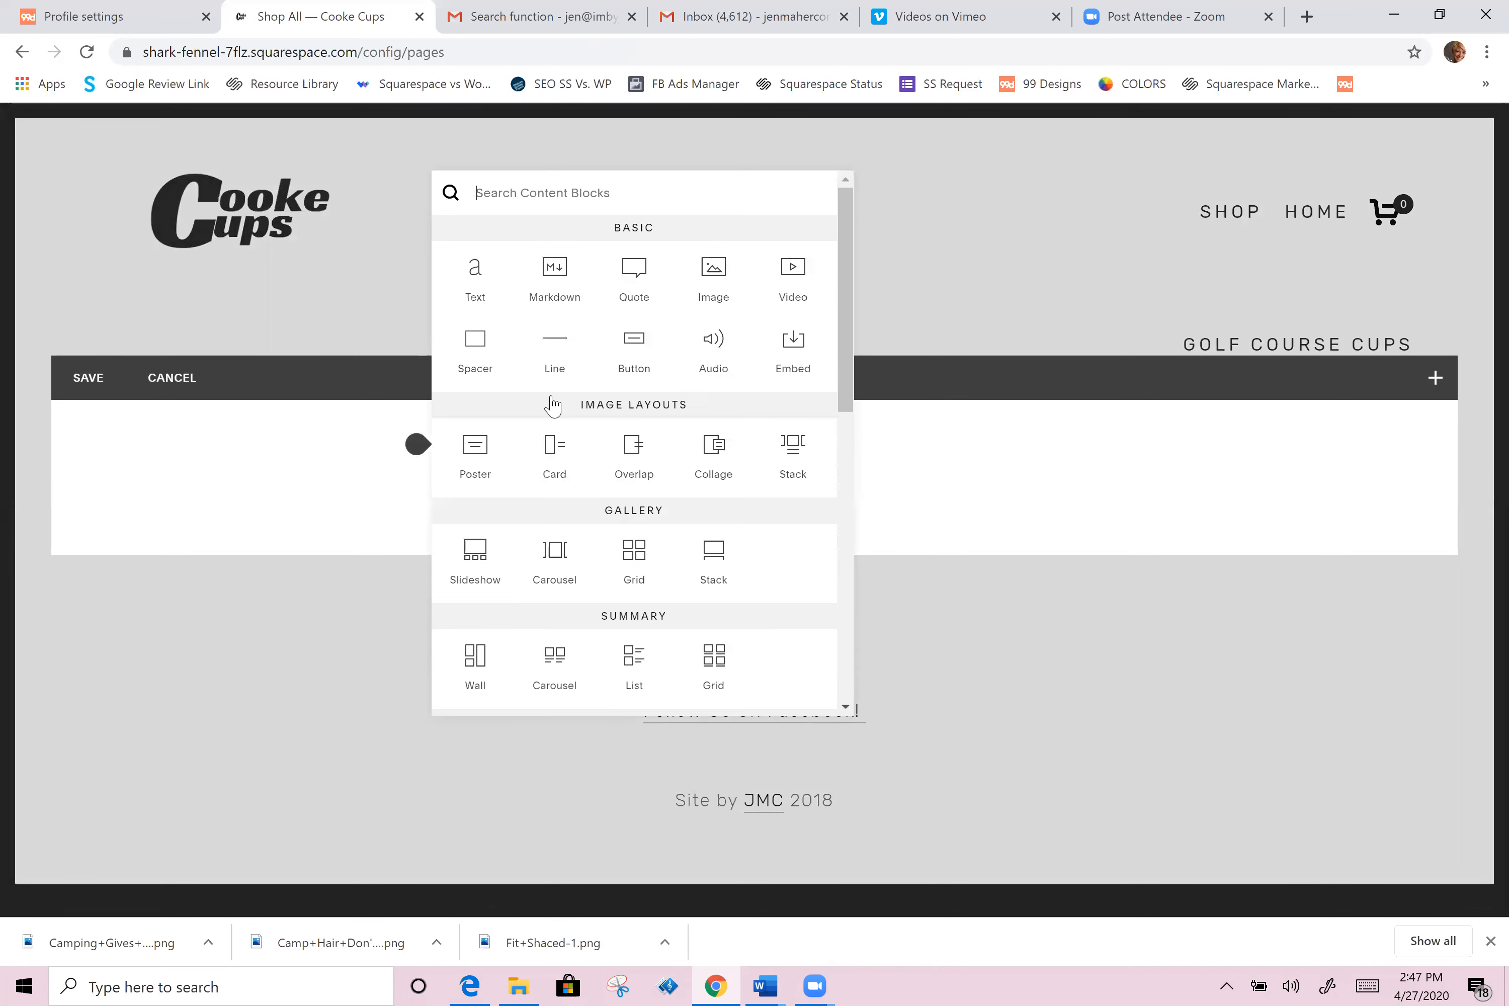
scroll(598, 591, "down", 4)
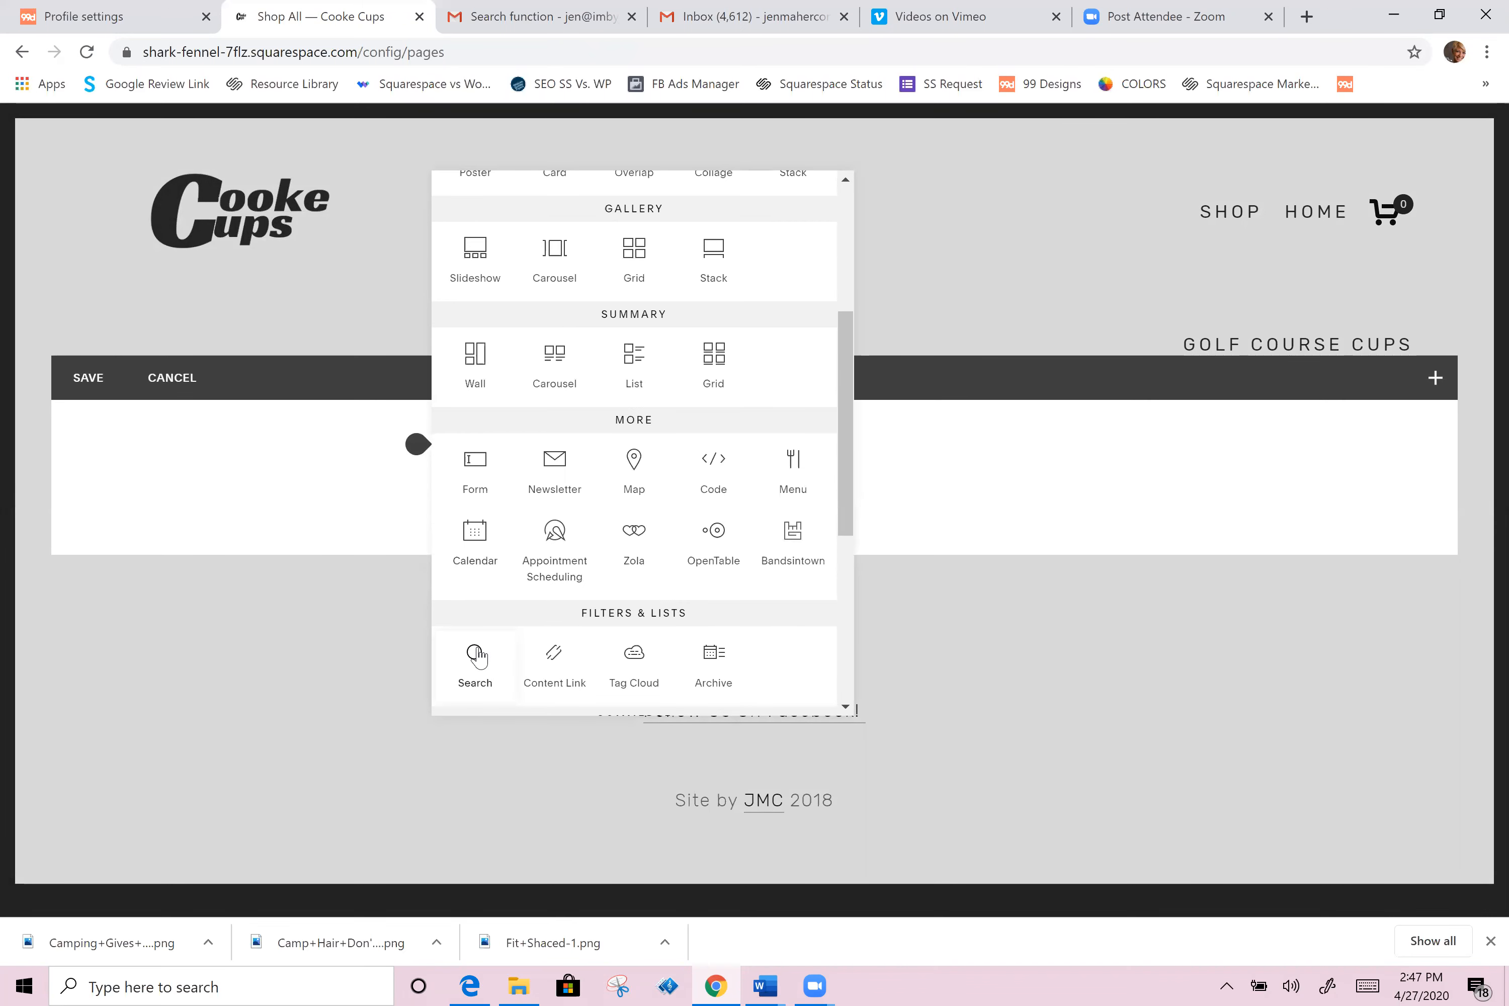
left_click(476, 657)
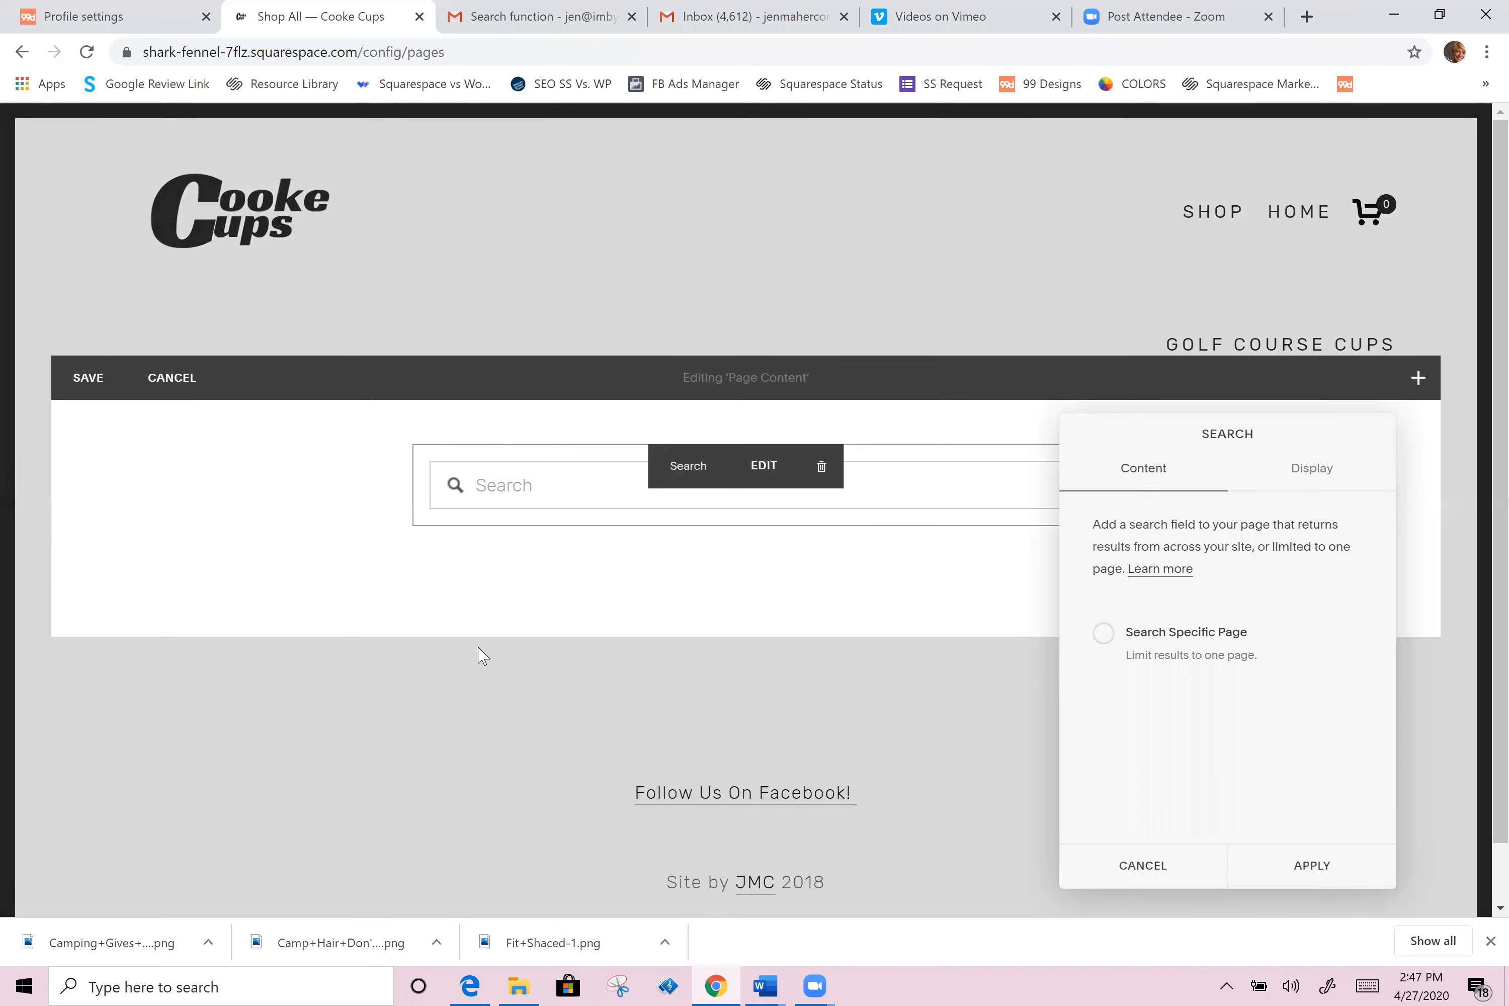
left_click(1103, 634)
scroll(1197, 707, "down", 3)
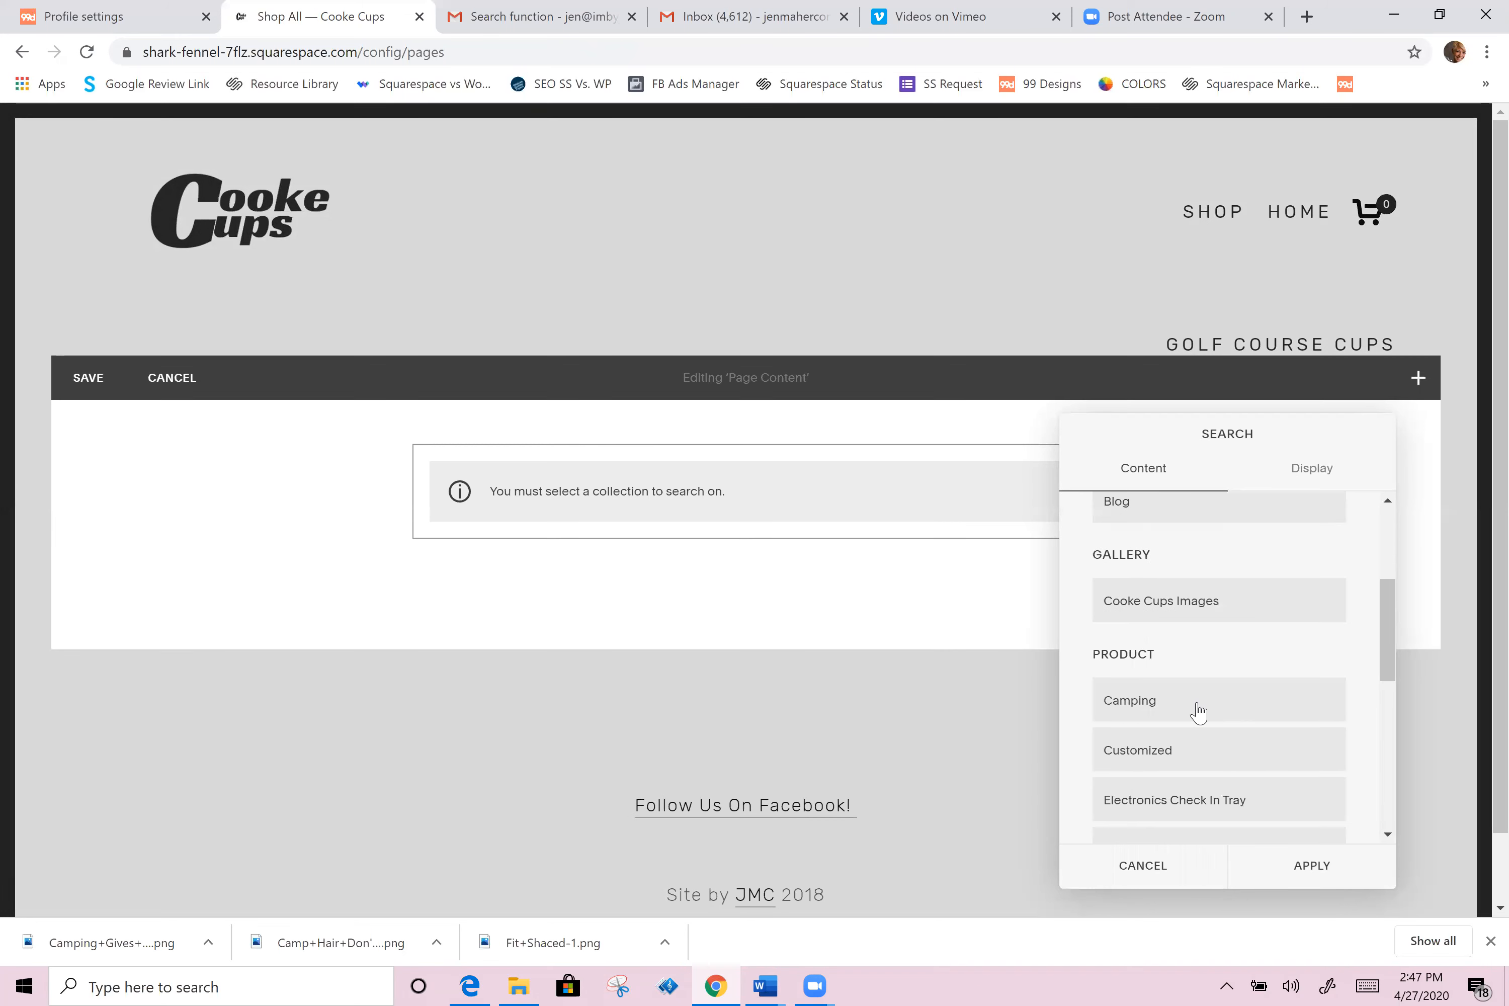
scroll(1197, 710, "down", 2)
scroll(1194, 727, "down", 4)
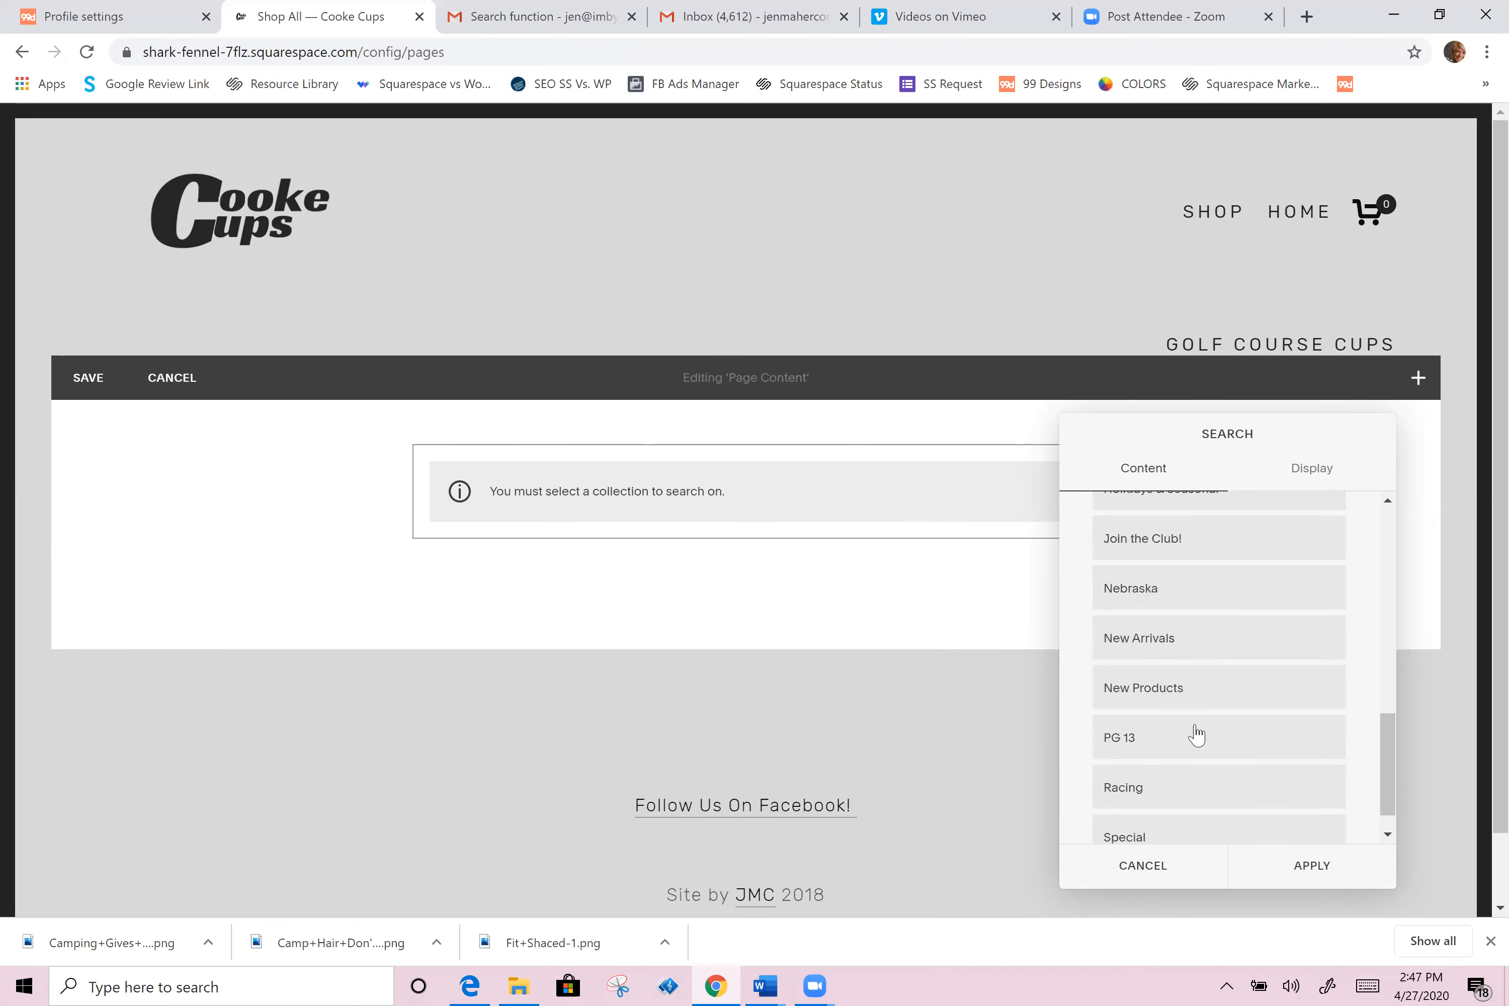
scroll(1196, 733, "down", 1)
left_click(1152, 662)
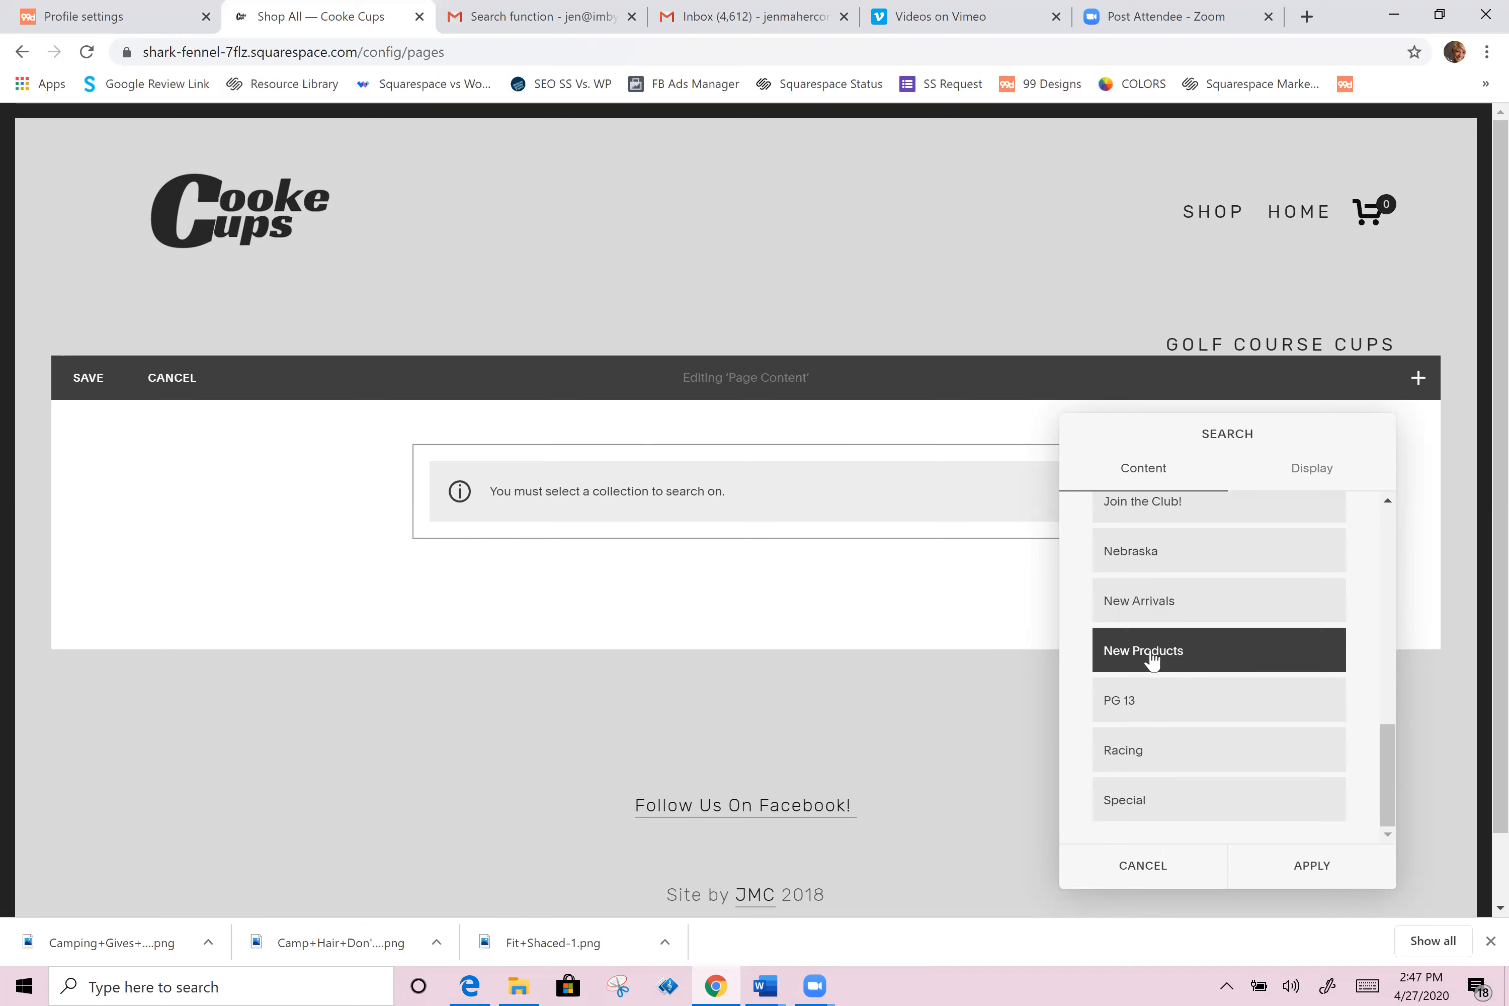
left_click(1327, 869)
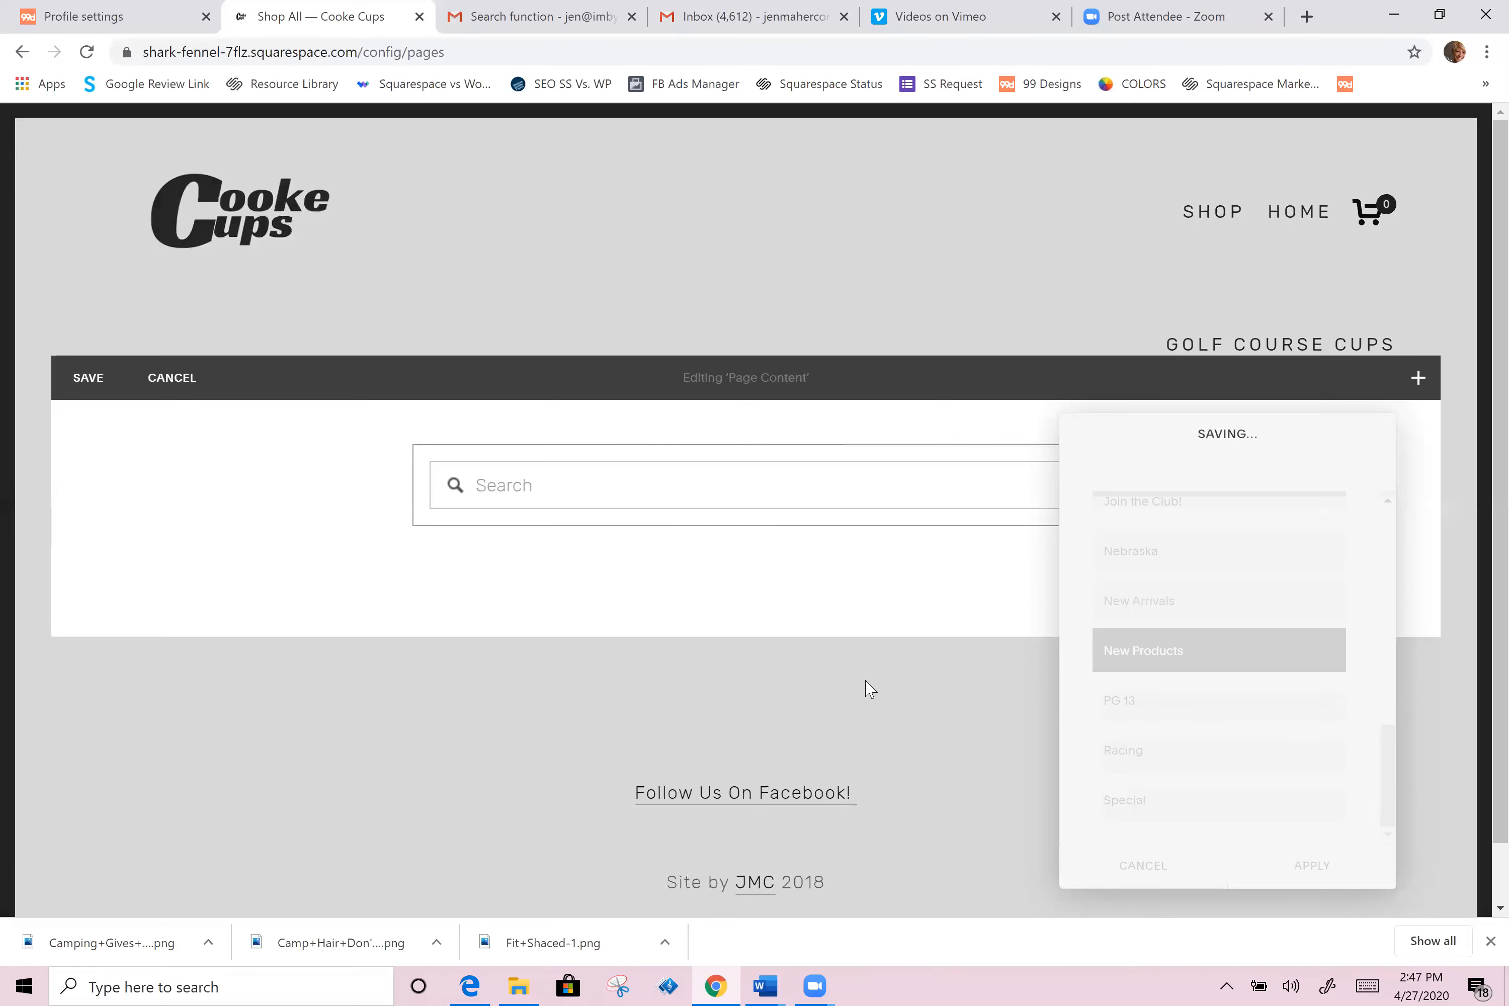
Step: Add a text block below the search reading Camping and format it as Heading 2
left_click(419, 525)
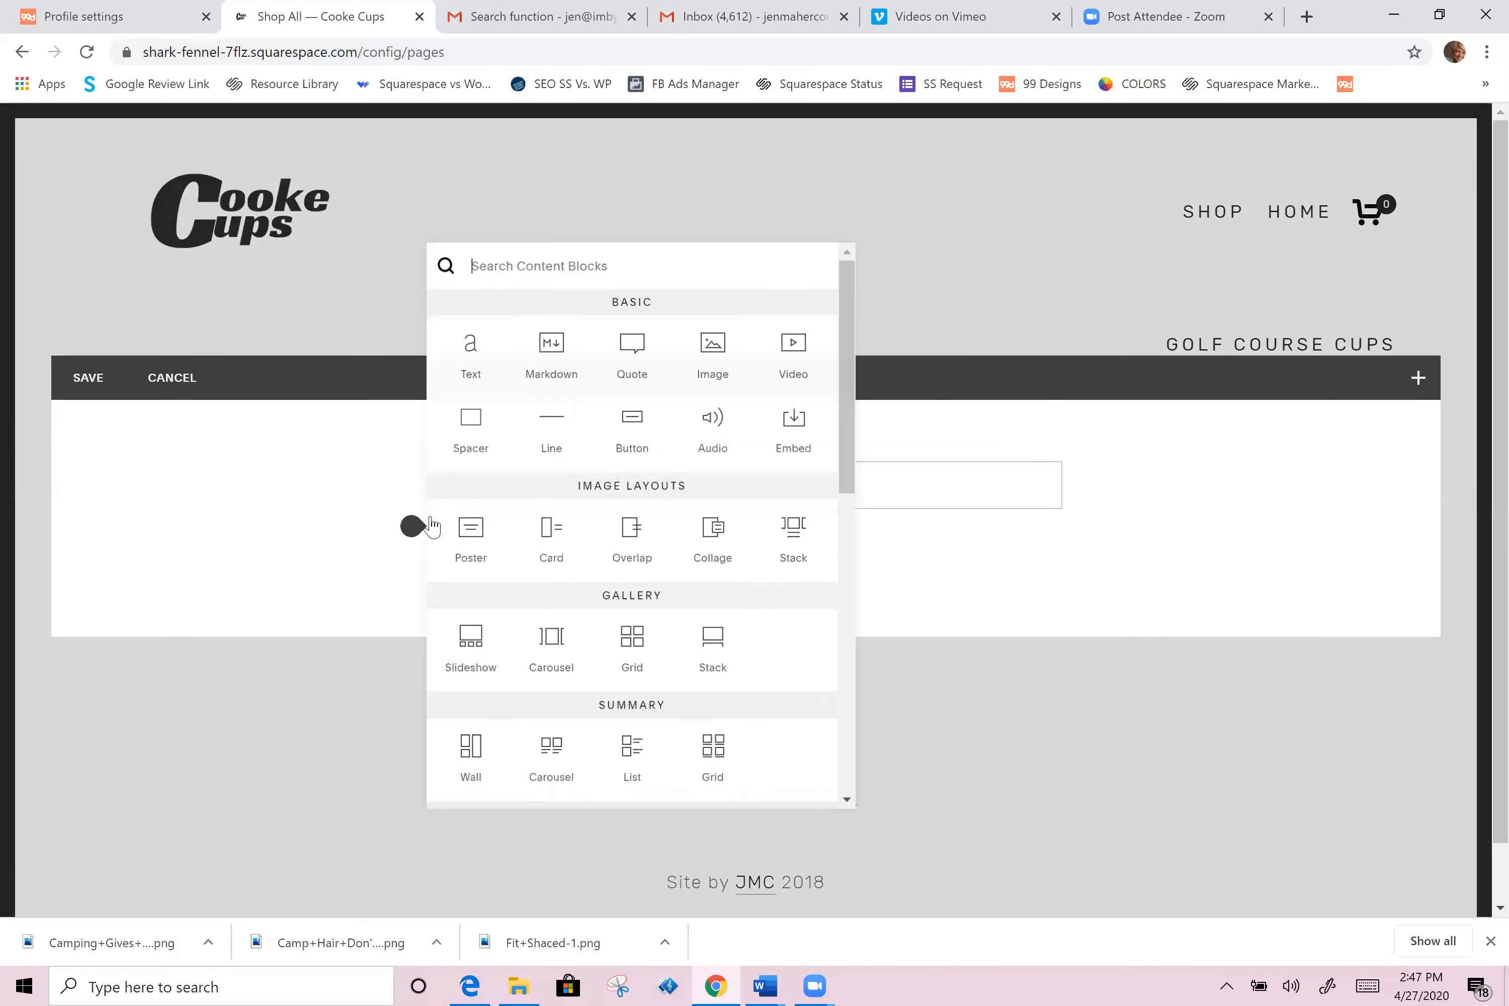
left_click(470, 360)
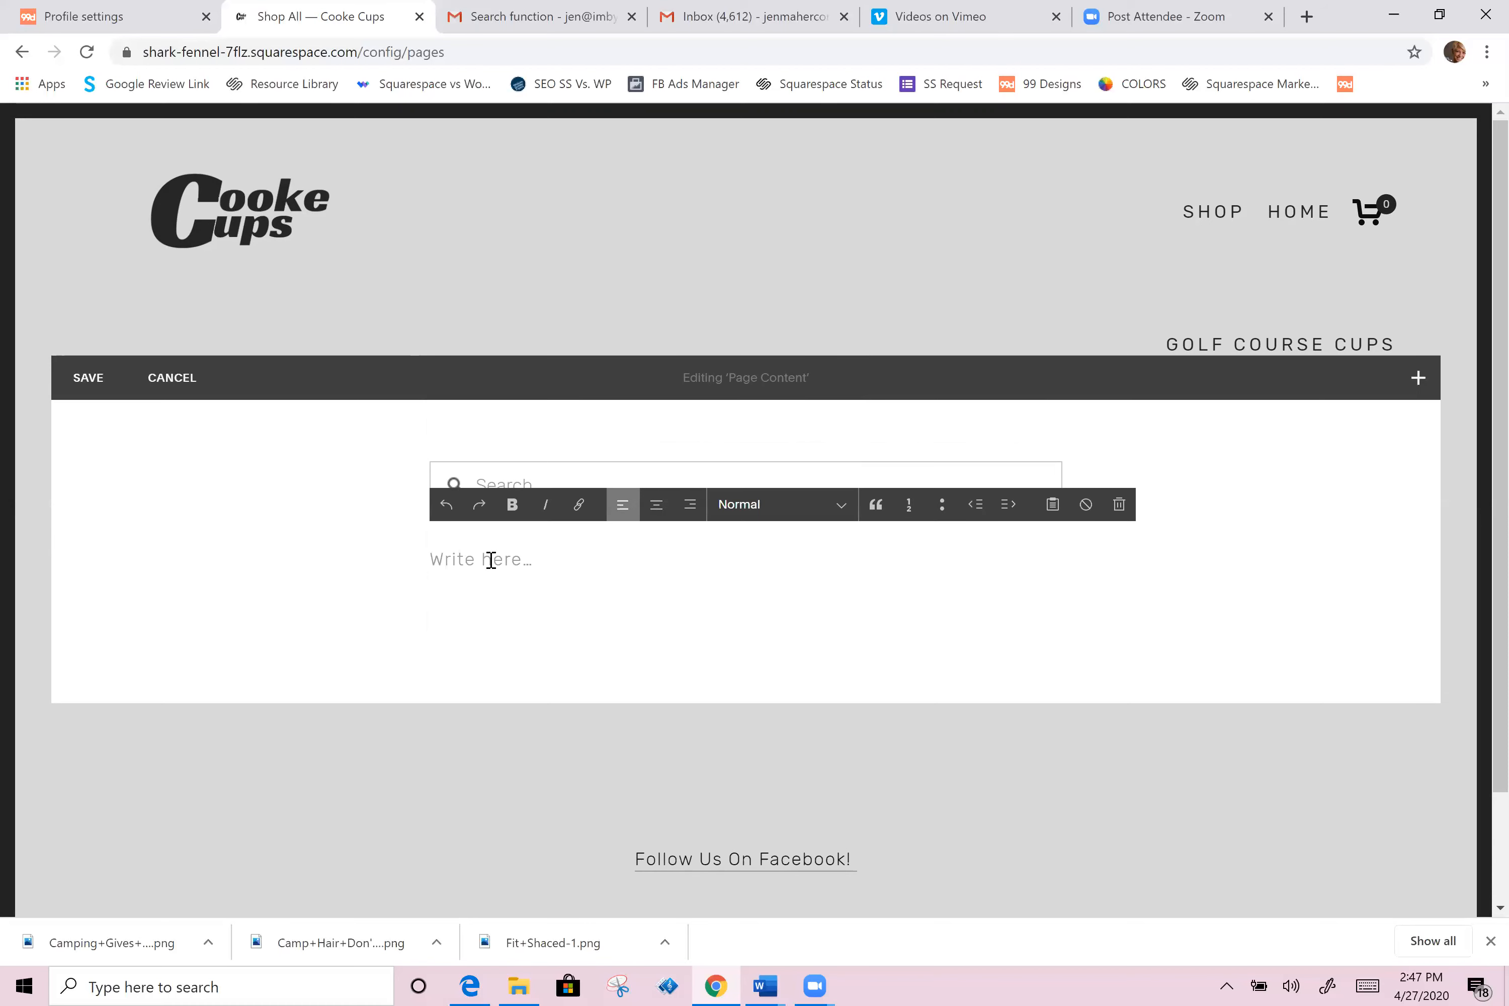
type("Ca")
left_click(720, 510)
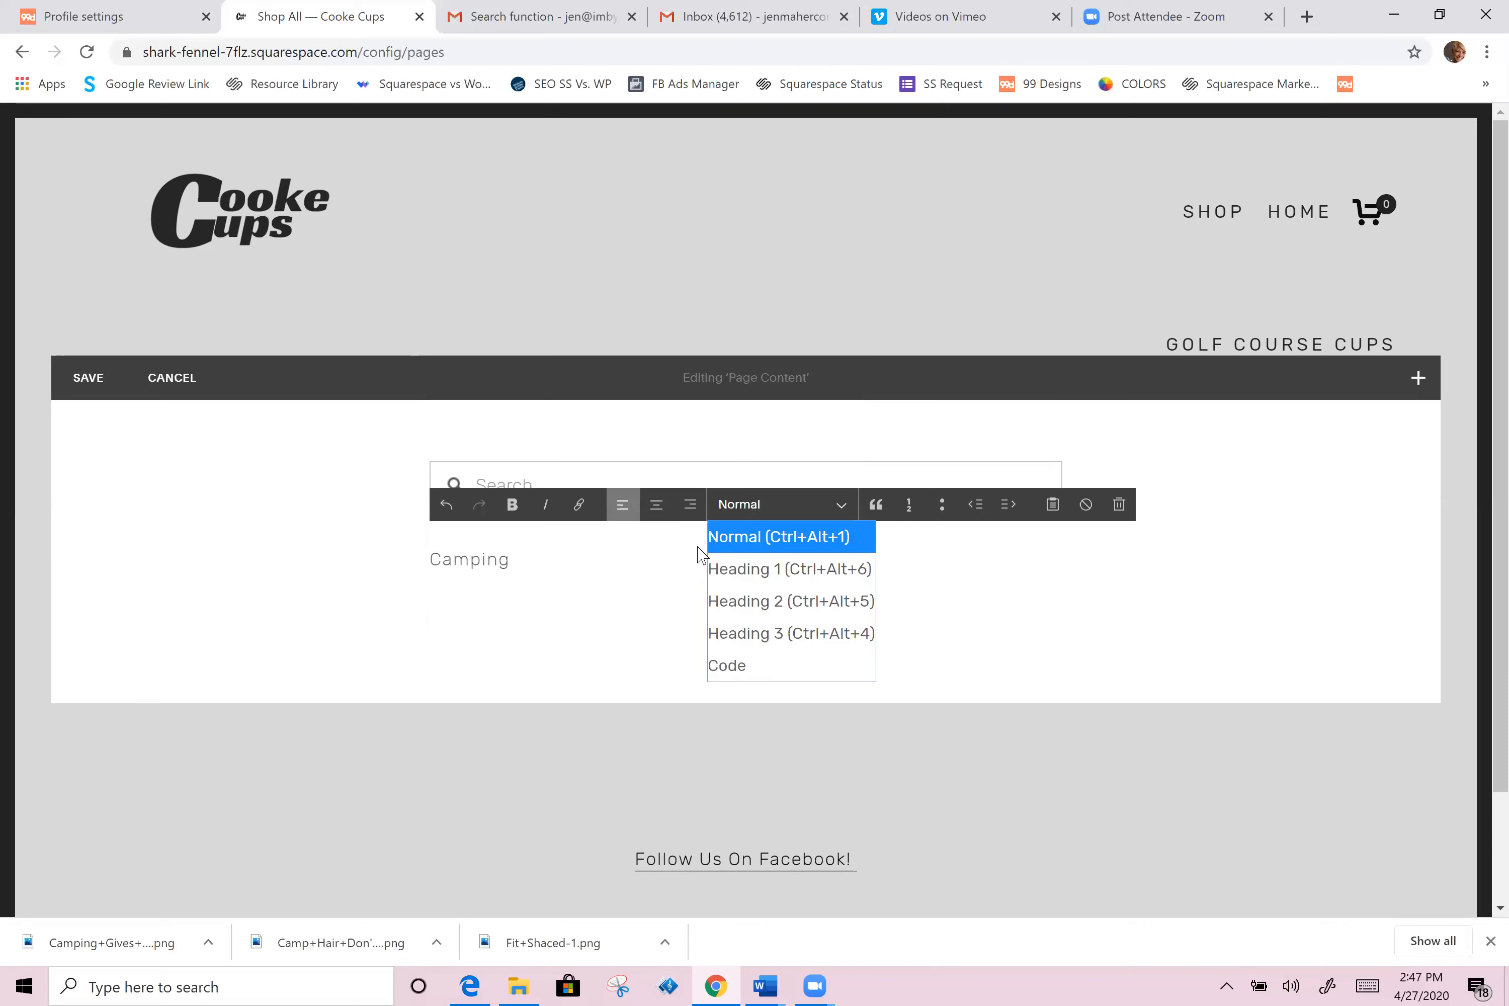
left_click(740, 570)
left_click(741, 512)
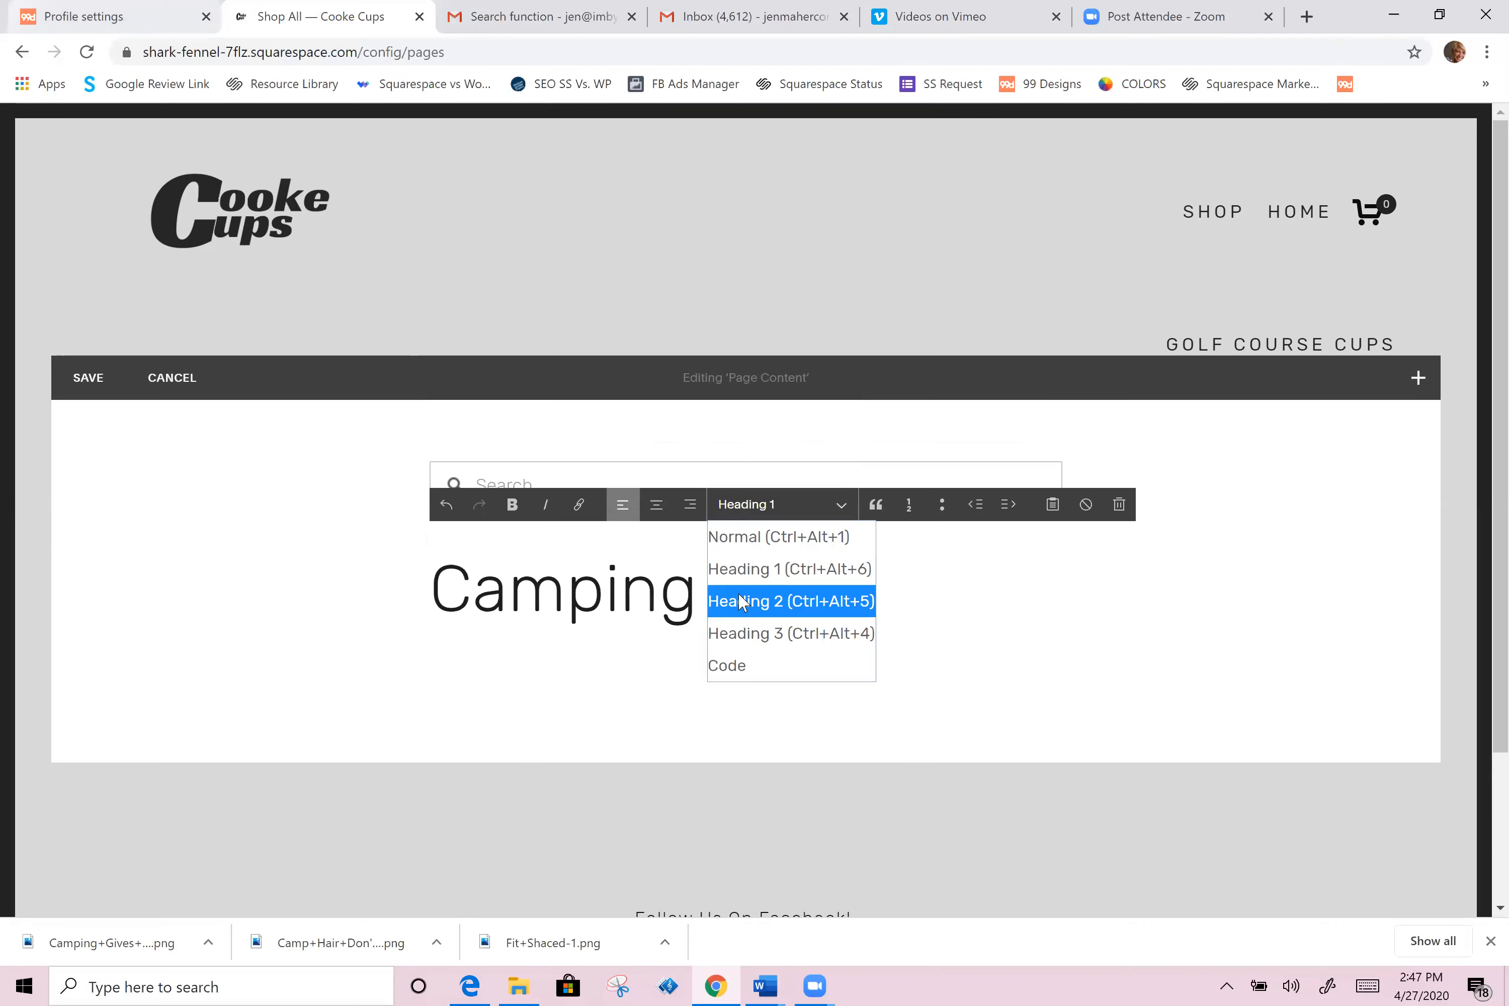
left_click(743, 594)
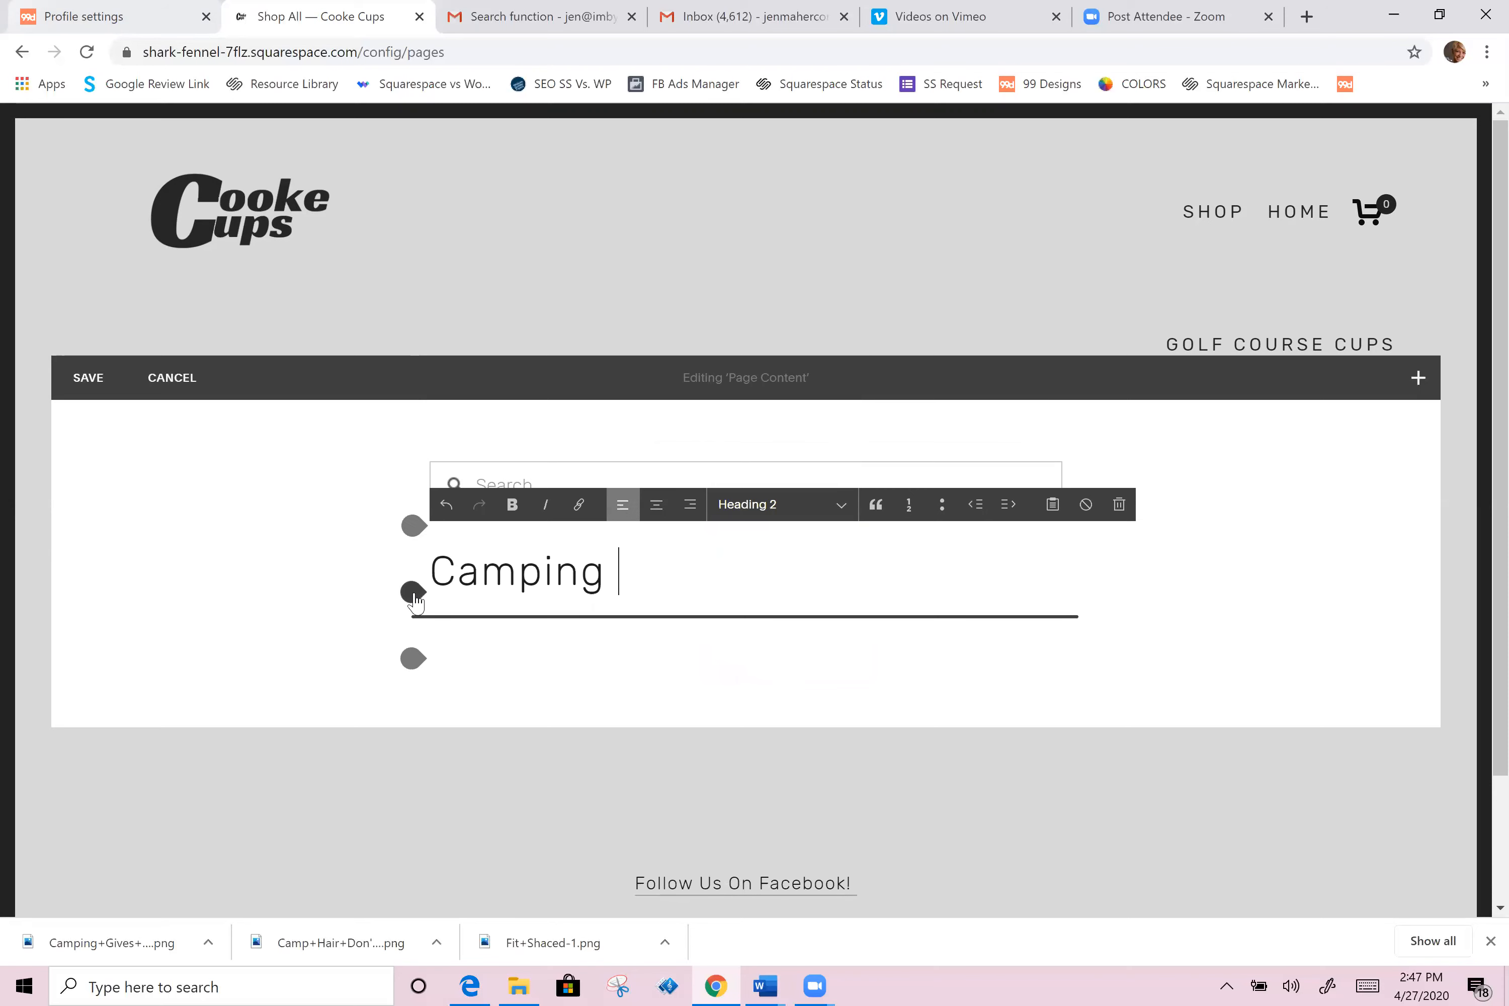
Step: Add a Summary Grid block below the heading that displays items from the New Products page
left_click(413, 592)
scroll(623, 701, "down", 2)
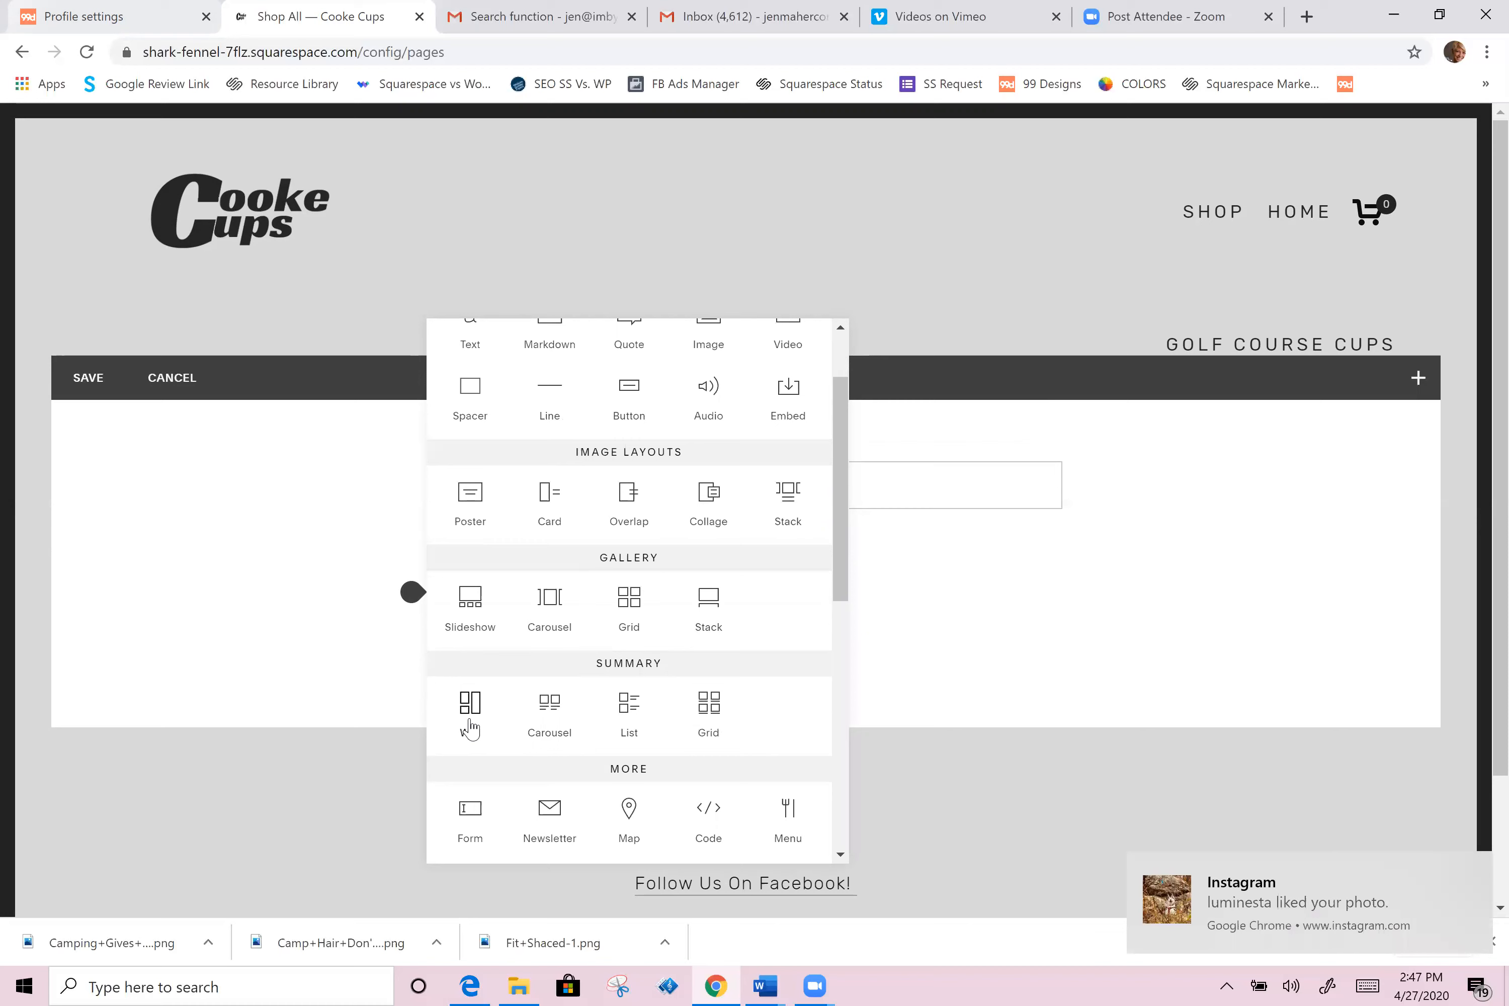
left_click(710, 714)
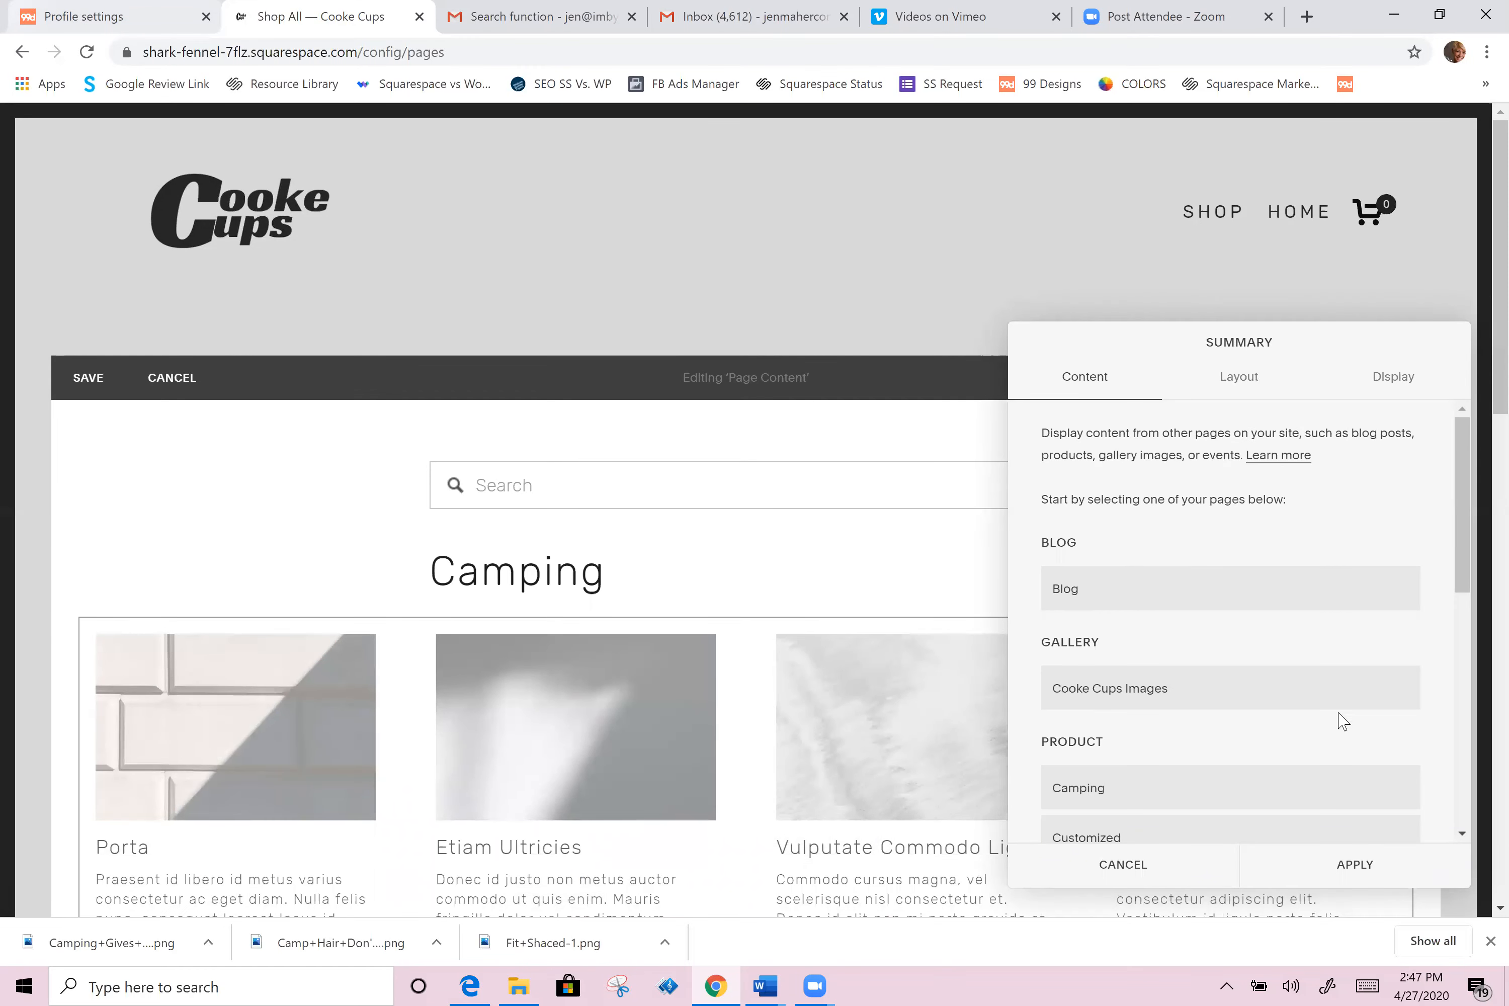
scroll(1211, 655, "down", 2)
scroll(1175, 642, "down", 4)
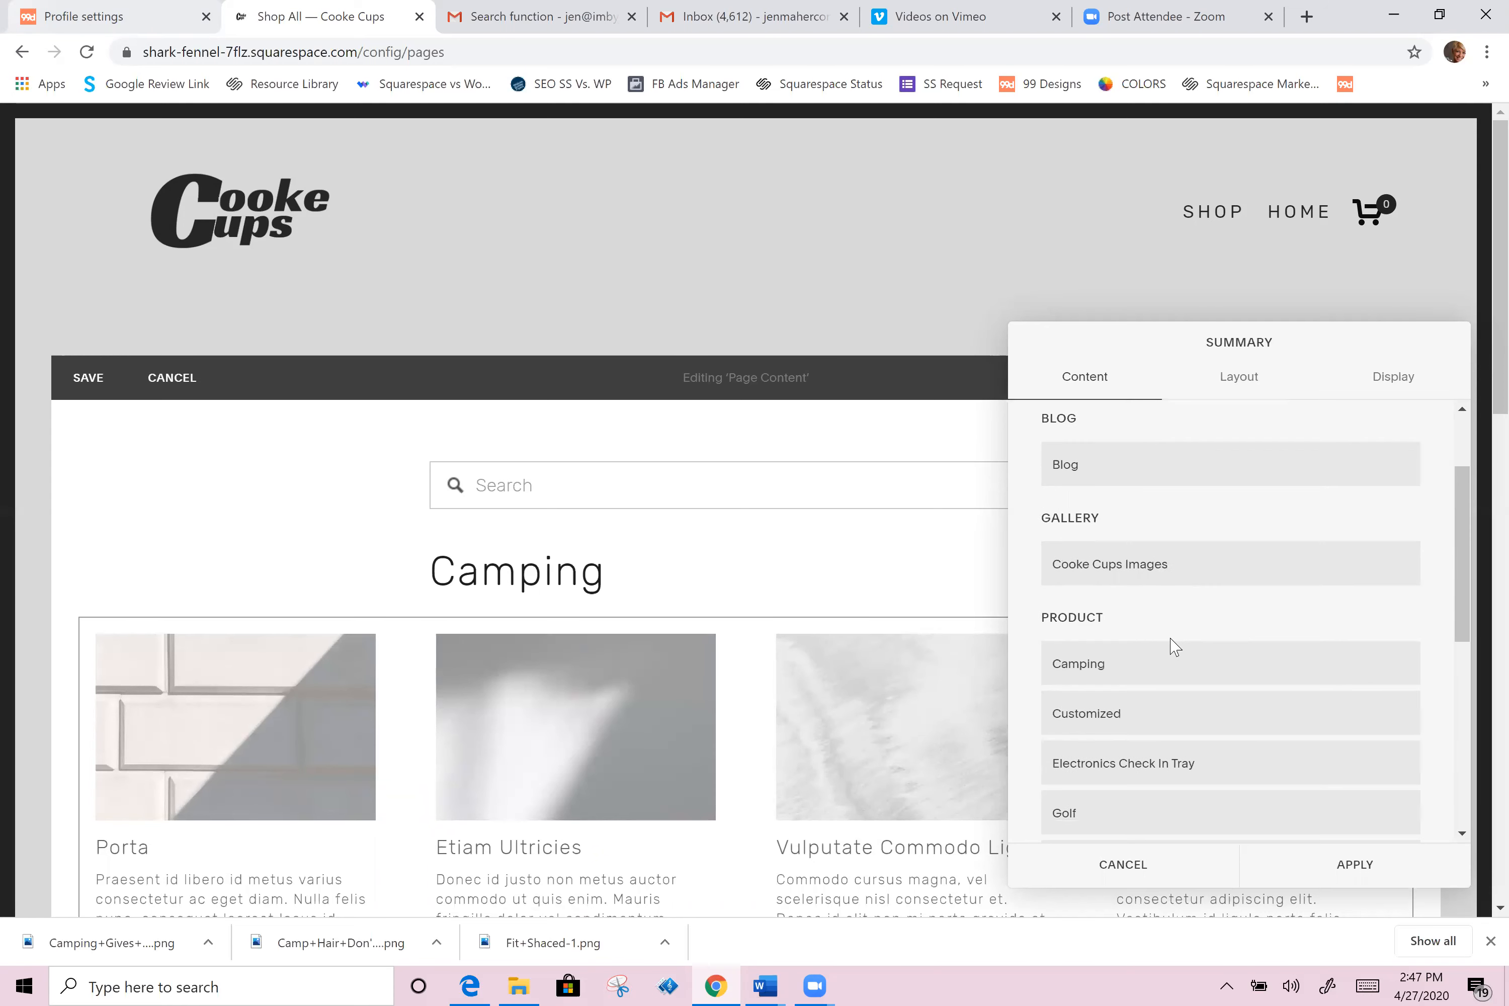
scroll(1172, 648, "down", 6)
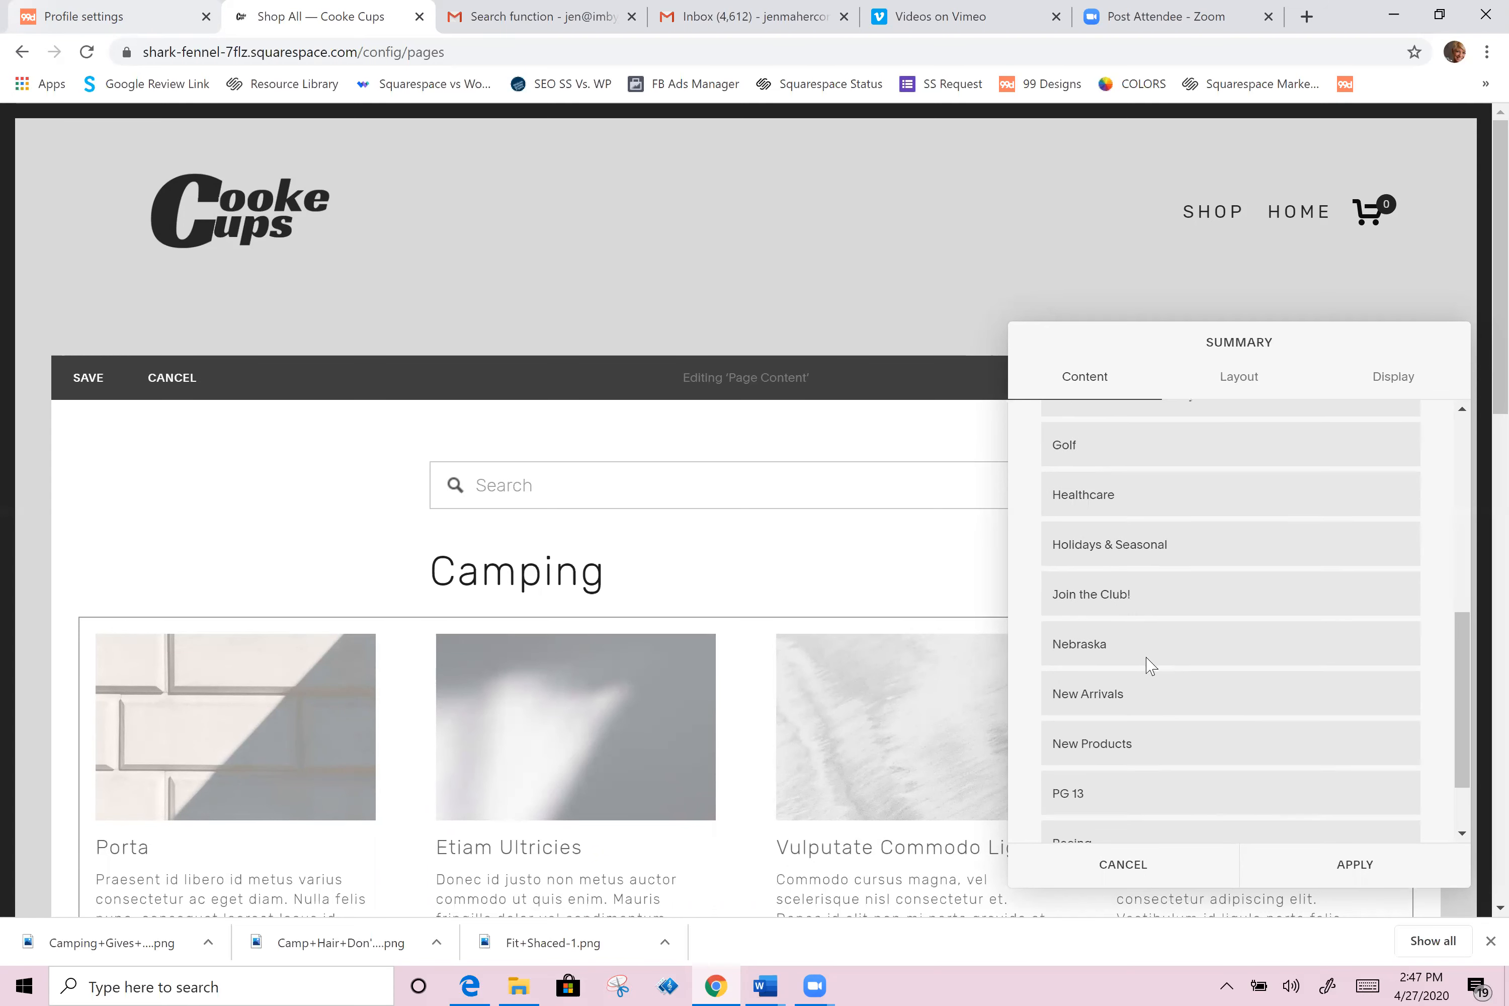
left_click(1103, 660)
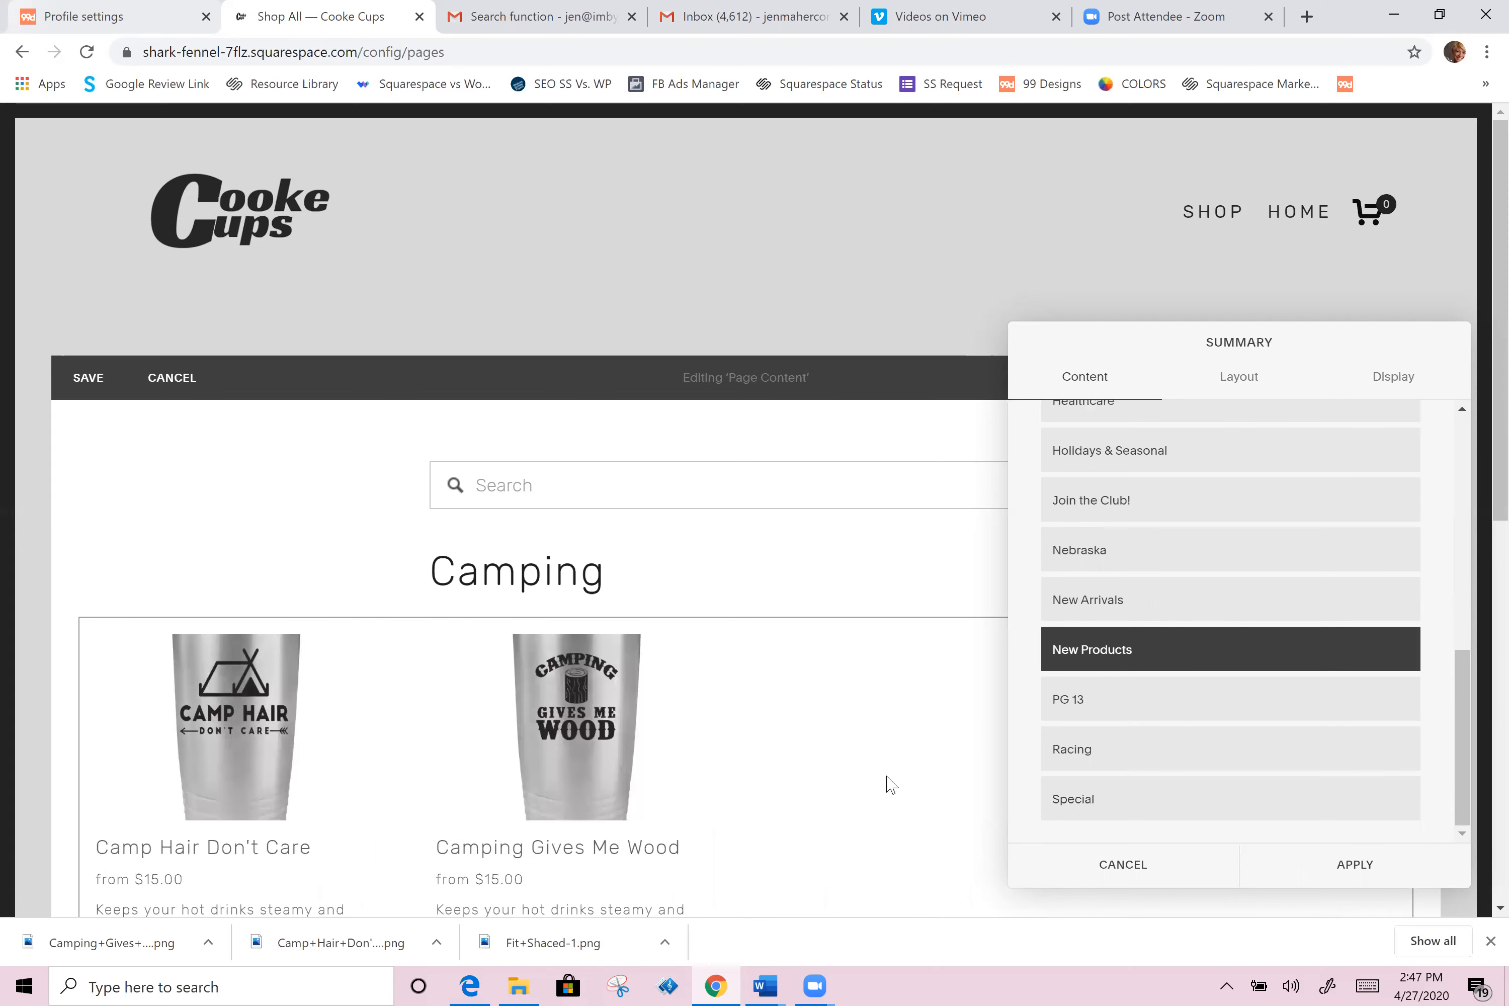
Step: Set the summary block's layout aspect ratio to Auto
left_click(1240, 382)
scroll(1218, 537, "up", 2)
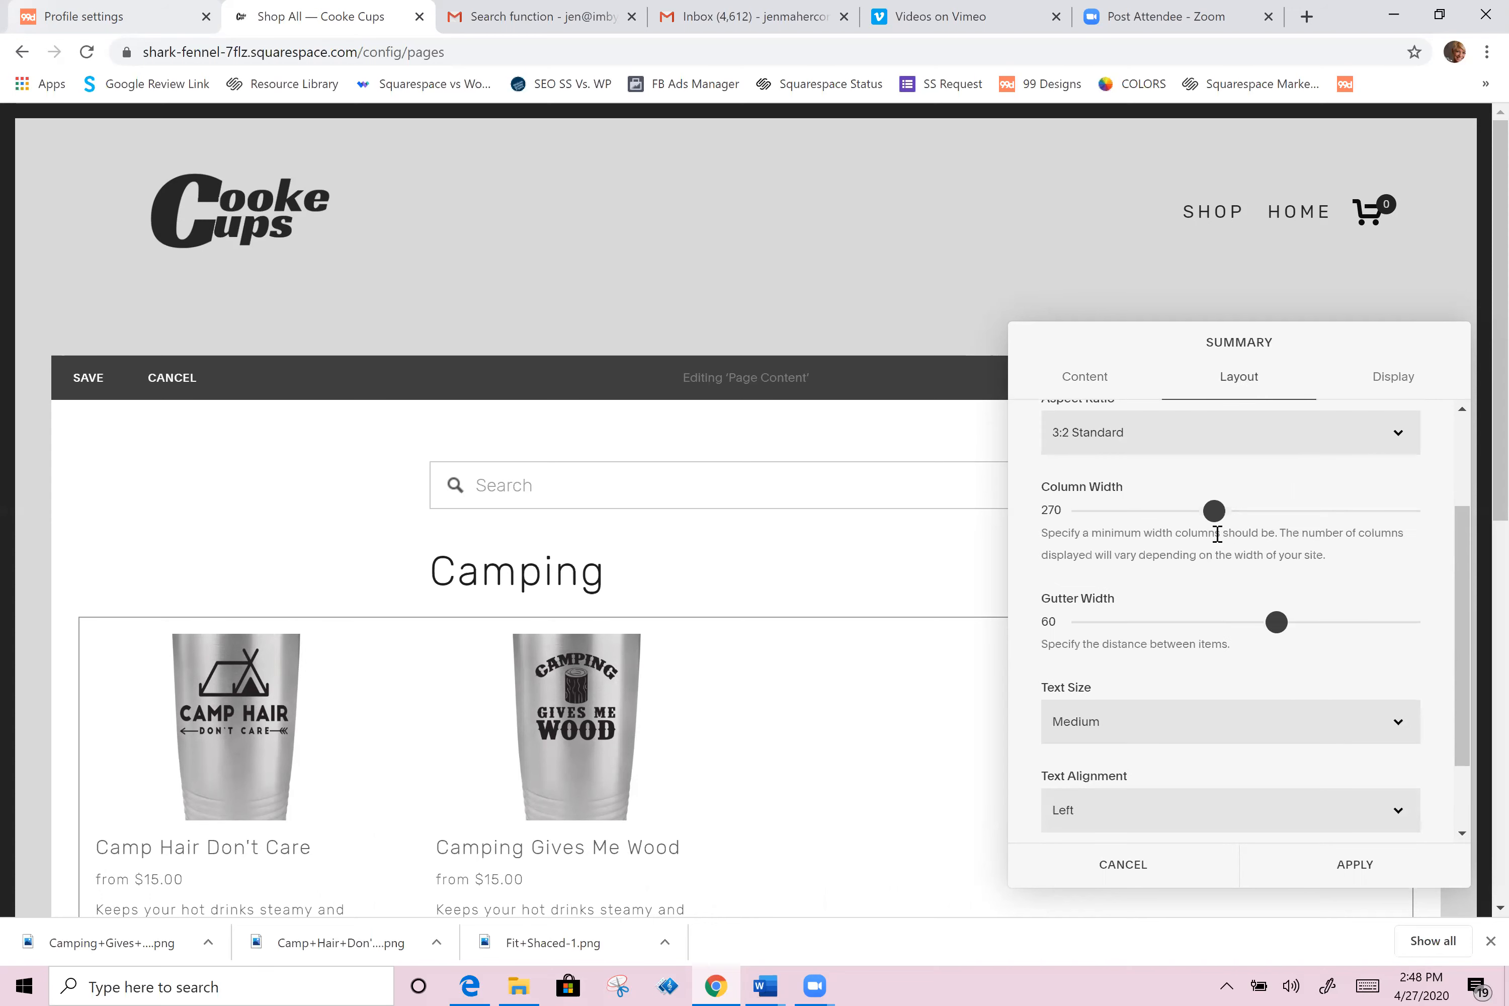
scroll(1216, 534, "up", 3)
left_click(1122, 583)
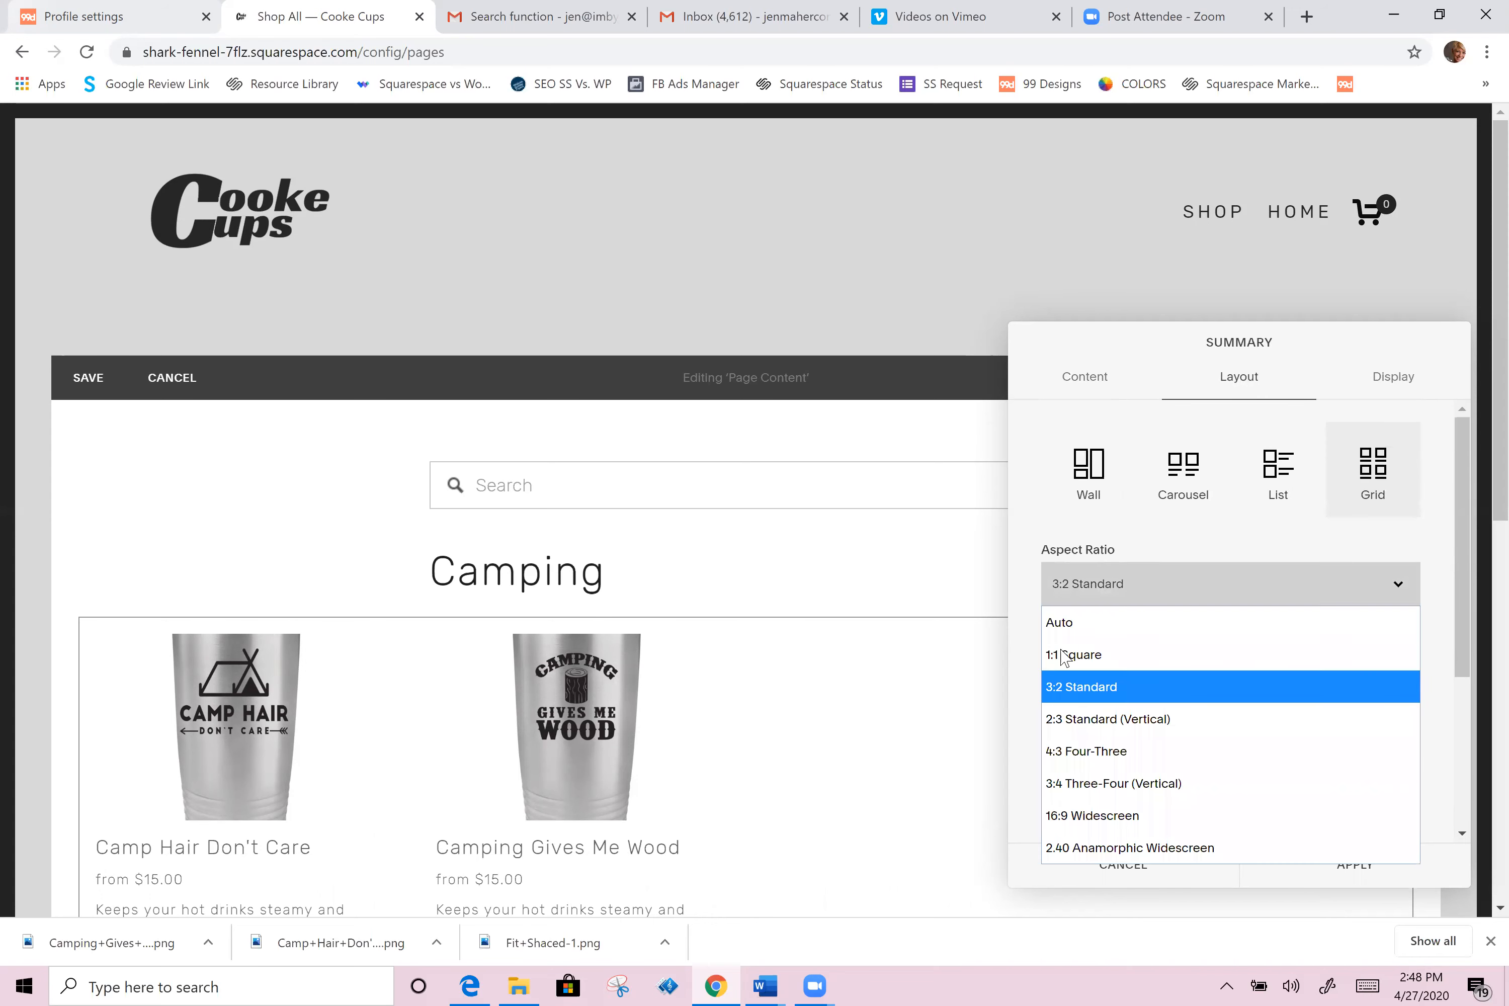
left_click(1067, 624)
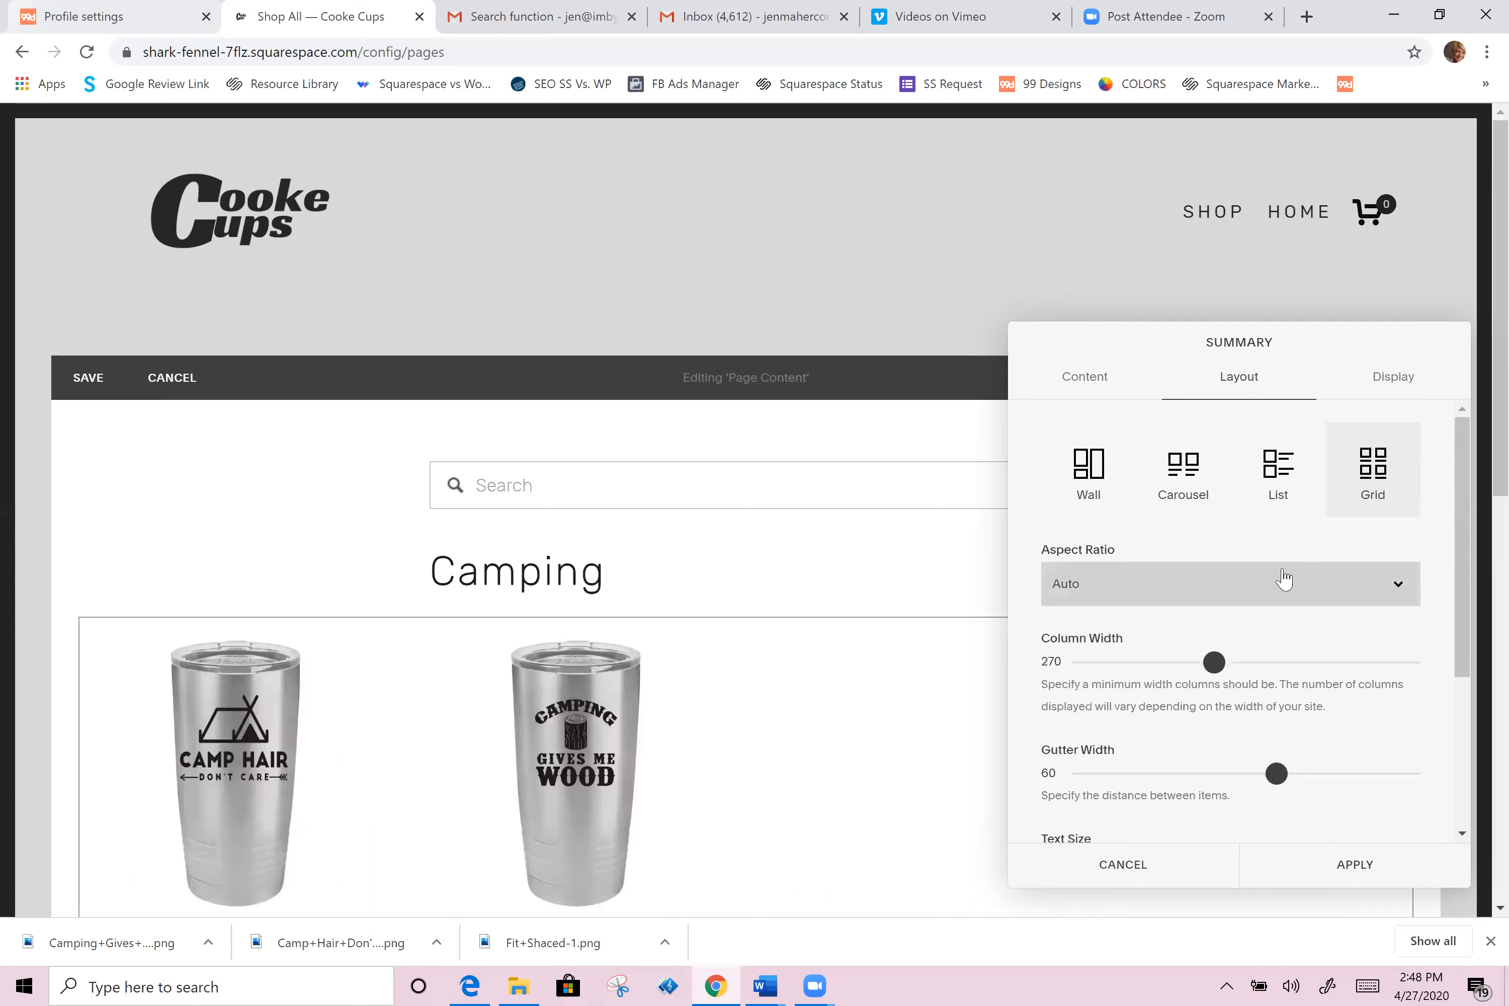
Step: Enable Product Quick View in the summary block's display settings
left_click(1405, 378)
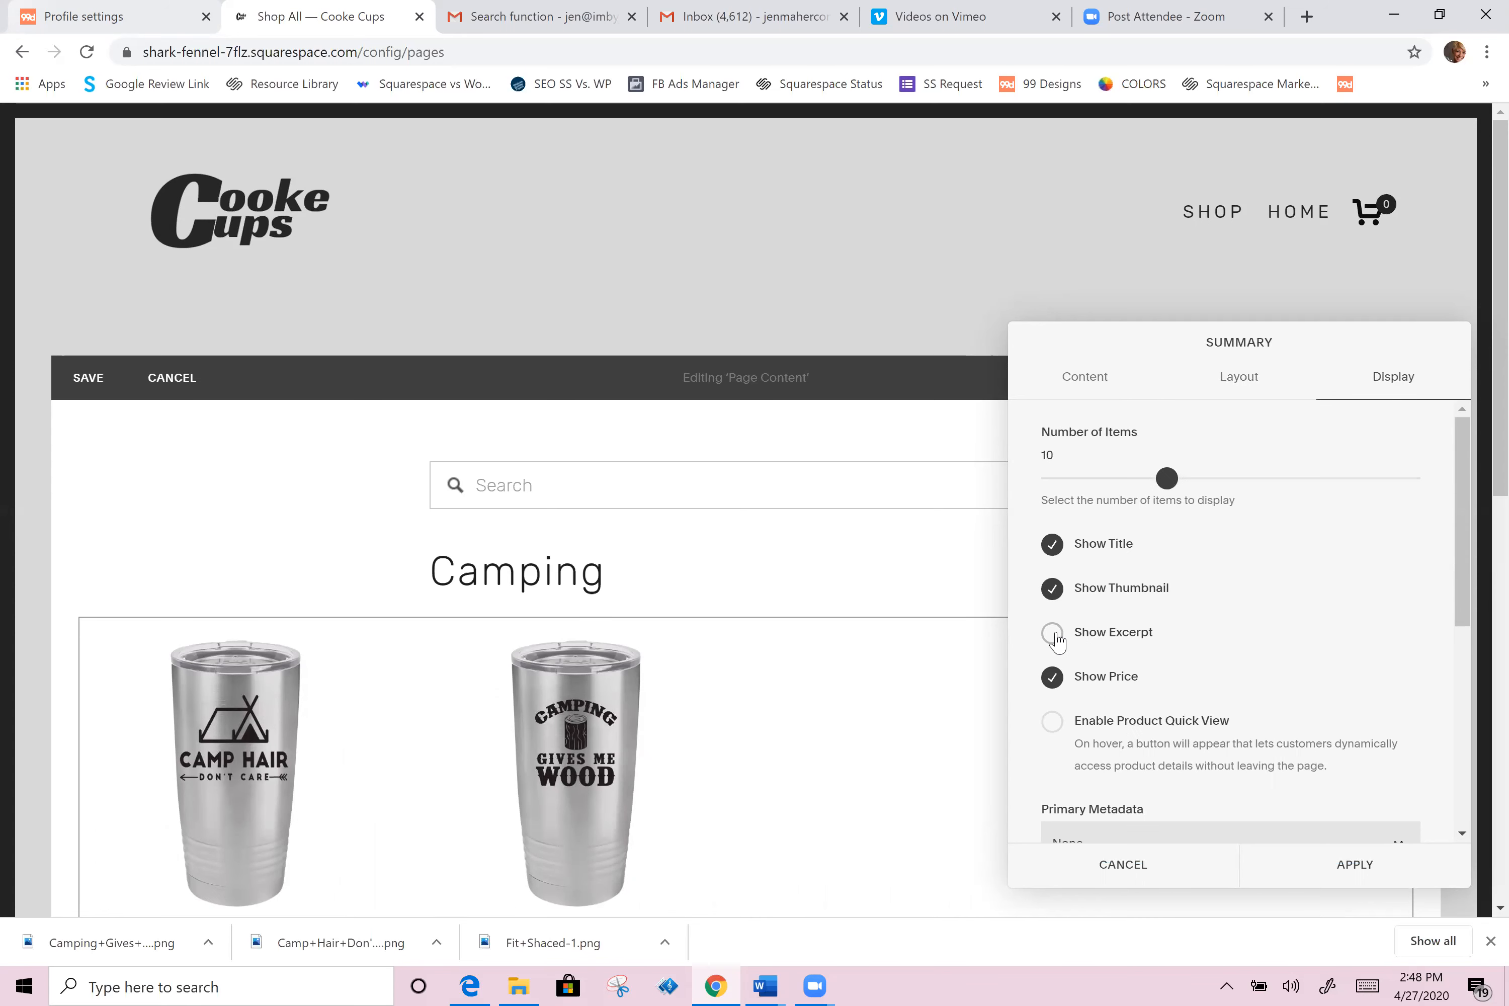
scroll(1176, 643, "down", 1)
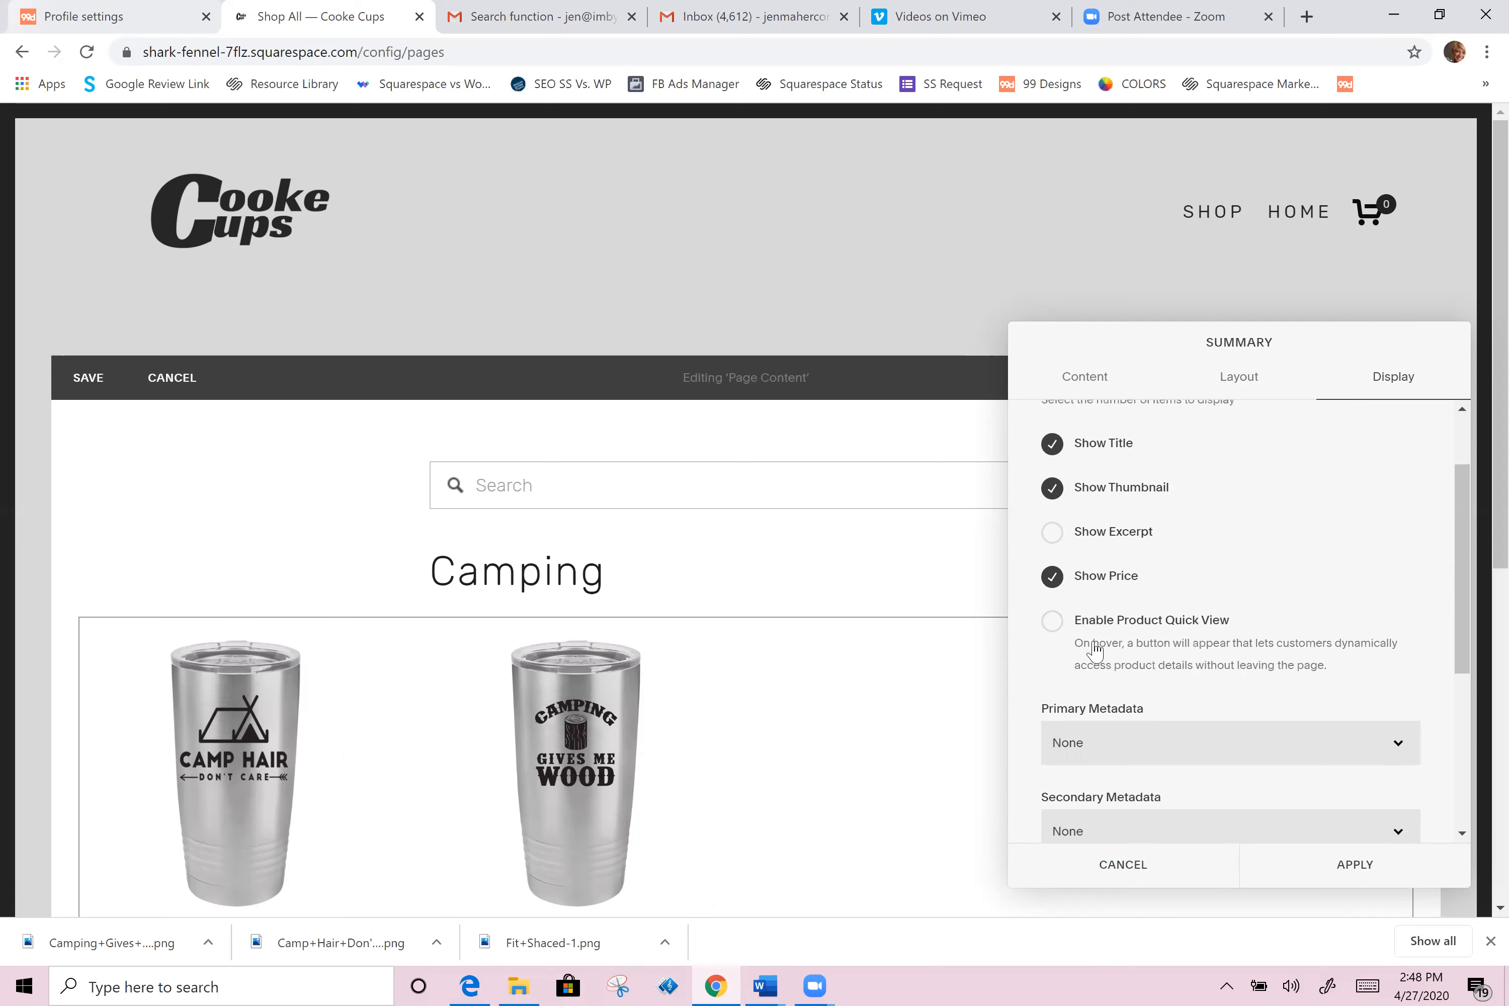
left_click(1052, 625)
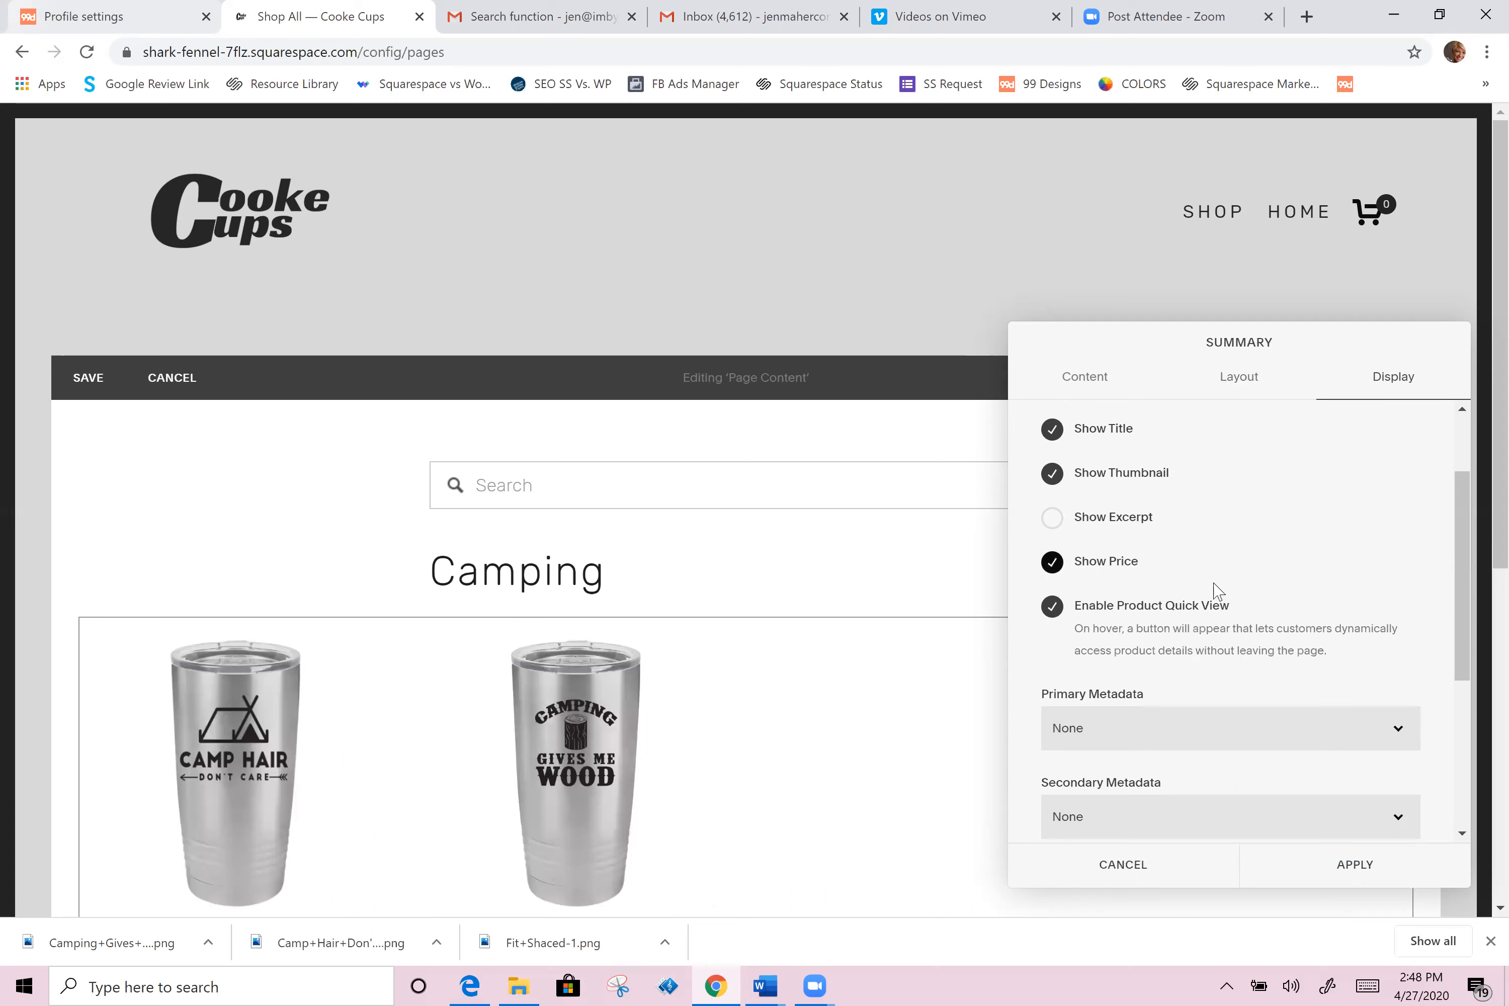
Step: Filter the Camping summary block by the Camping category and apply the settings
scroll(1216, 590, "down", 3)
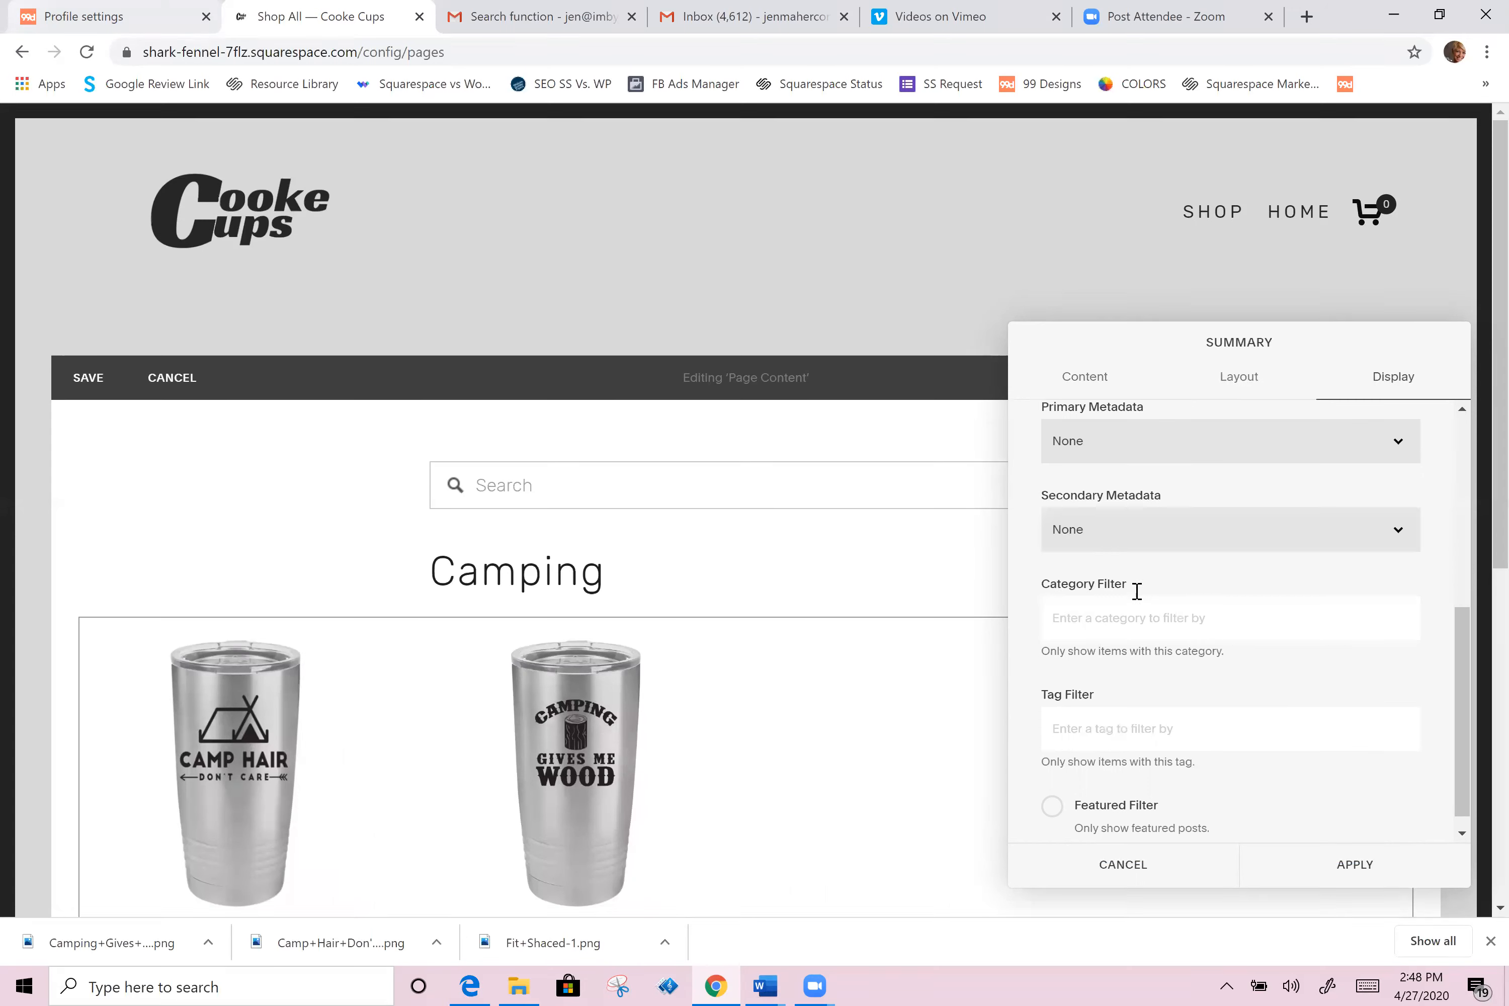
type("Ca")
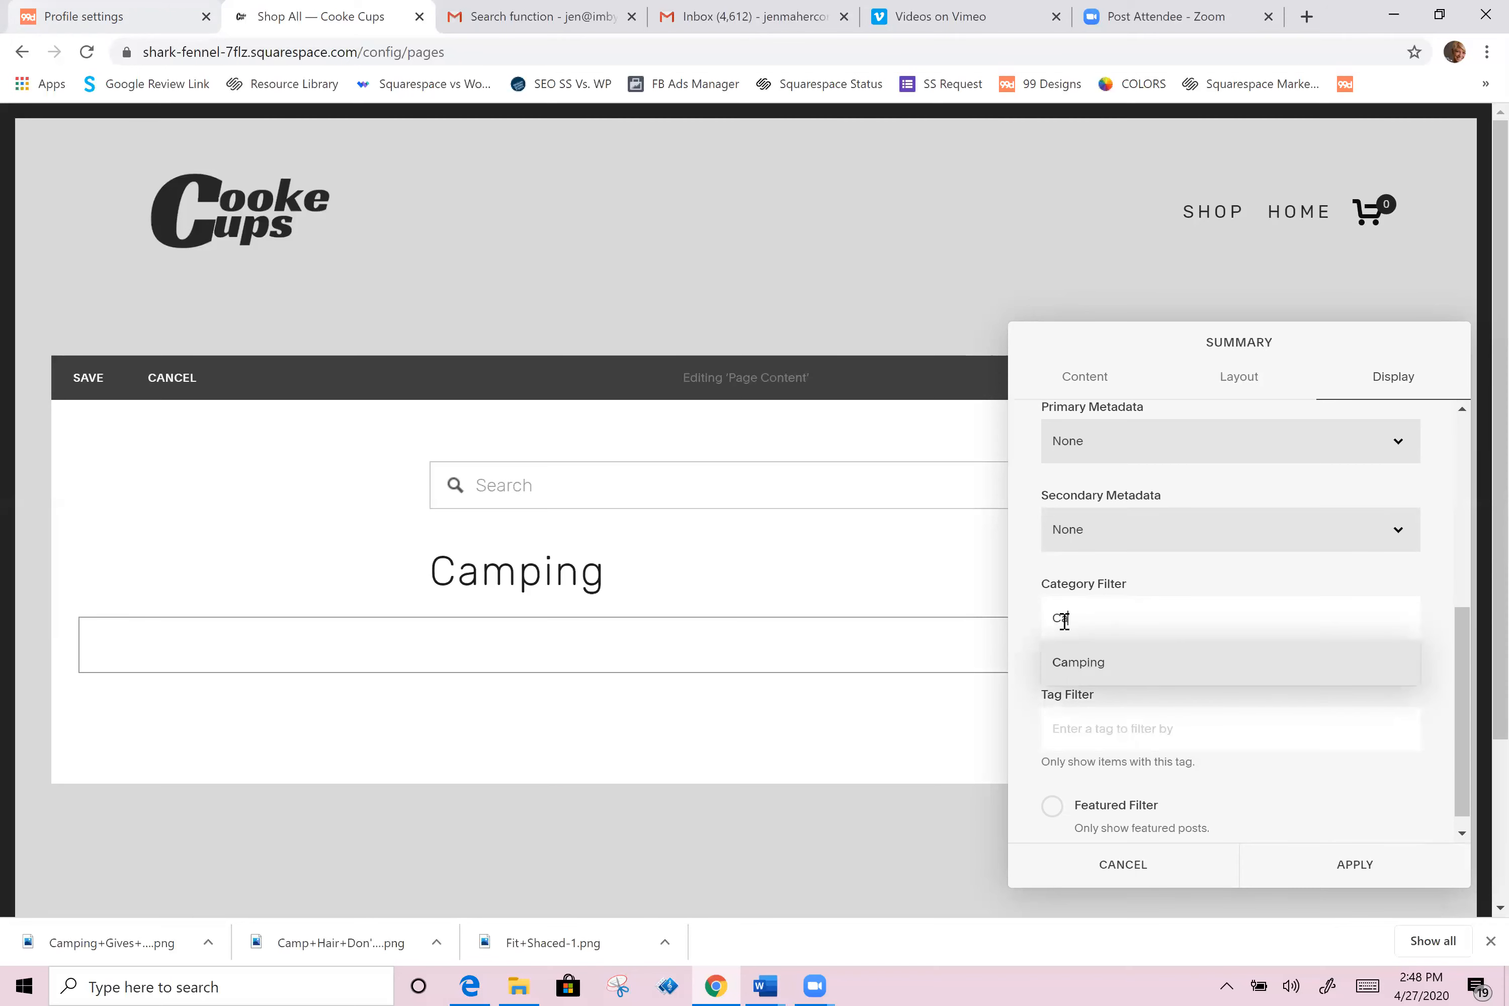
left_click(1071, 672)
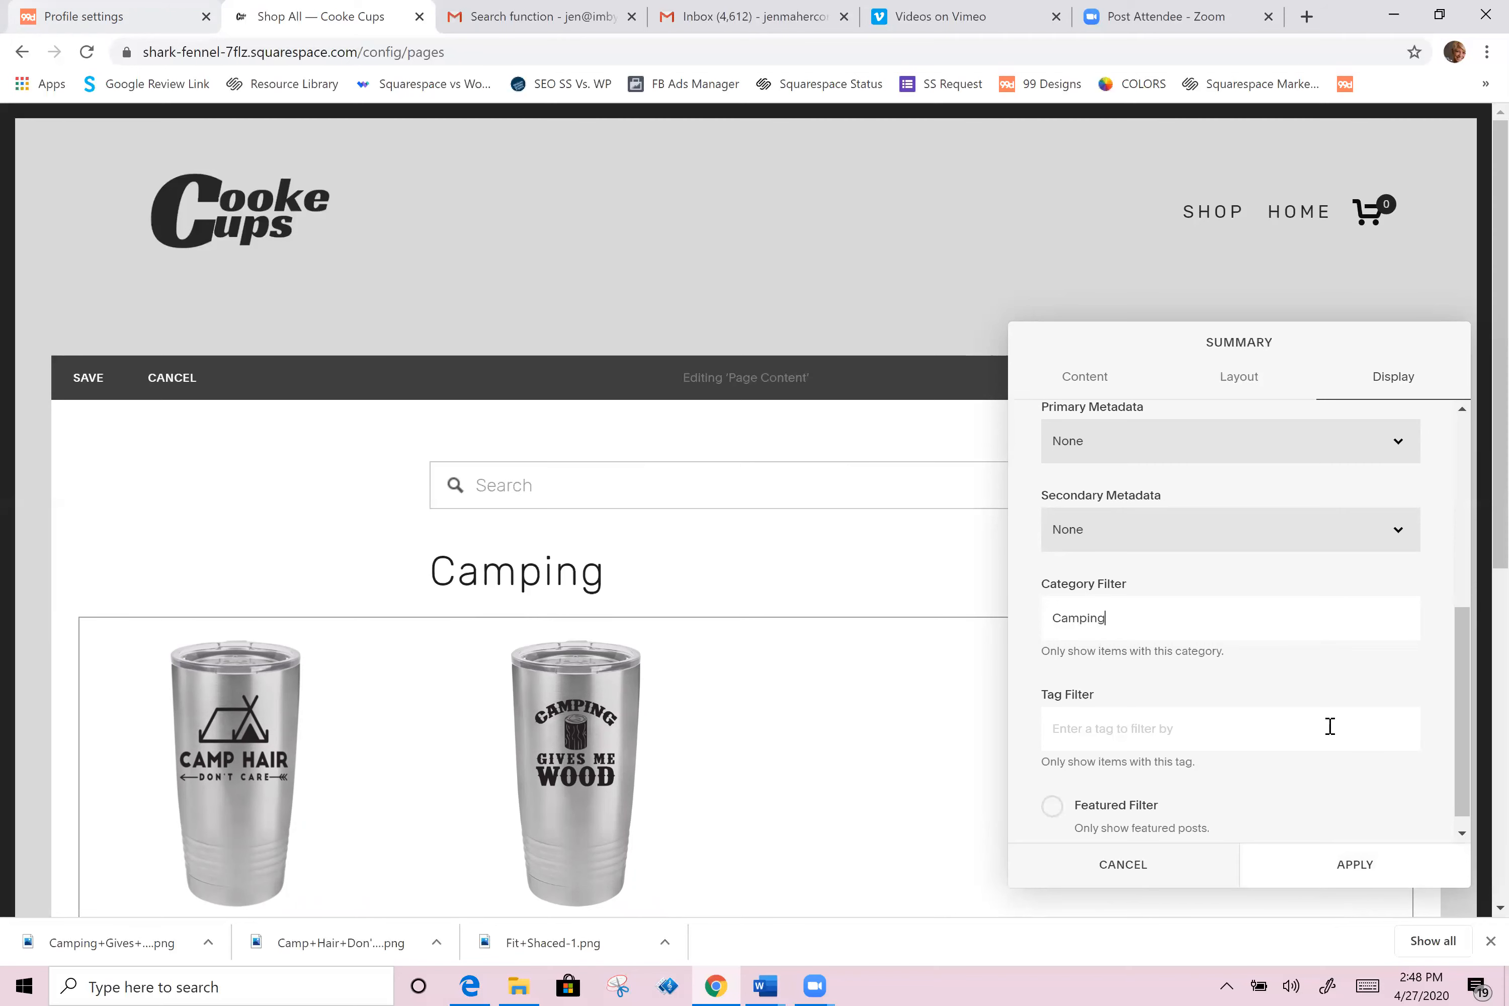
scroll(1327, 726, "up", 4)
scroll(1307, 748, "down", 2)
left_click(1334, 867)
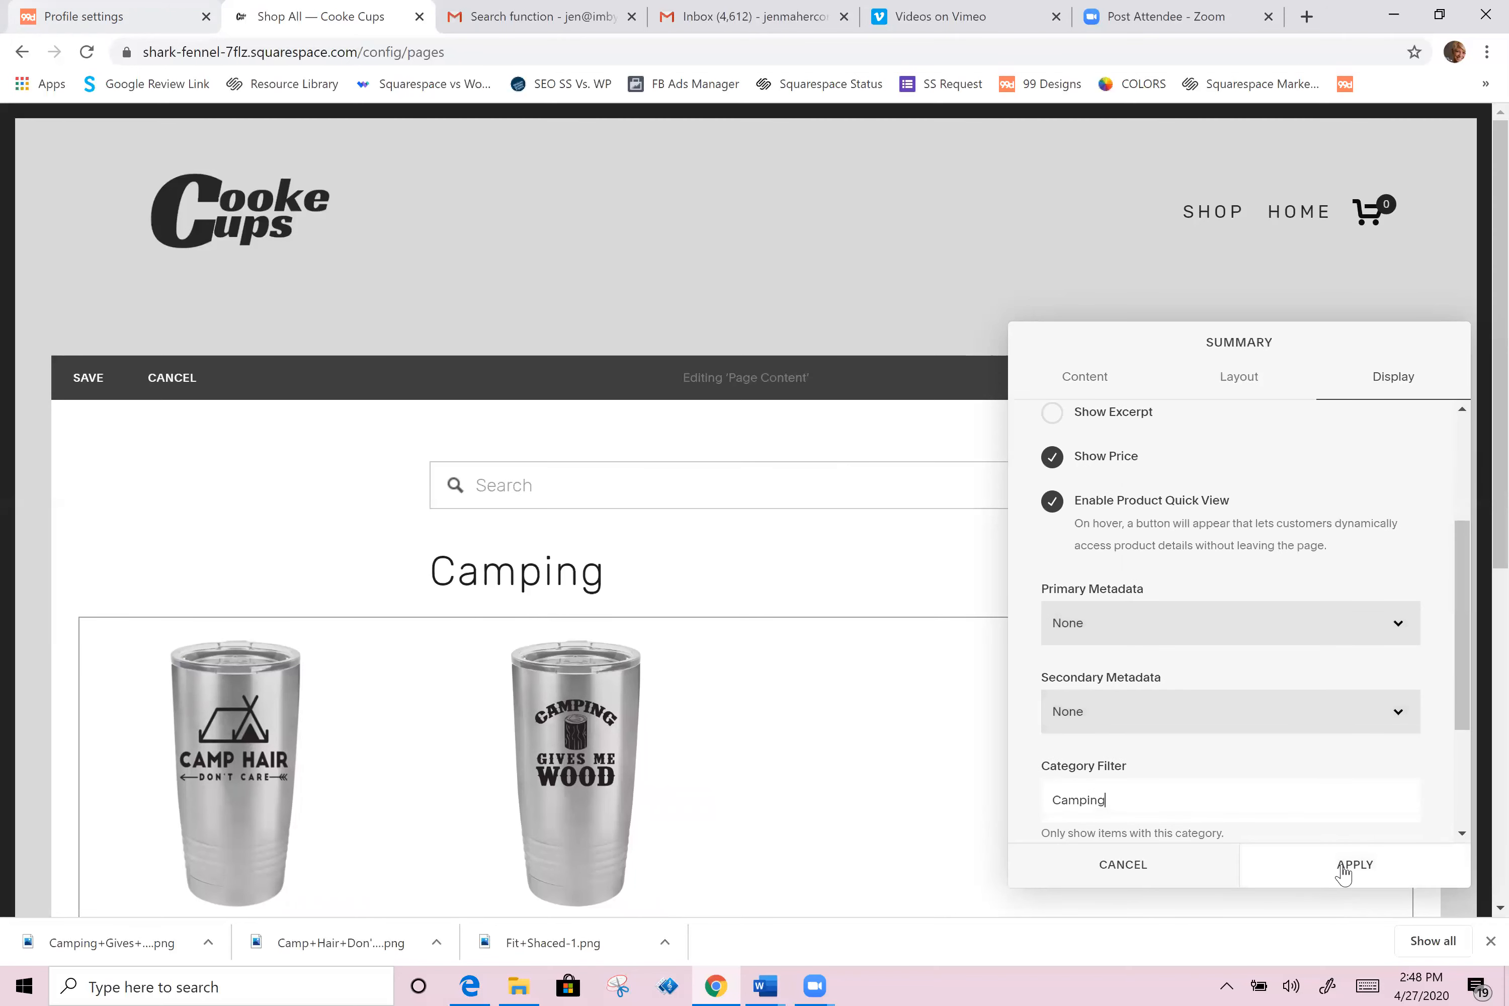
scroll(237, 608, "down", 3)
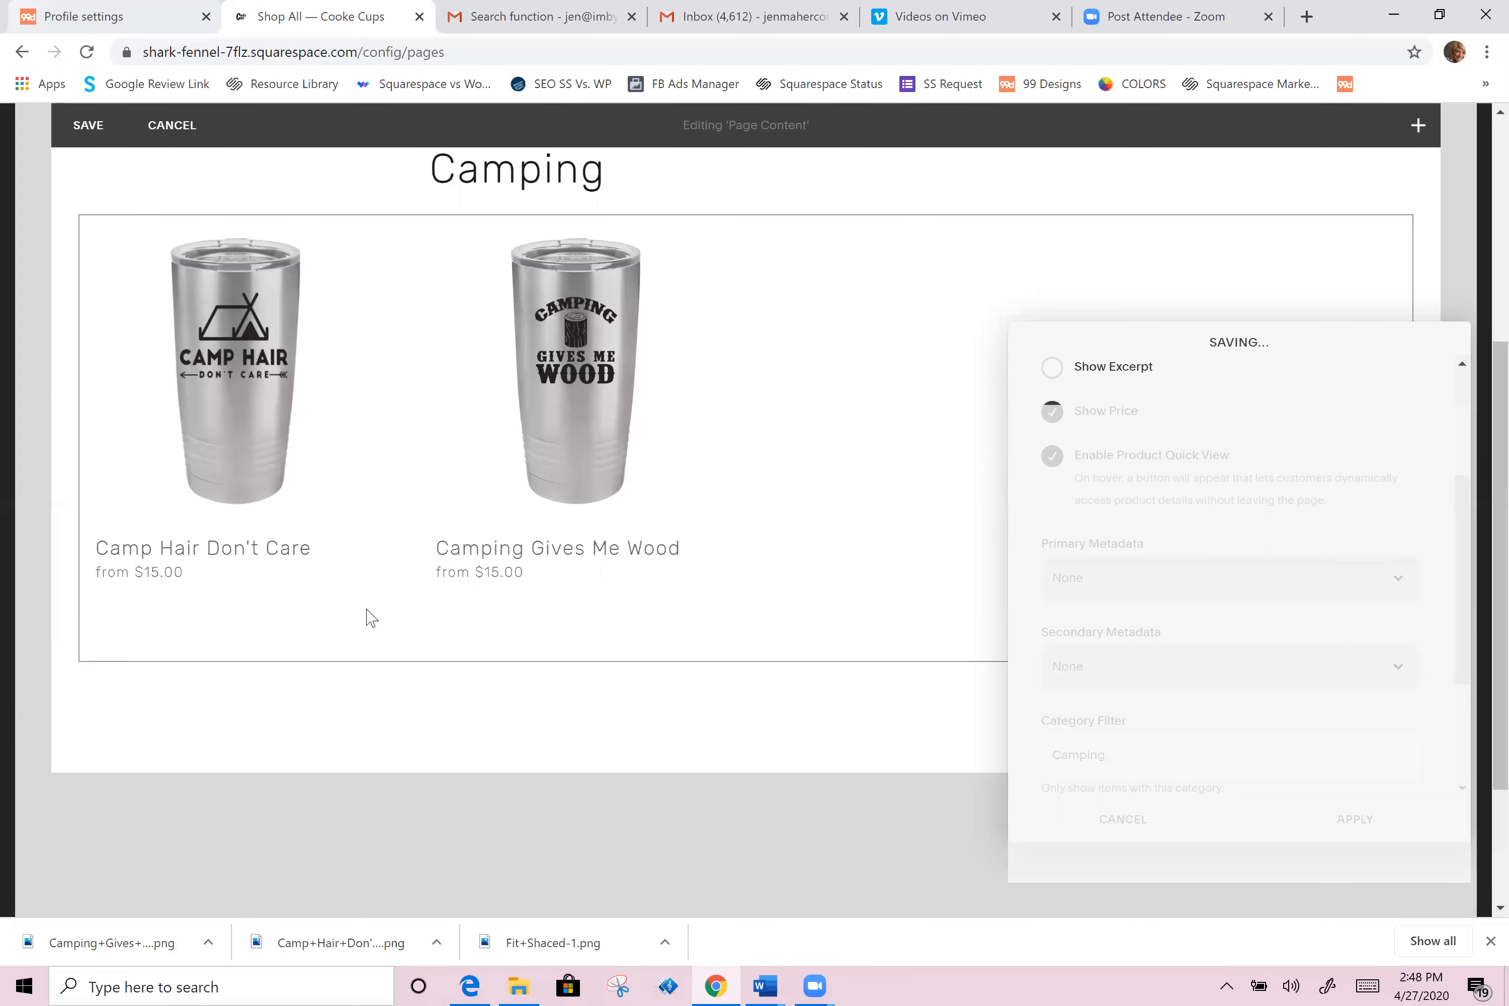
scroll(371, 619, "up", 5)
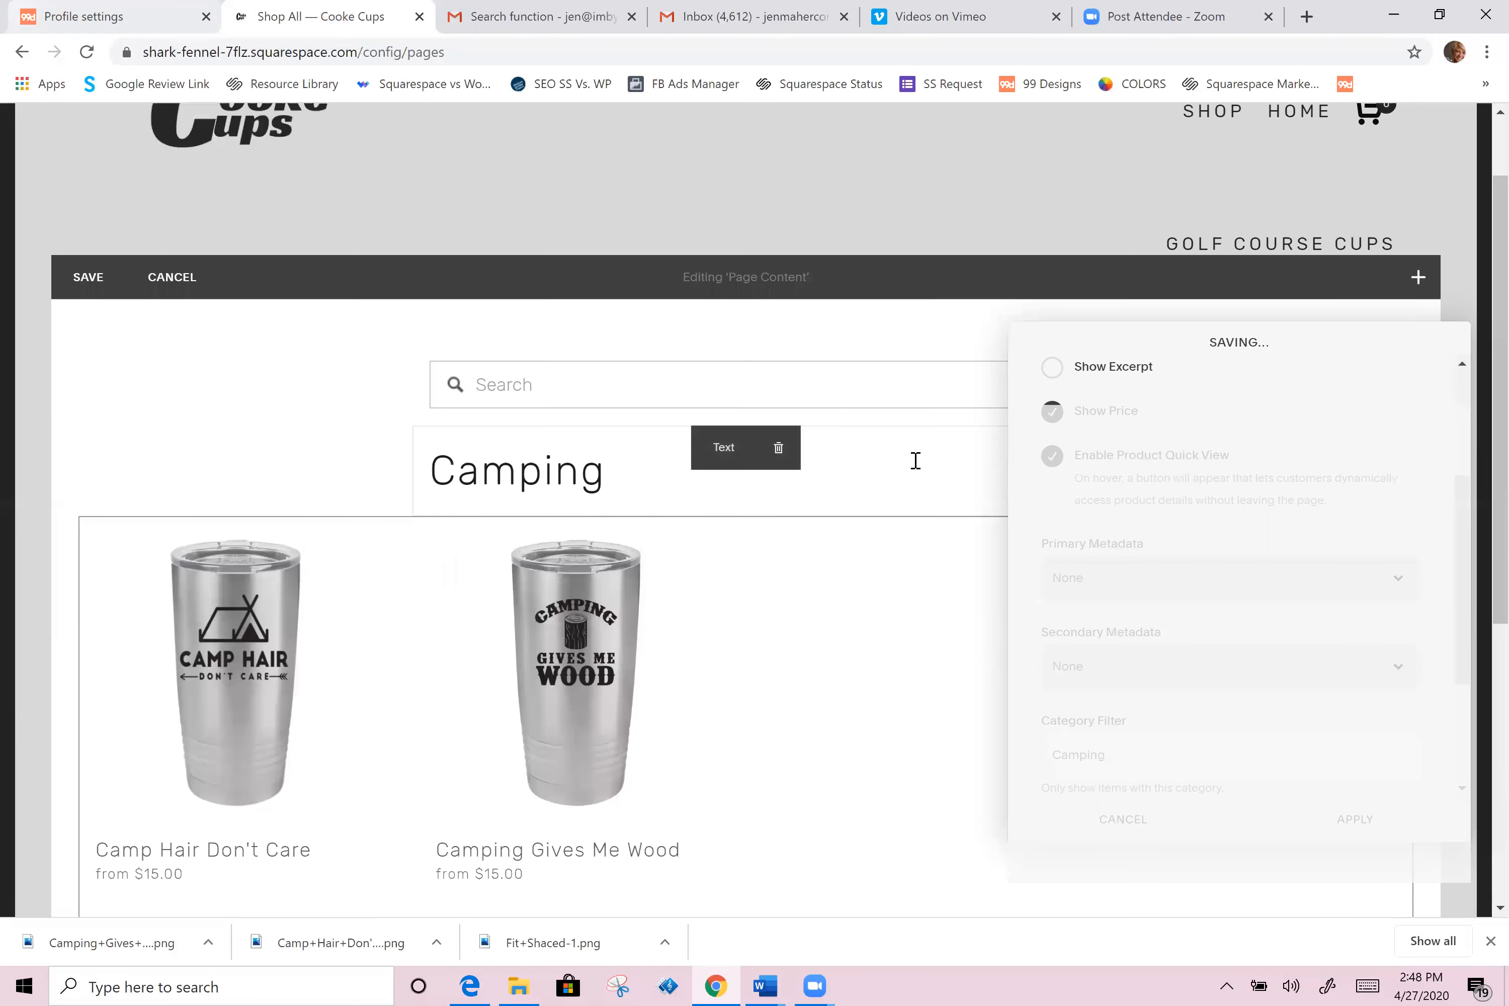
left_click(677, 468)
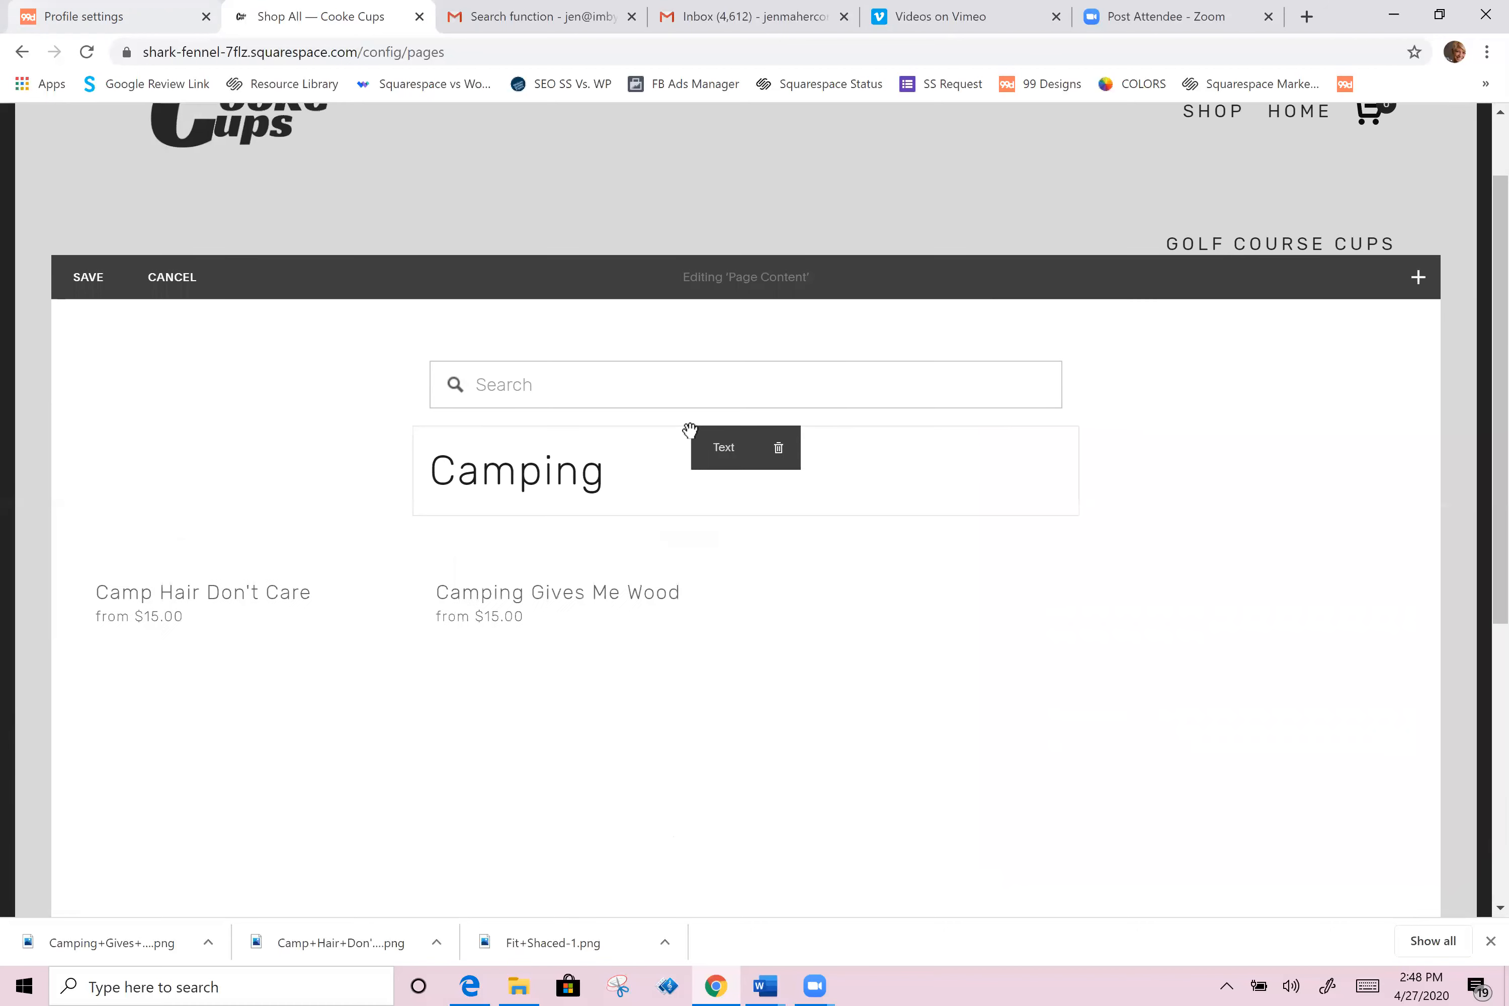
left_click_drag(666, 433, 682, 495)
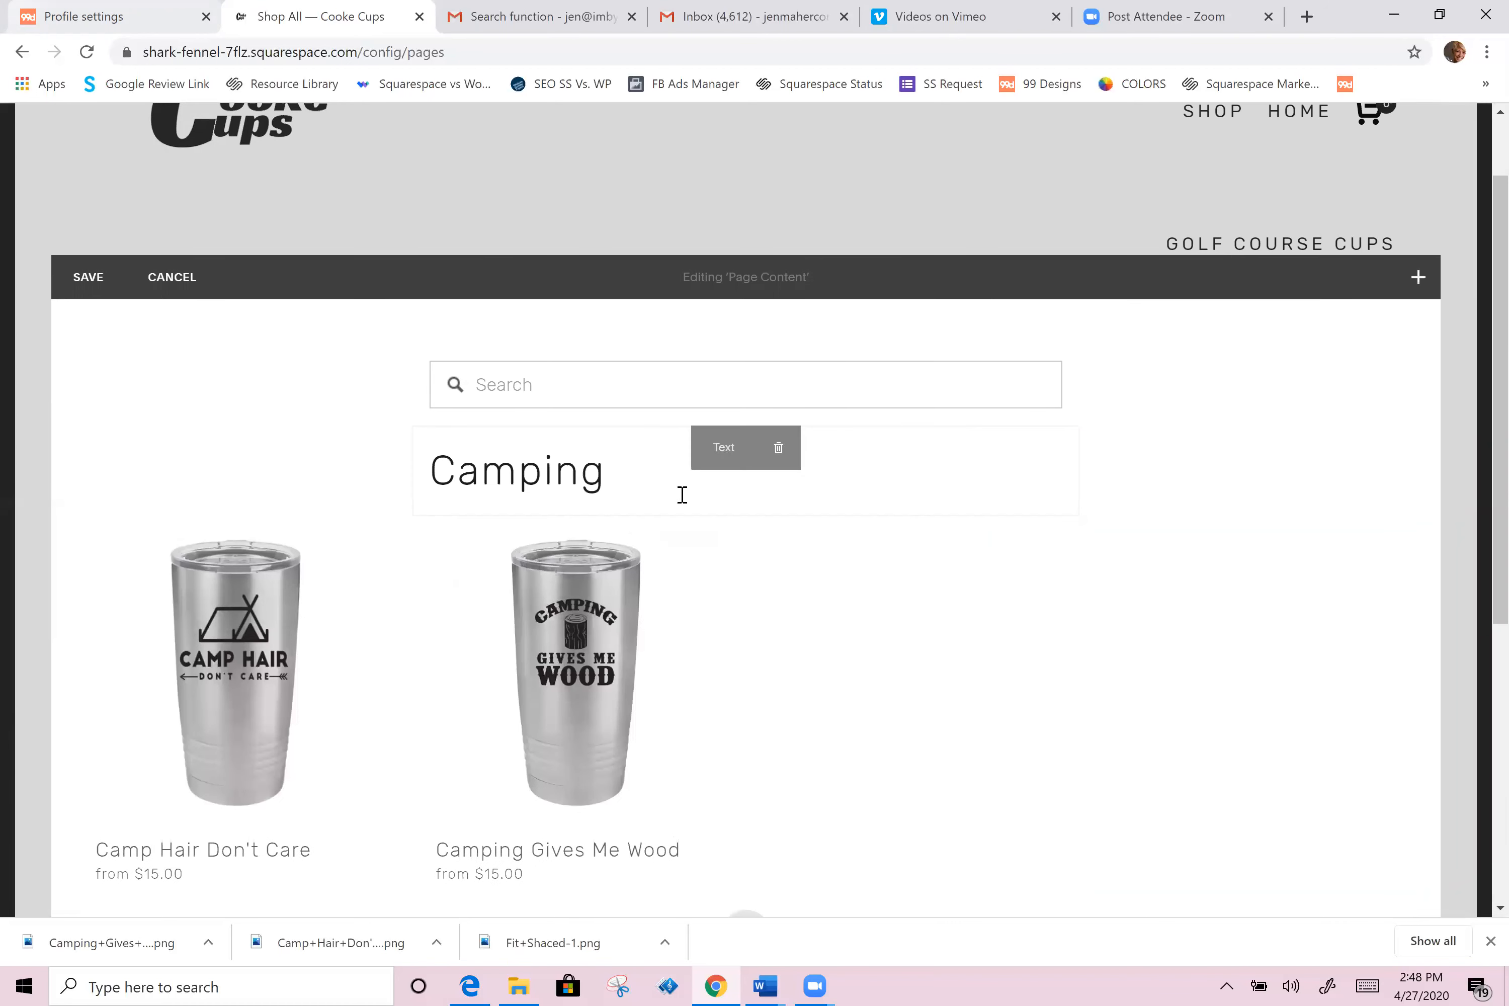
left_click_drag(613, 549, 714, 497)
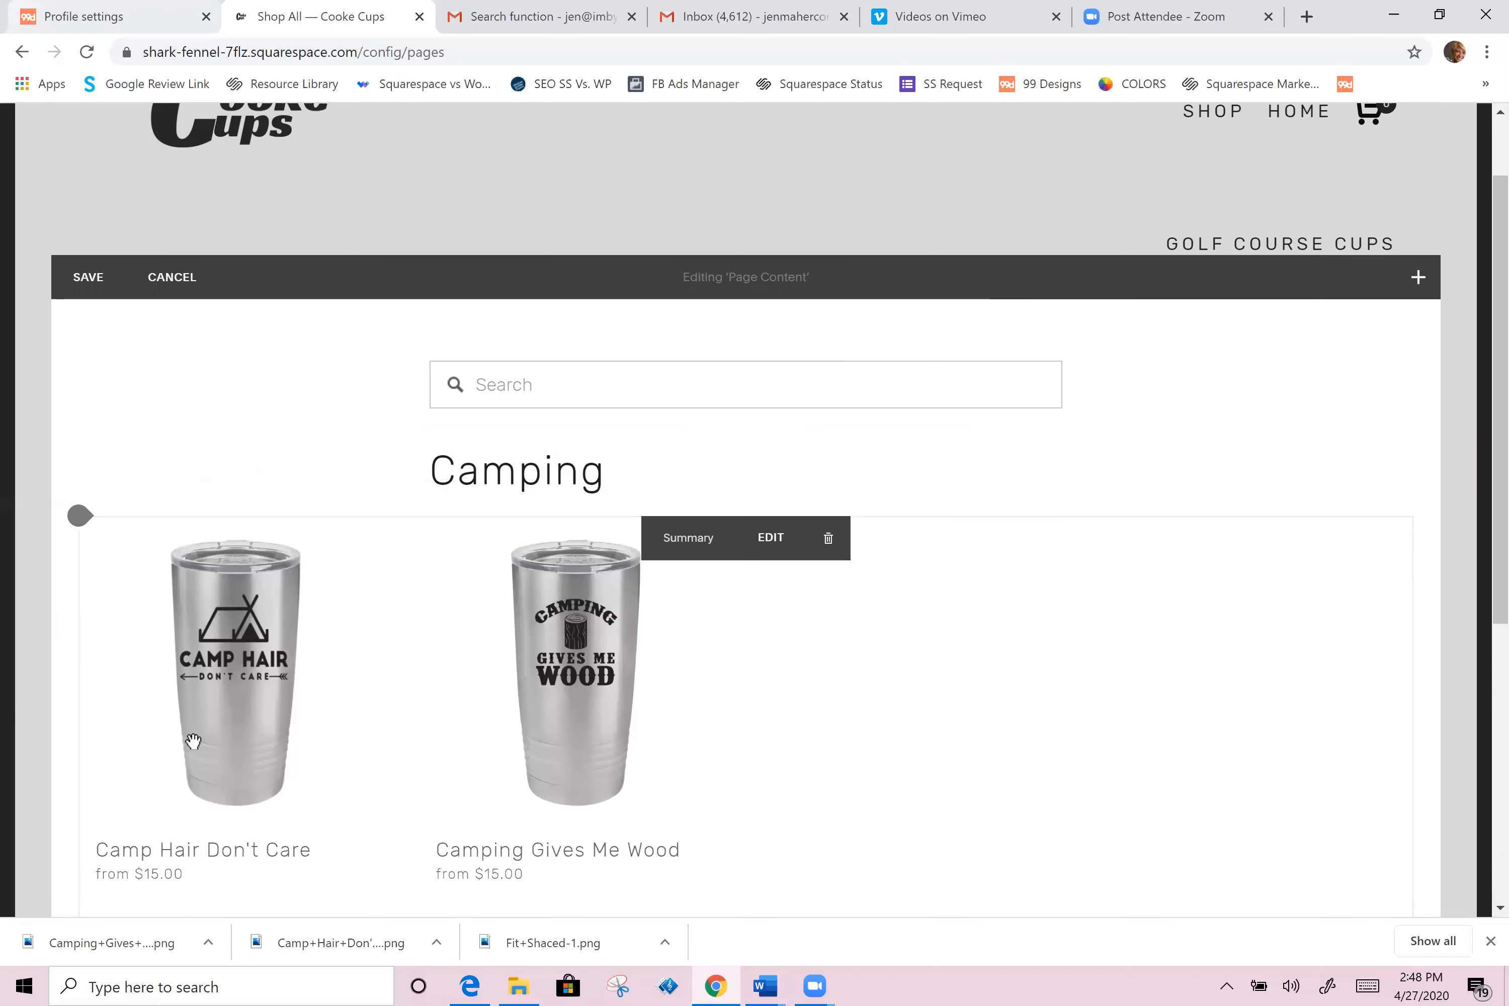
Step: Add a new text block below the Camping product summary
scroll(81, 753, "down", 3)
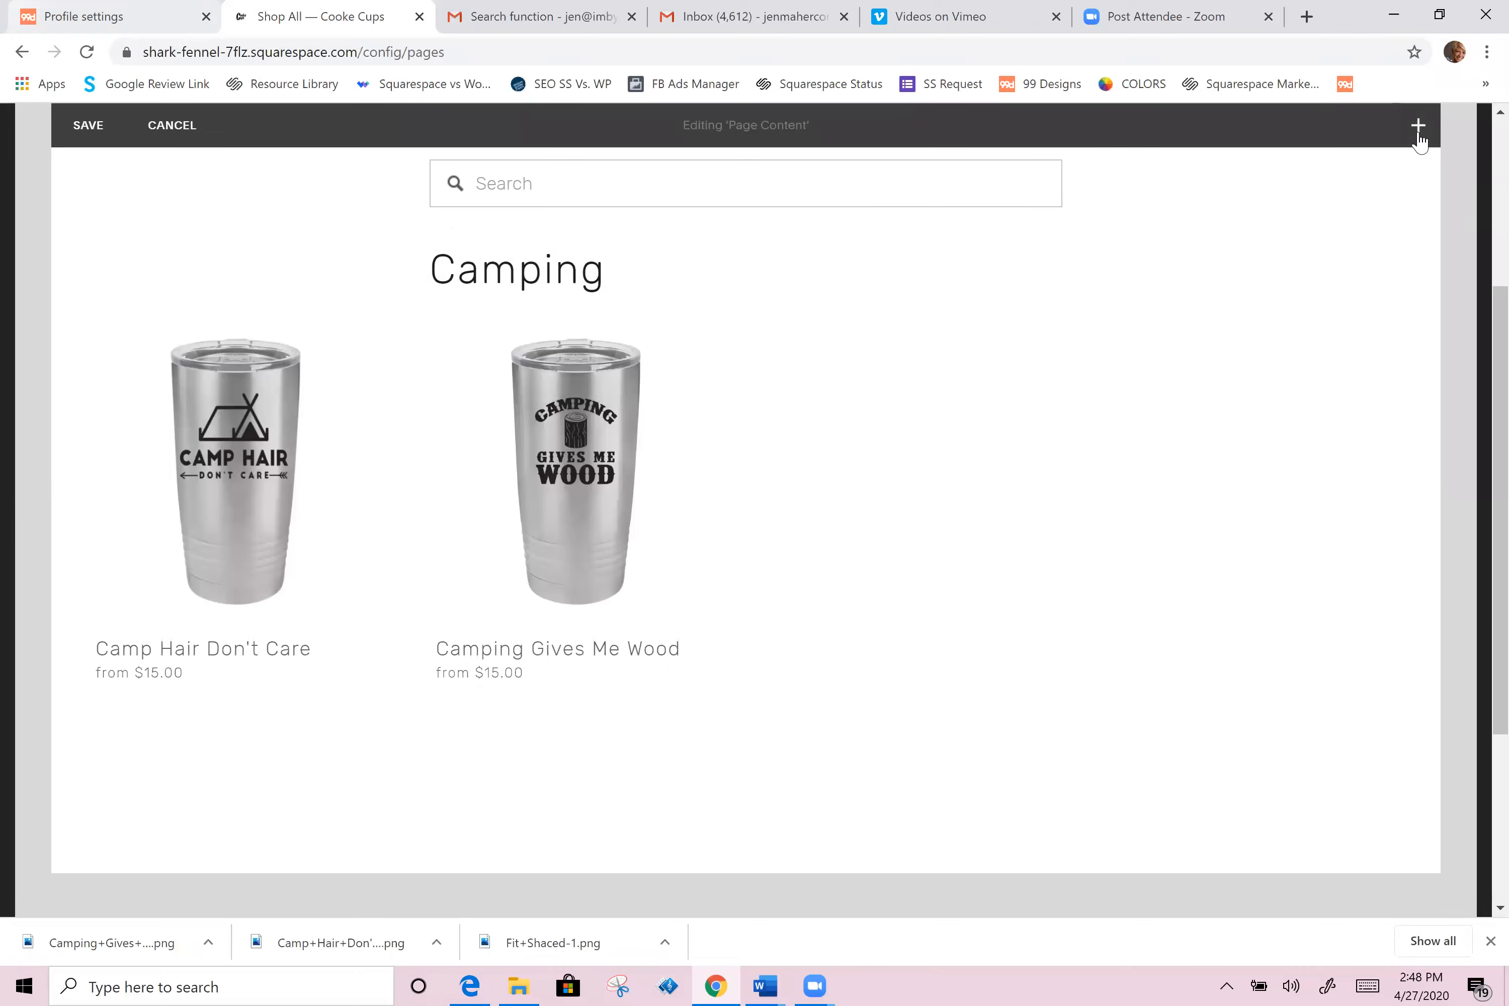
left_click(1418, 126)
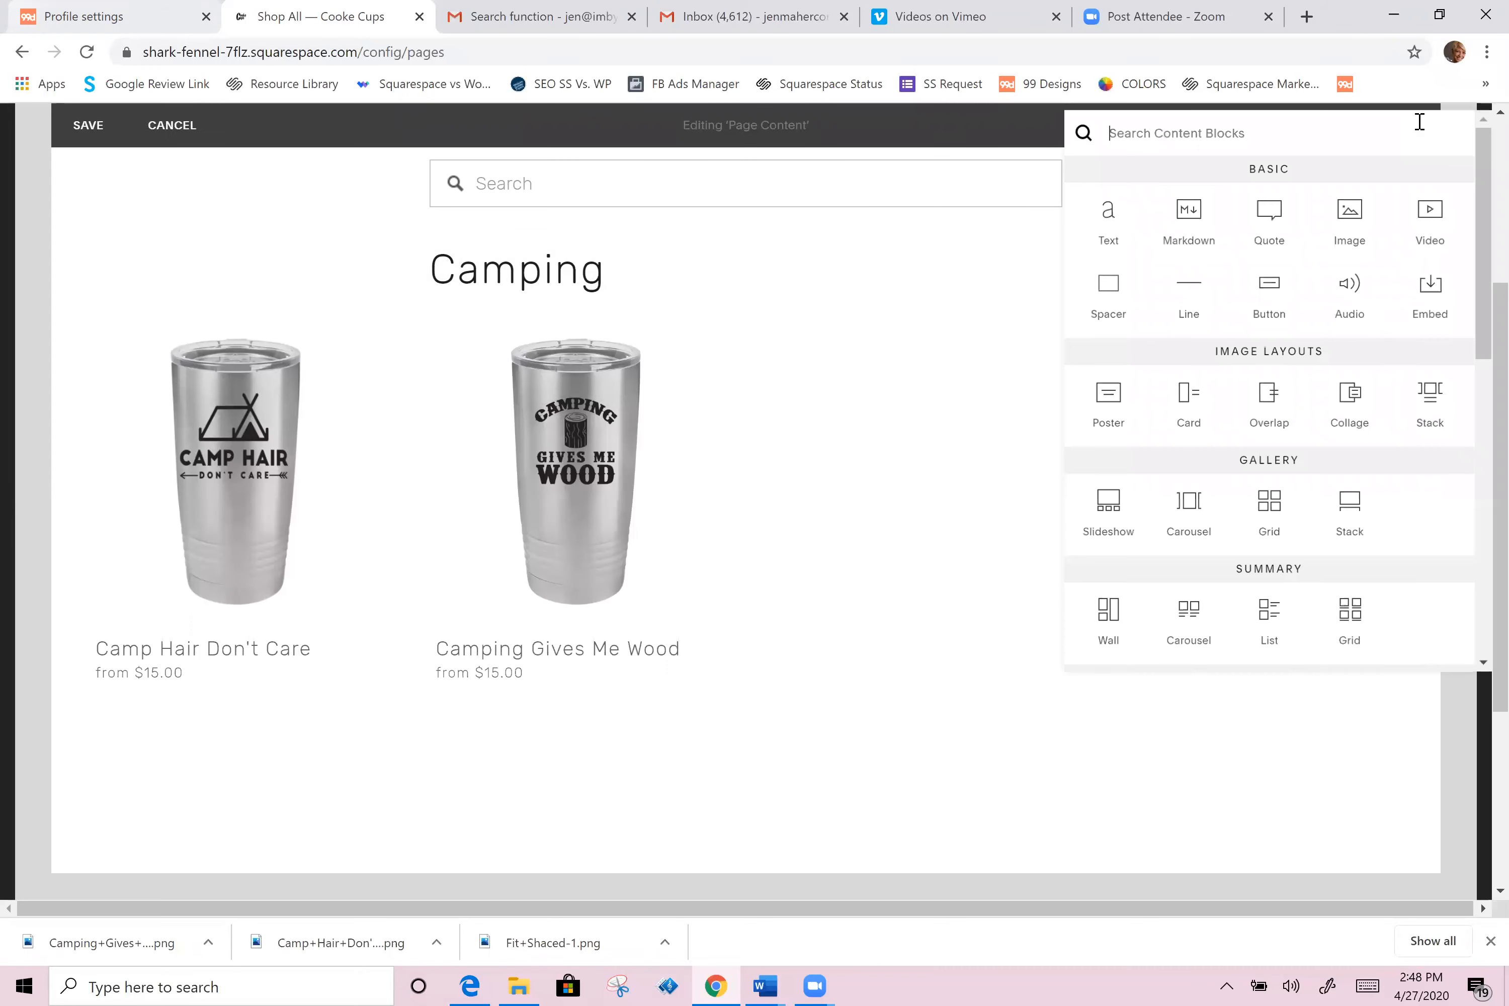
left_click(1105, 221)
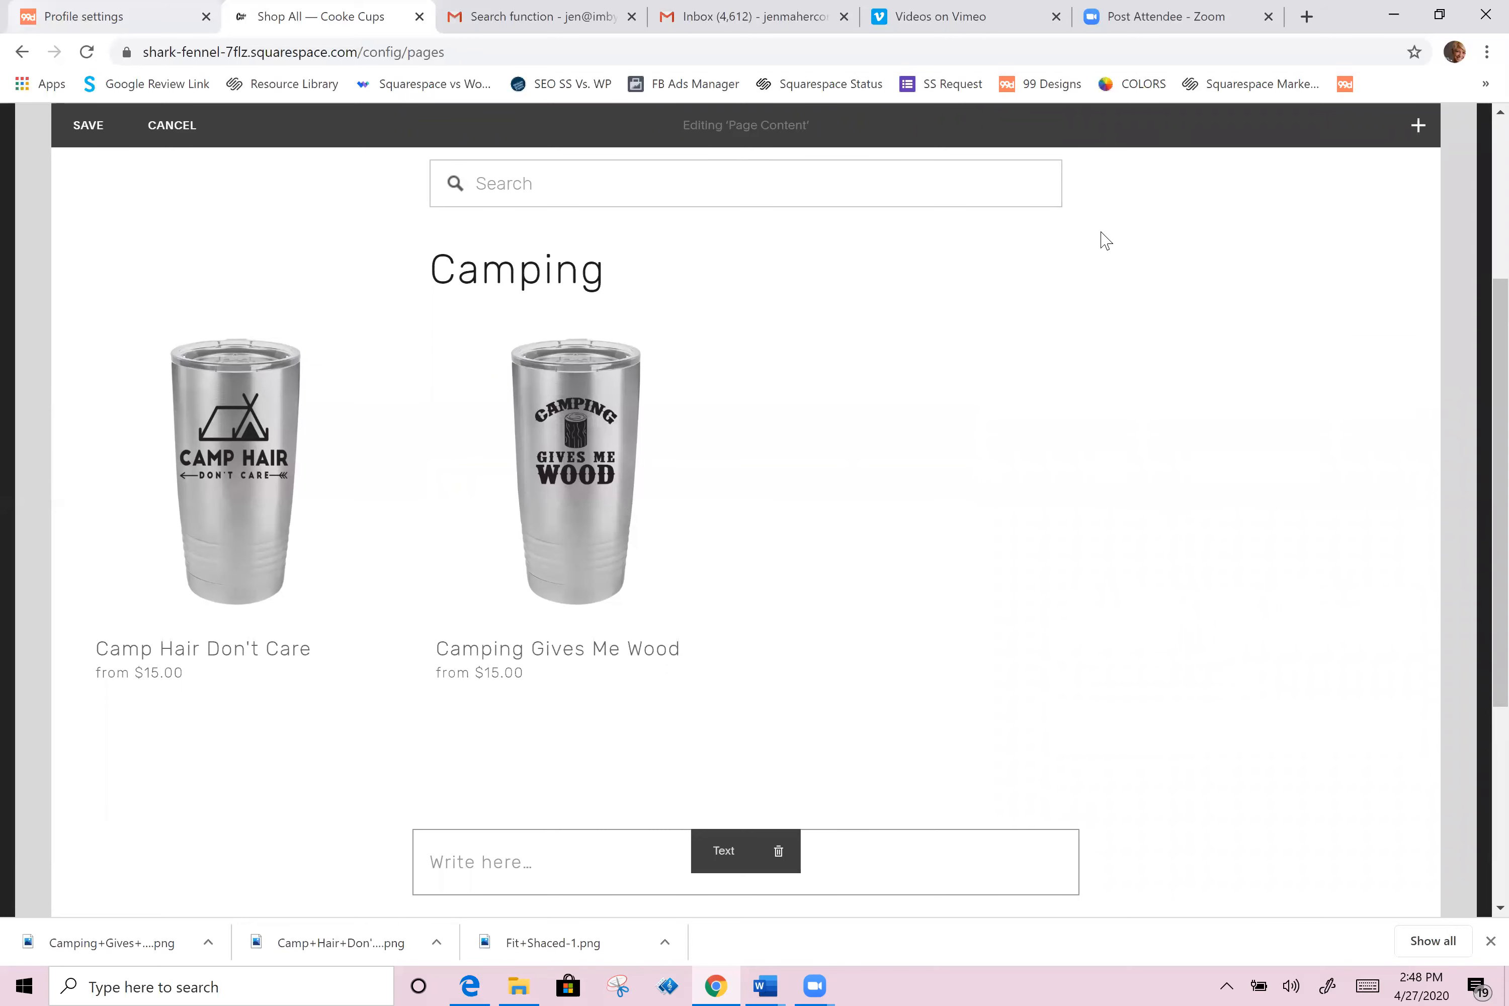
Step: Center-align the Camping heading text
left_click(547, 269)
left_click(656, 203)
Step: Enter PG-13 in the new text block, center it and format it as Heading 2
scroll(549, 747, "down", 3)
left_click(529, 559)
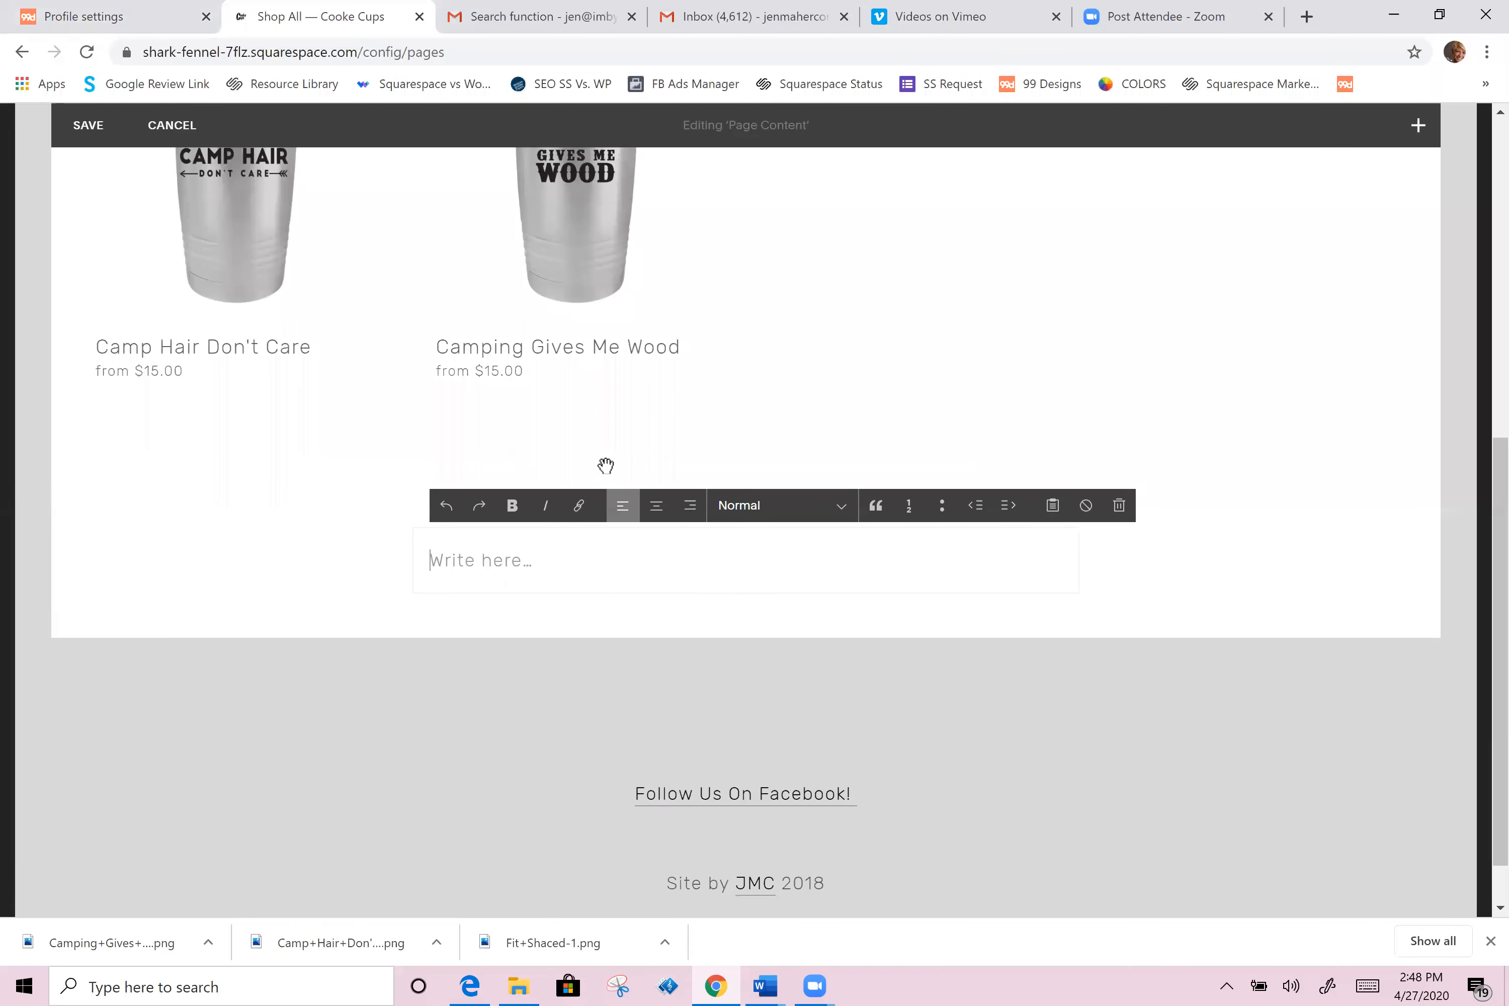
left_click(657, 507)
type("P")
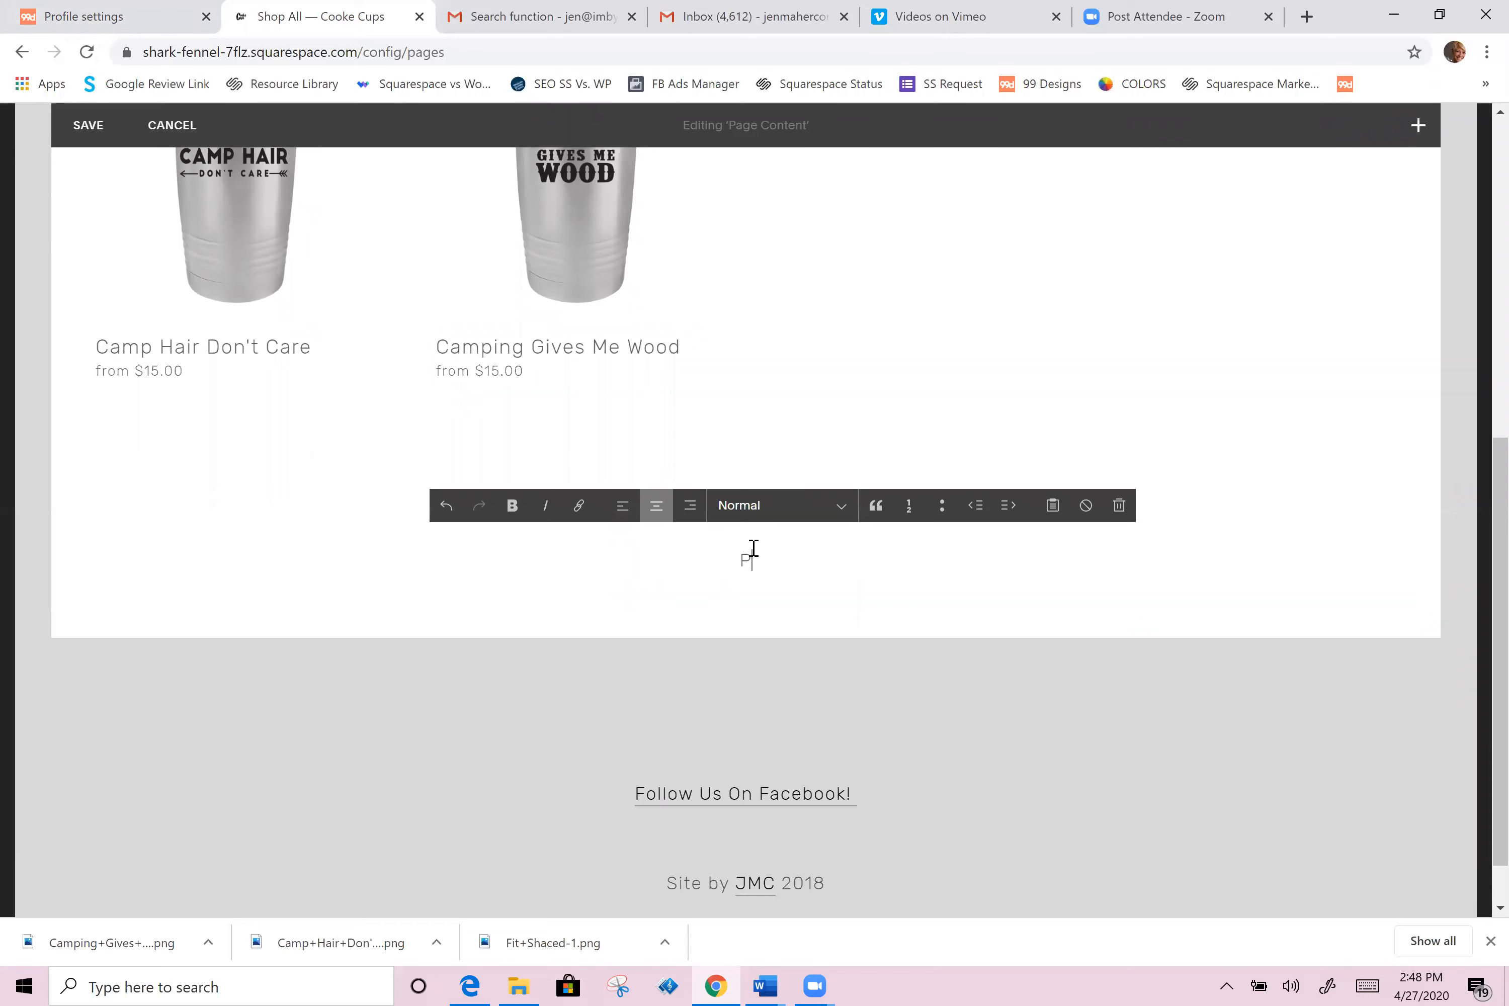
type("G-13")
left_click(766, 512)
left_click(788, 601)
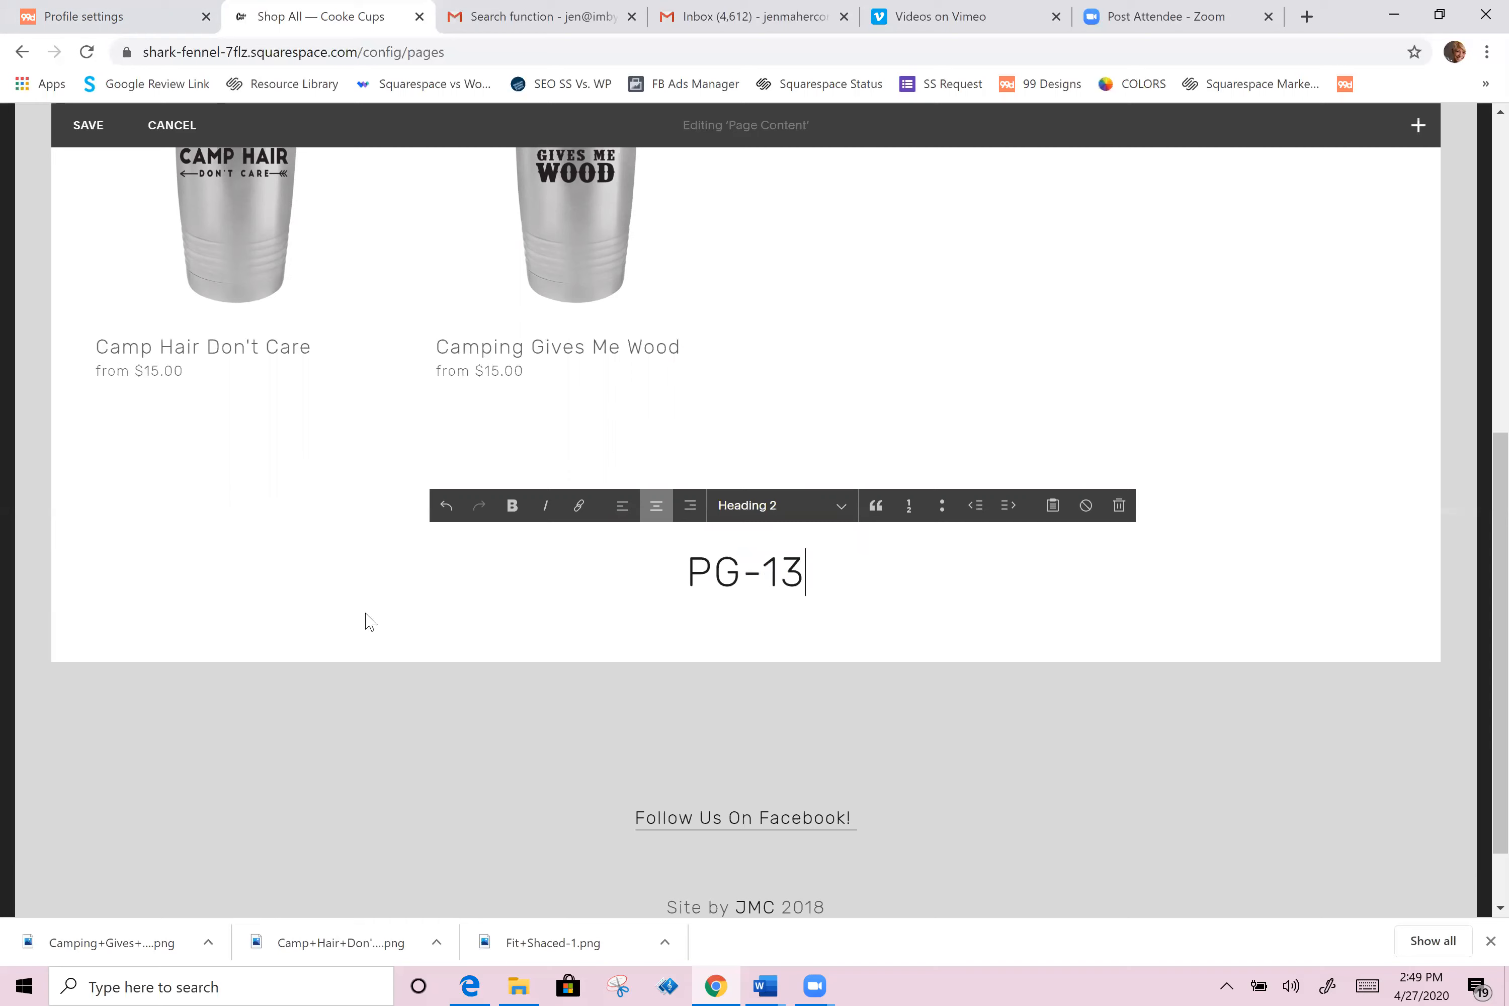
Step: Insert a Summary Grid block below the PG-13 heading
left_click(412, 594)
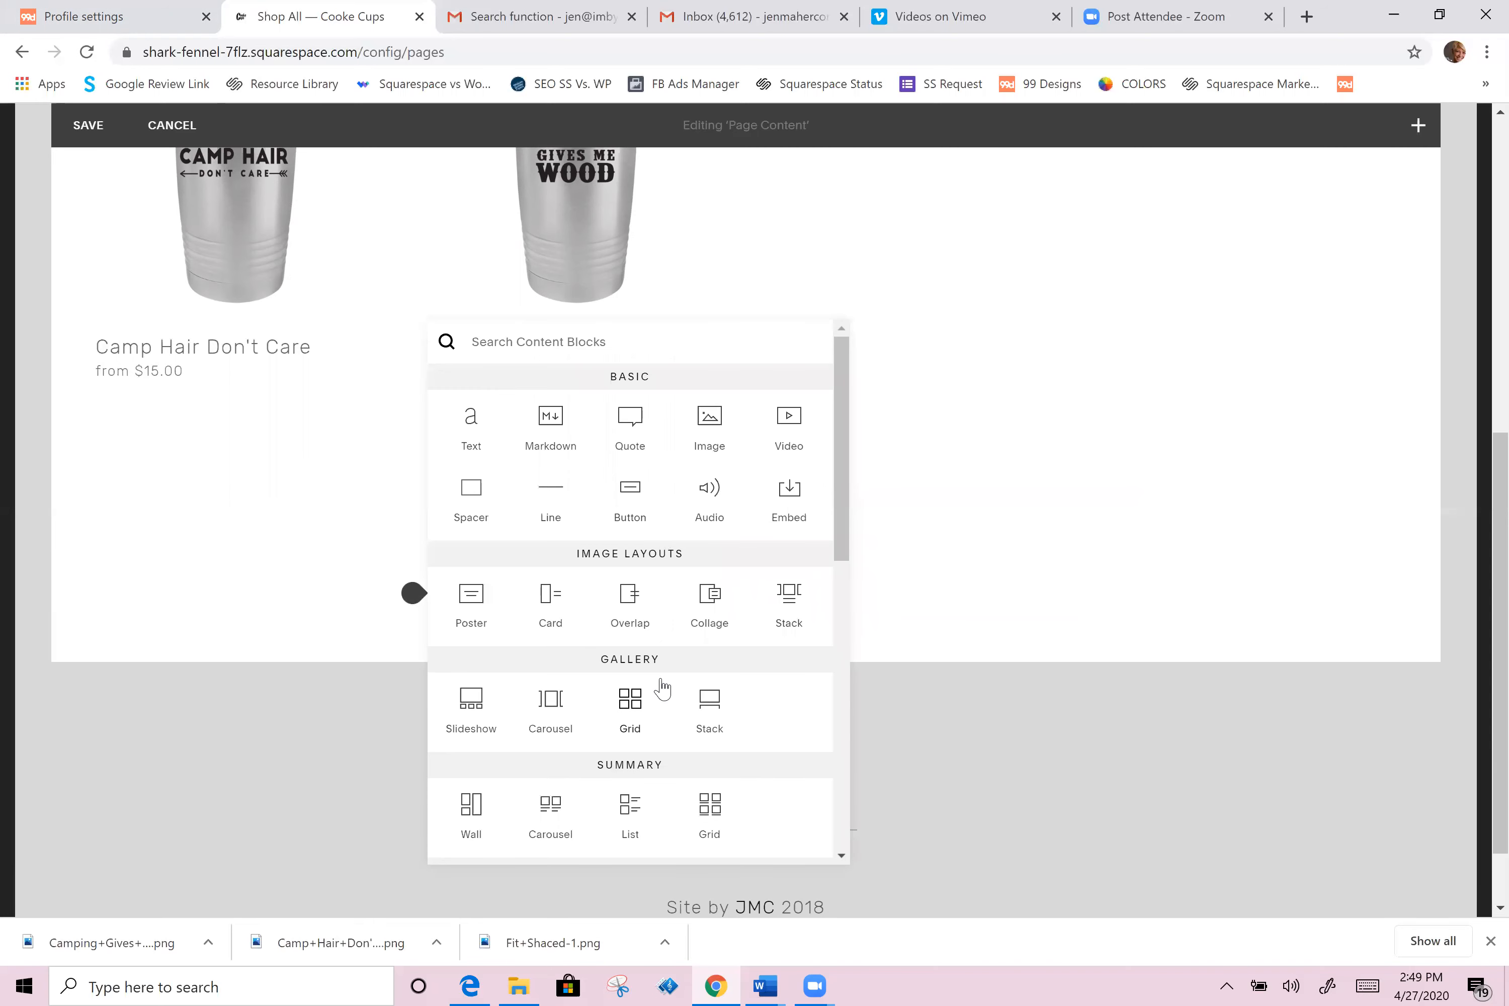
scroll(681, 698, "down", 2)
left_click(711, 707)
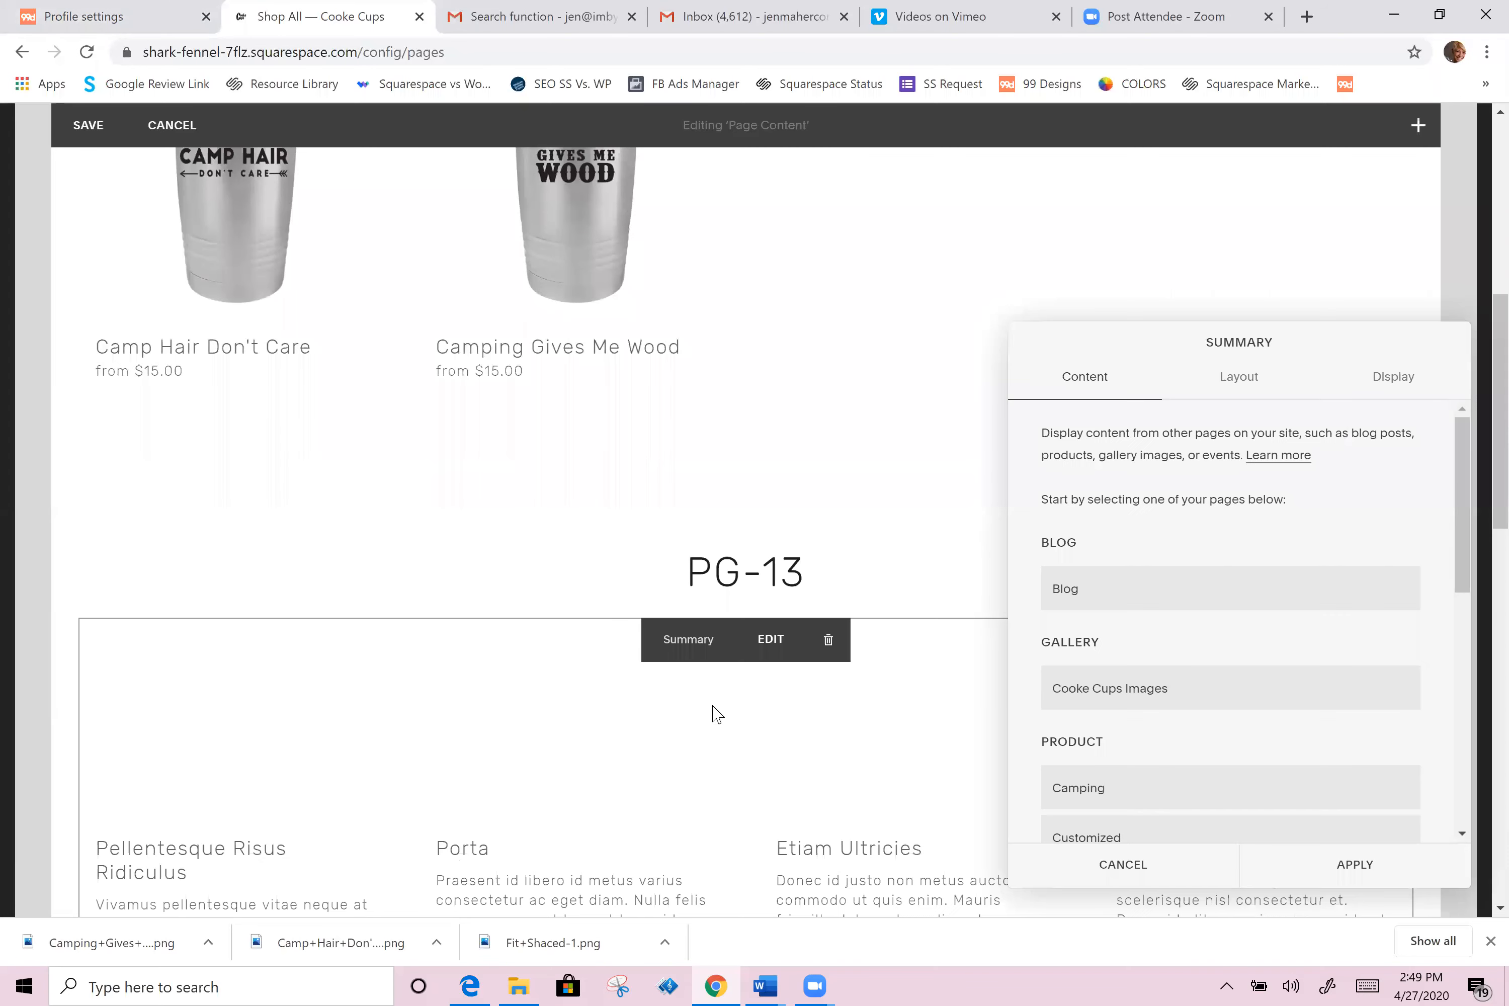
Step: Set the new summary block to display items from the New Products page
left_click(1252, 383)
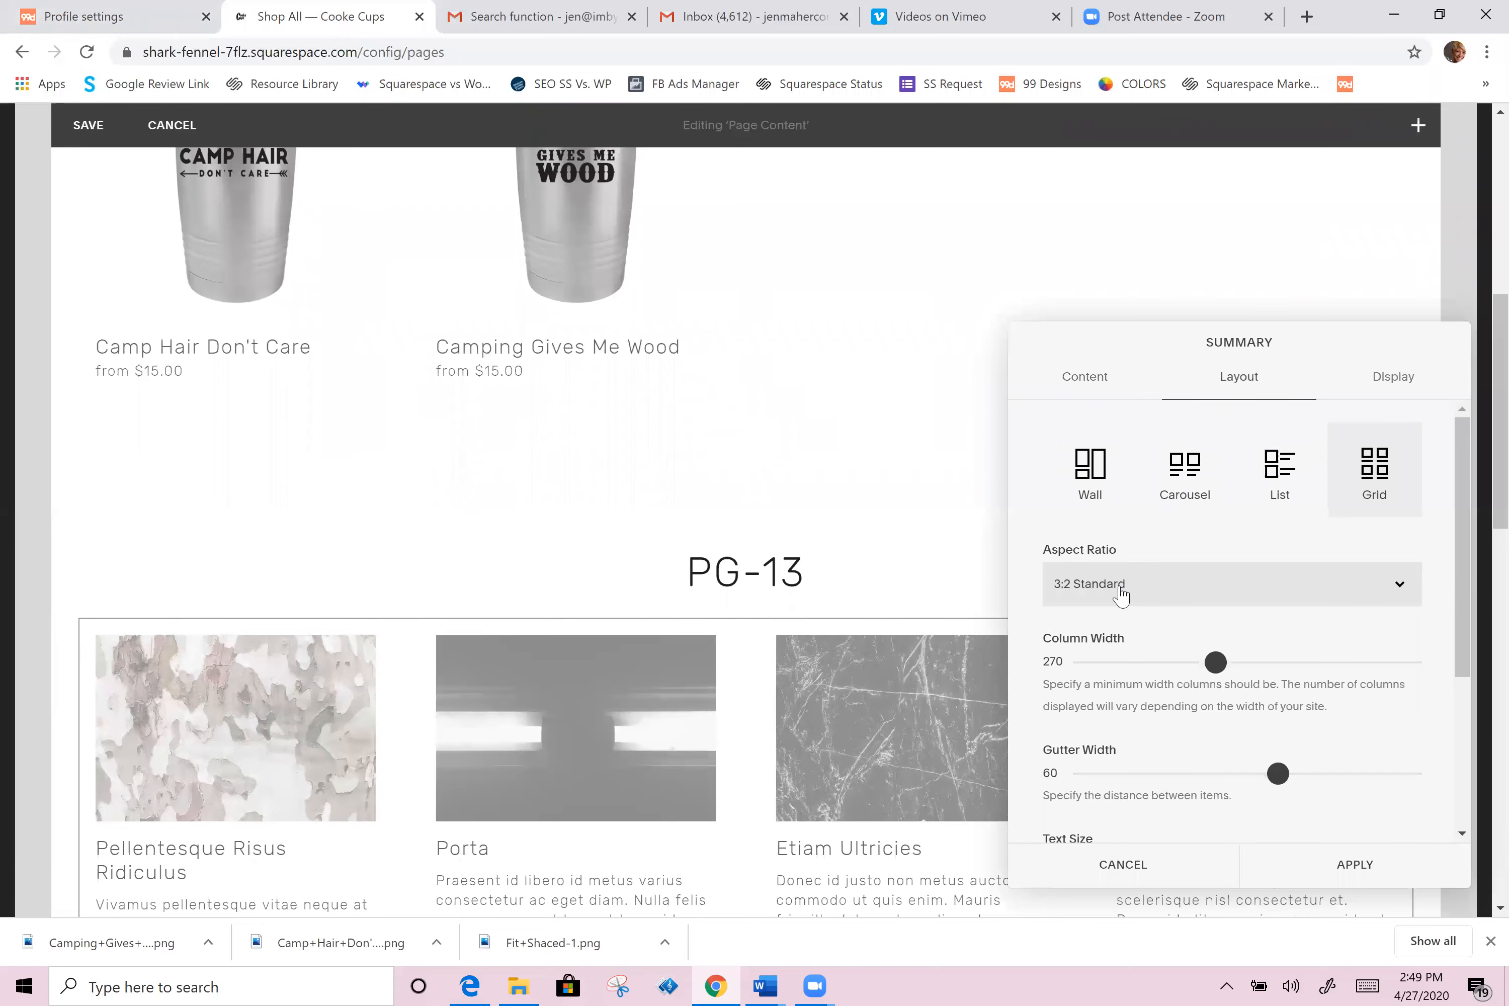
left_click(1103, 386)
scroll(1156, 727, "down", 4)
scroll(1118, 717, "down", 3)
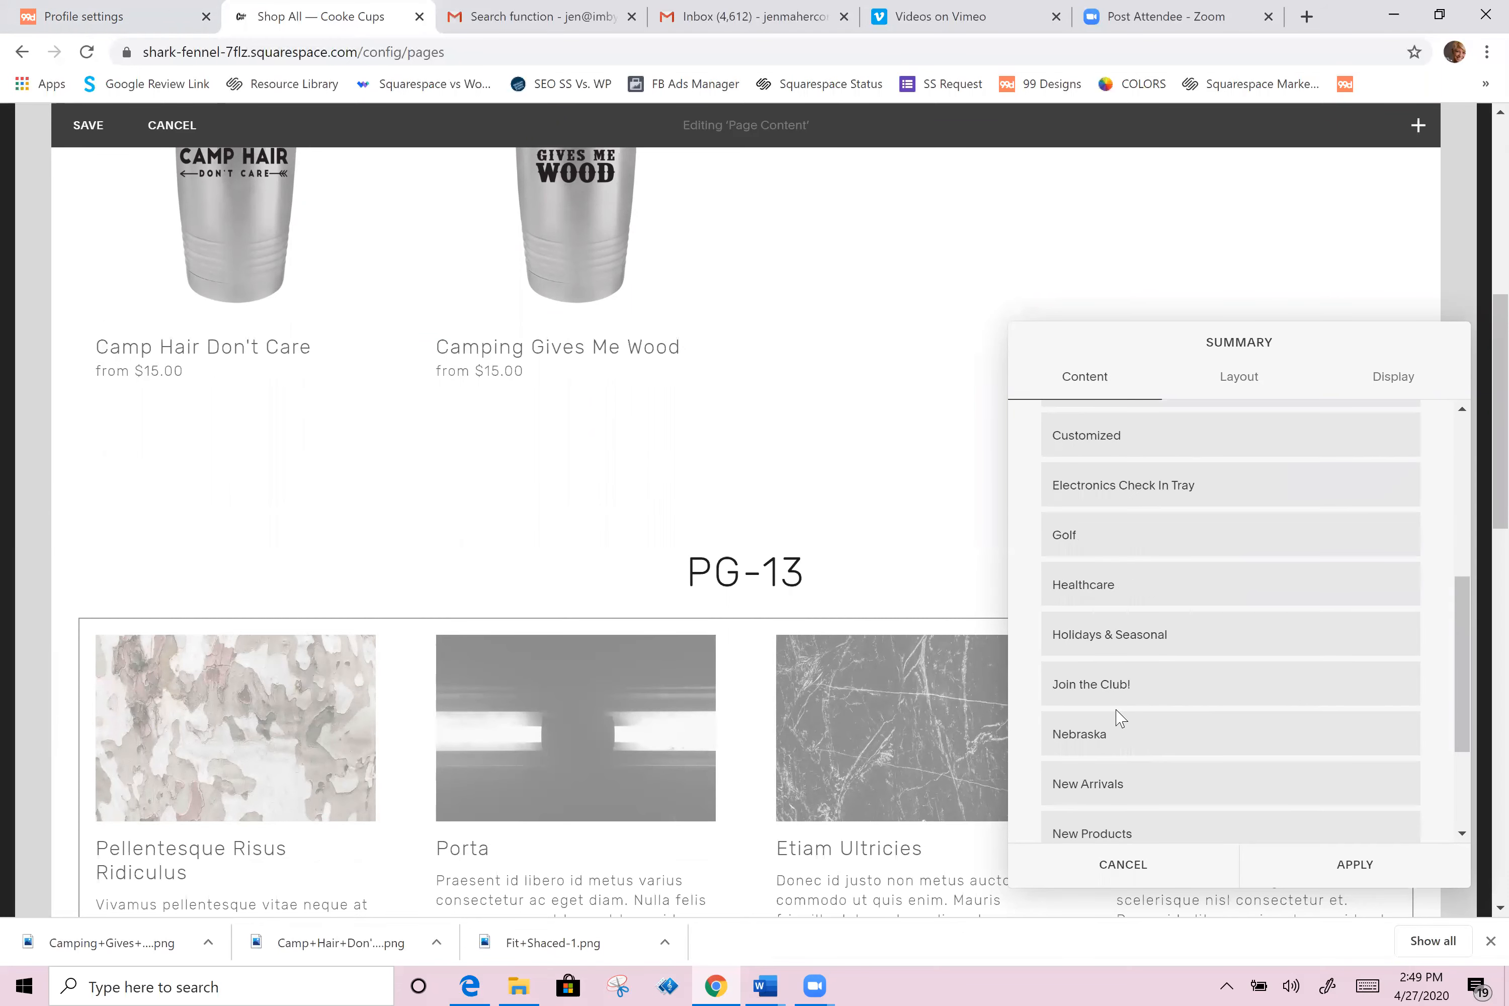
left_click(1082, 746)
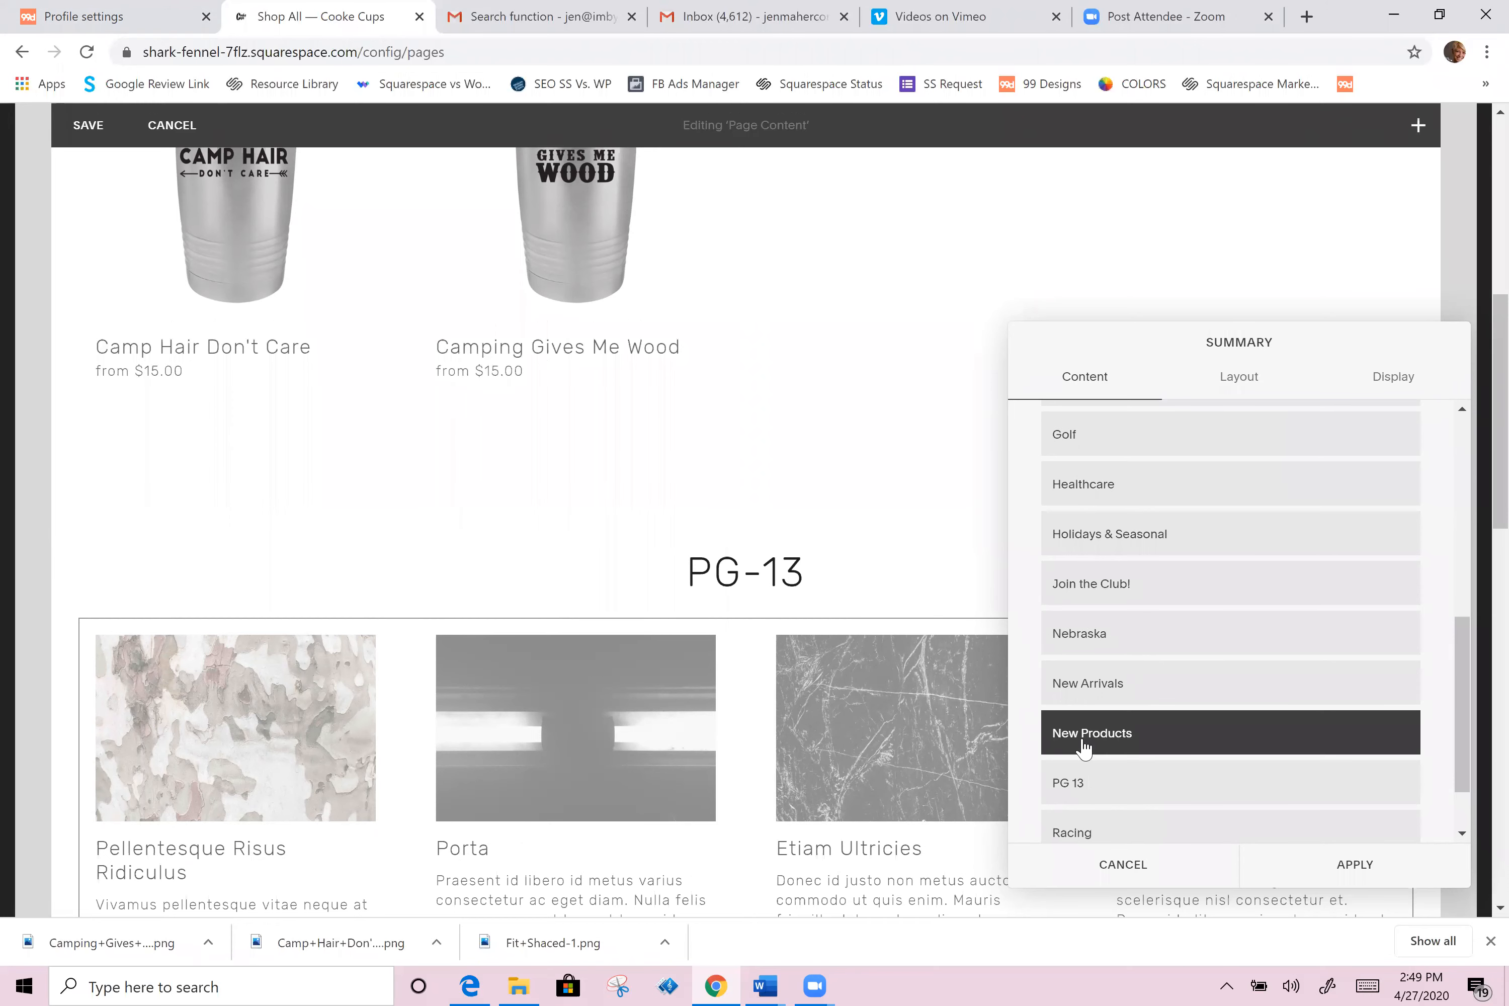
Step: Set the summary layout's aspect ratio to Auto, column width to 282 and gutter width to 49
left_click(1243, 378)
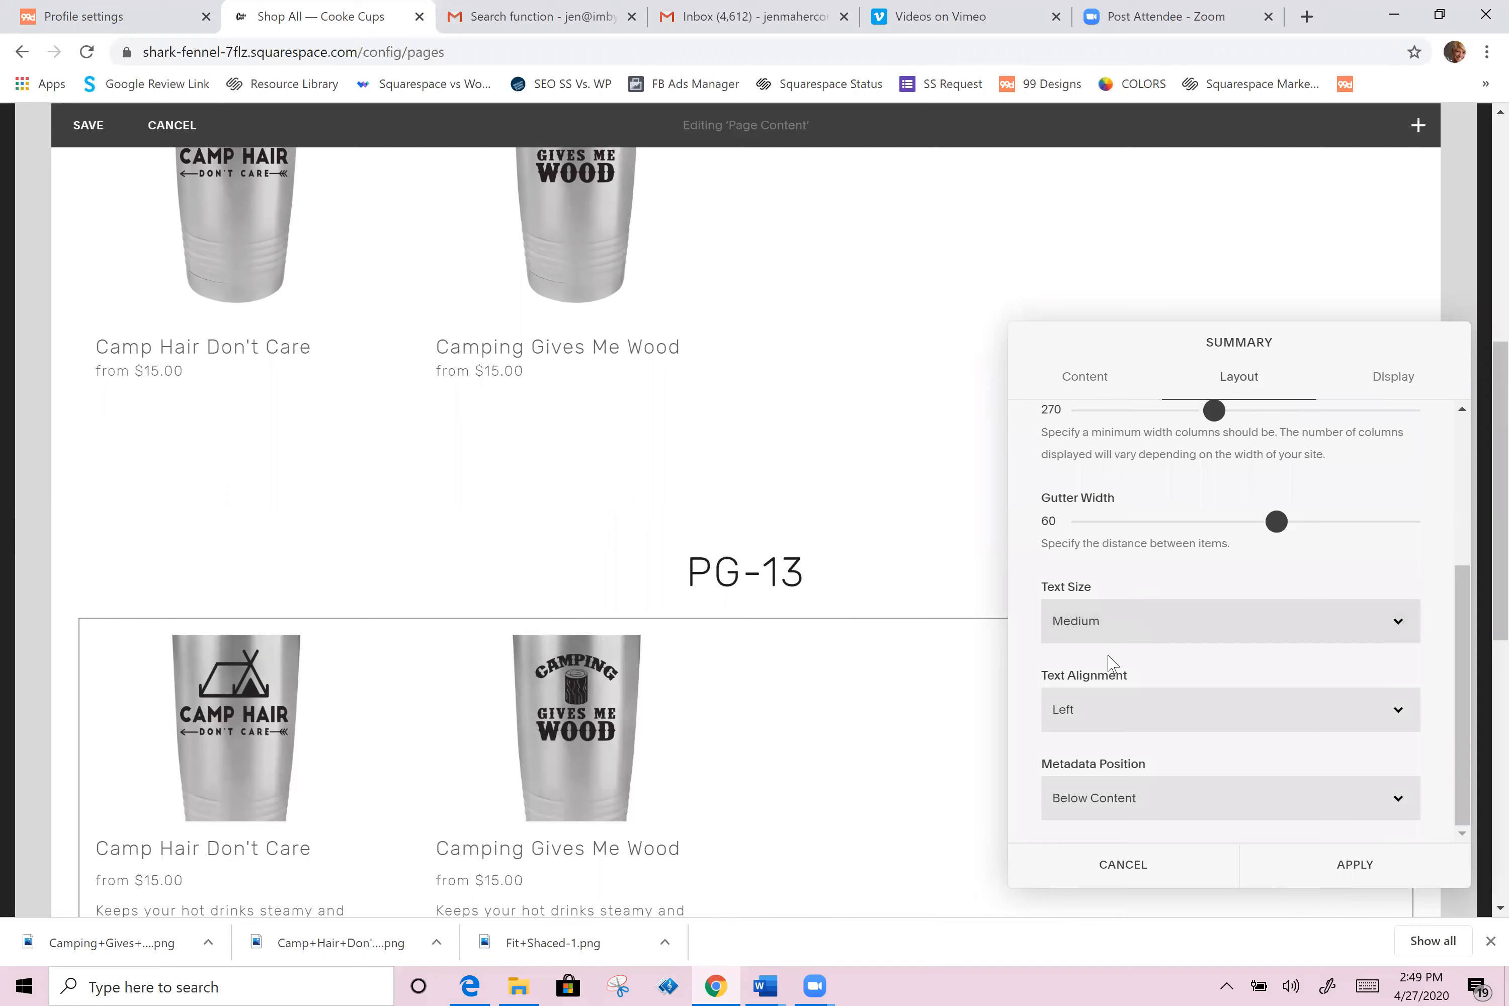
left_click(1118, 728)
scroll(1129, 655, "up", 3)
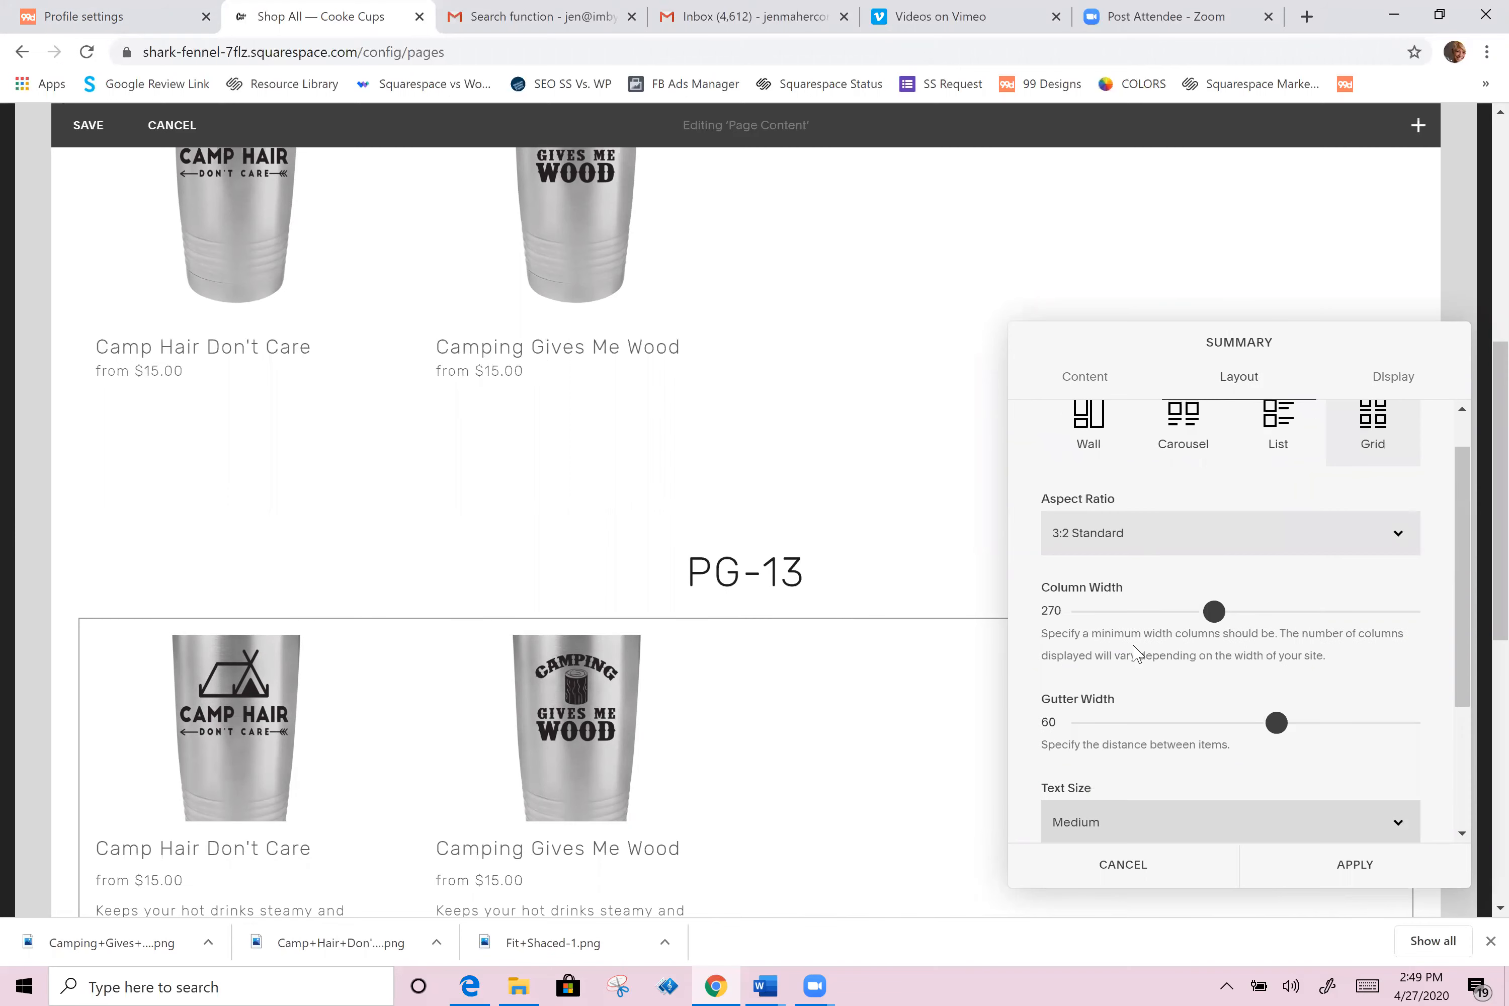
left_click(1078, 529)
left_click(1077, 571)
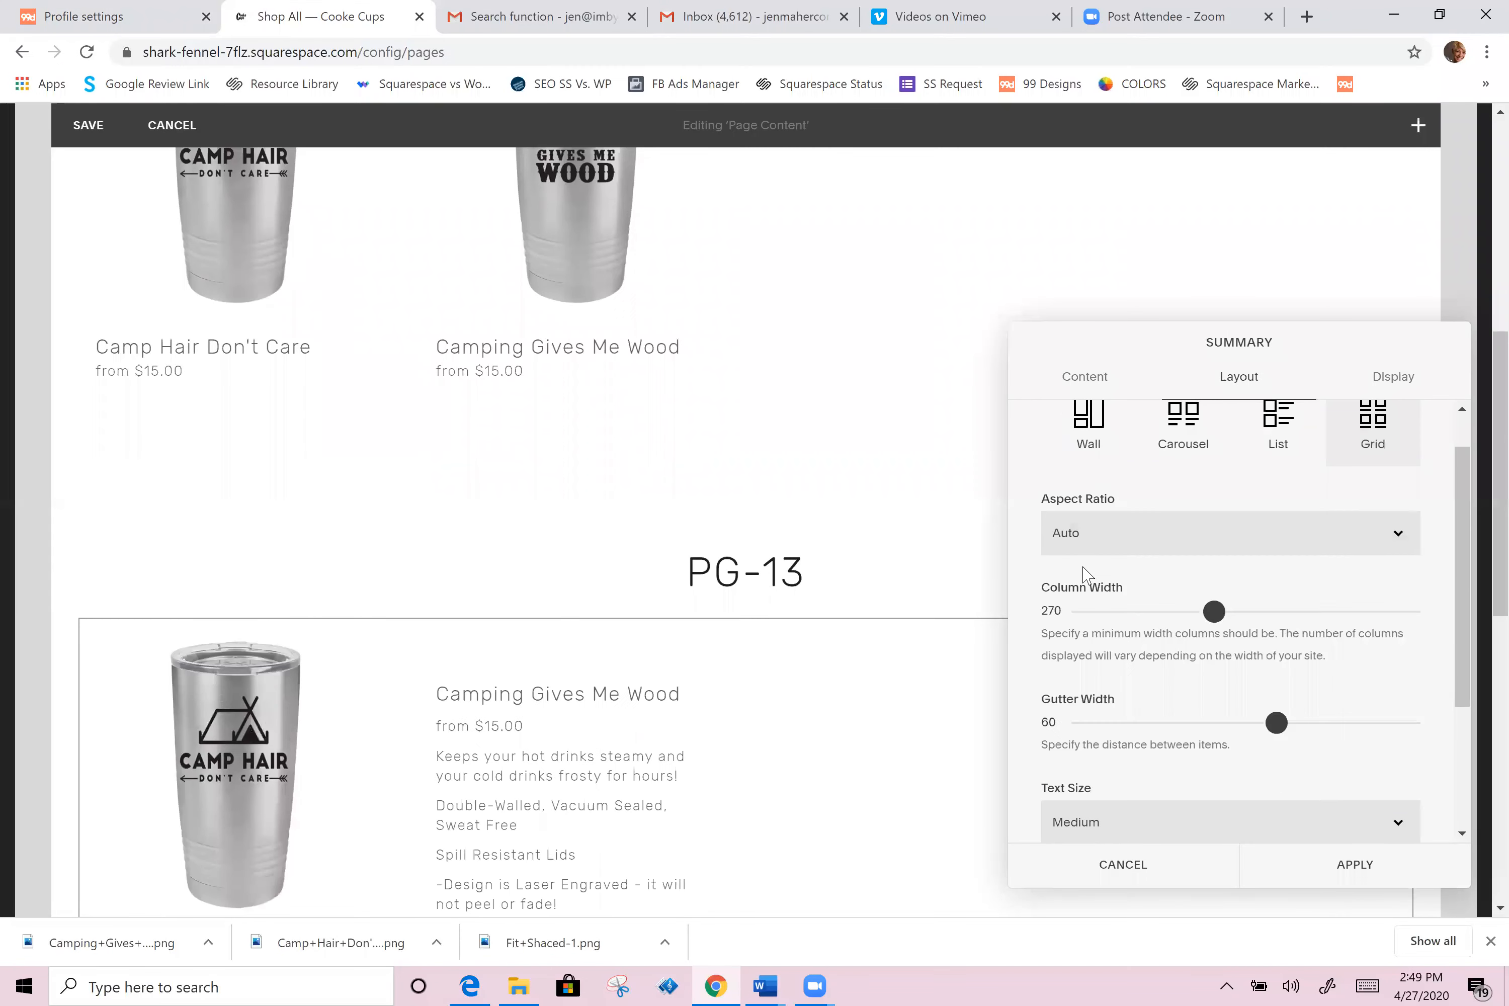
mouse_move(1225, 625)
left_mouse_down()
mouse_move(1166, 617)
mouse_move(1263, 615)
mouse_move(1228, 615)
left_mouse_up()
left_click_drag(1270, 716, 1240, 707)
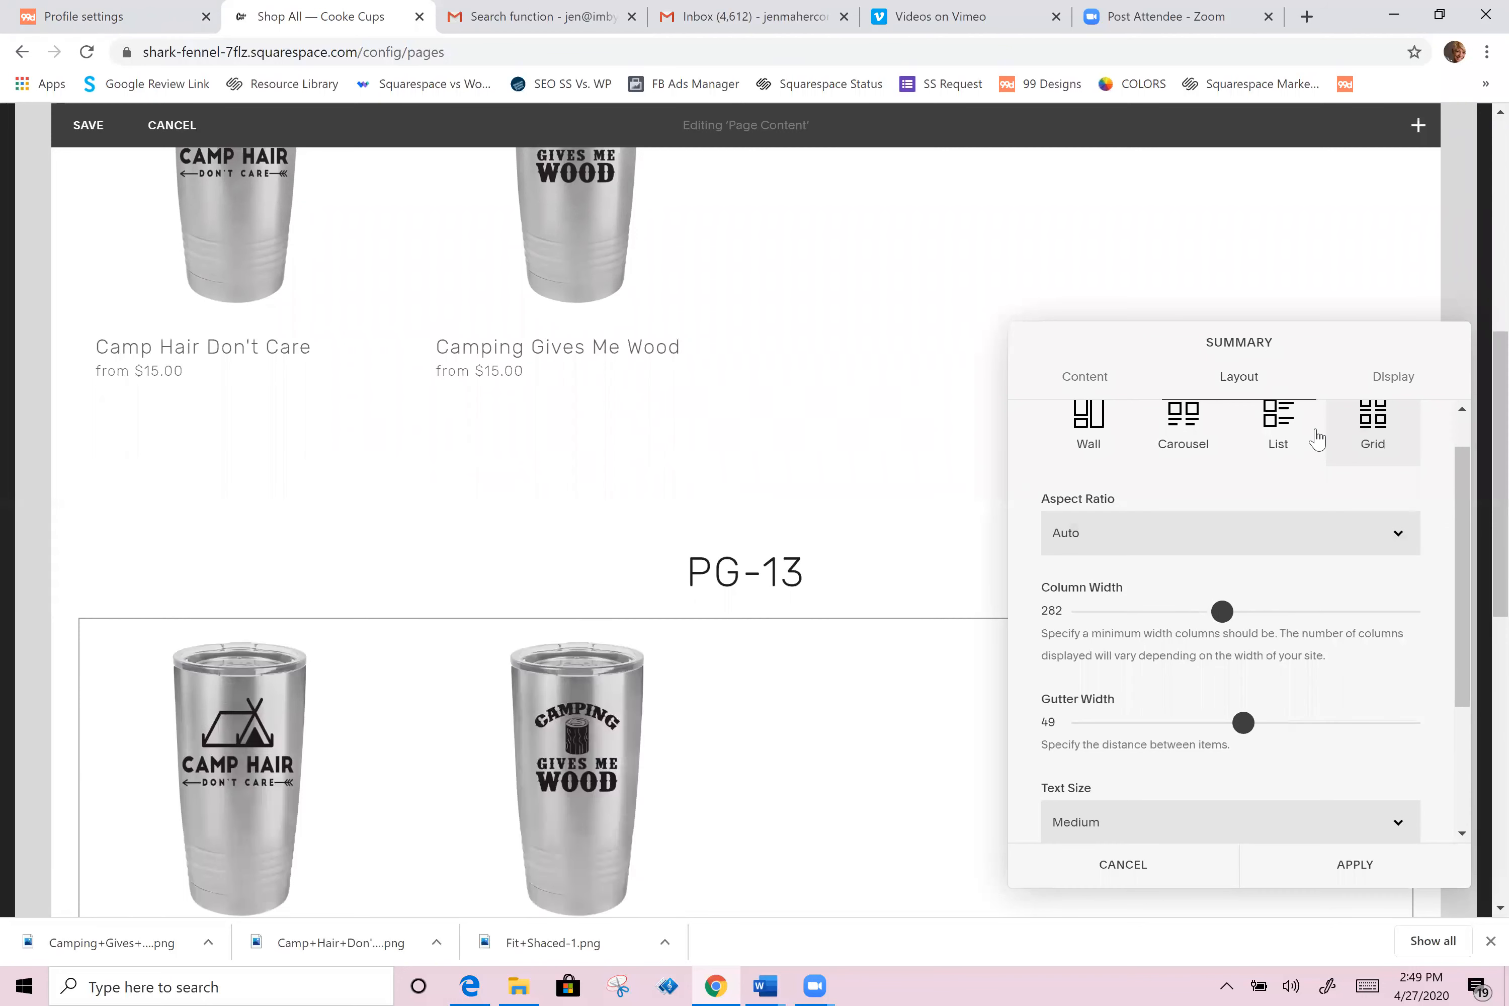
Step: Hide excerpts and enable Product Quick View in the summary block's display settings
left_click(1395, 385)
scroll(1189, 588, "up", 1)
left_click(1390, 472)
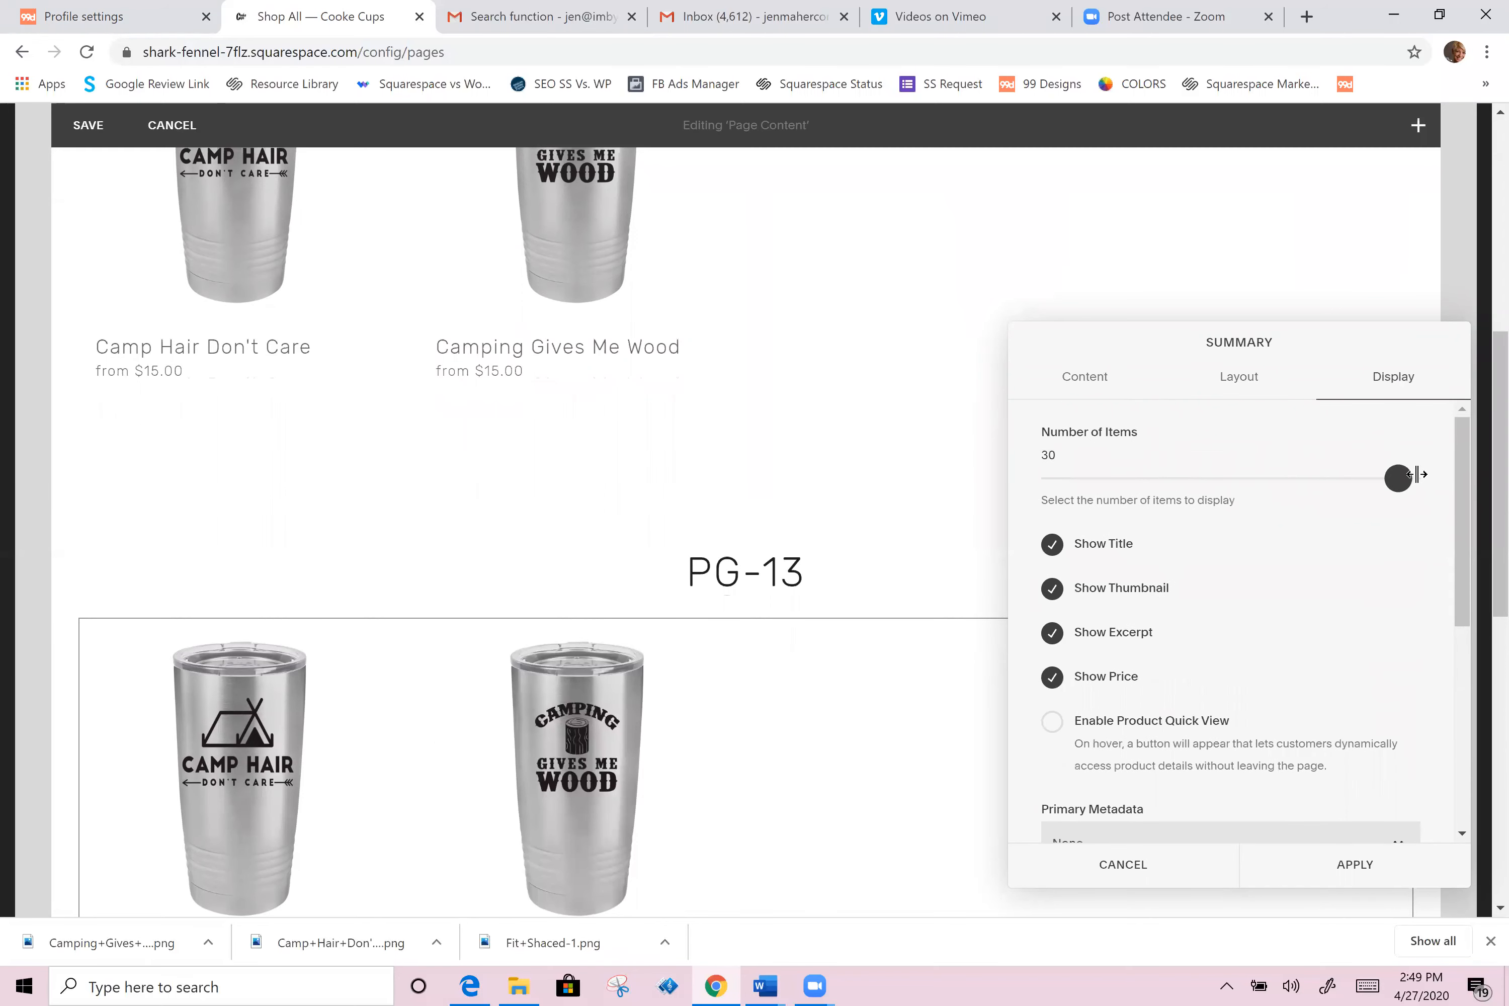
left_click(1051, 633)
scroll(1168, 623, "down", 2)
left_click(1200, 611)
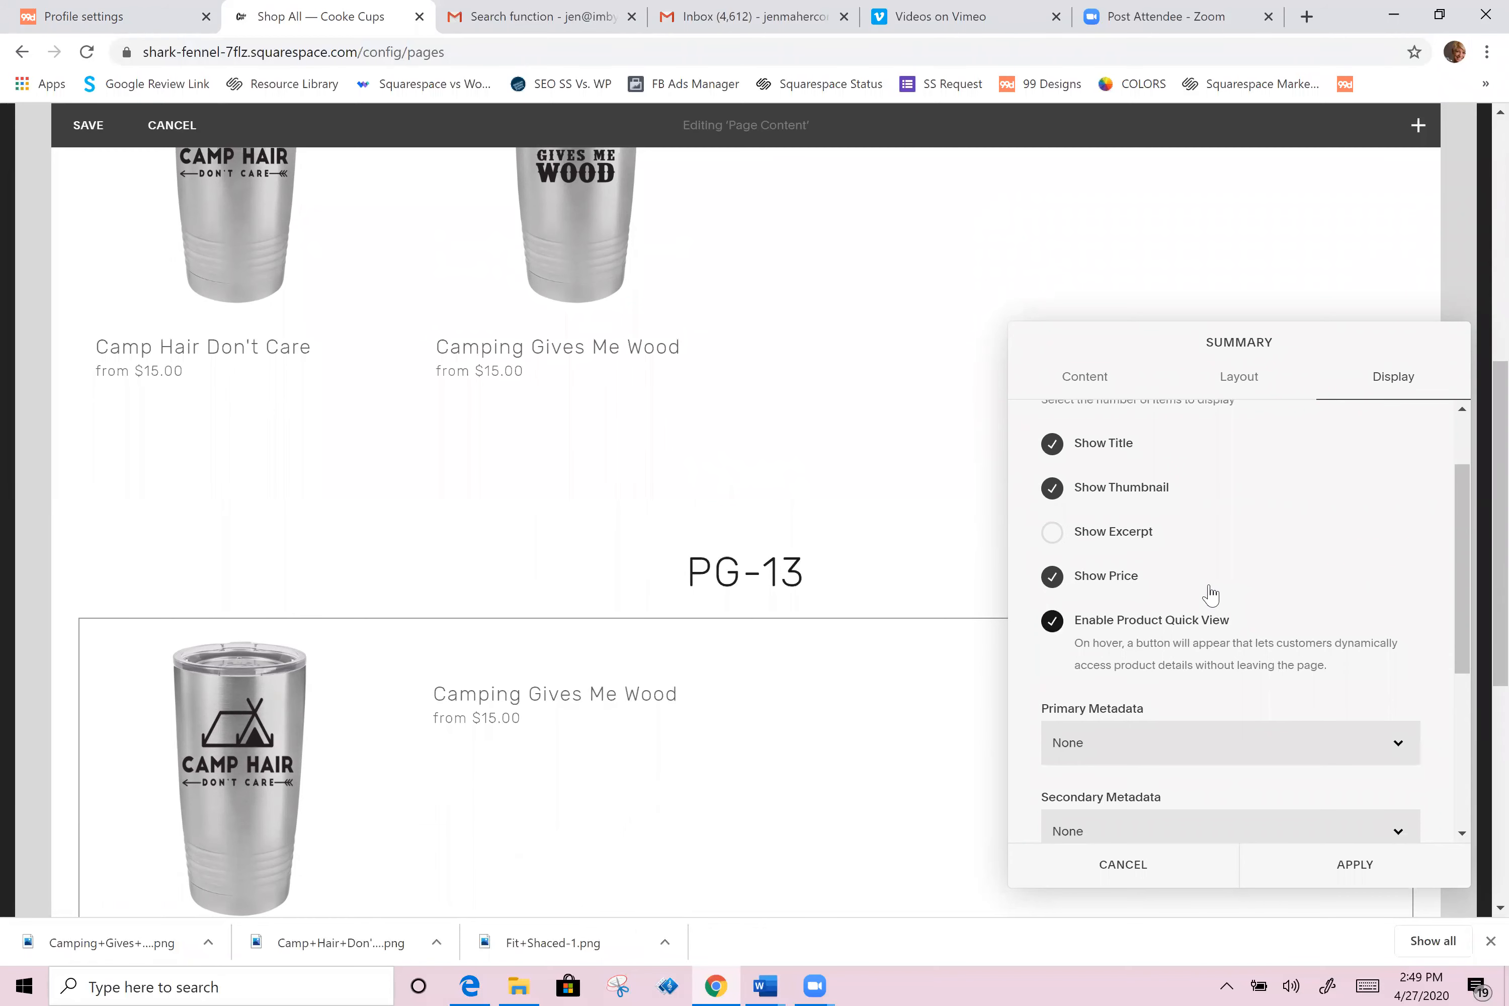
Step: Set the summary block's category filter to PG 13 and apply the settings
scroll(1139, 649, "down", 5)
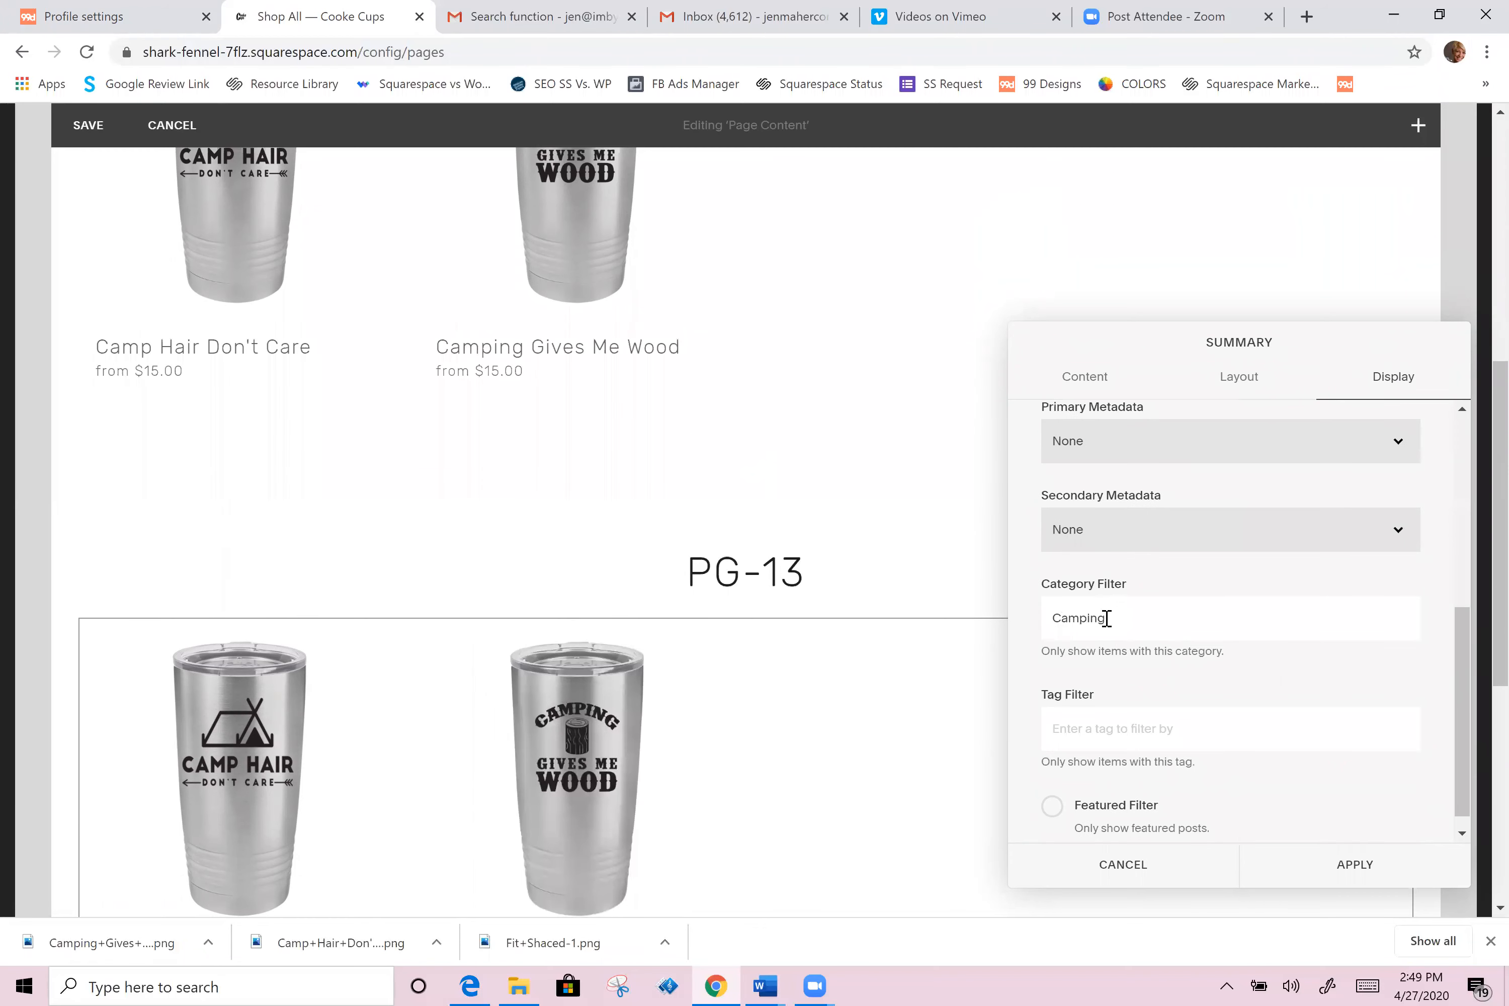
key("ctrl+a")
type("P")
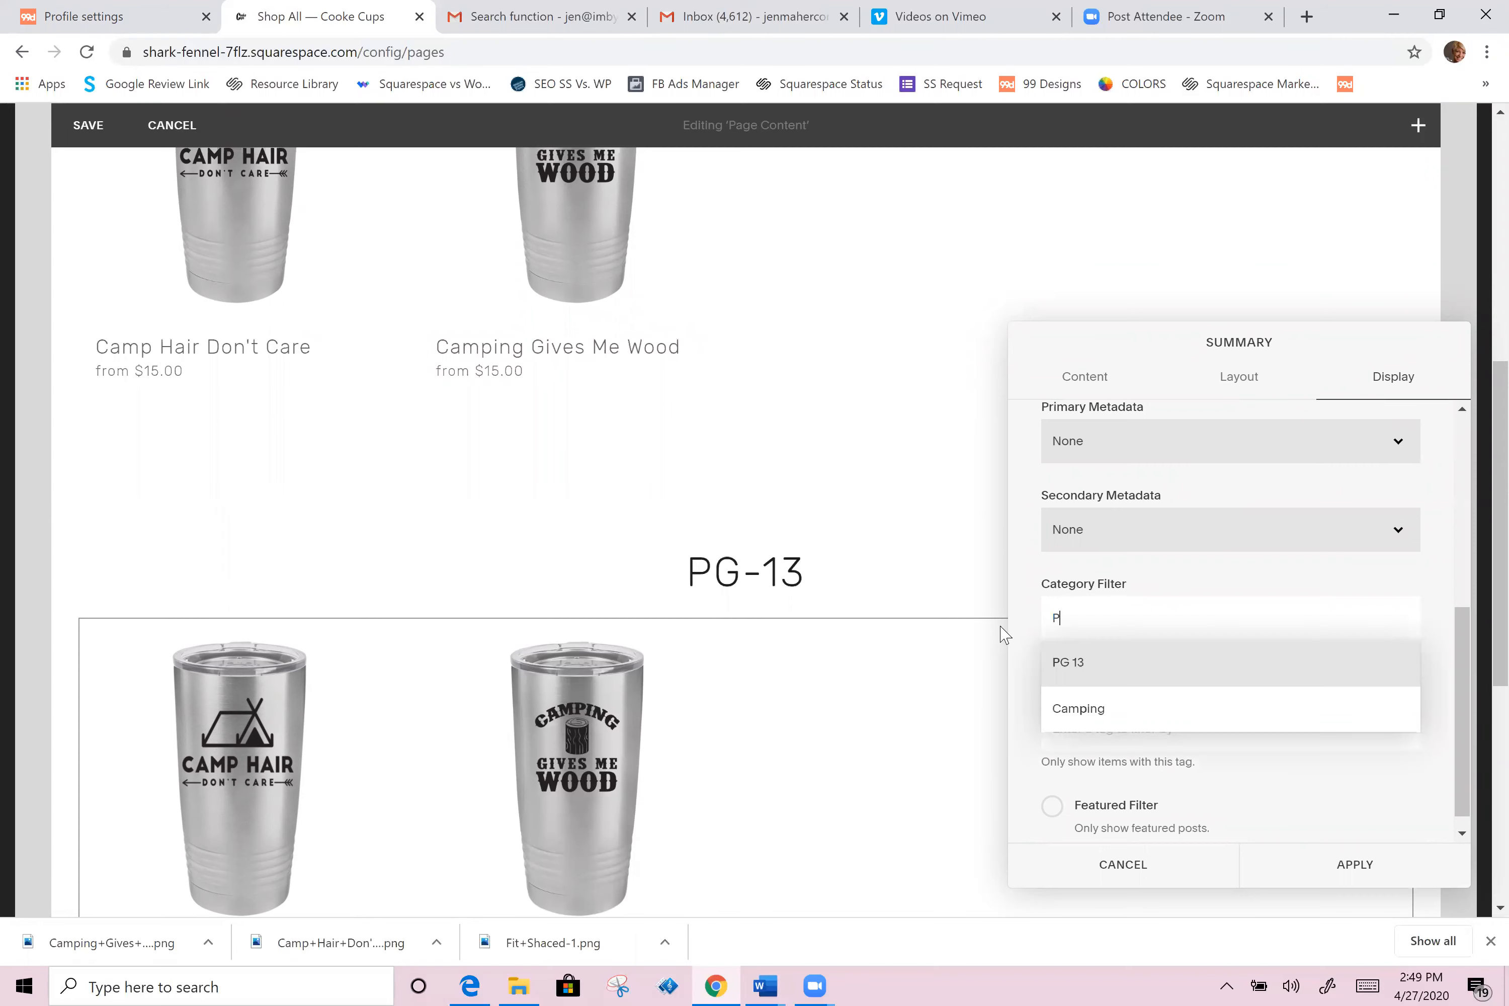
left_click(1101, 672)
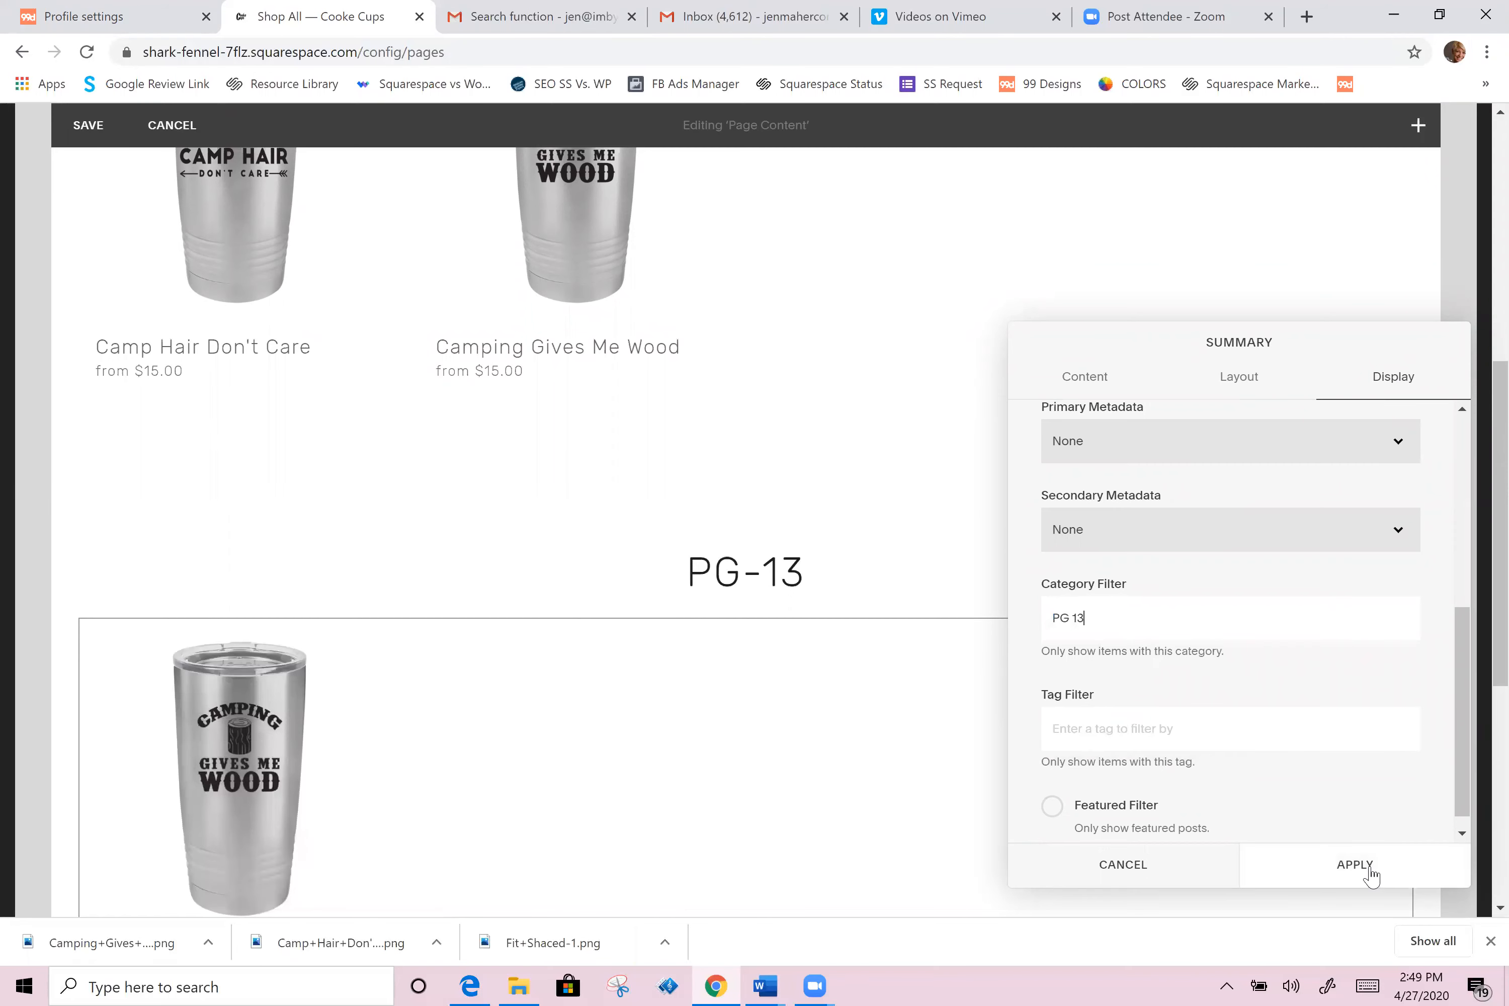
scroll(565, 664, "up", 1)
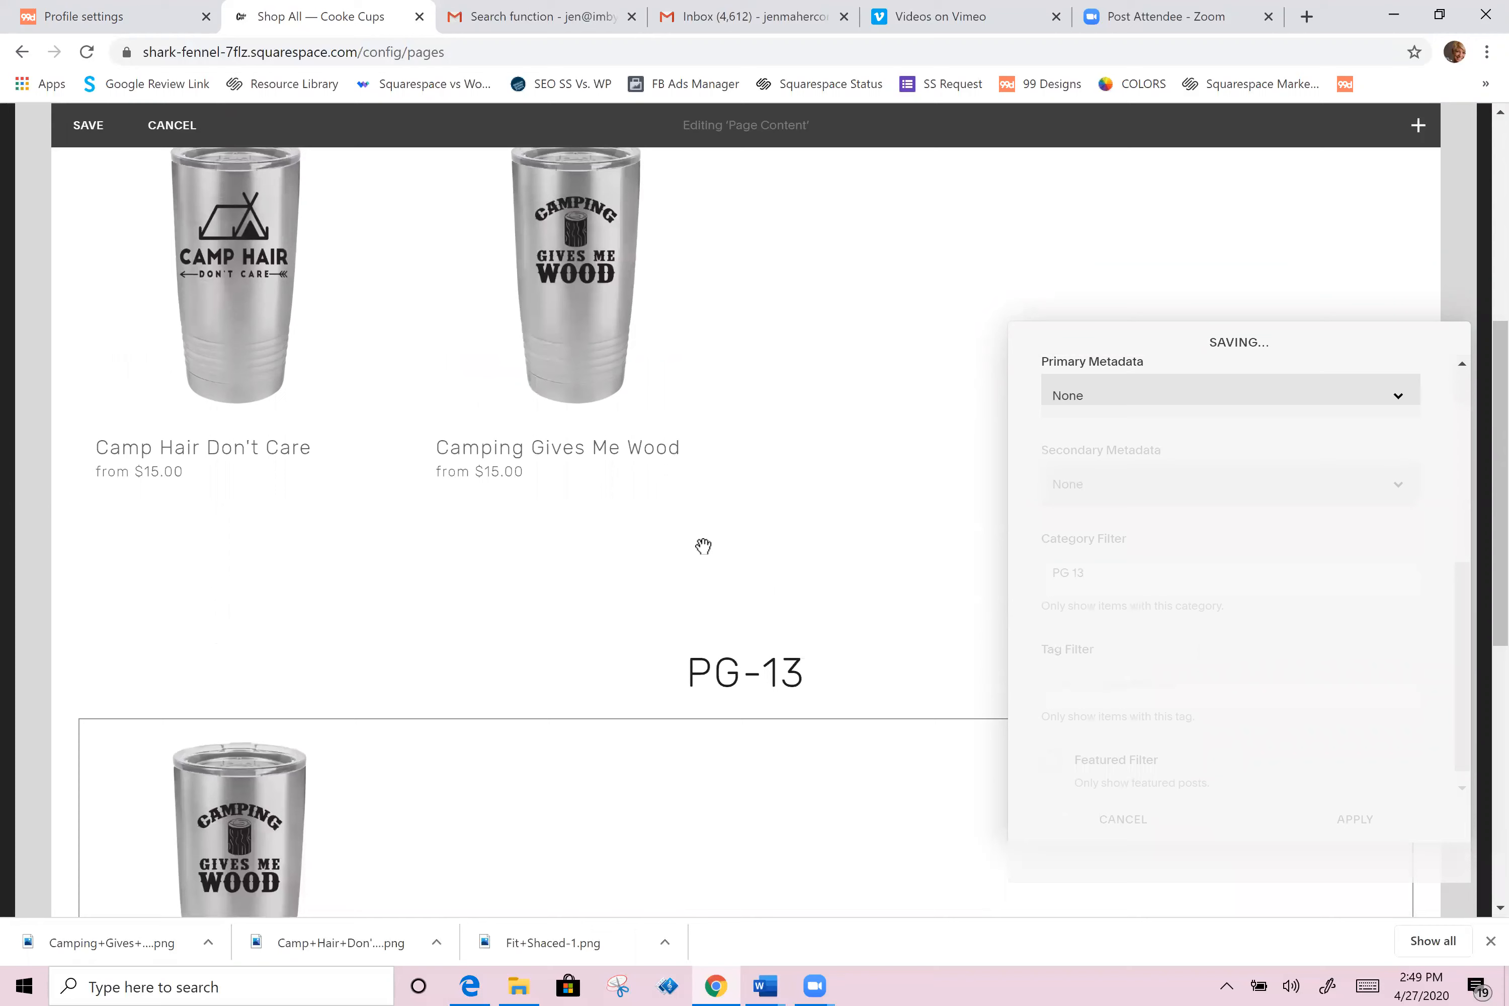
Step: Review both product sections and save the page edits
scroll(377, 380, "up", 2)
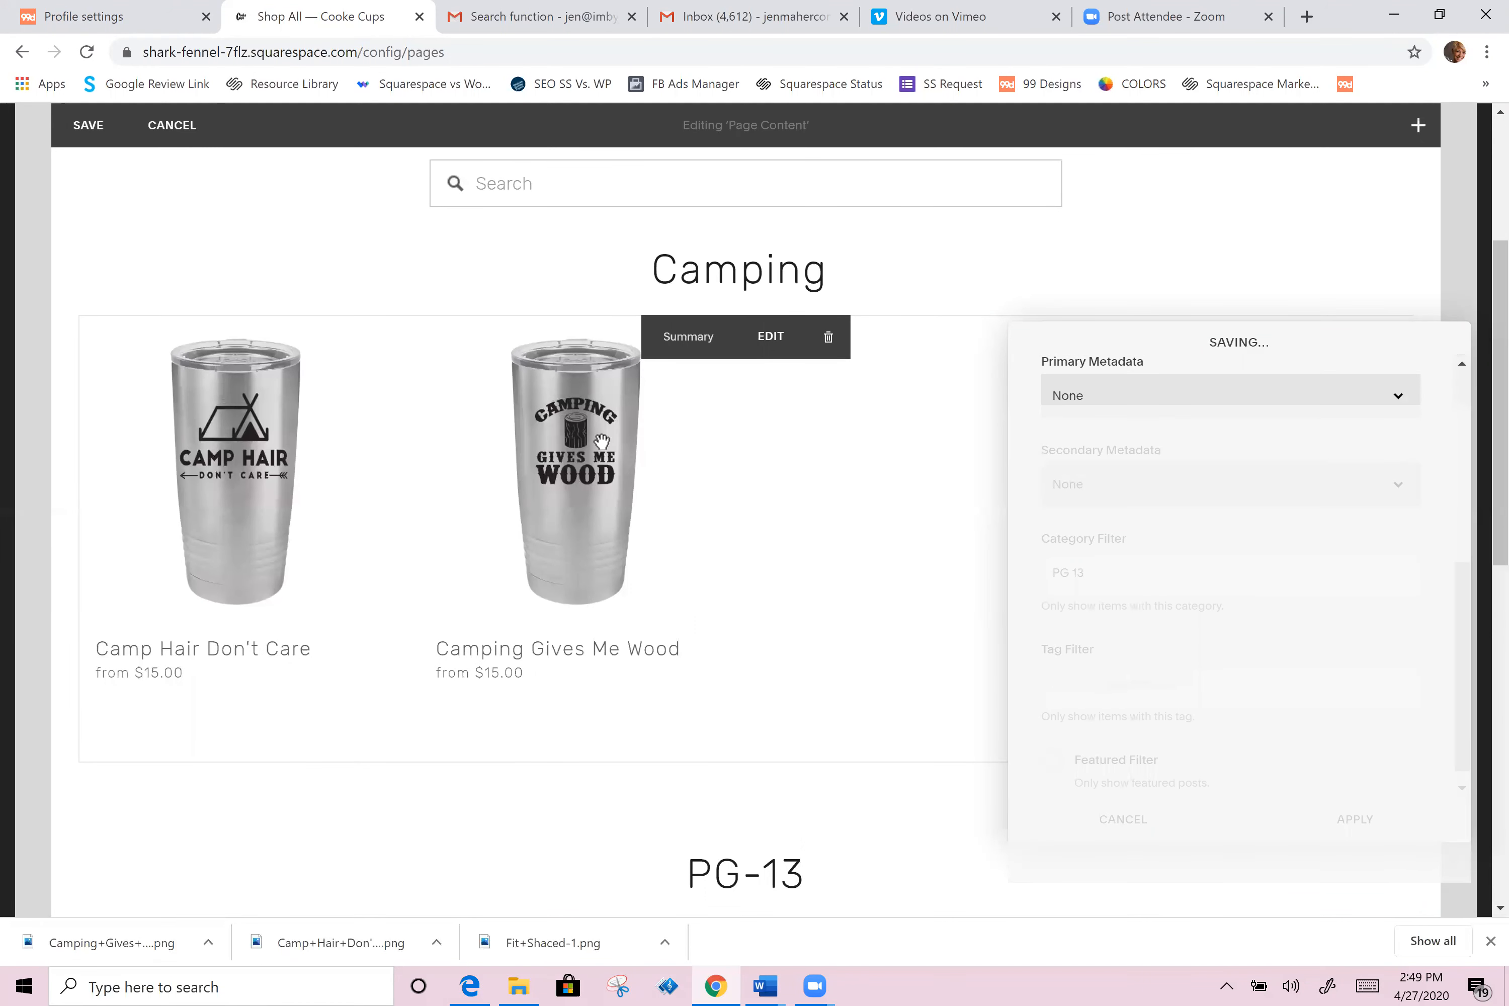
scroll(458, 802, "down", 4)
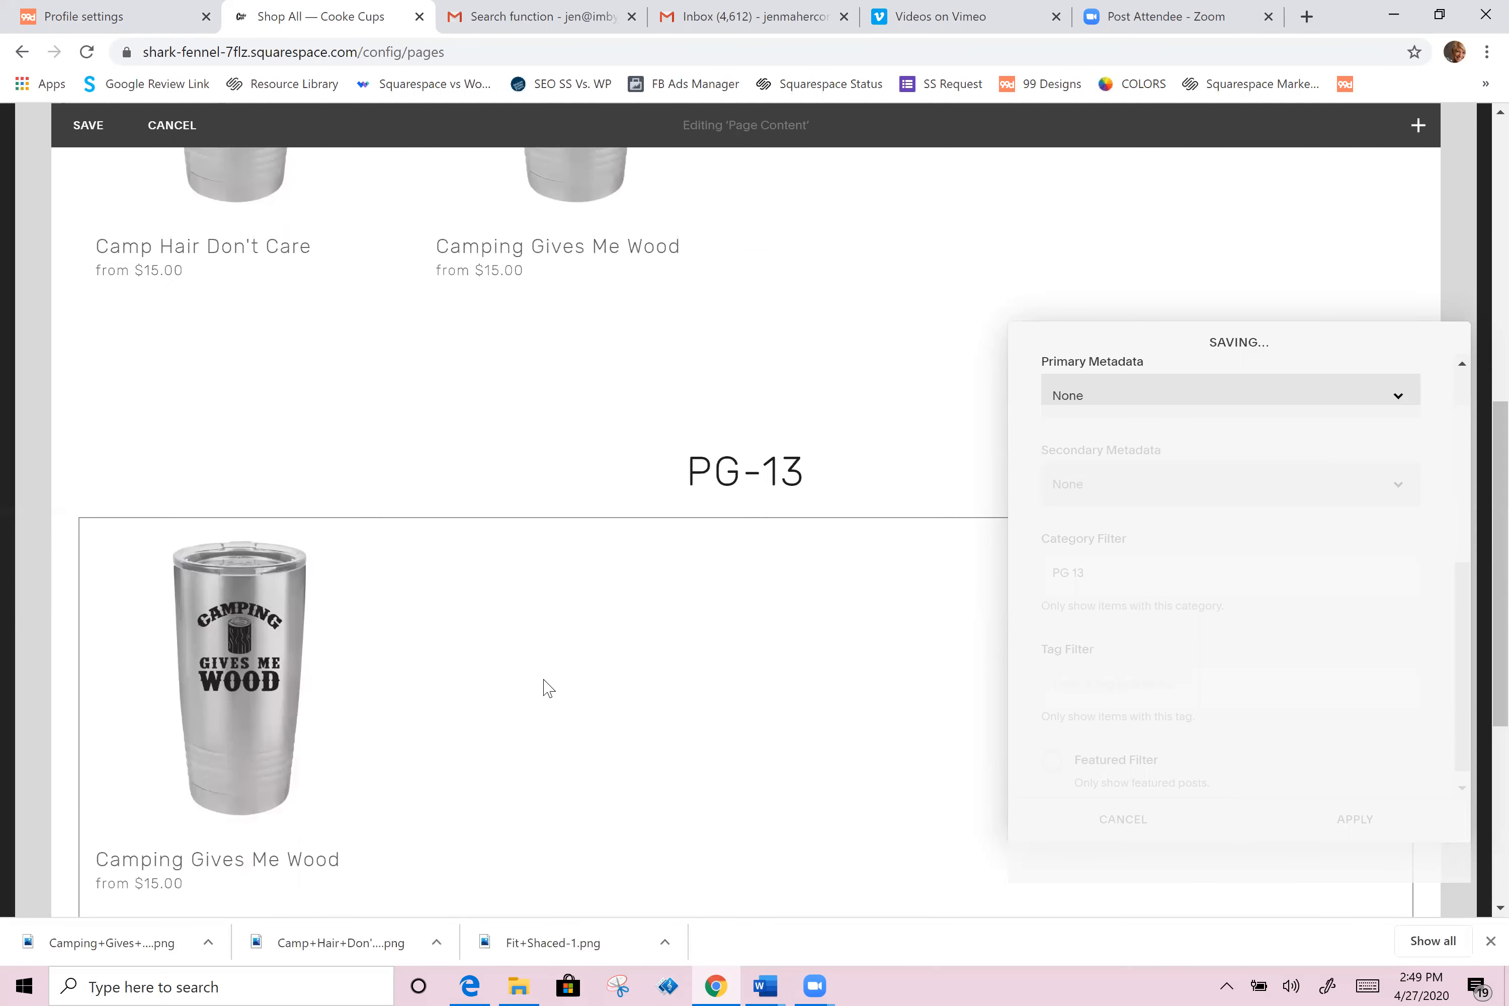
scroll(700, 252, "up", 2)
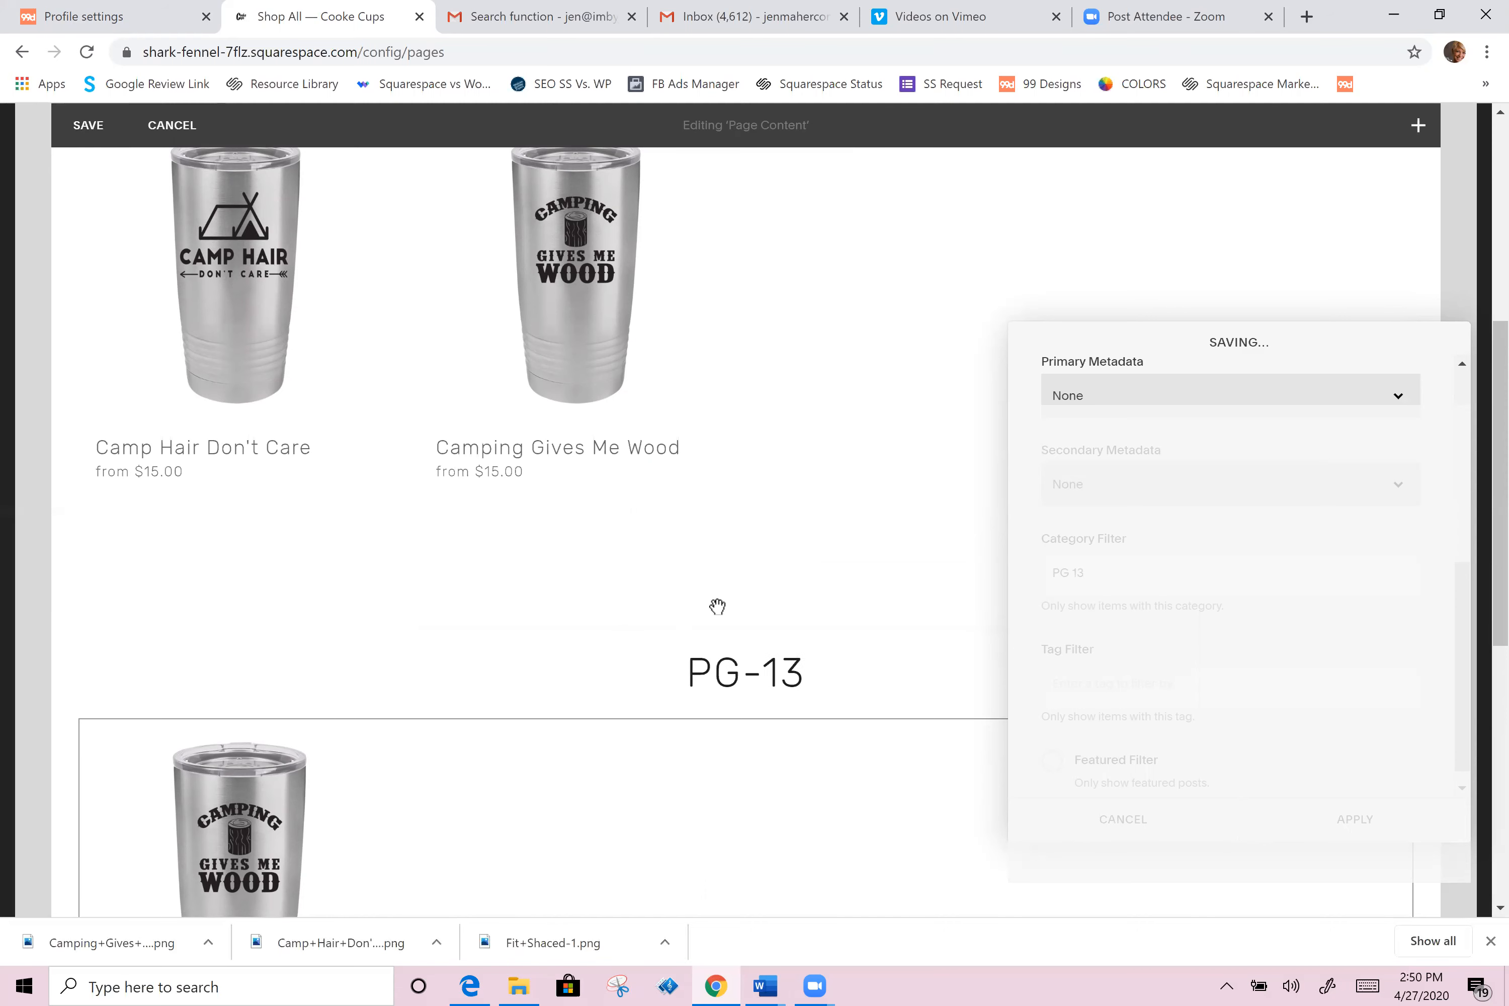
scroll(569, 487, "up", 1)
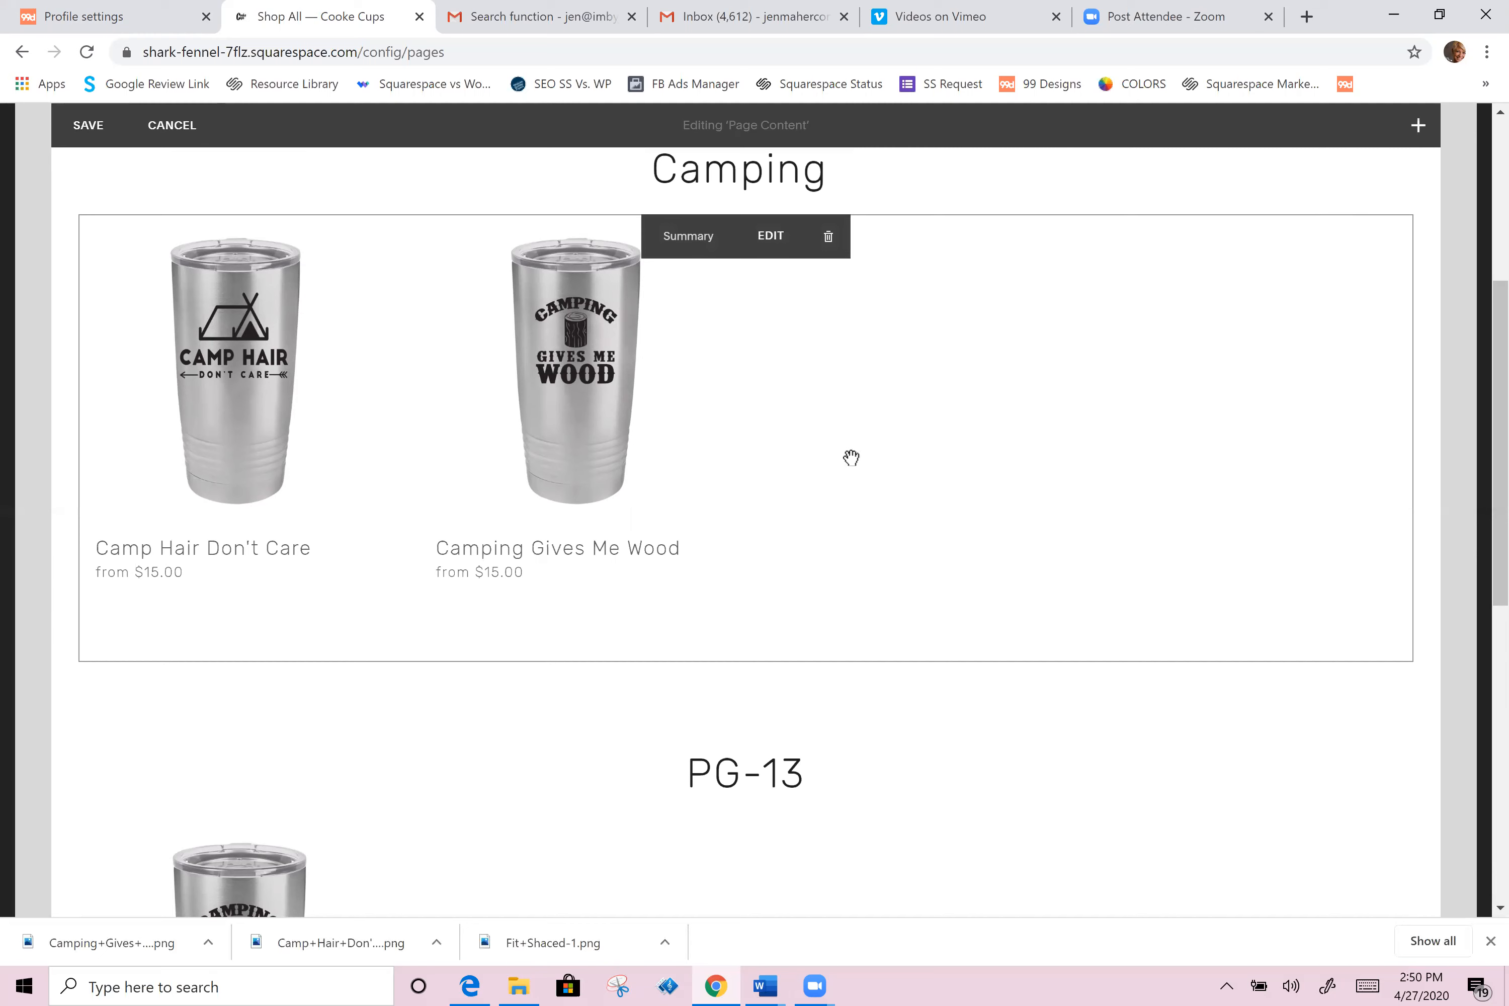
scroll(851, 458, "up", 3)
left_click(96, 279)
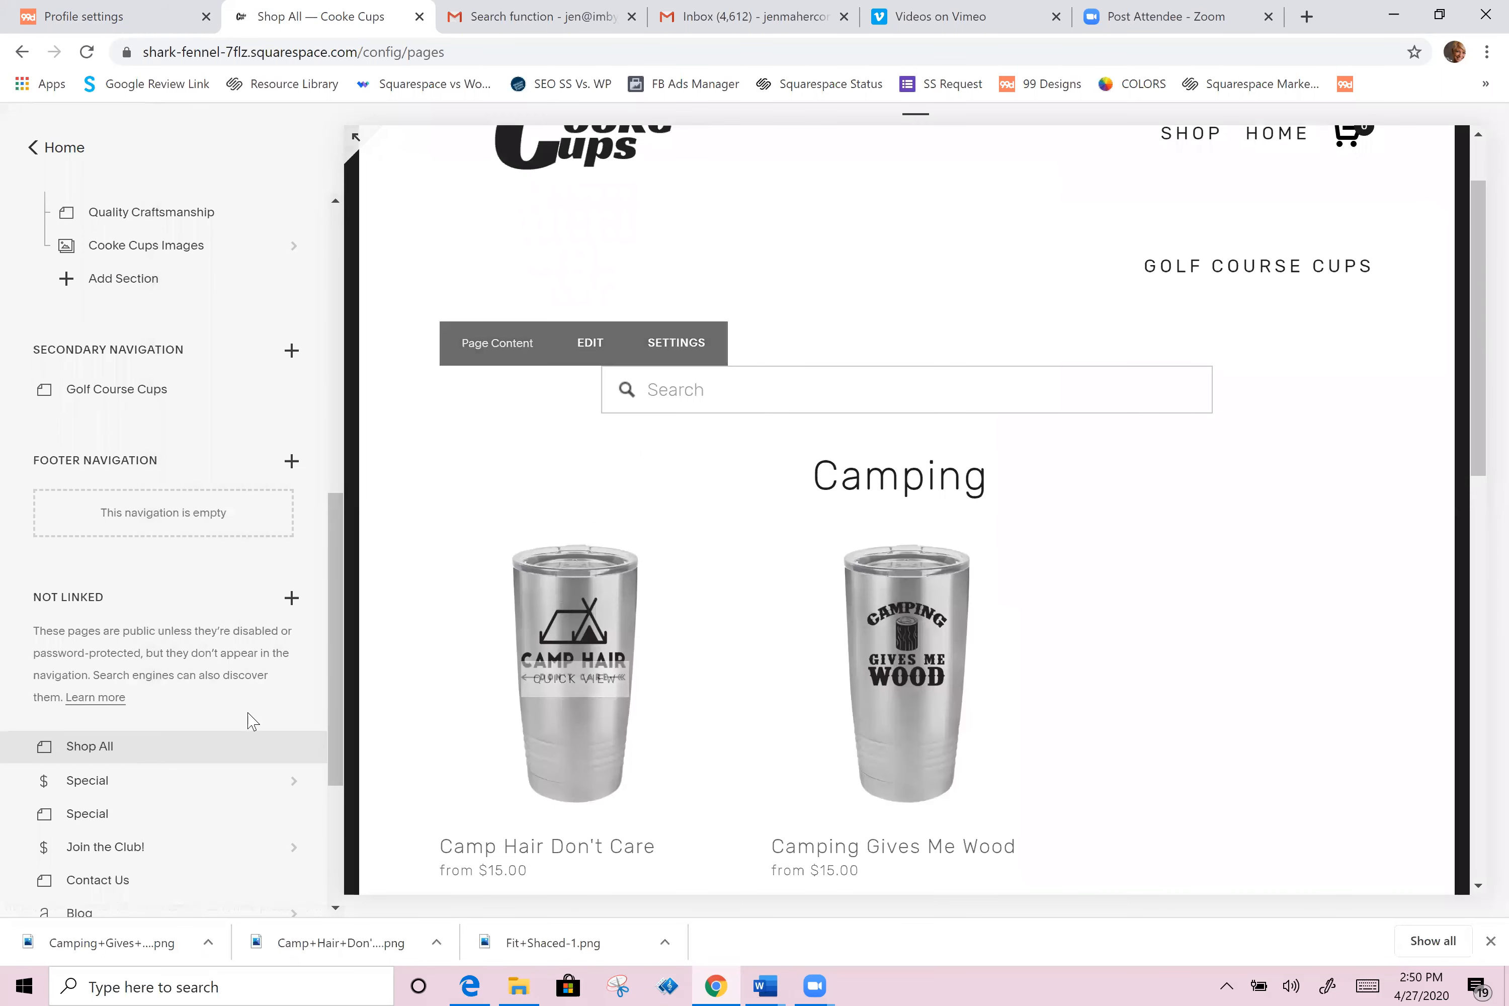
Step: Create a new blank unlinked page named PG-13
scroll(252, 720, "down", 3)
left_click(292, 397)
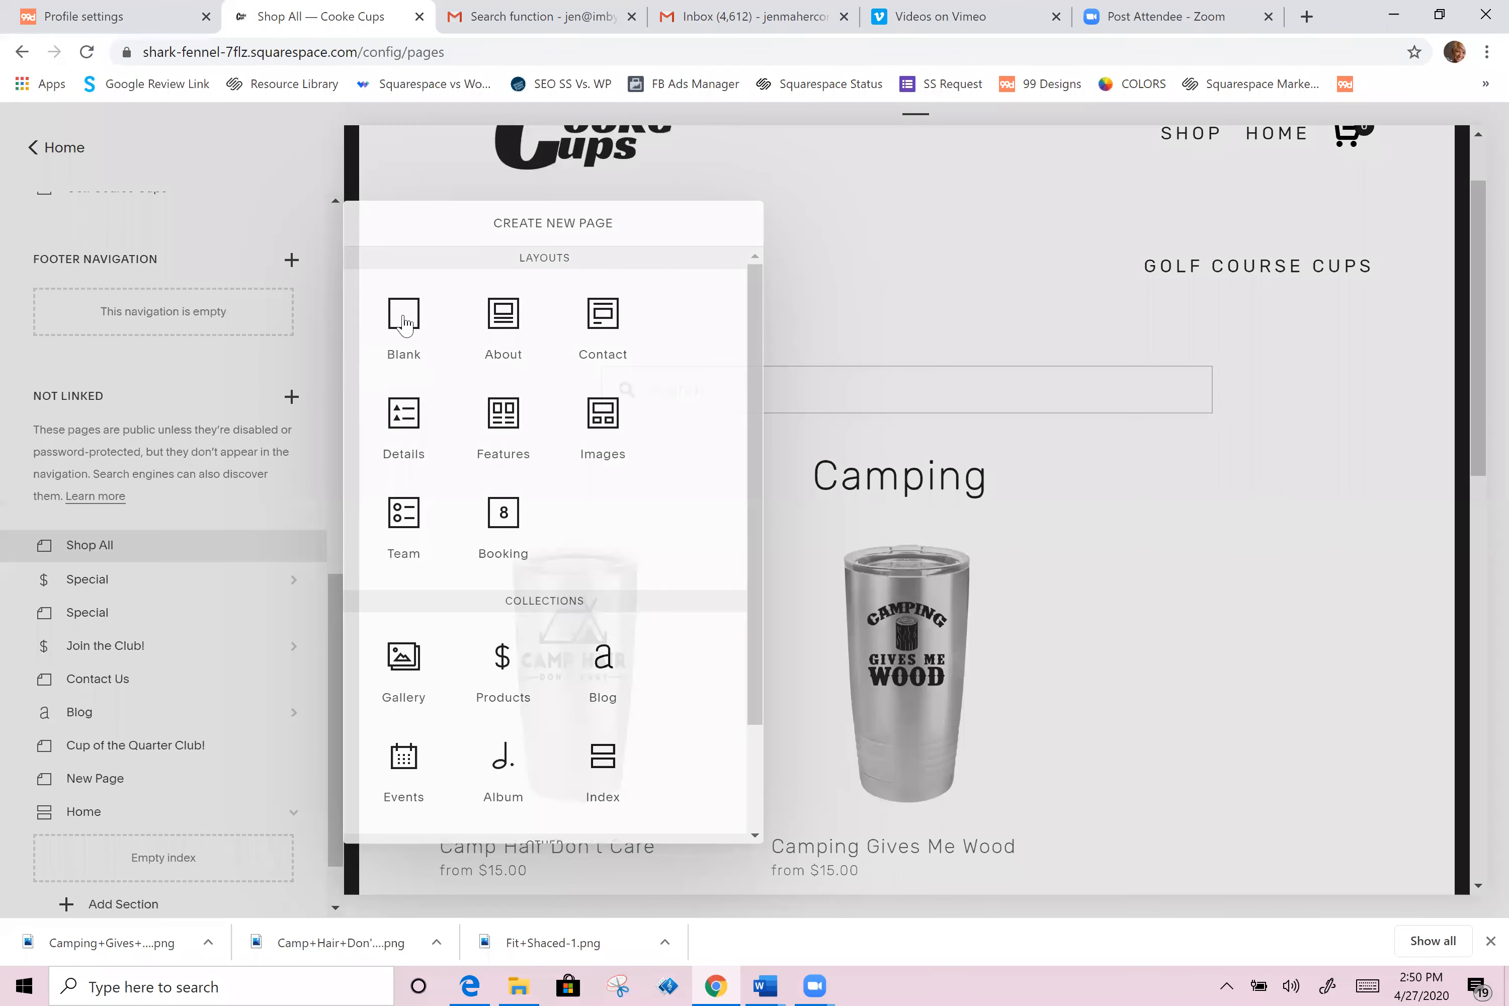
left_click(402, 321)
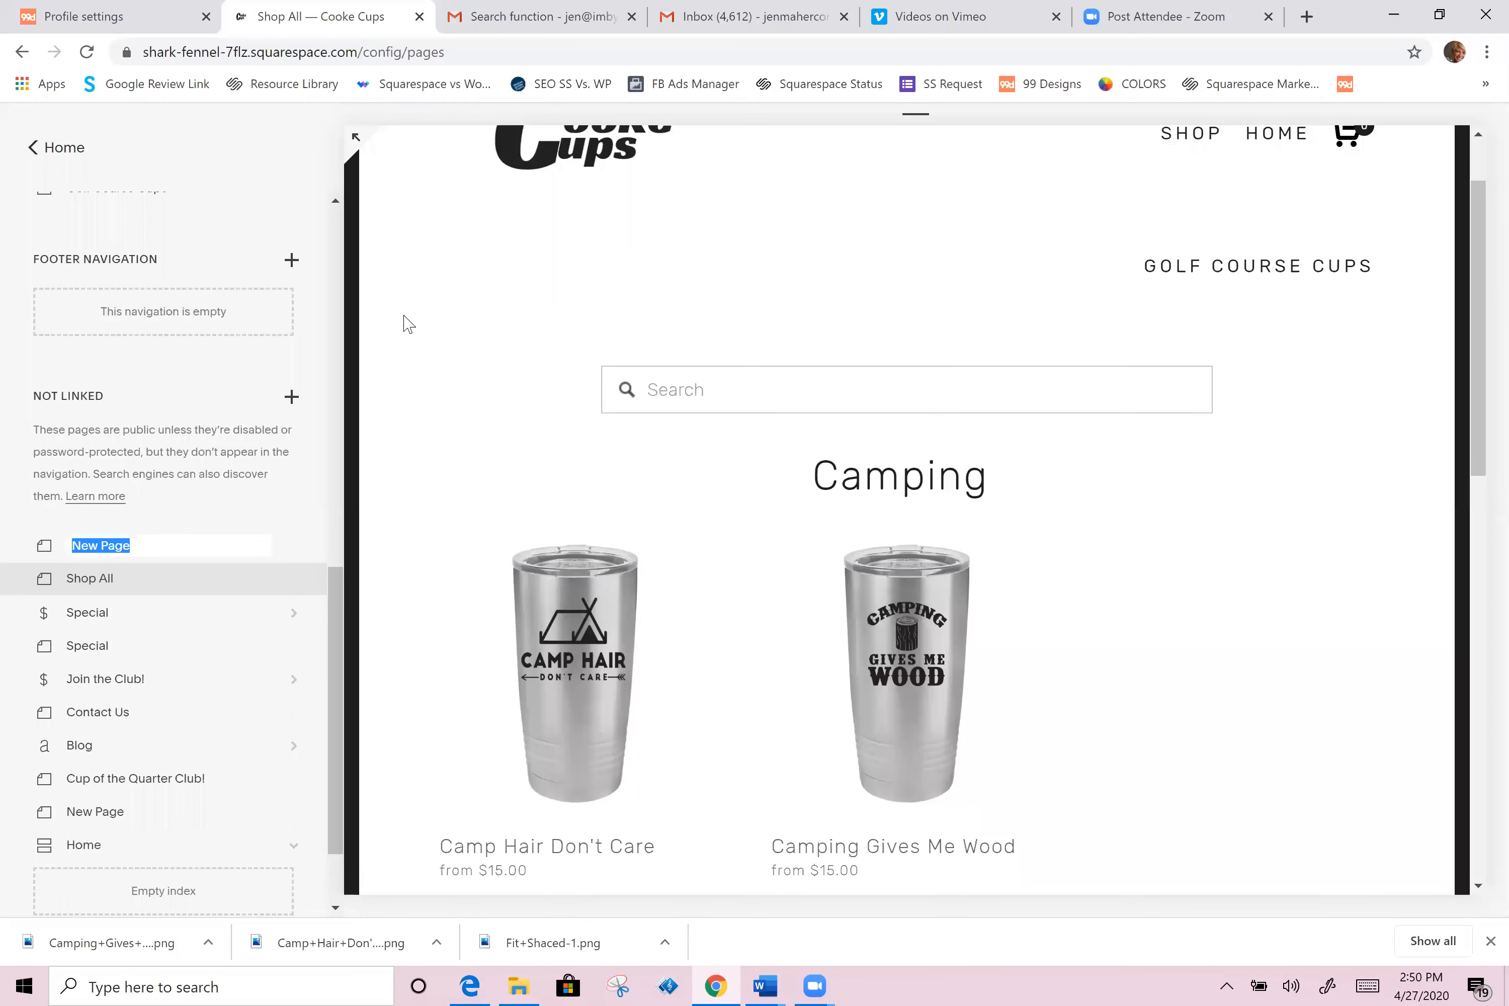
type("PG-13")
key("Return")
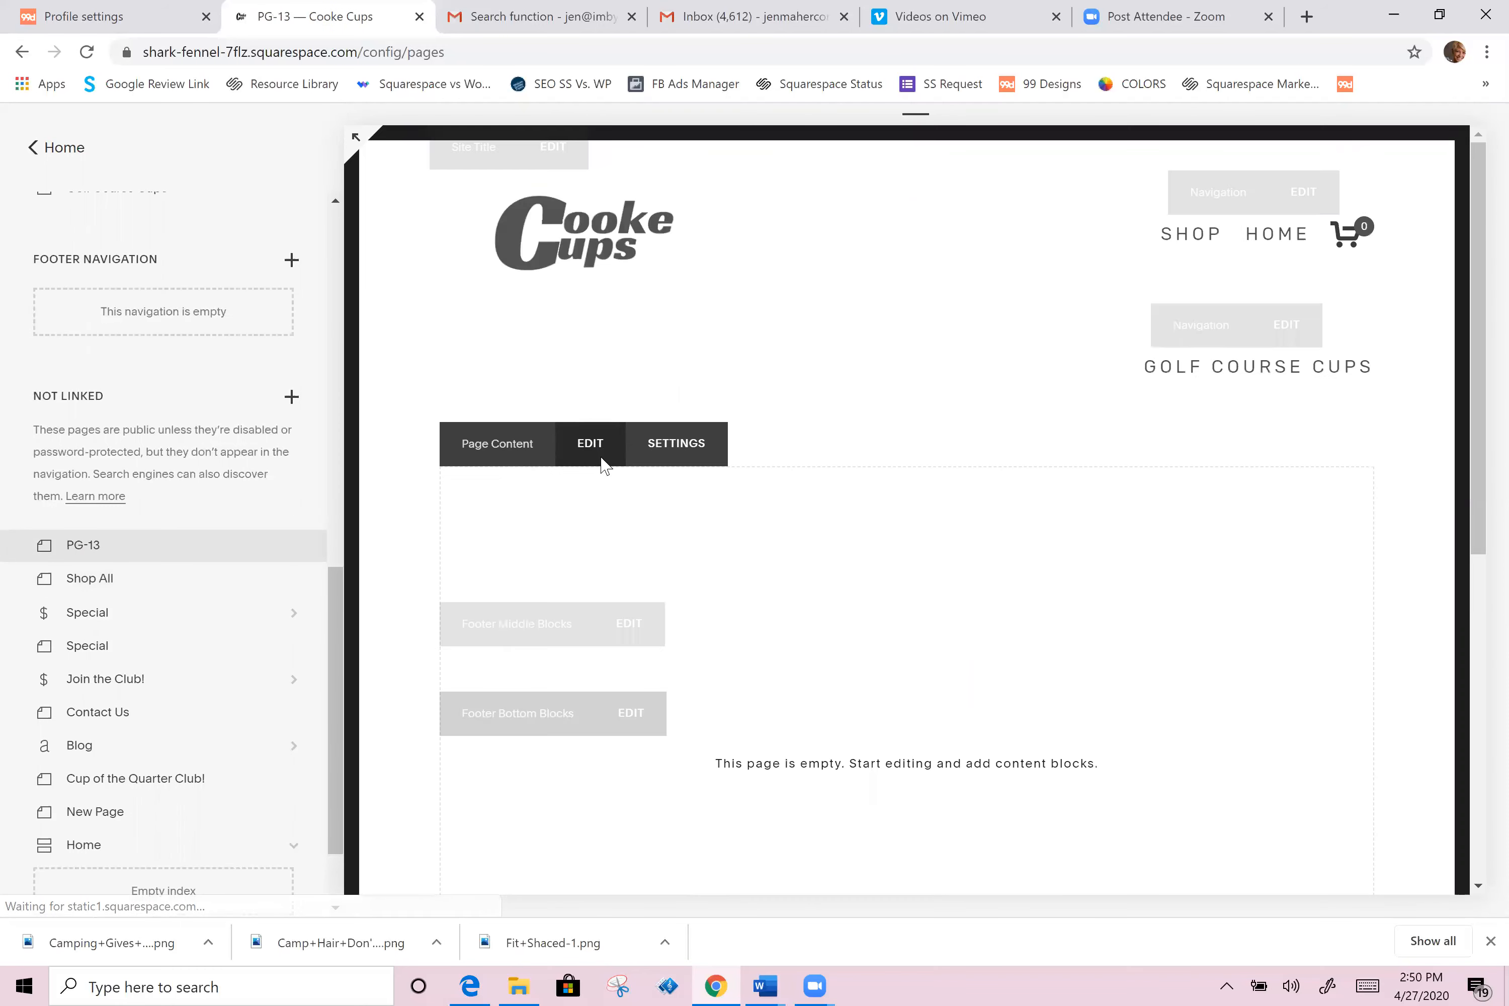
Step: Add a search block to the page, limited to searching the New Products page, and apply it
left_click(592, 446)
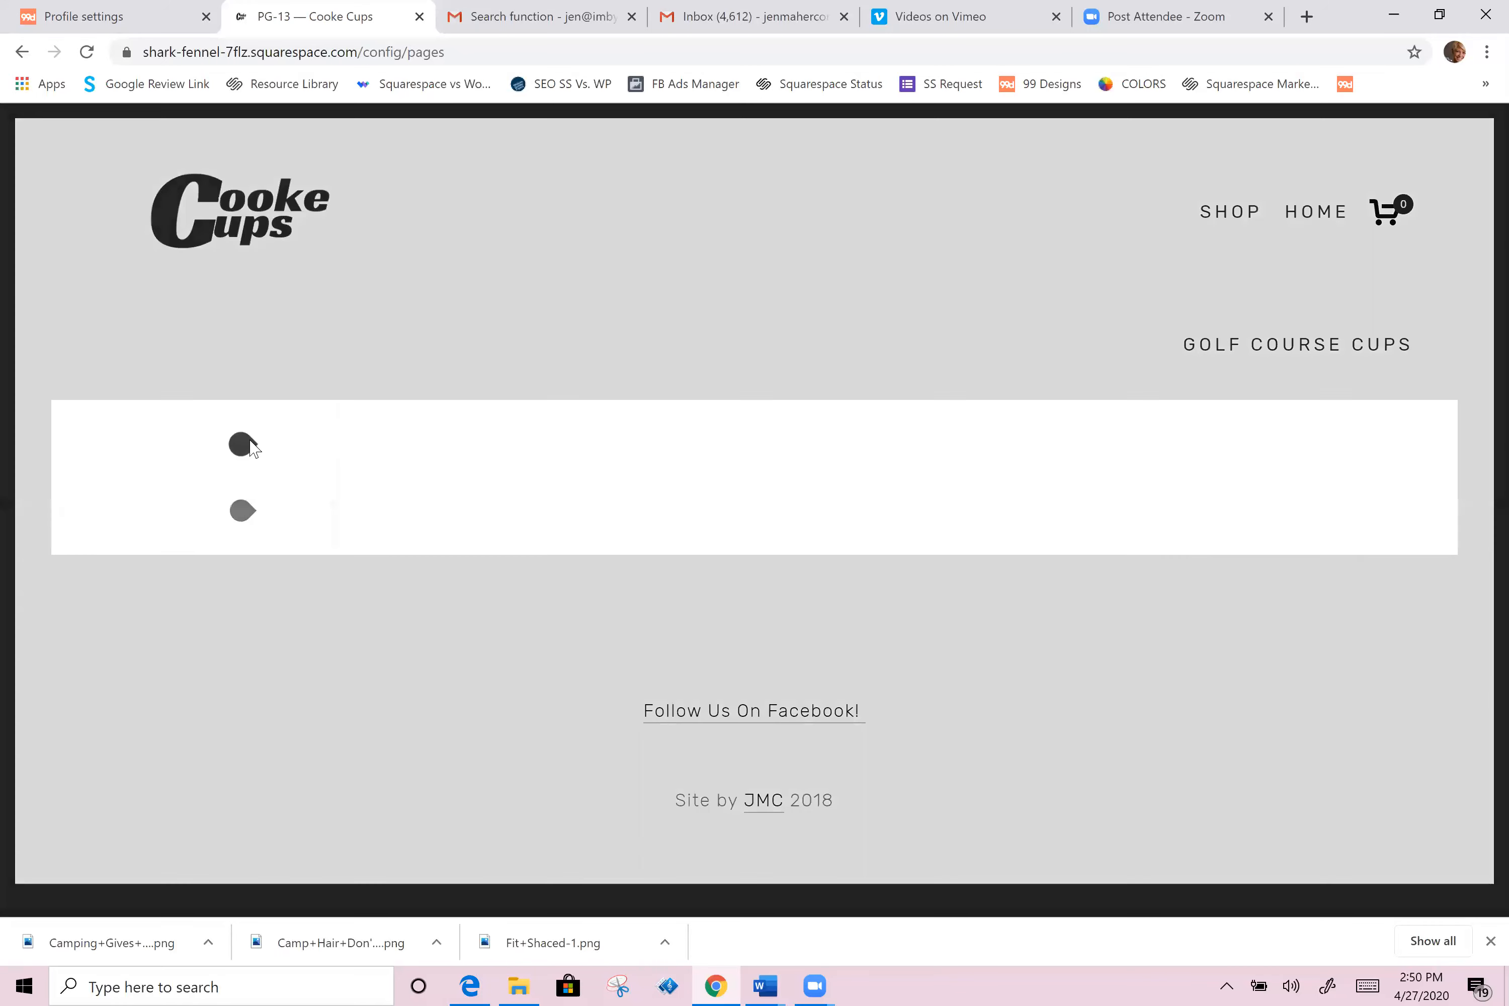
left_click(417, 444)
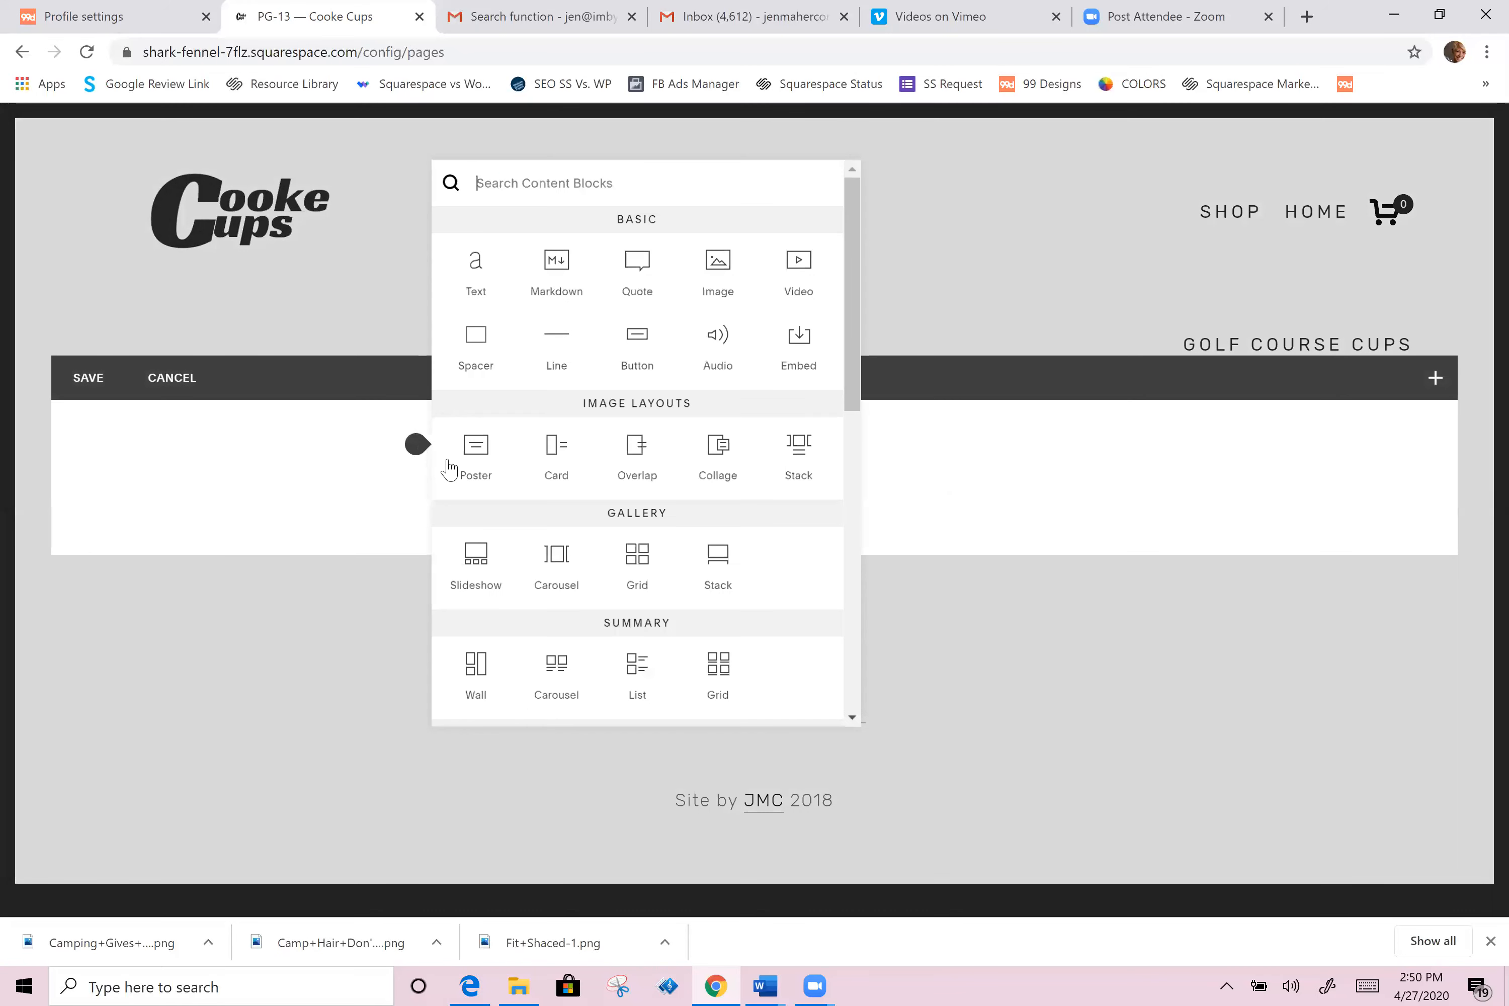
scroll(491, 557, "down", 5)
left_click(486, 657)
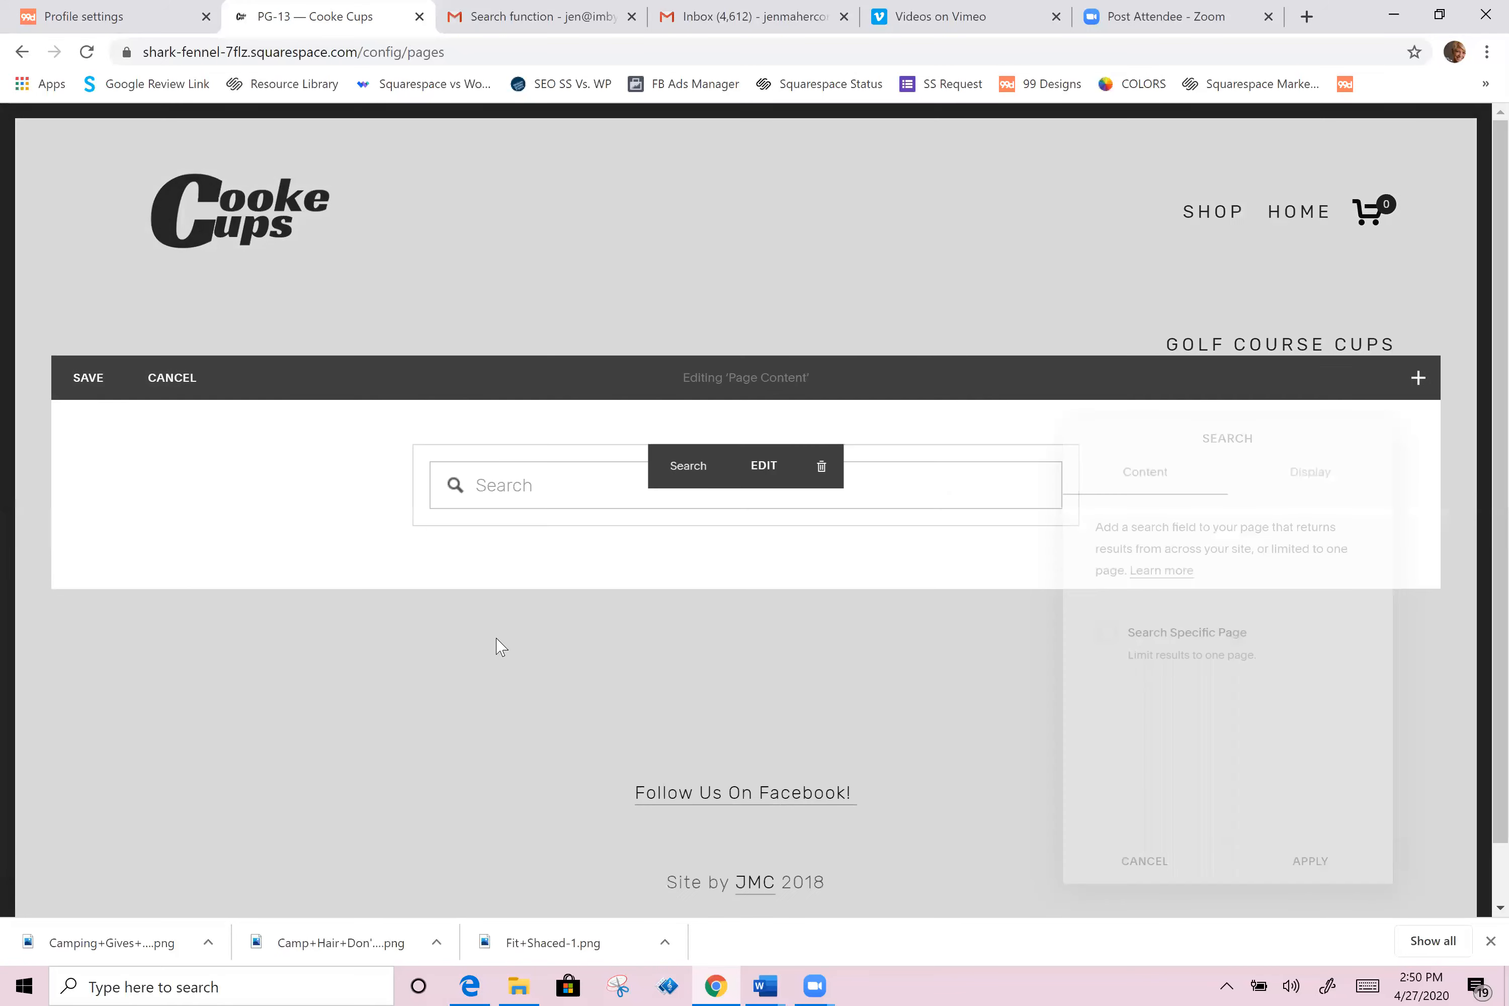
left_click(1102, 633)
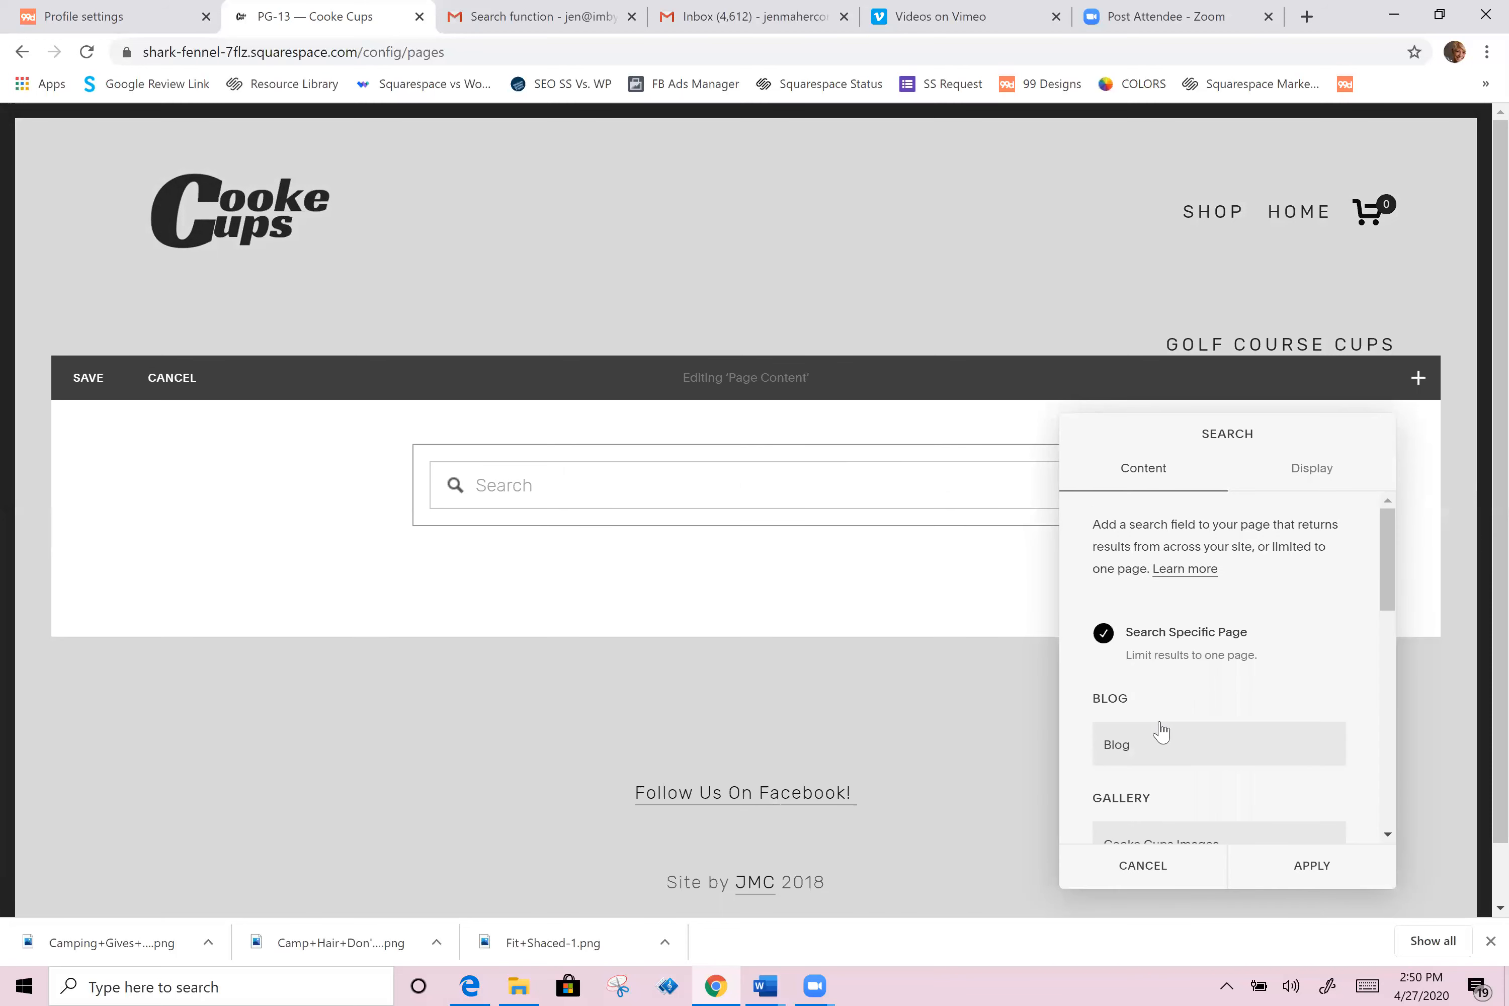
scroll(1159, 727, "down", 5)
scroll(1158, 738, "down", 3)
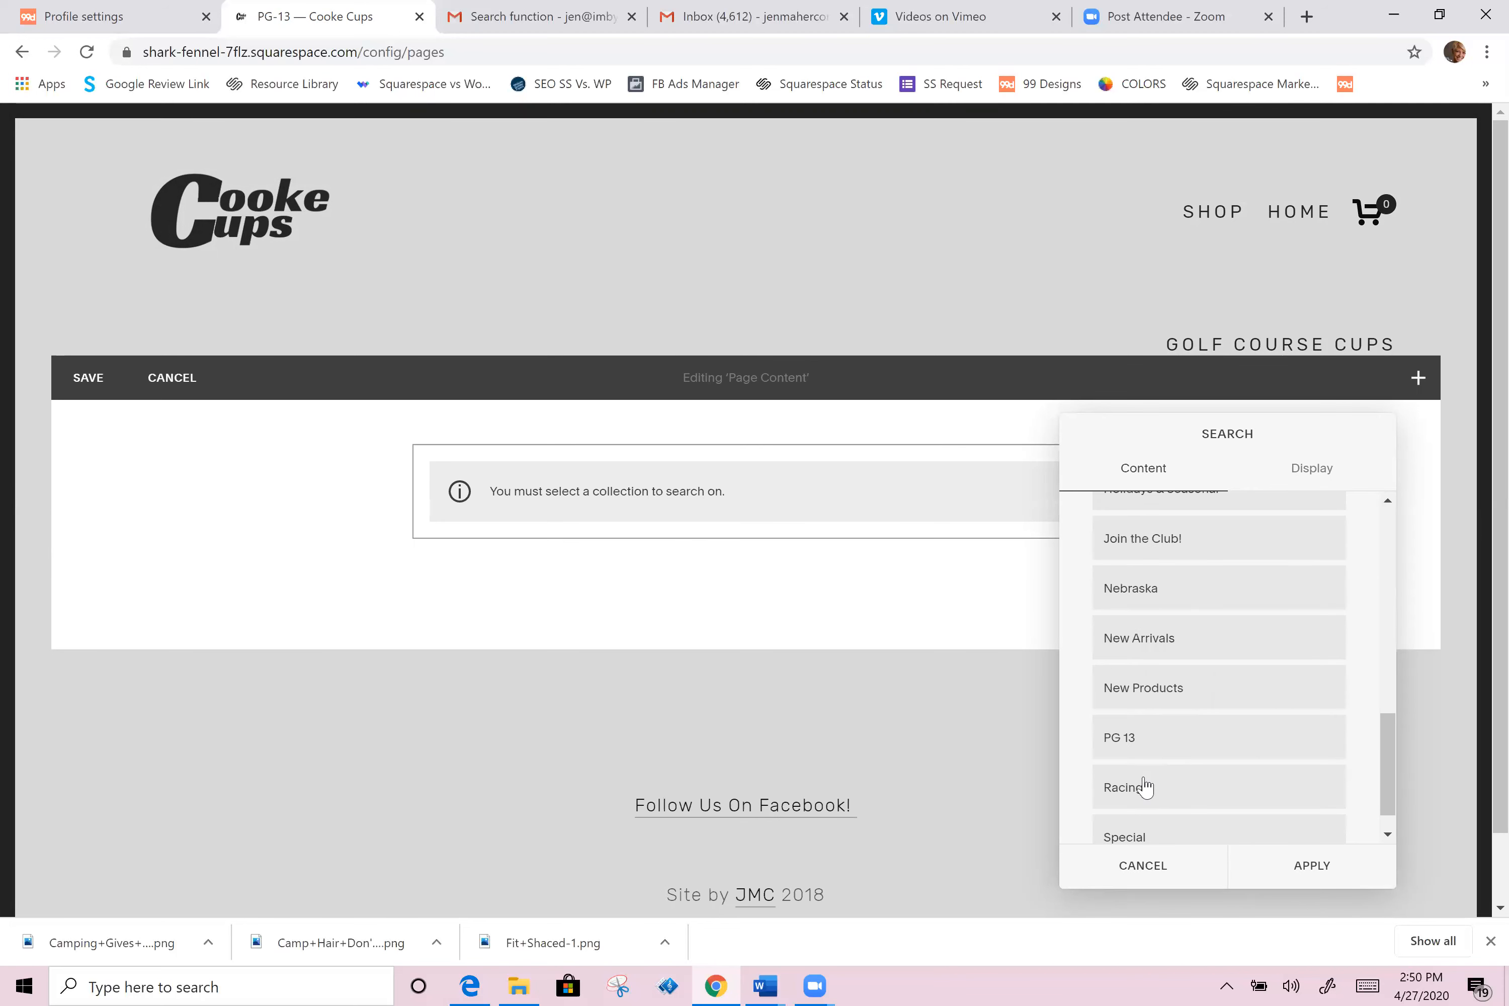
left_click(1147, 687)
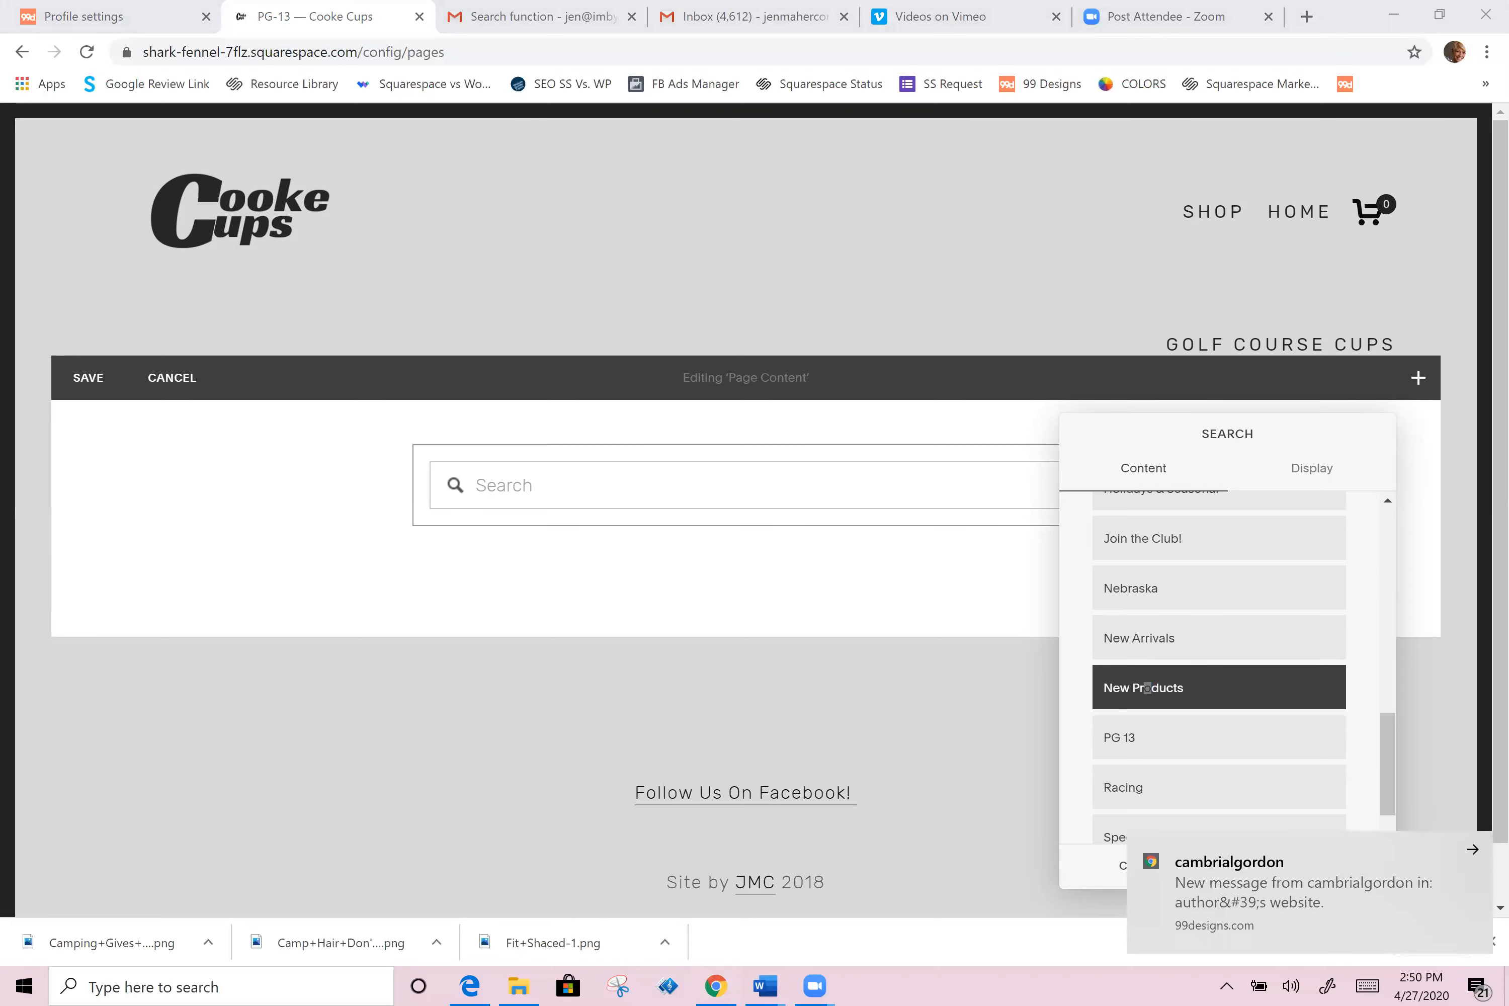
left_click(1306, 865)
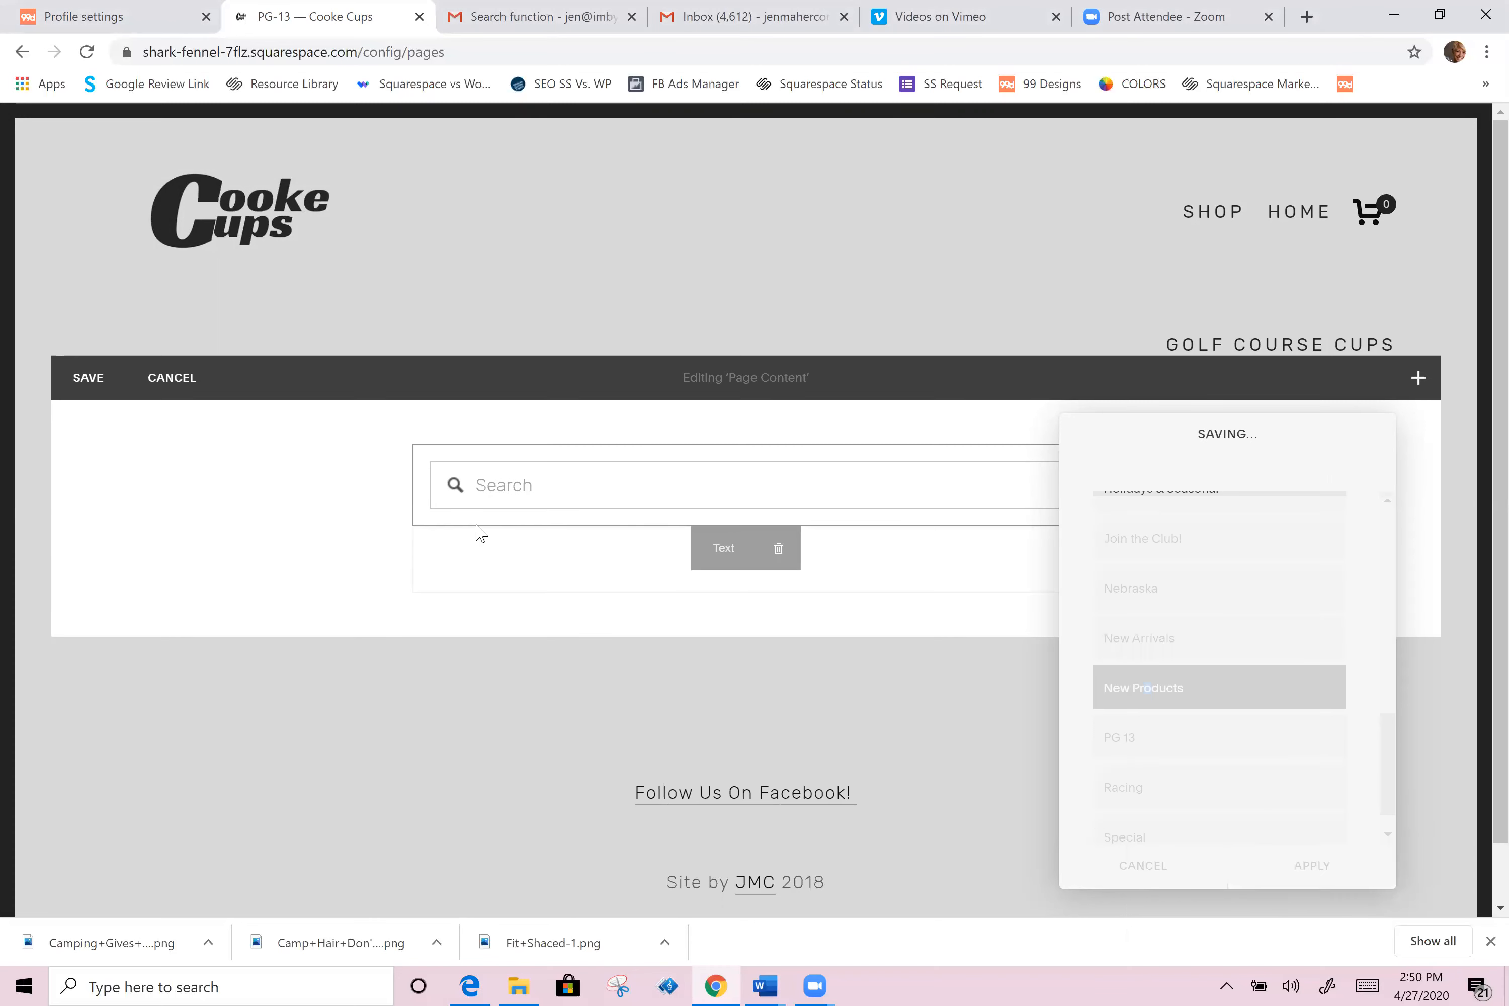
Step: Insert a Grid summary block below the search that displays the New Products collection
left_click(411, 526)
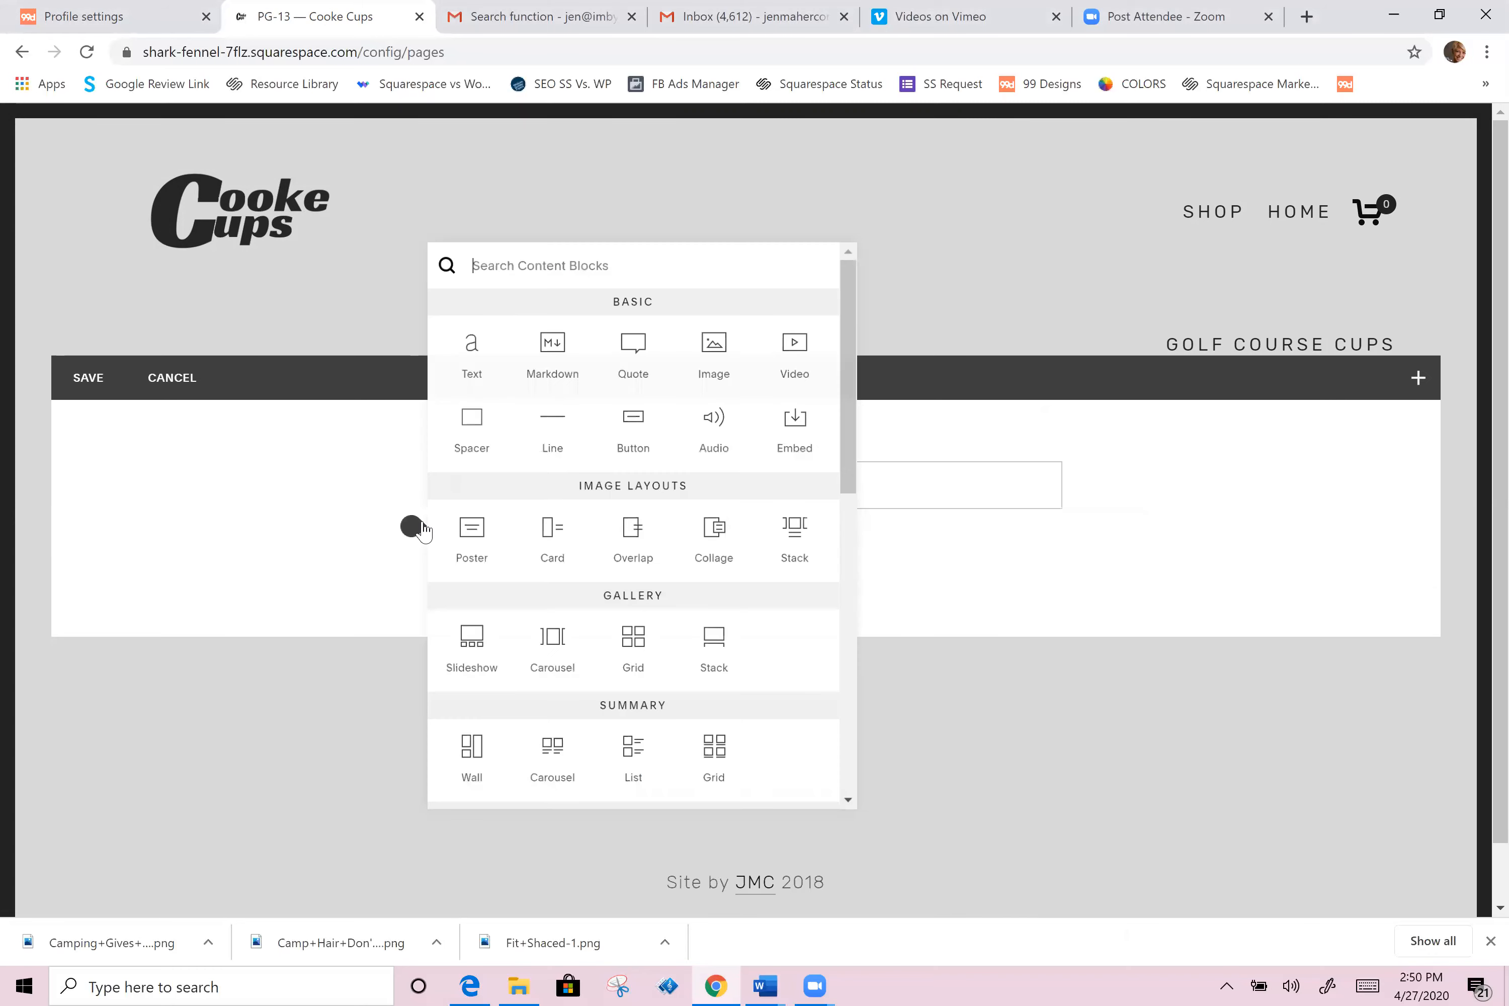
scroll(696, 584, "down", 3)
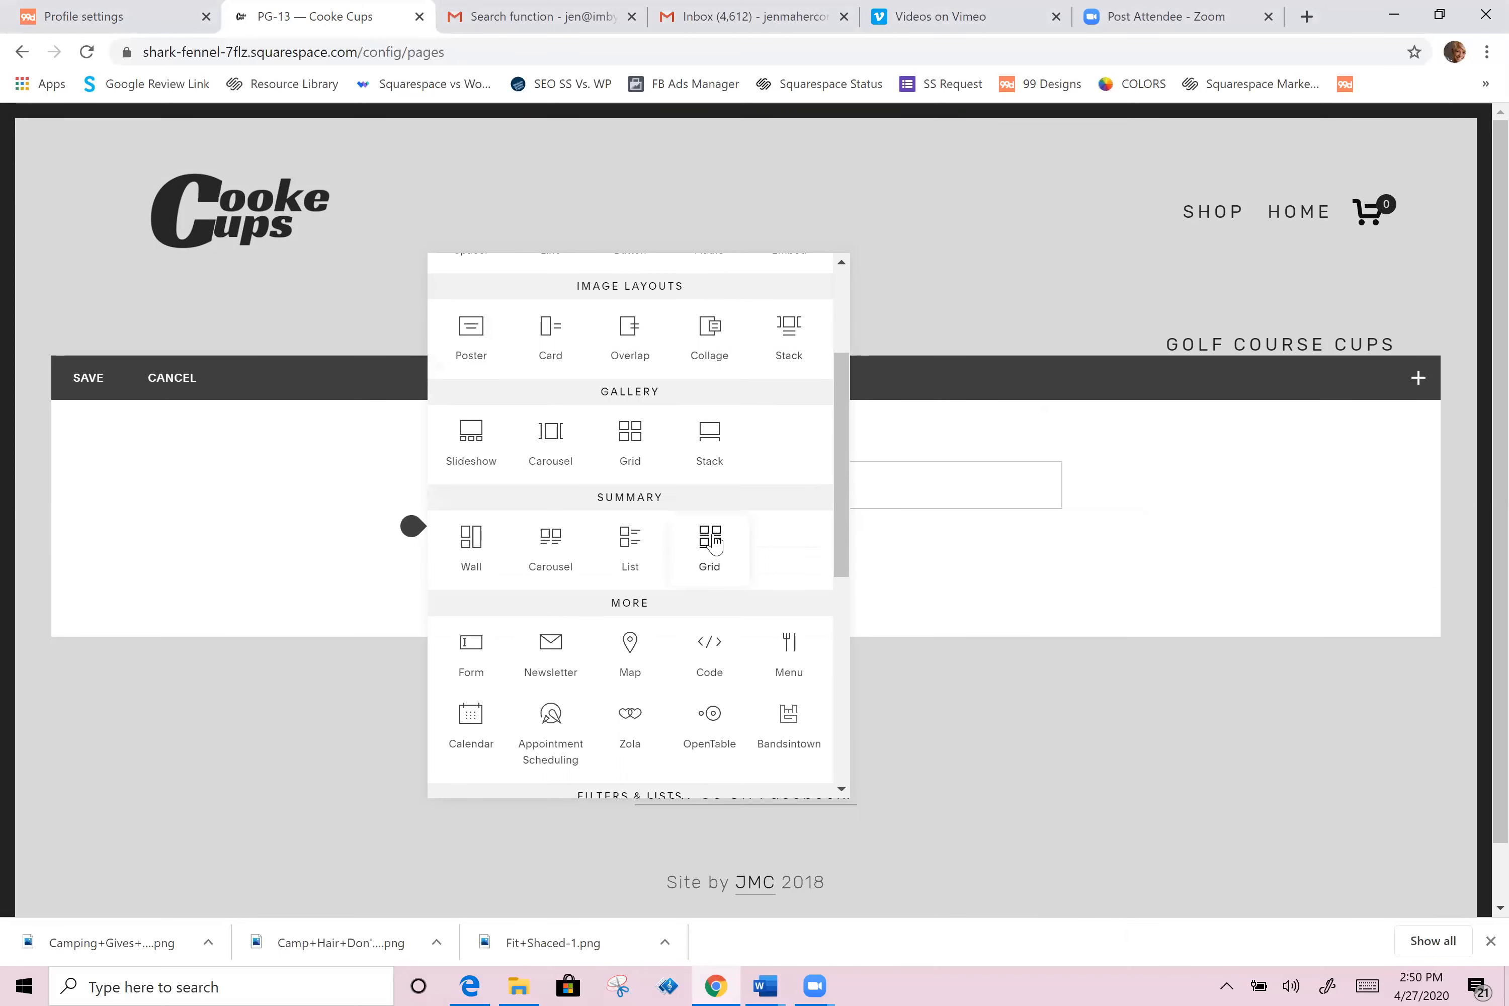
left_click(714, 543)
scroll(1102, 693, "down", 2)
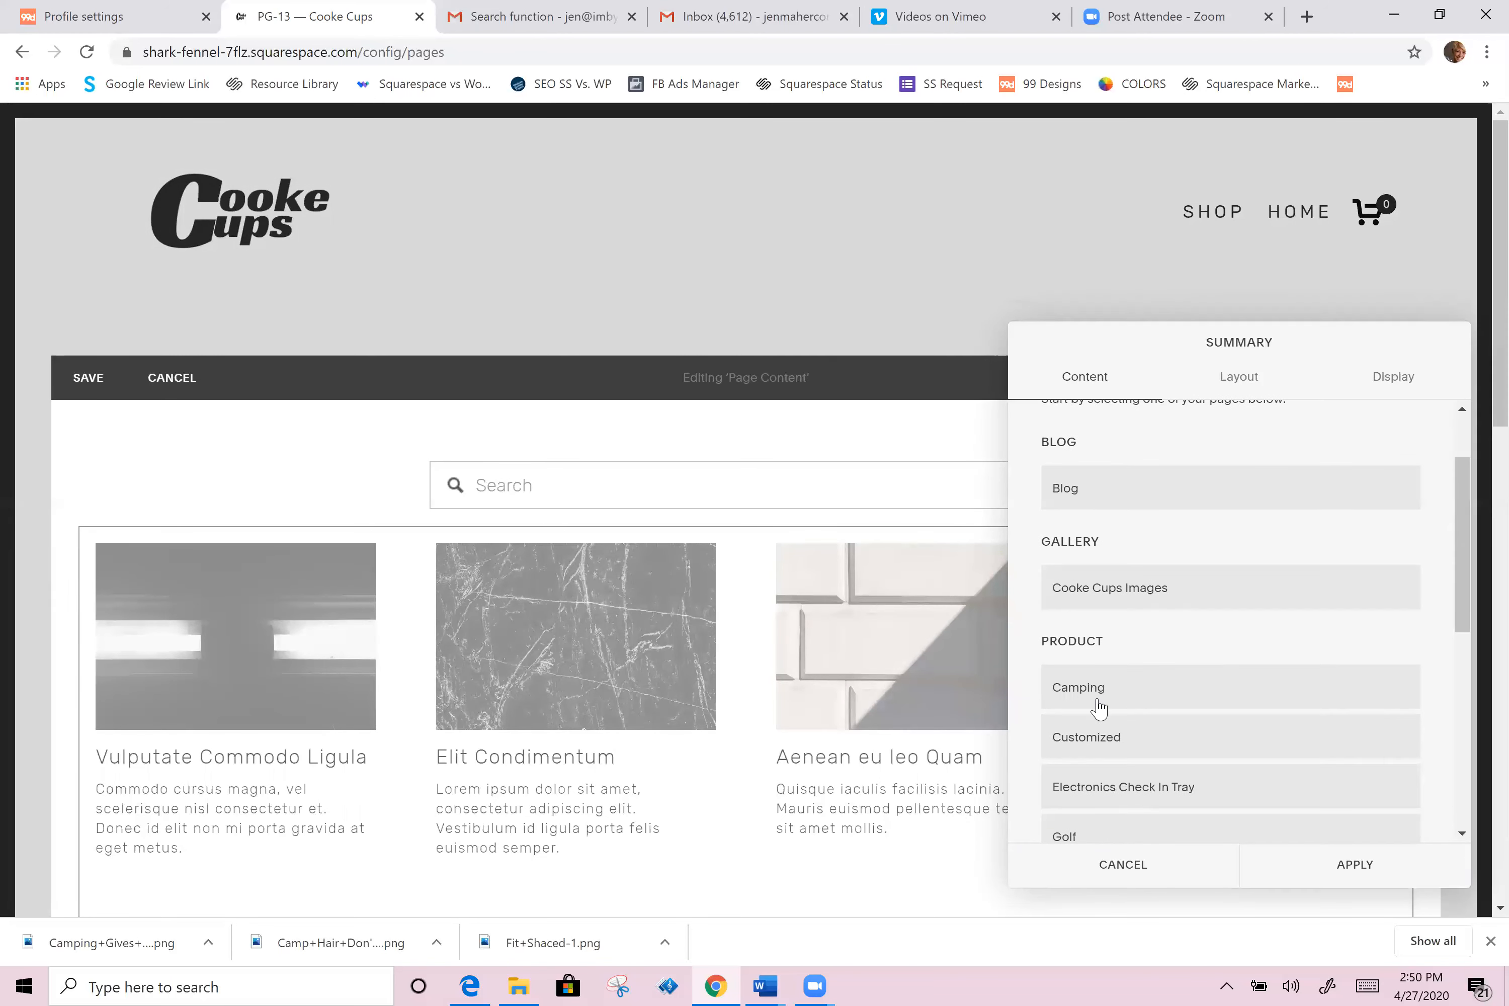
scroll(1107, 737, "down", 5)
scroll(1102, 797, "down", 2)
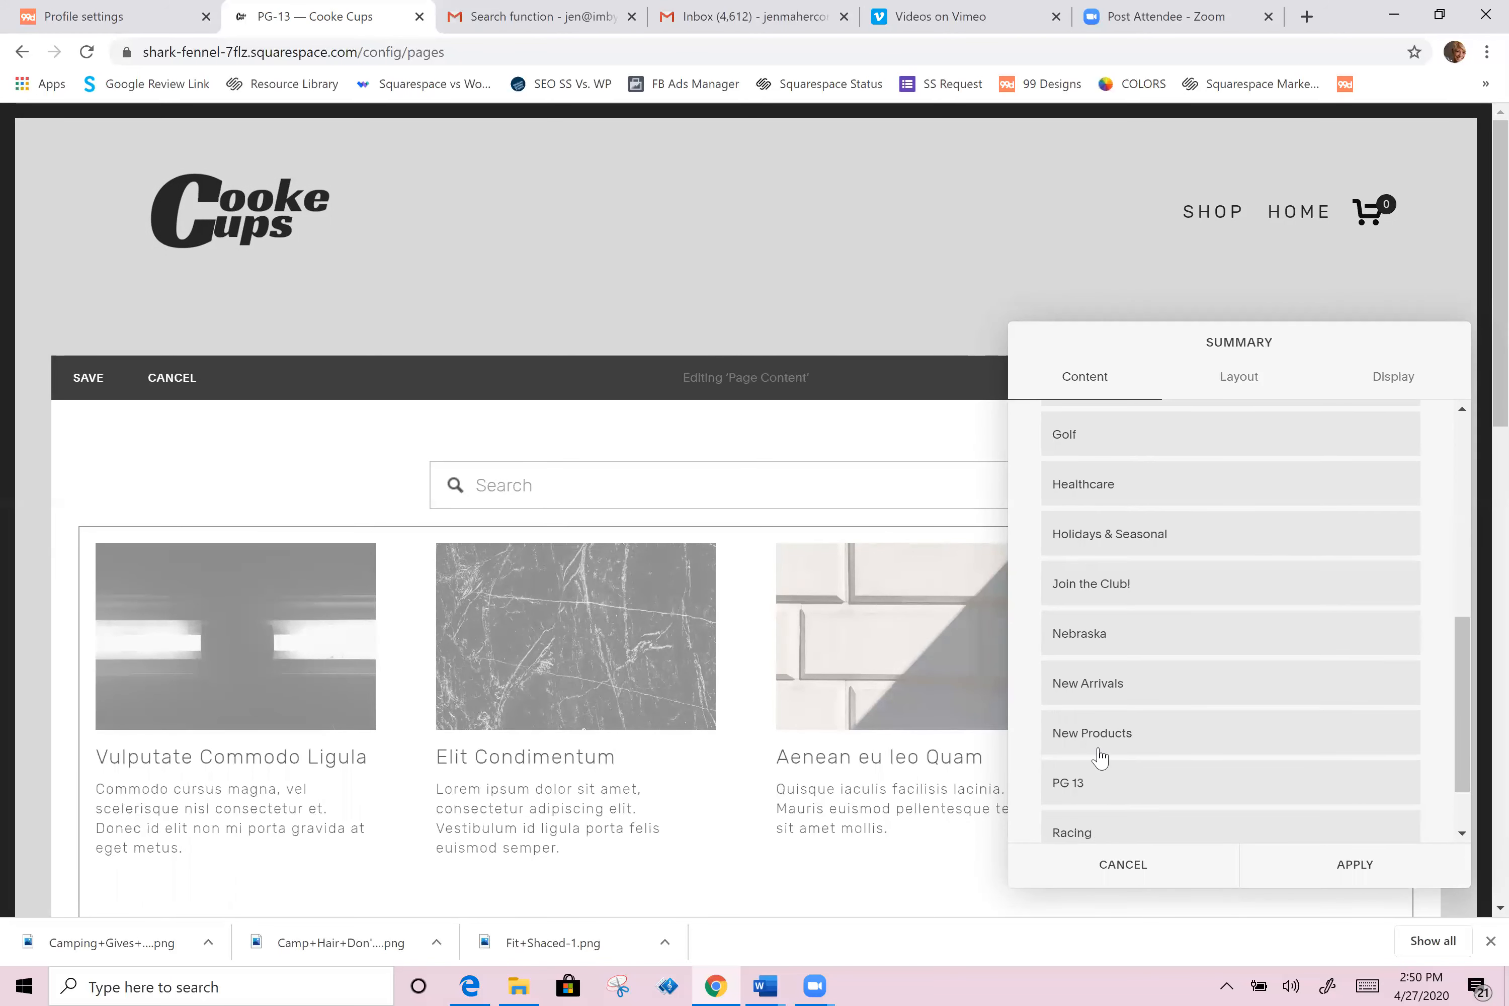
left_click(1100, 740)
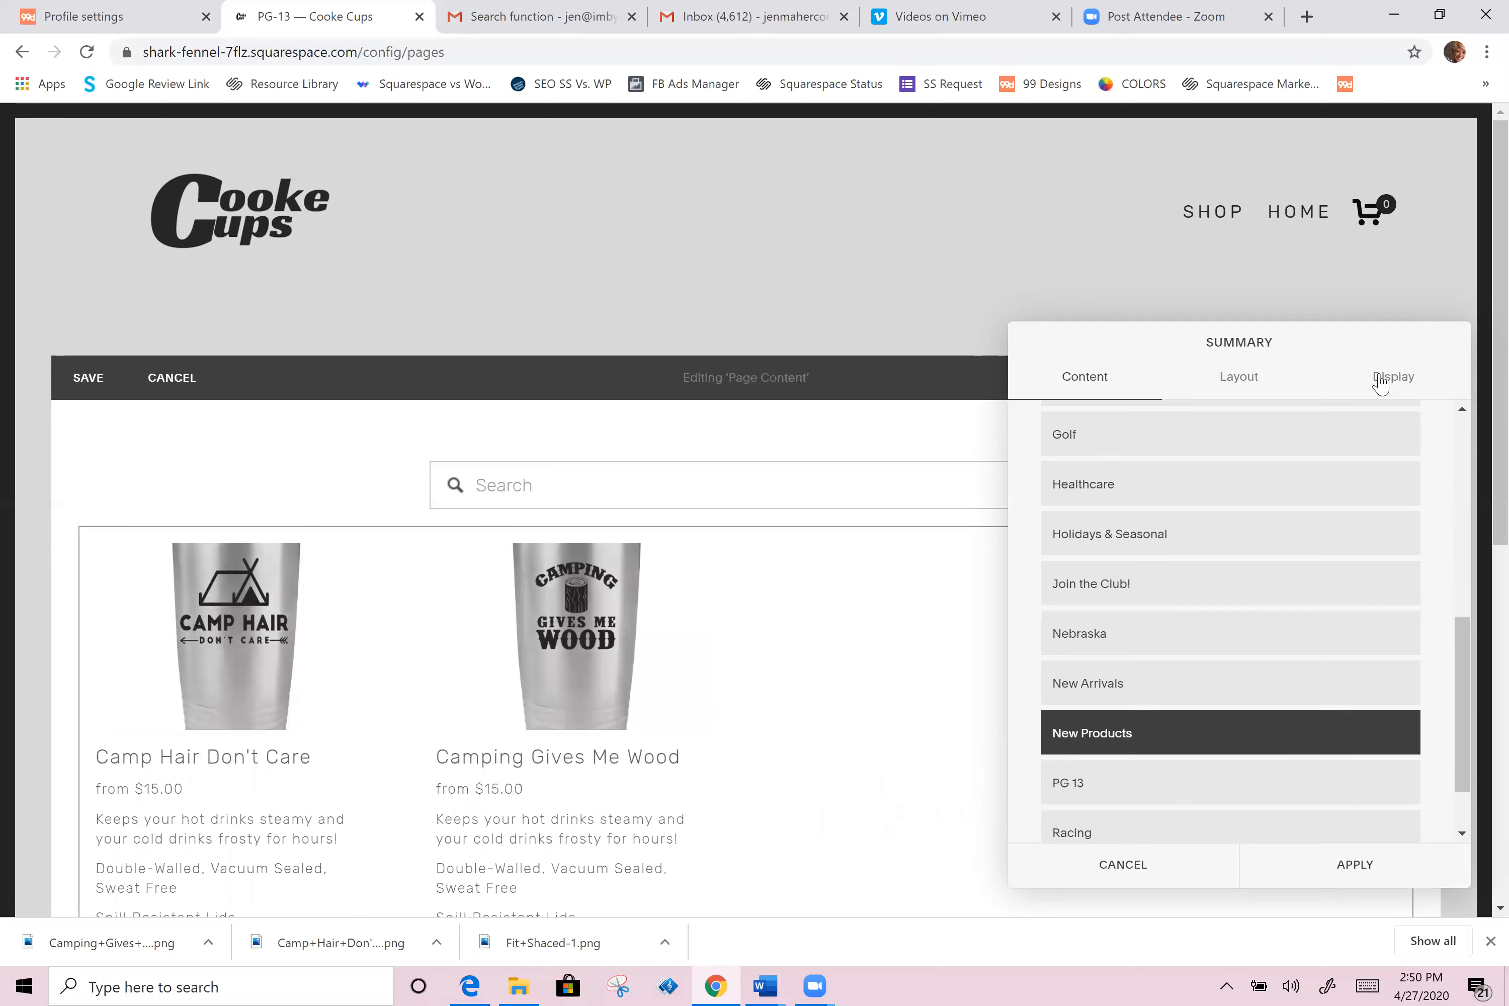
Step: Filter the summary block to the PG 13 category and apply the settings
left_click(1241, 388)
scroll(1149, 542, "up", 3)
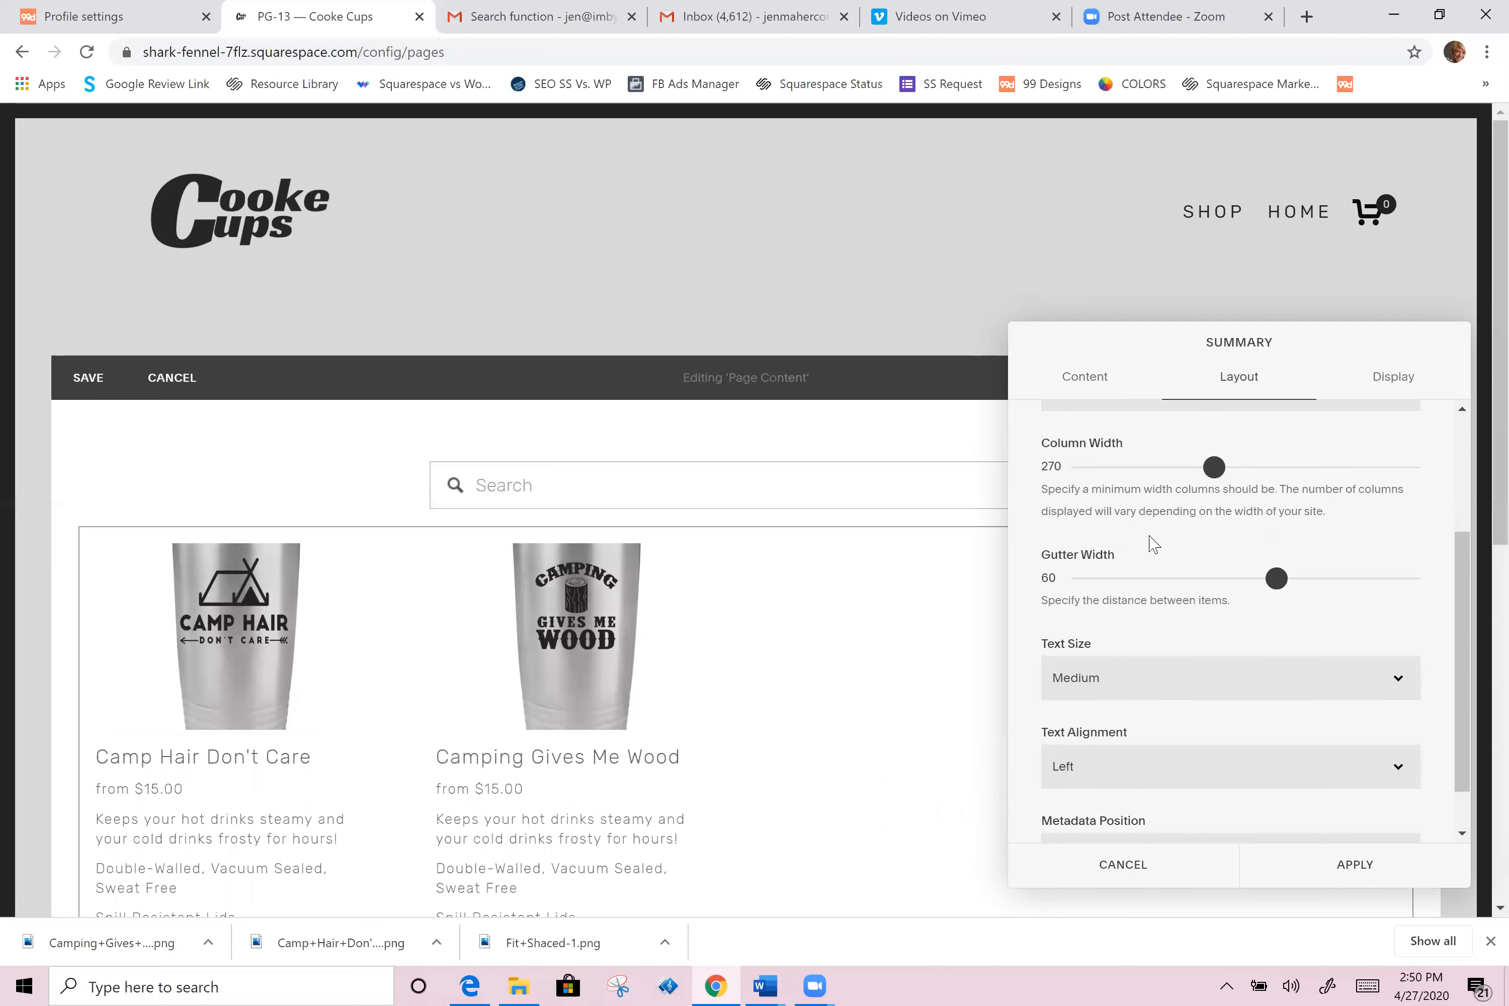
left_click(1133, 584)
left_click(1217, 616)
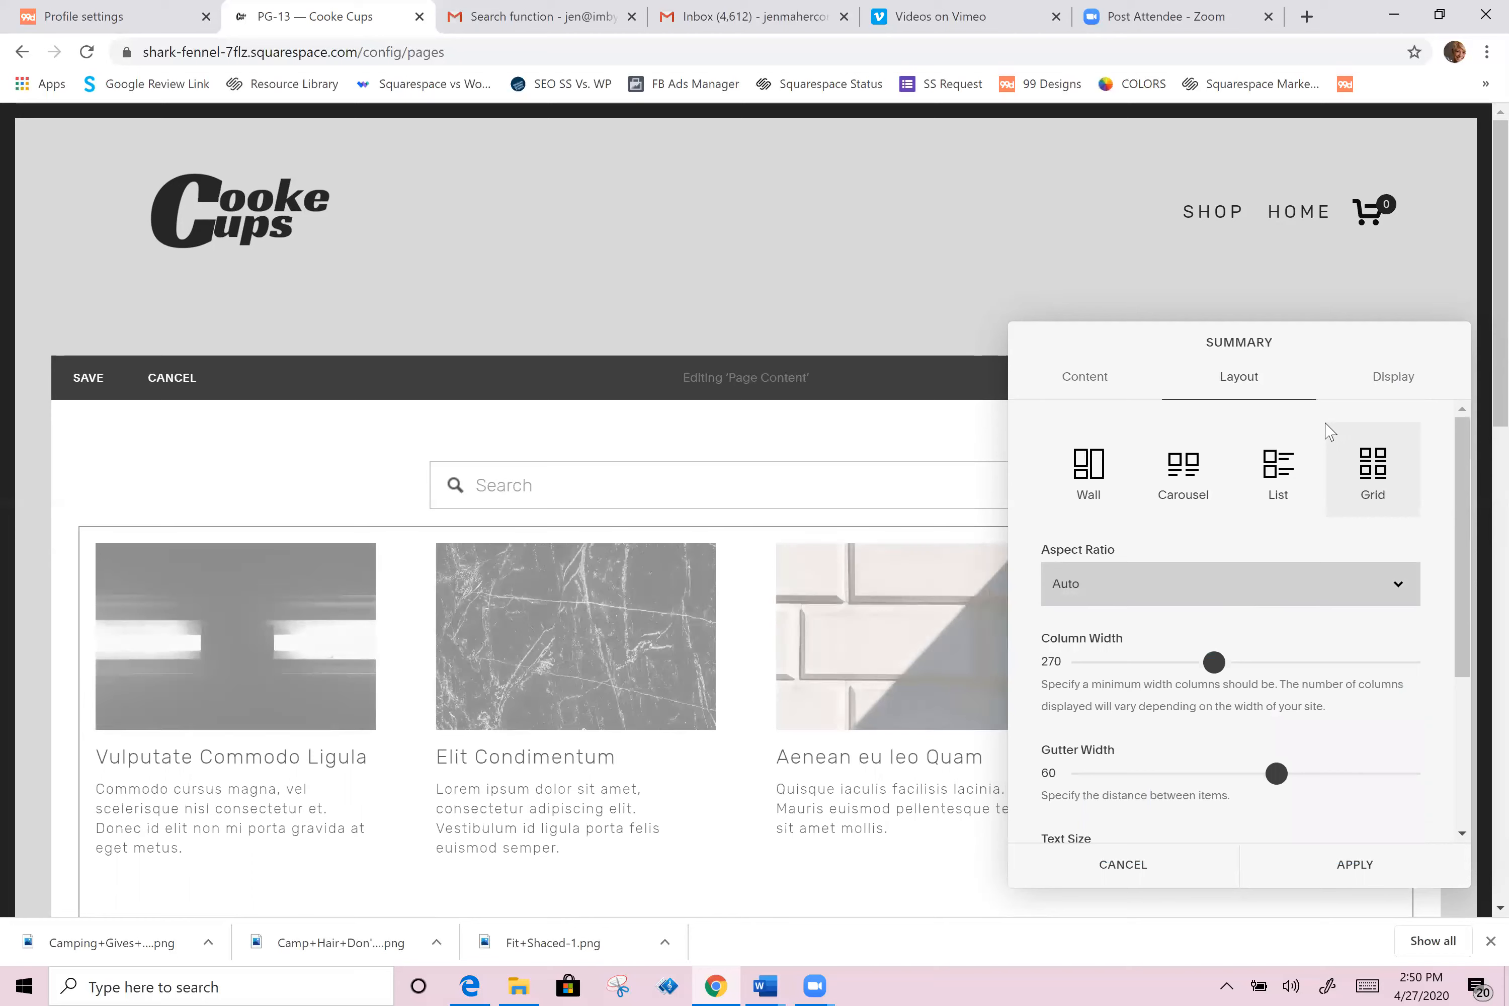
left_click(1386, 379)
scroll(1139, 704, "down", 3)
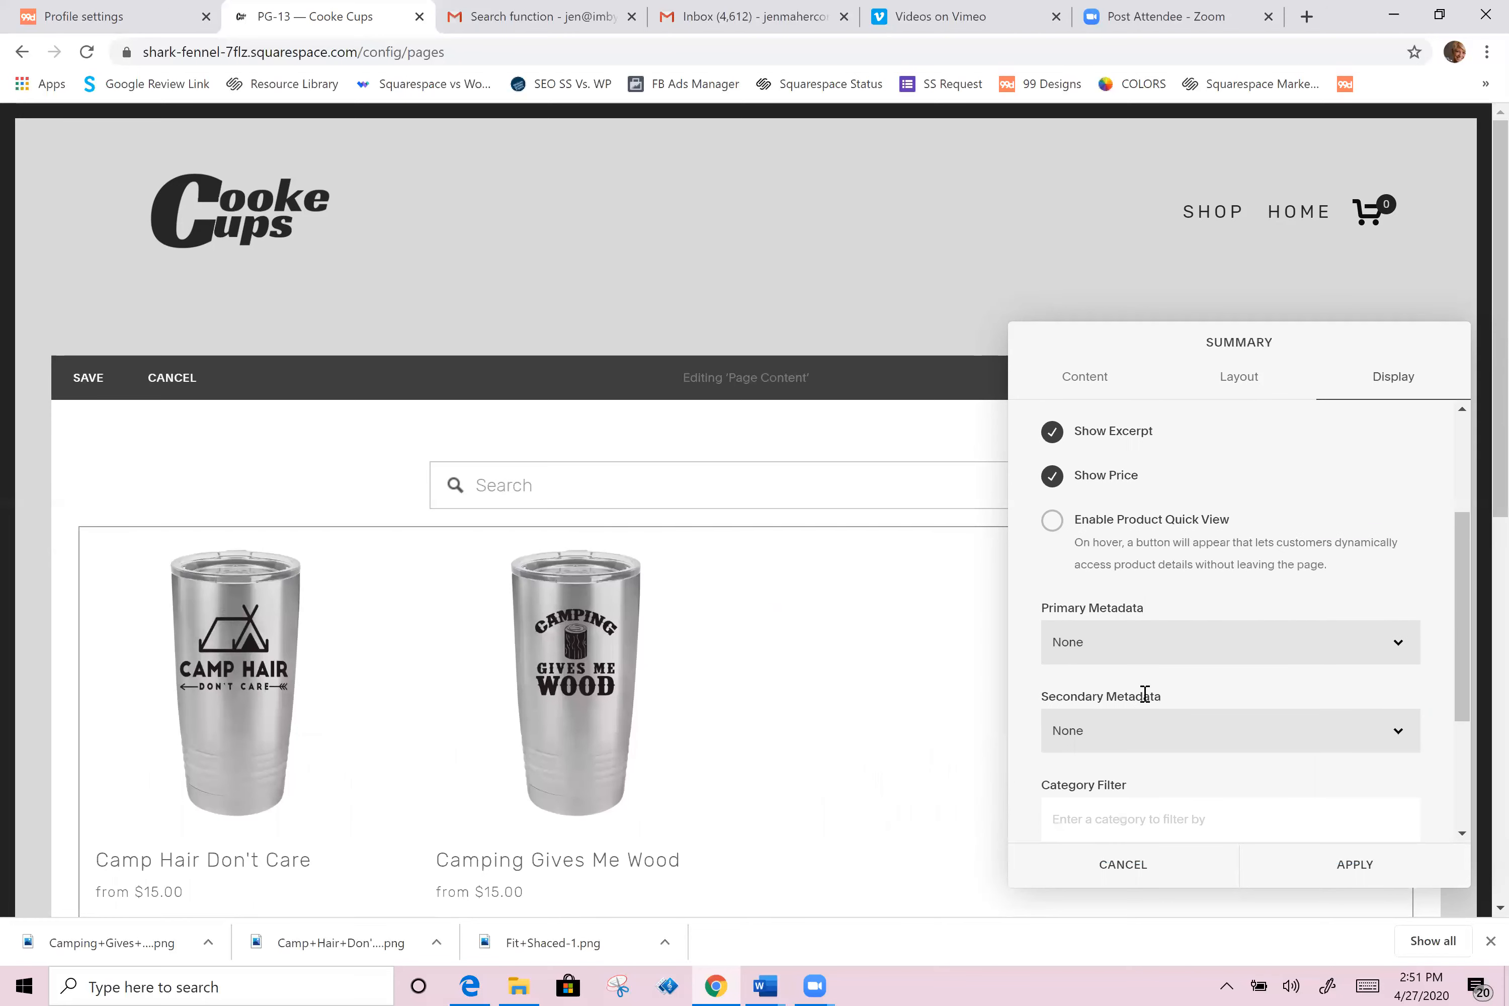
scroll(1103, 730, "down", 2)
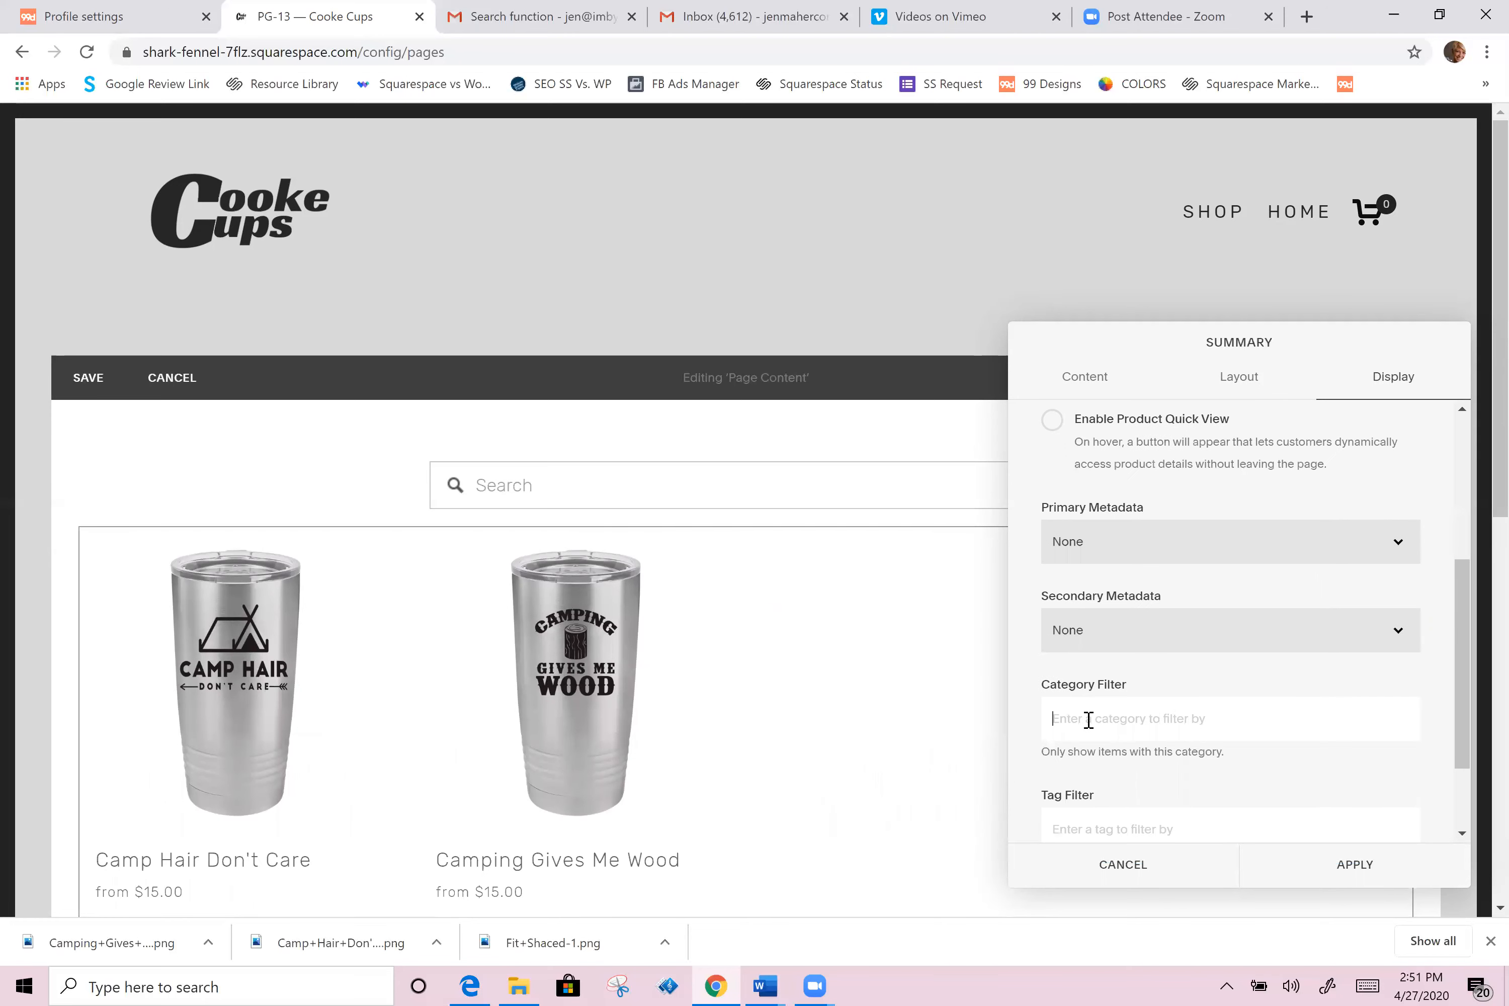
left_click(1088, 719)
type("p")
left_click(1094, 764)
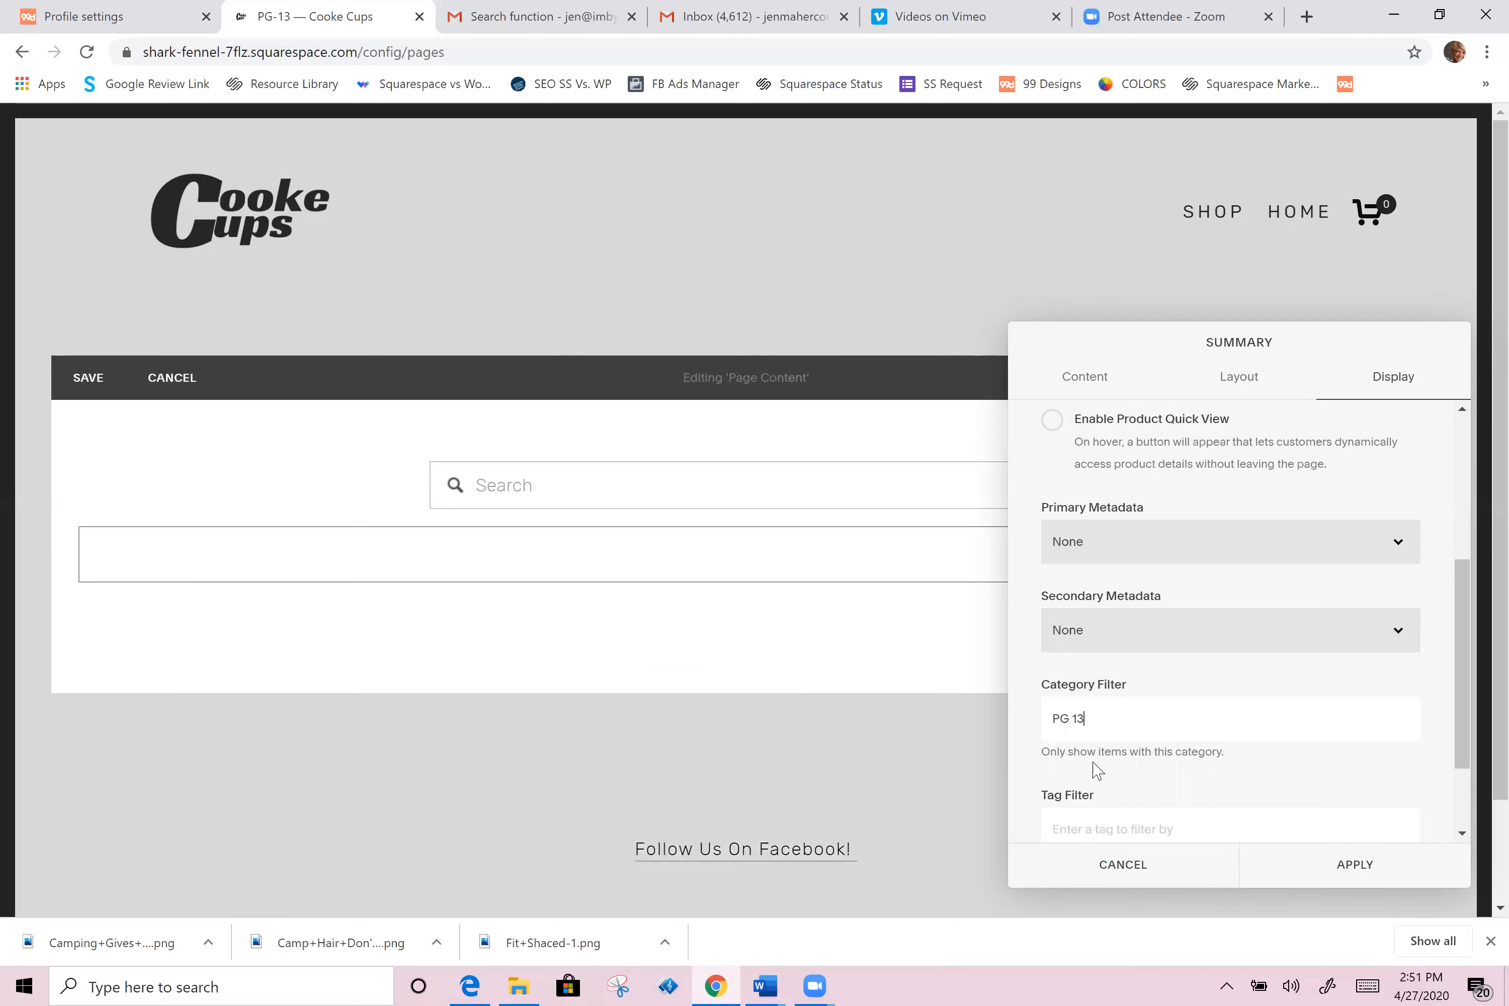
left_click(1363, 865)
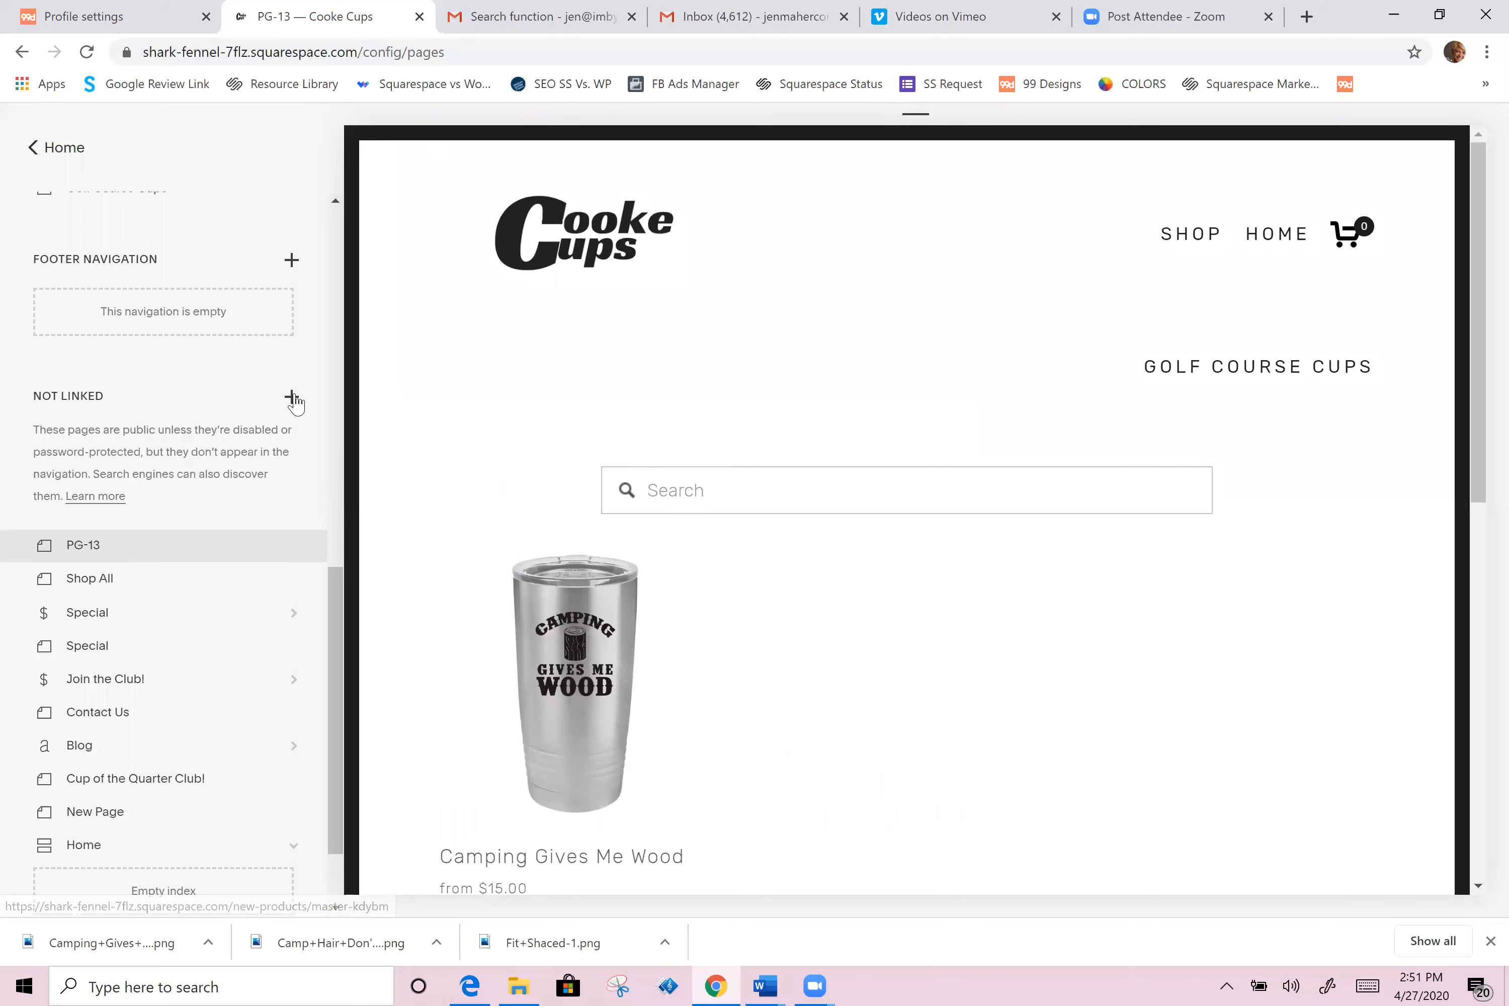
Step: Create an unlinked folder named Tumblers and move the PG-13 page into it
left_click(292, 396)
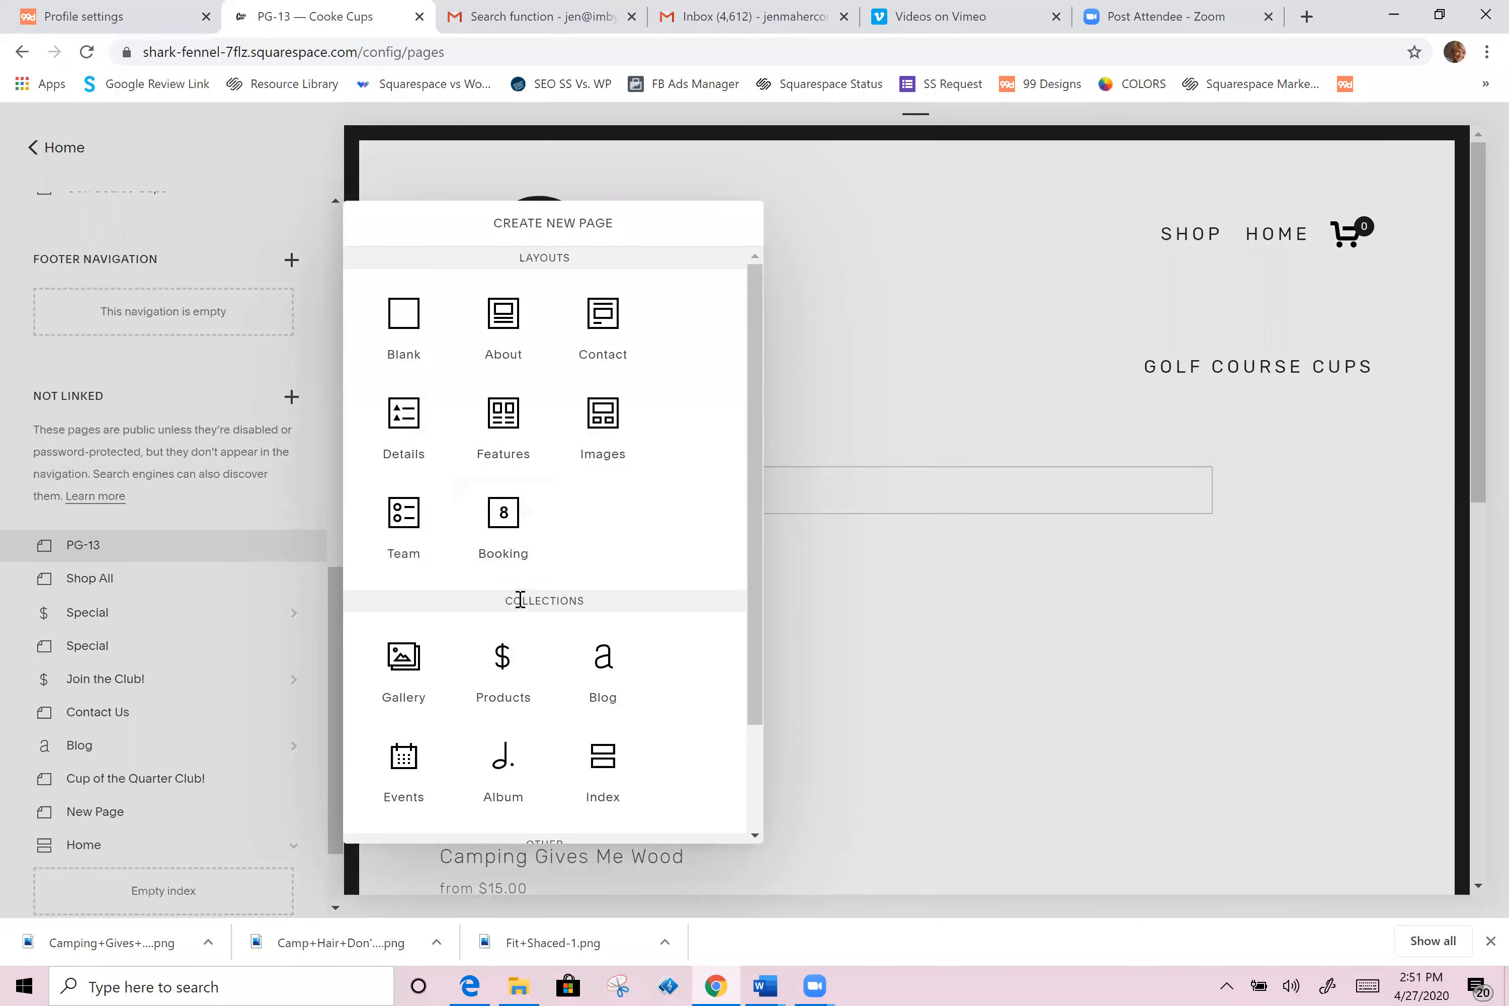
scroll(521, 604, "down", 2)
left_click(514, 771)
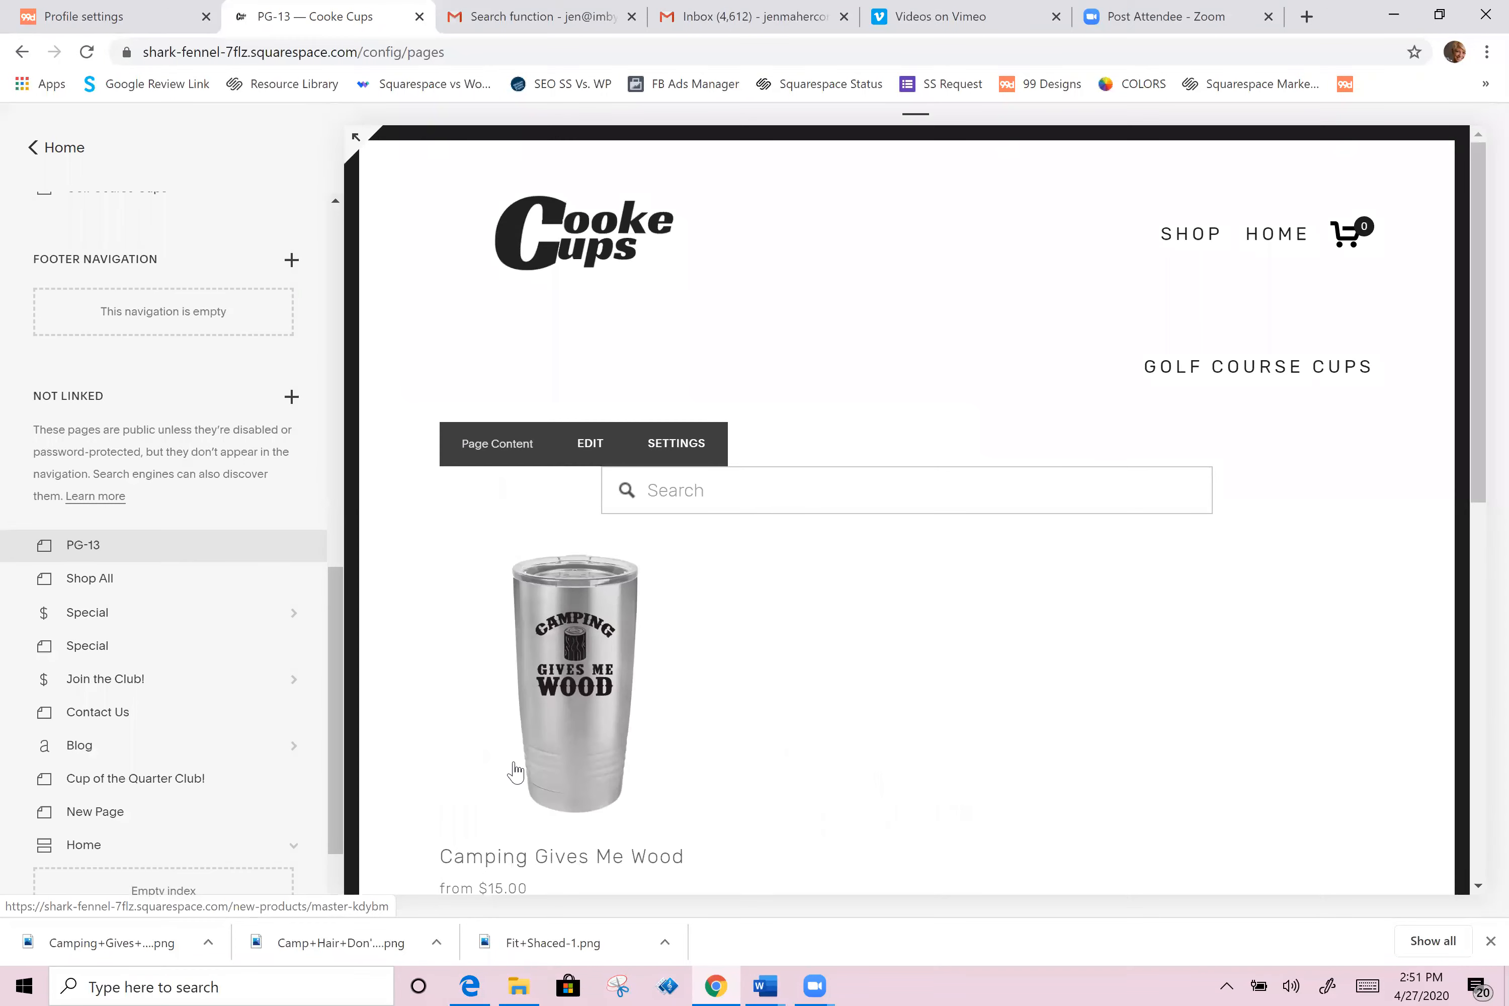
type("S")
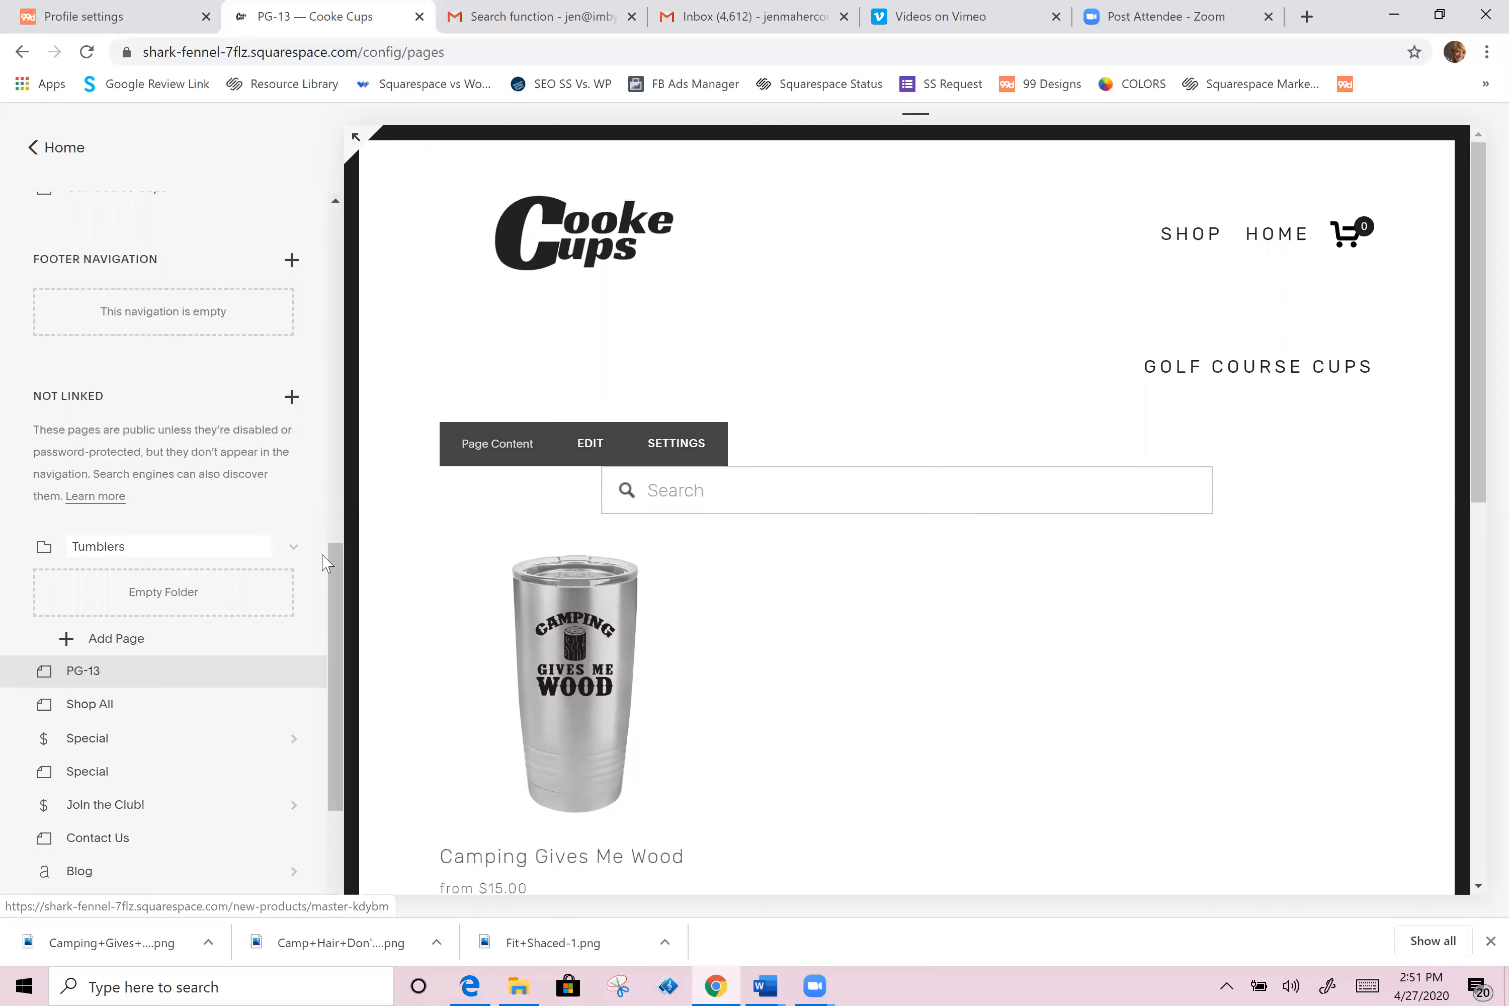
left_click_drag(91, 674, 125, 574)
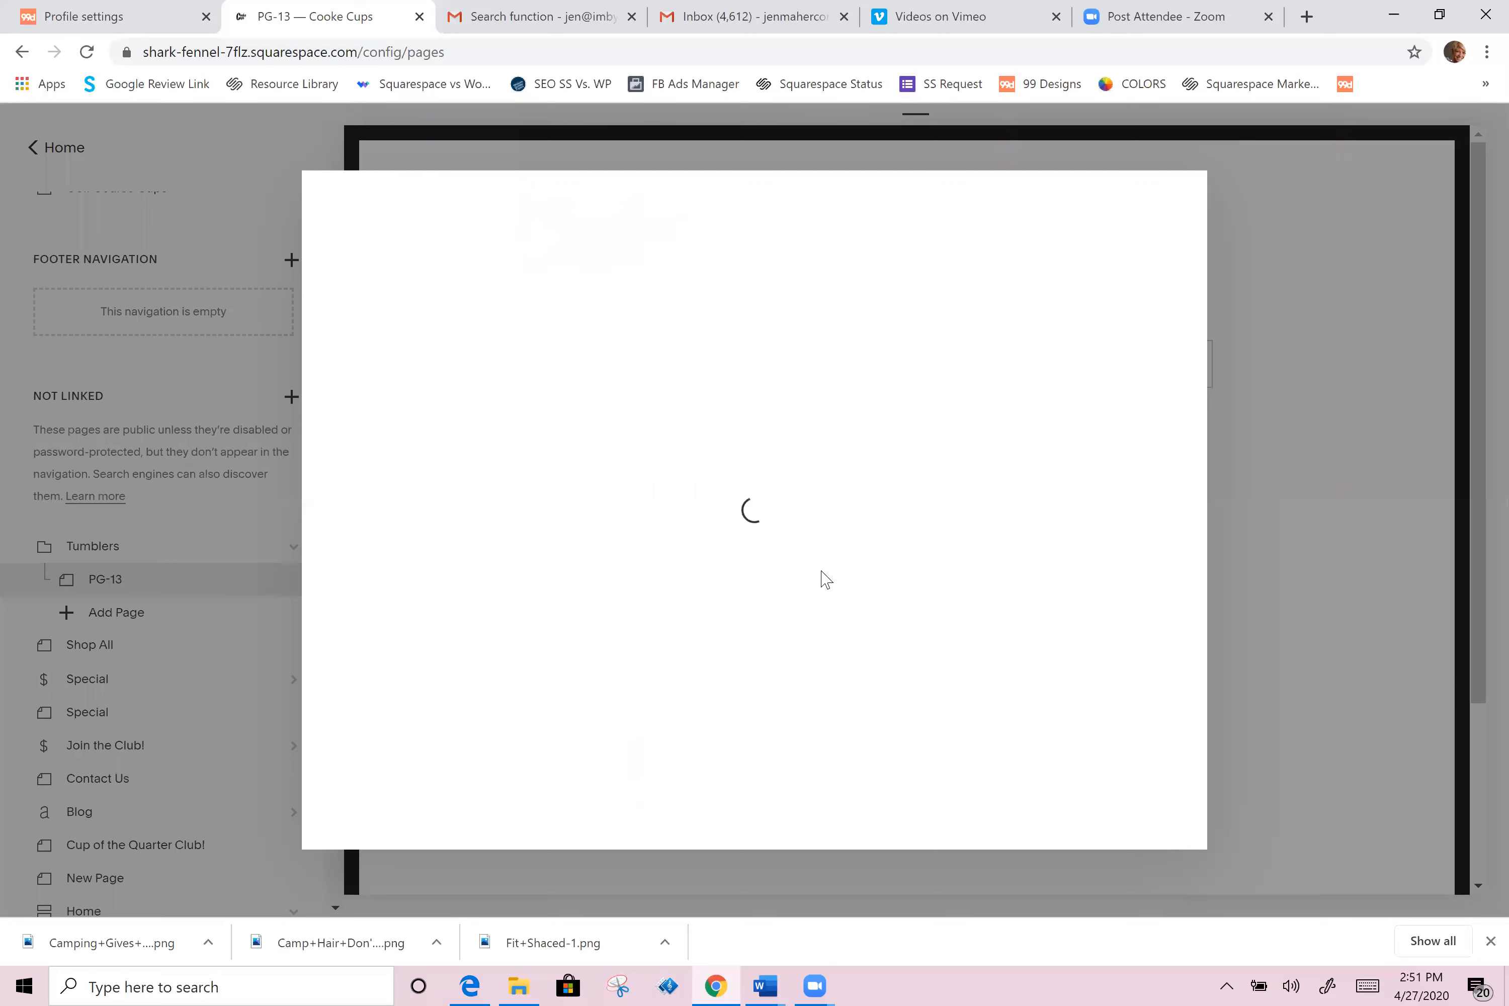
Step: Duplicate the PG-13 page from its page settings
scroll(734, 575, "down", 5)
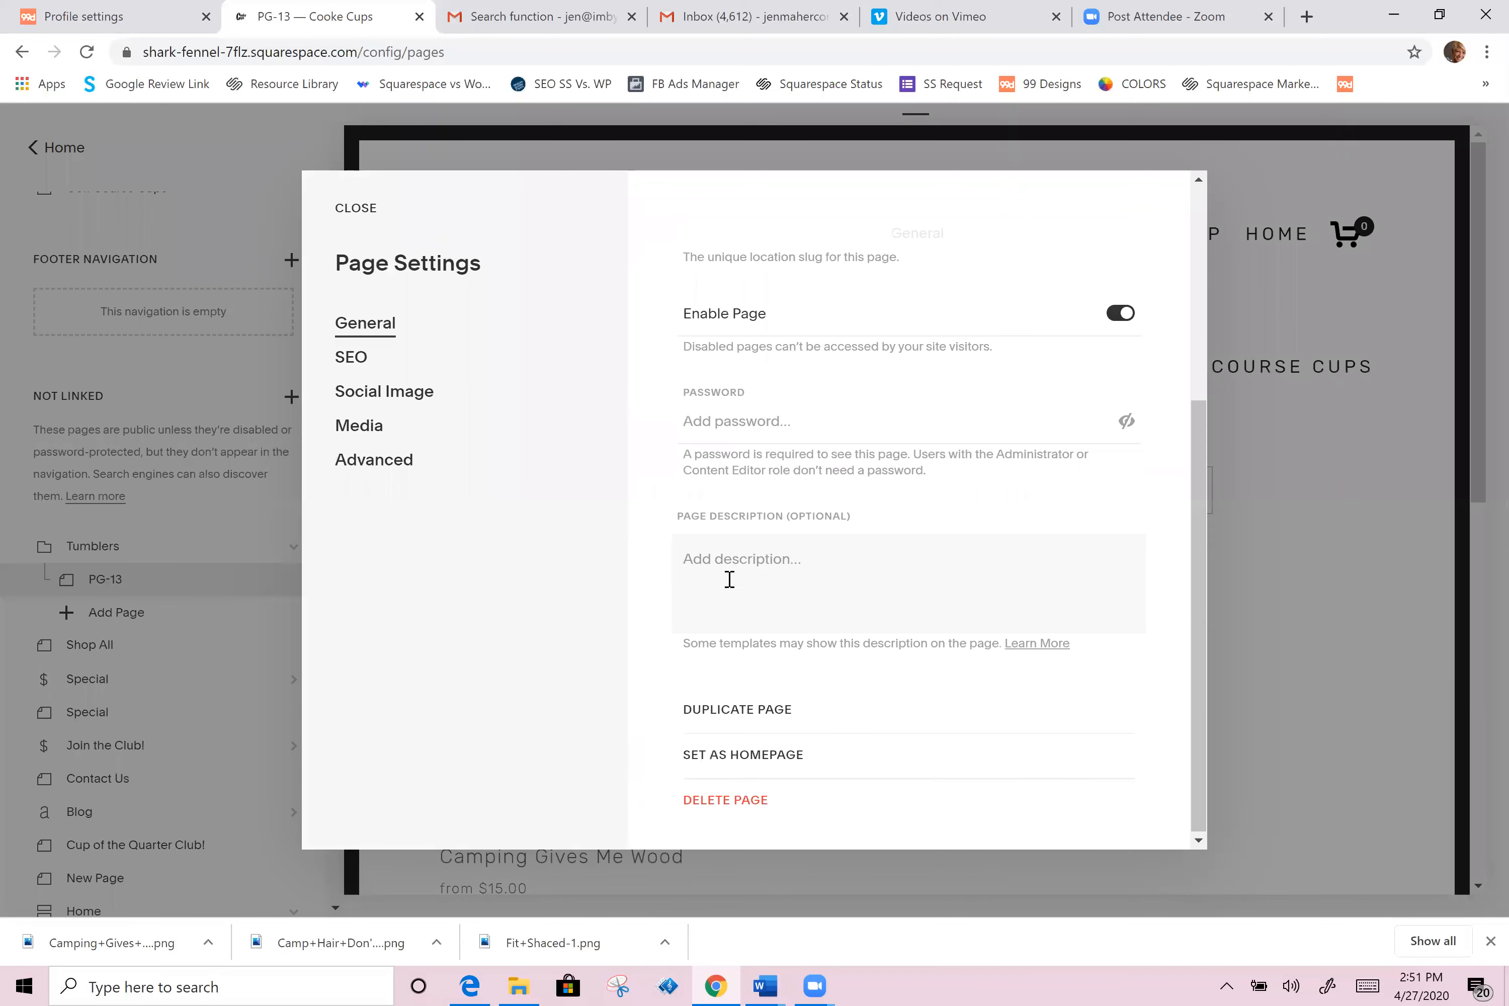
left_click(766, 709)
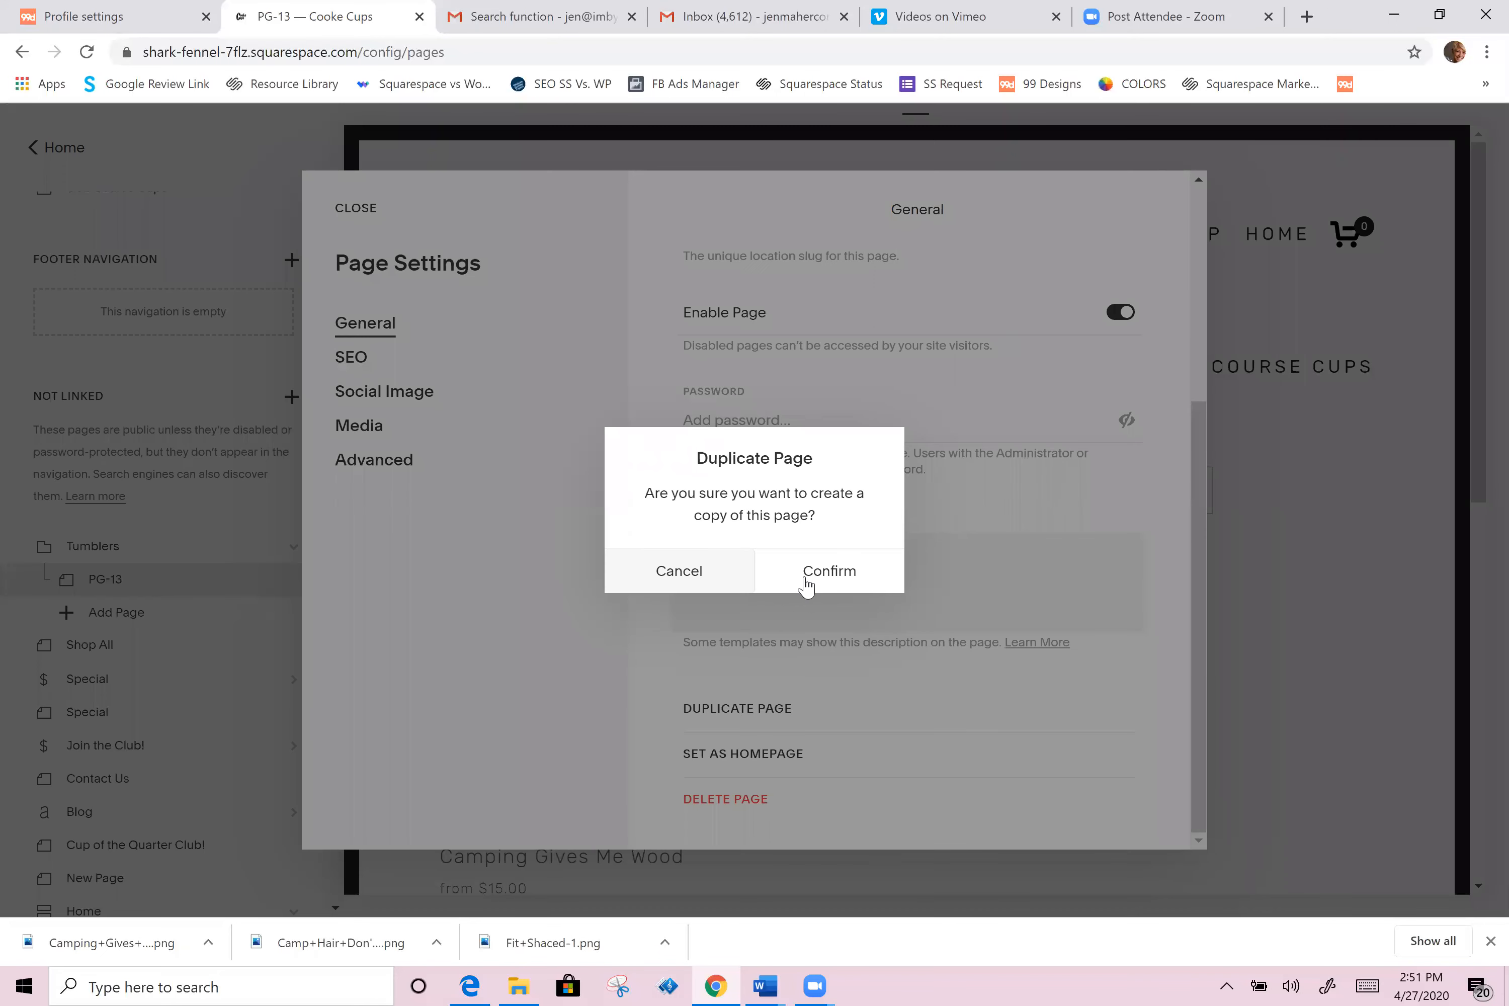
left_click(806, 586)
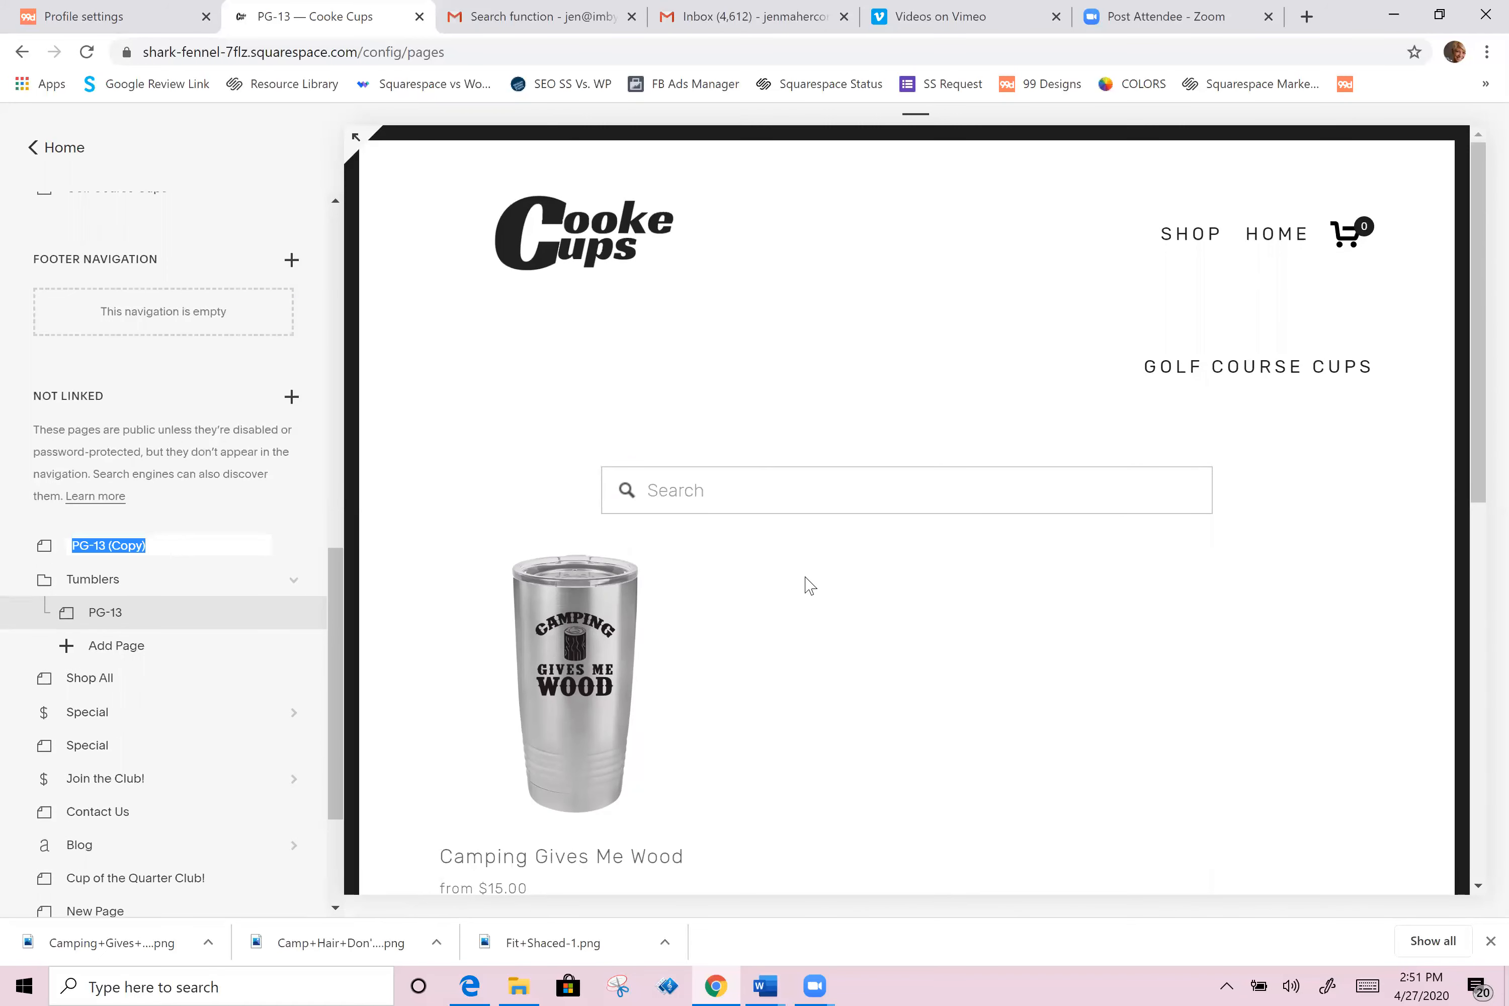
Step: Rename the duplicated page Camping and move it into the Tumblers folder
key("BackSpace")
key("Return")
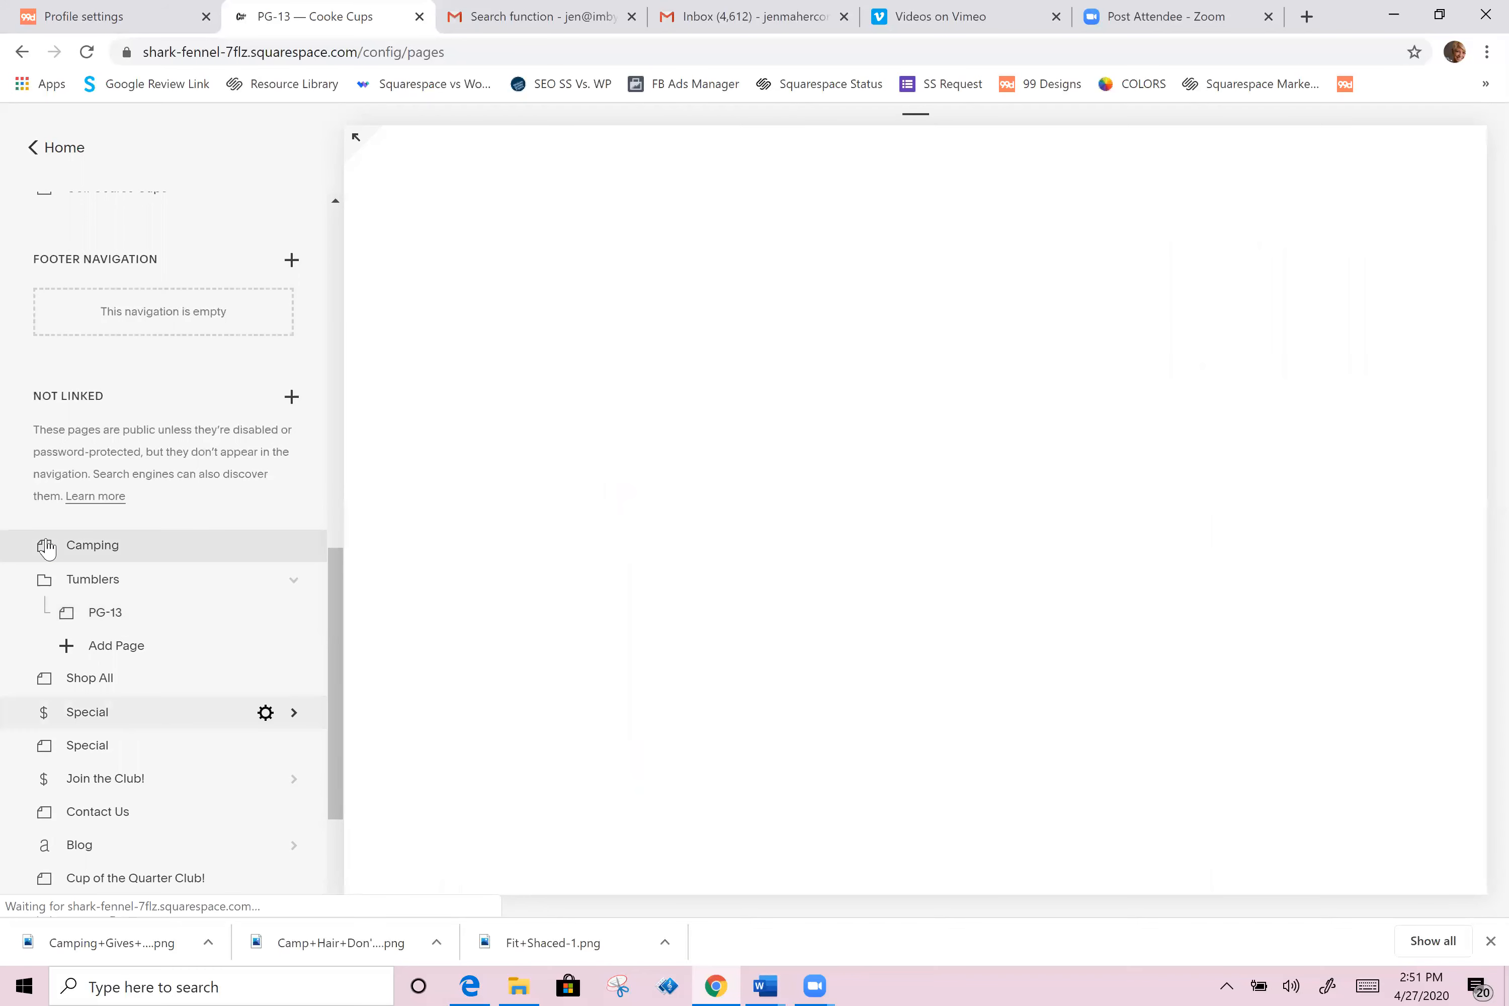
left_click(49, 548)
left_click_drag(48, 548, 65, 618)
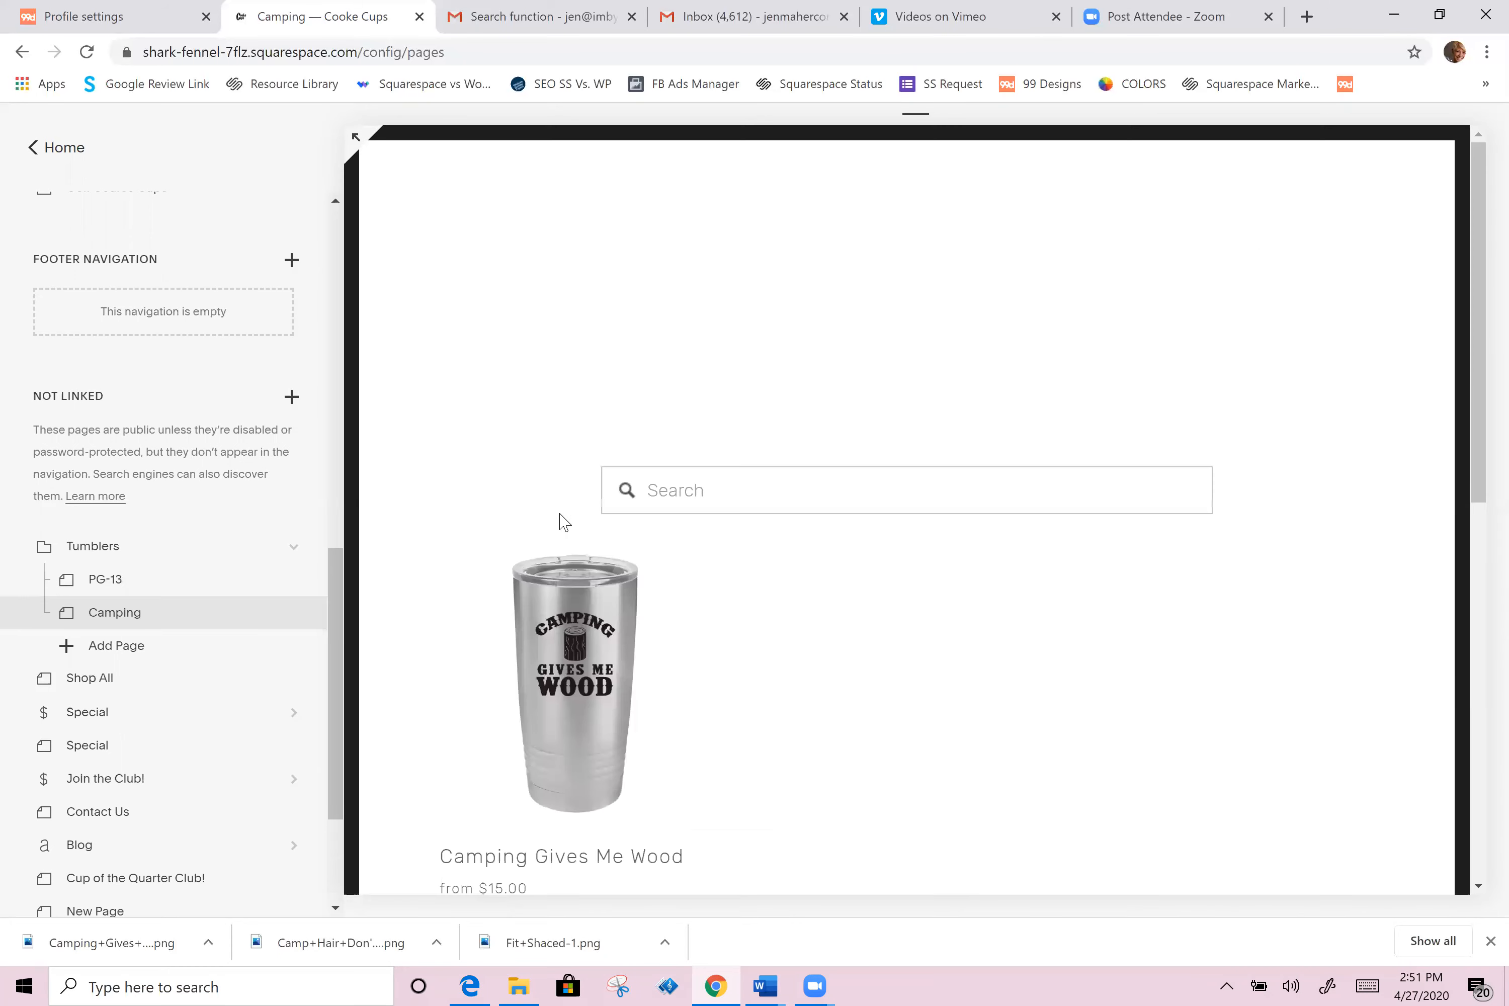
Step: Edit the Camping page's summary block, change its category filter to Camping, apply, and save the page
left_click(567, 447)
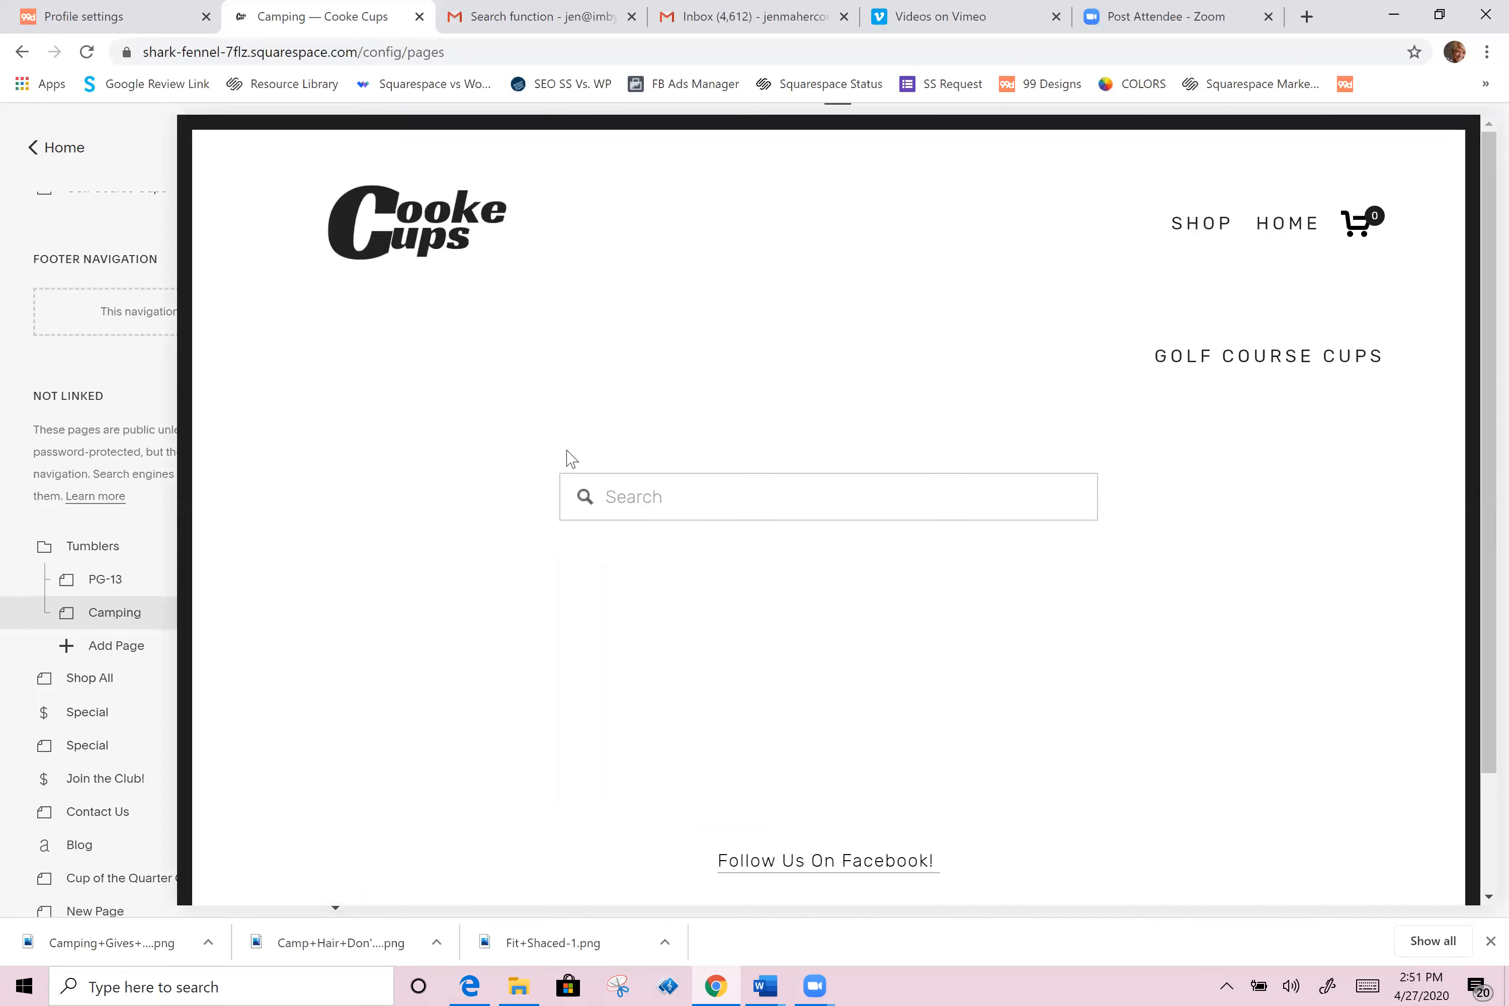
mouse_move(734, 575)
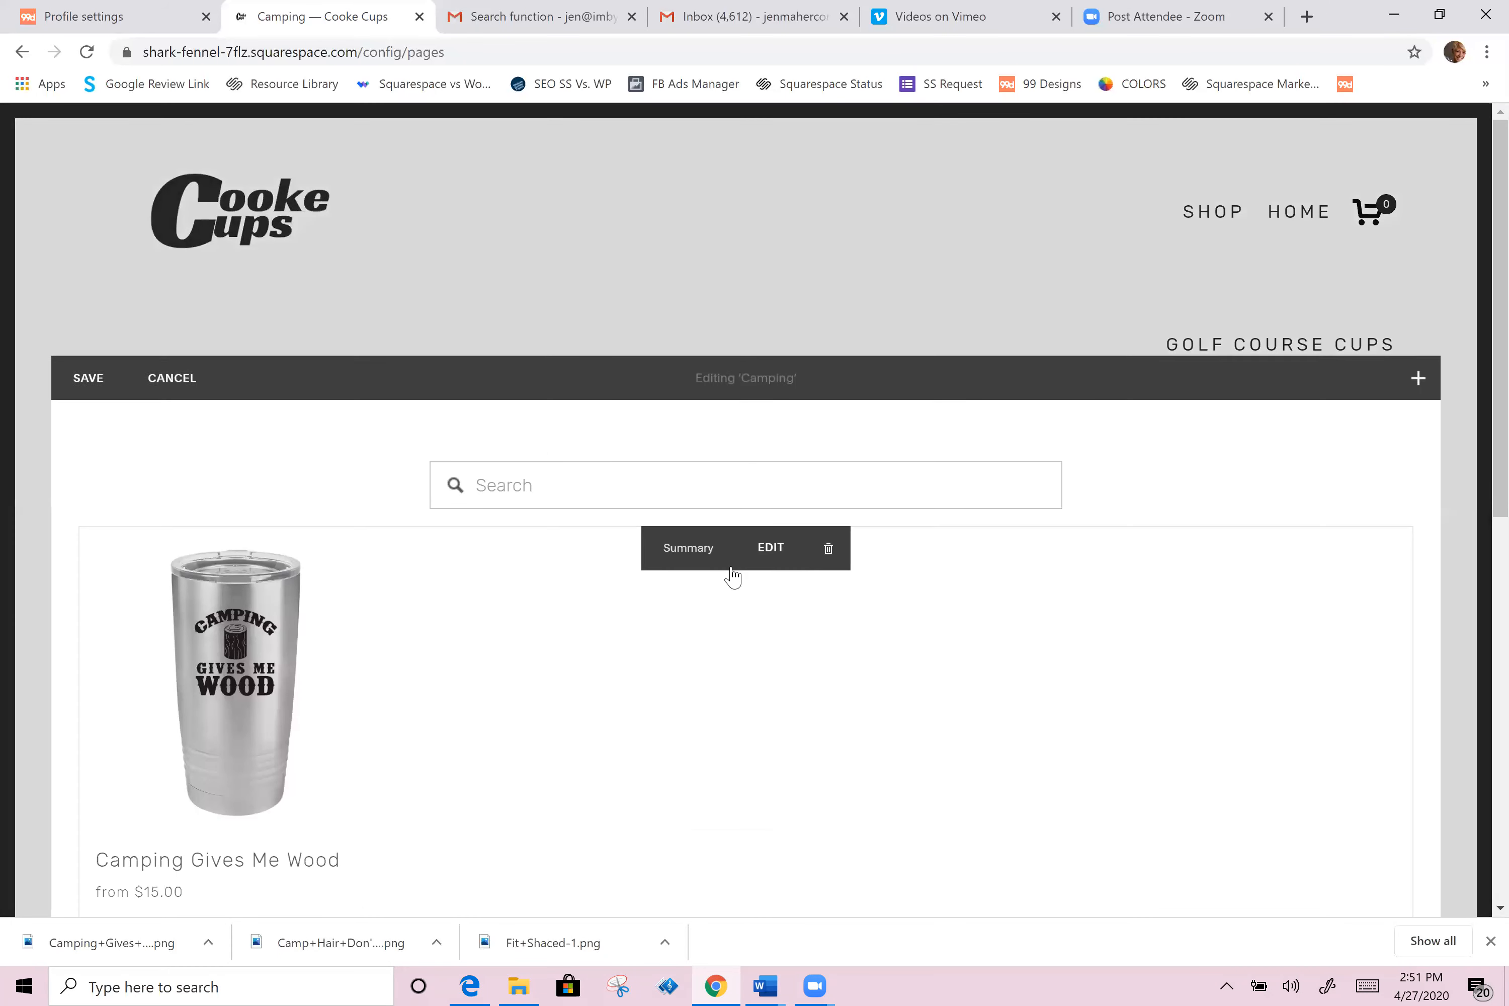
left_click(789, 547)
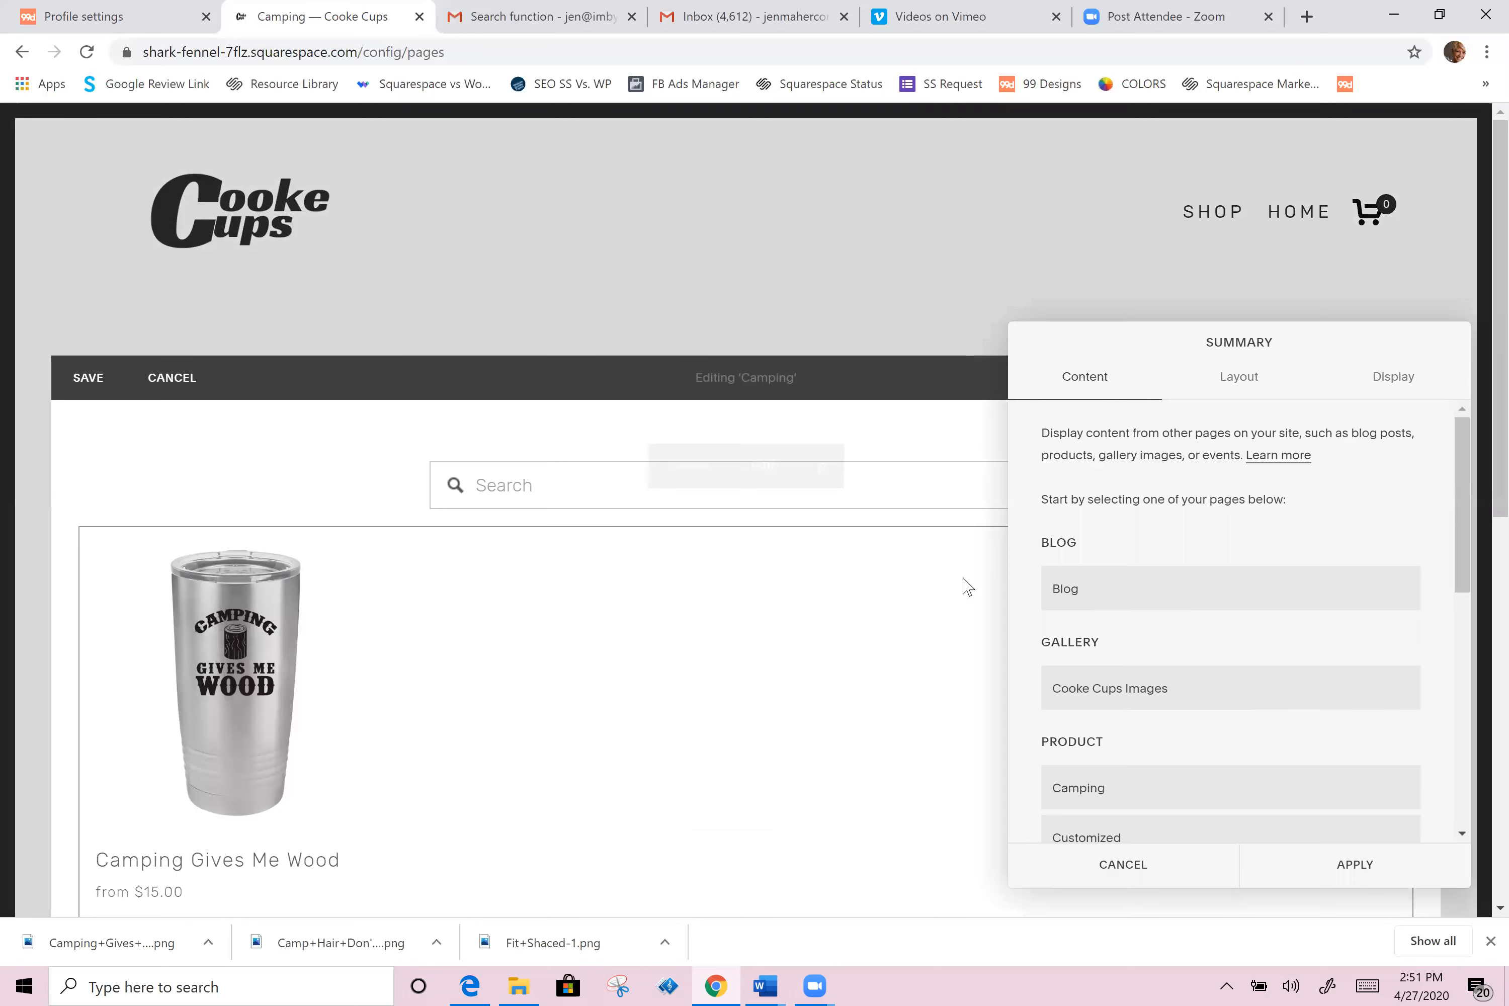
left_click(1383, 388)
scroll(1156, 673, "down", 6)
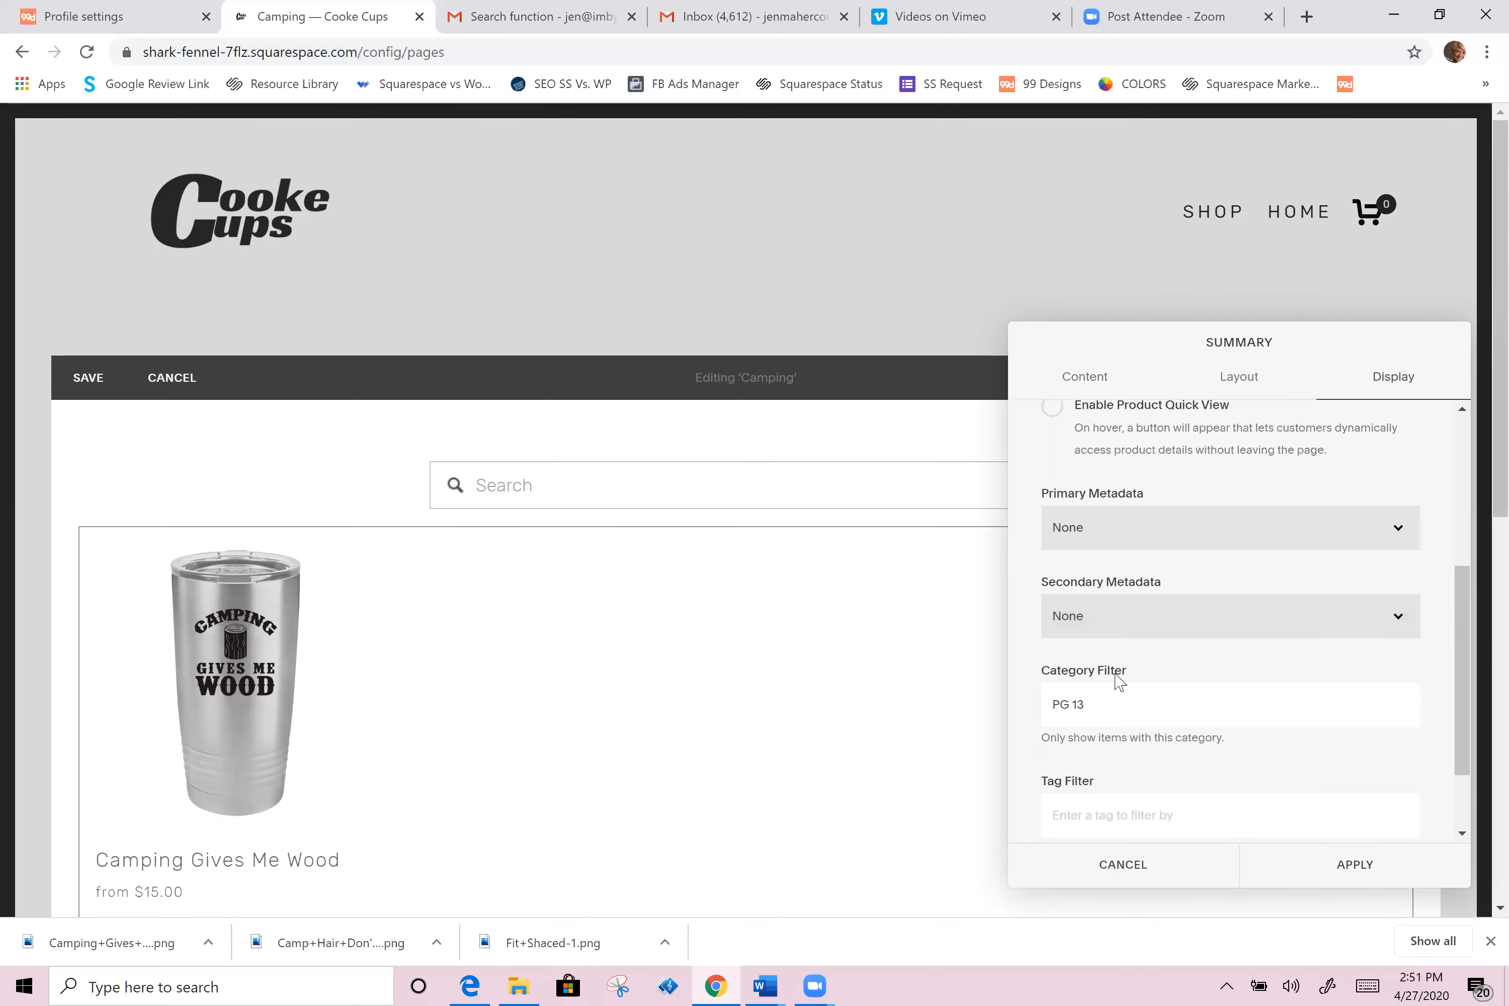
triple_click(1092, 608)
key("BackSpace")
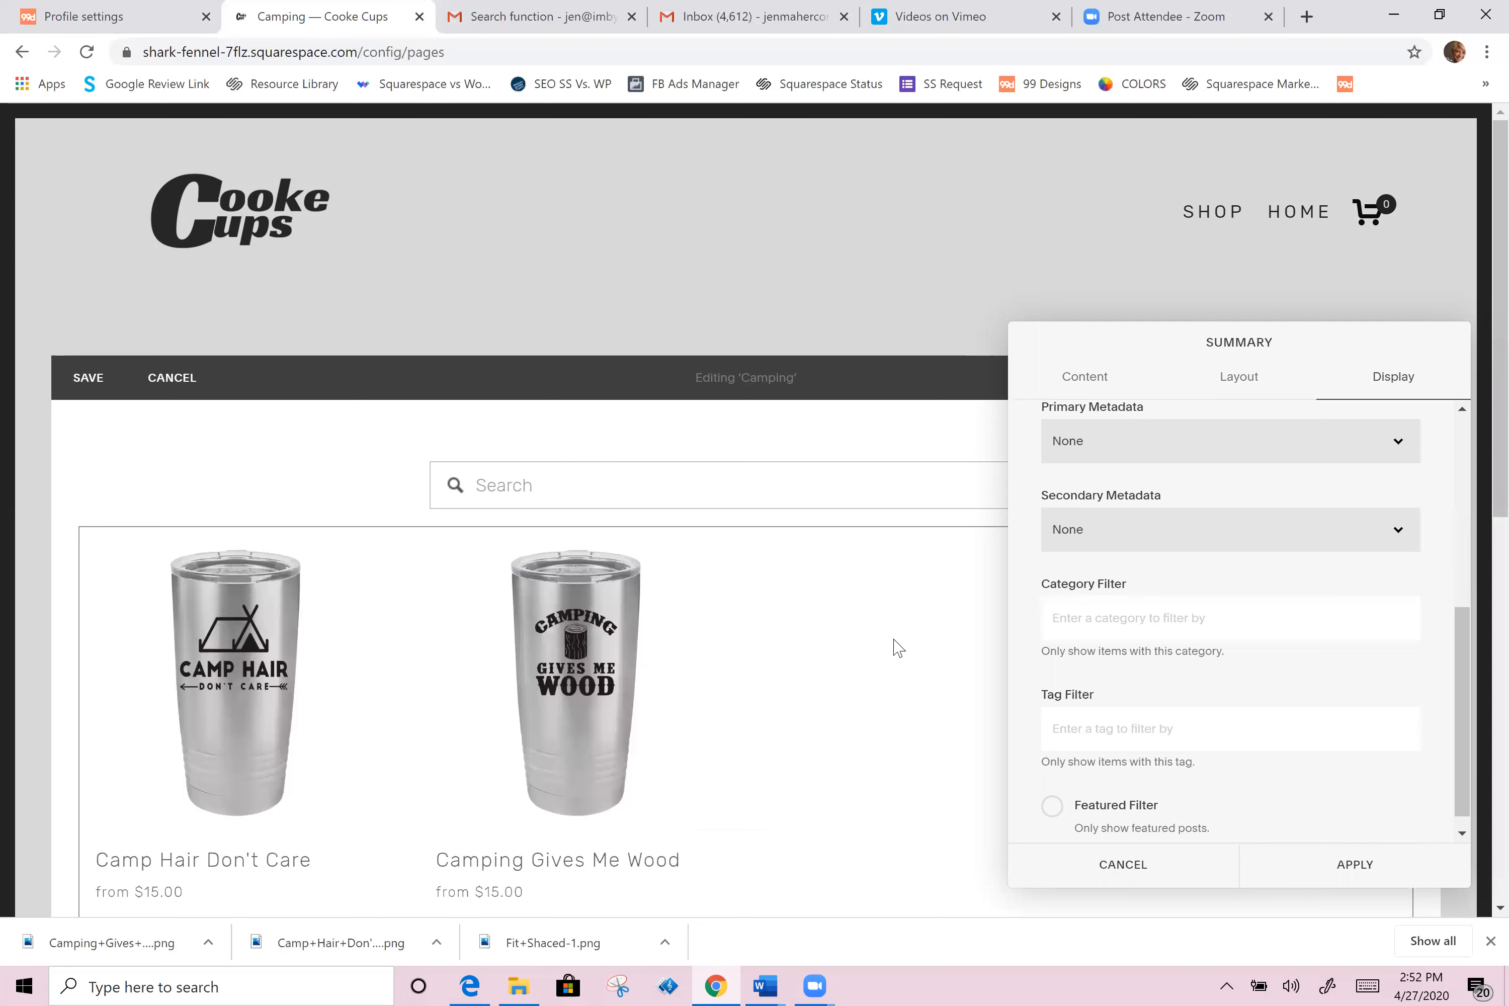
type("cam")
left_click(1084, 661)
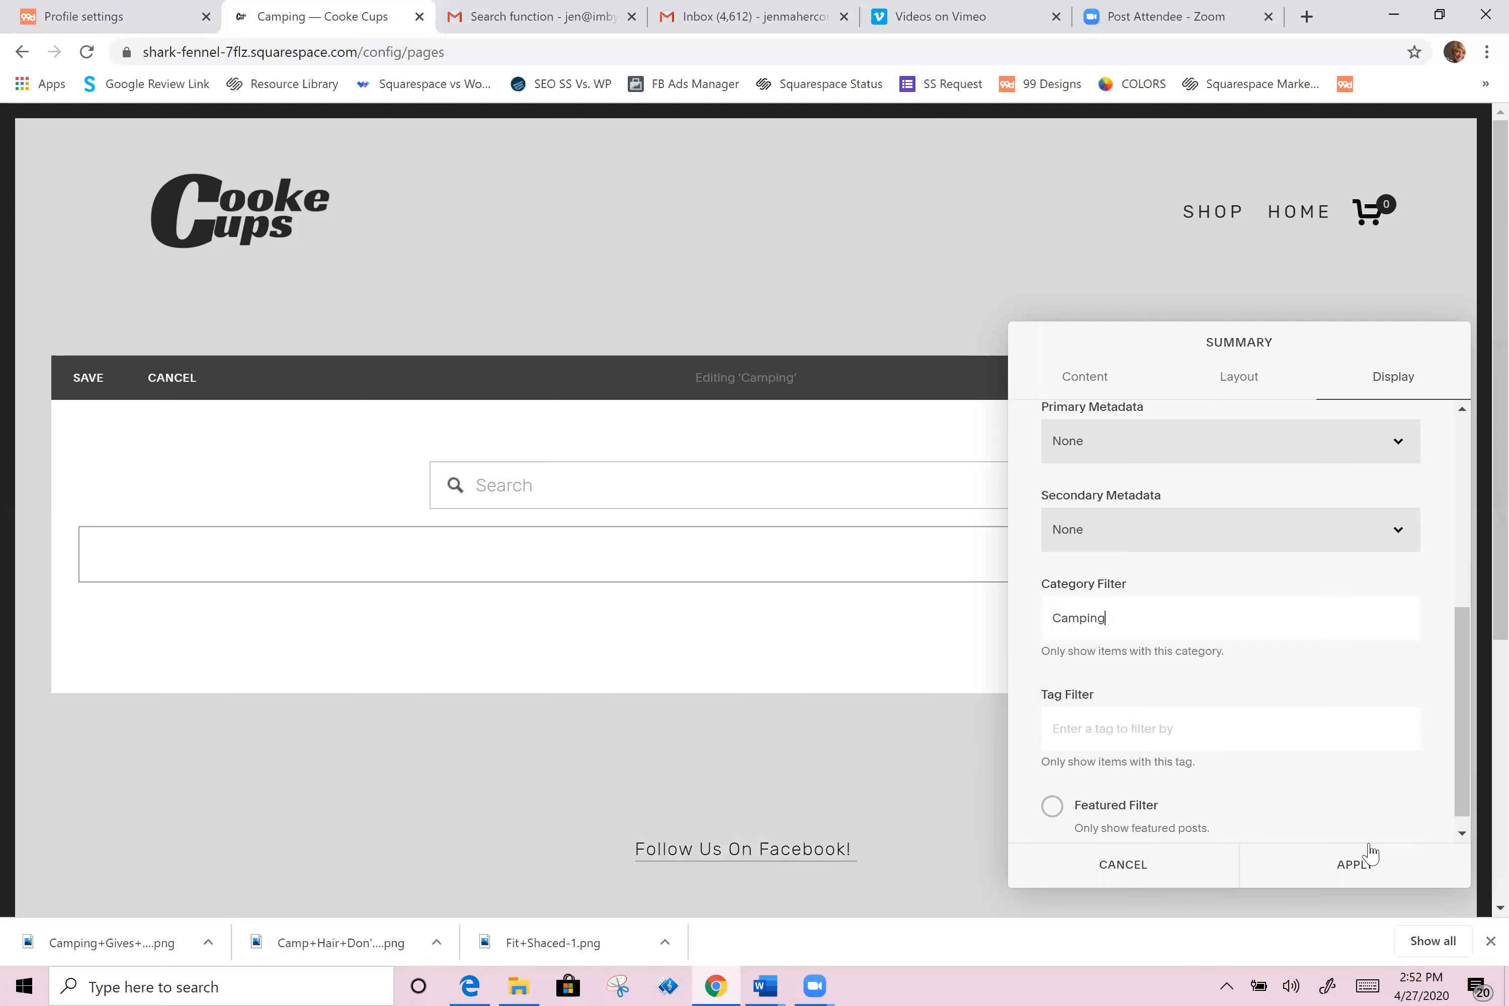
left_click(1361, 875)
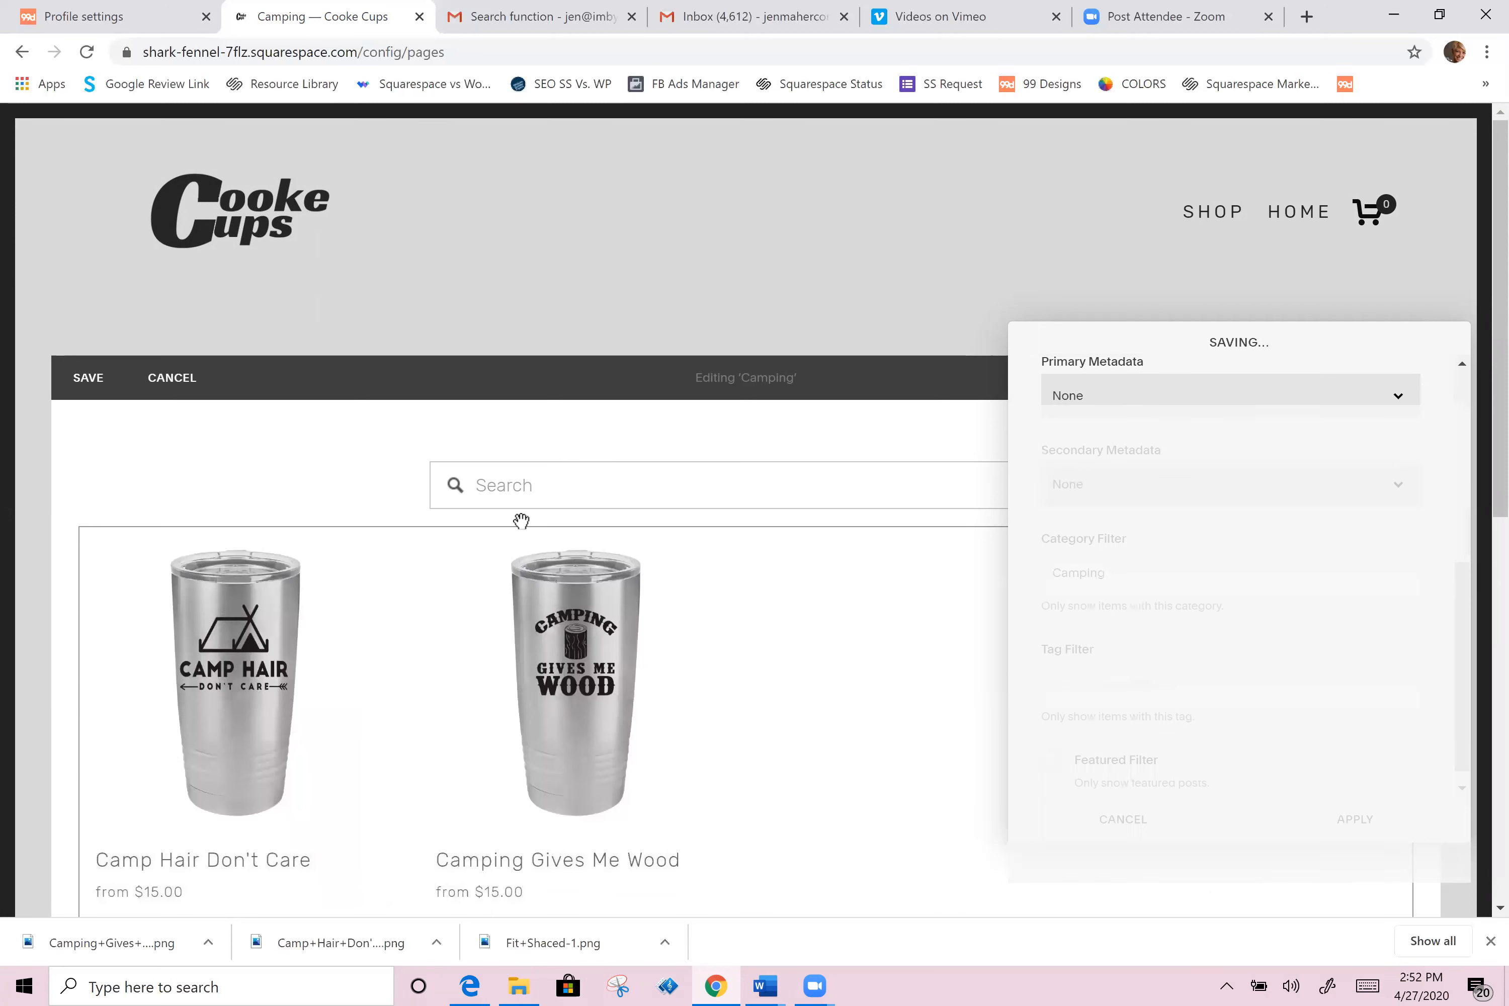
left_click(95, 388)
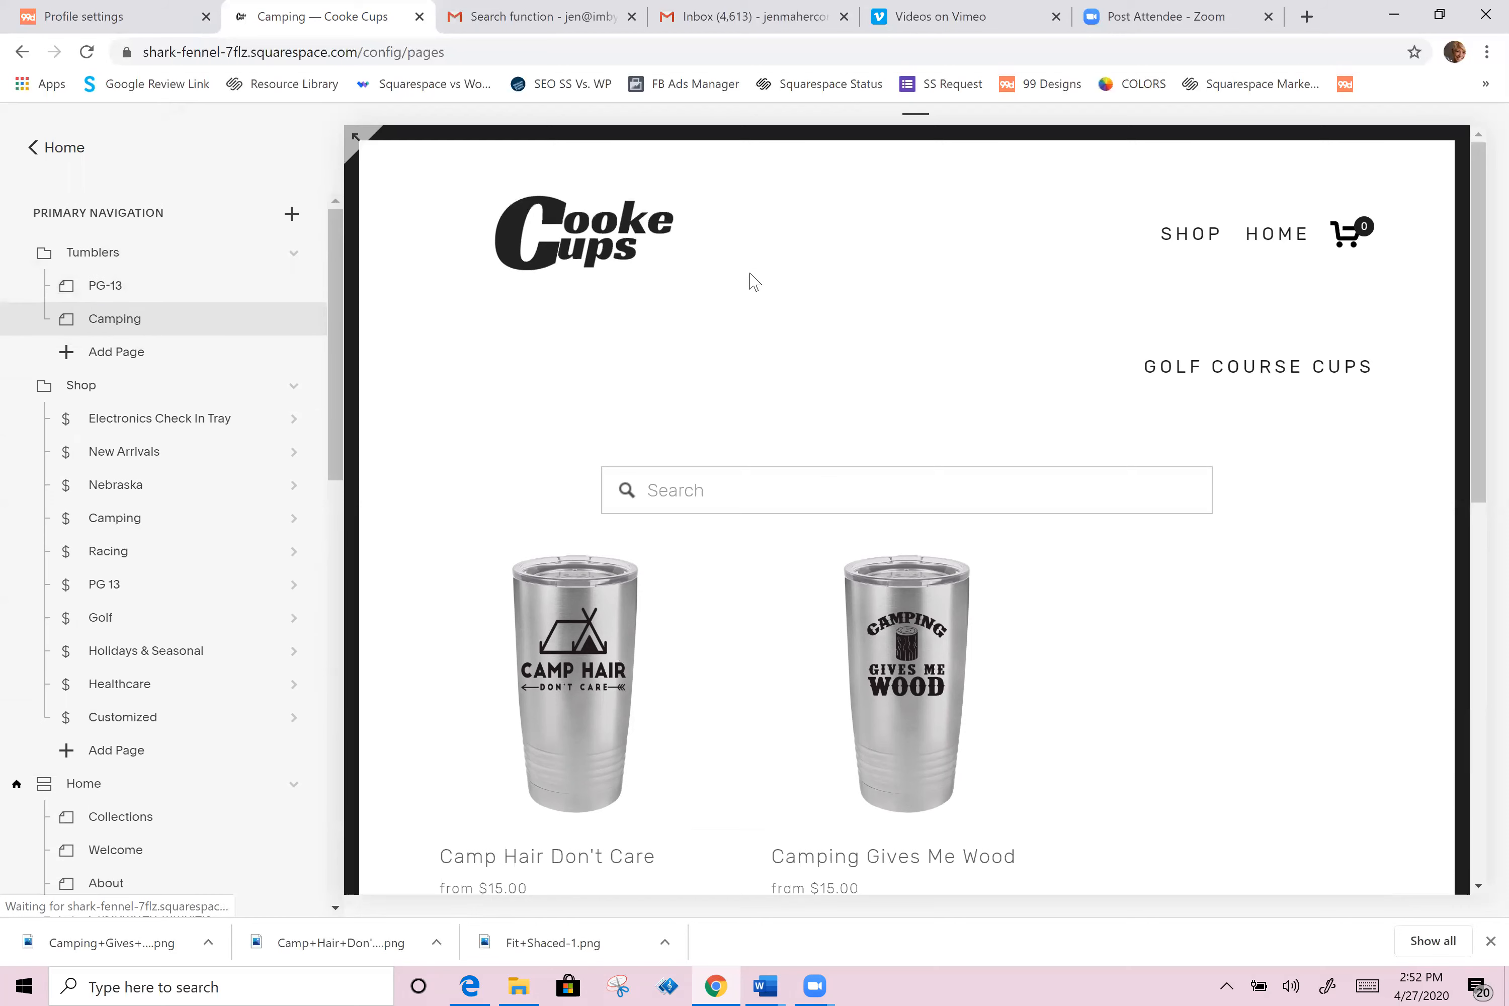
Step: Open the home page preview to check the new Tumblers navigation link
left_click(613, 233)
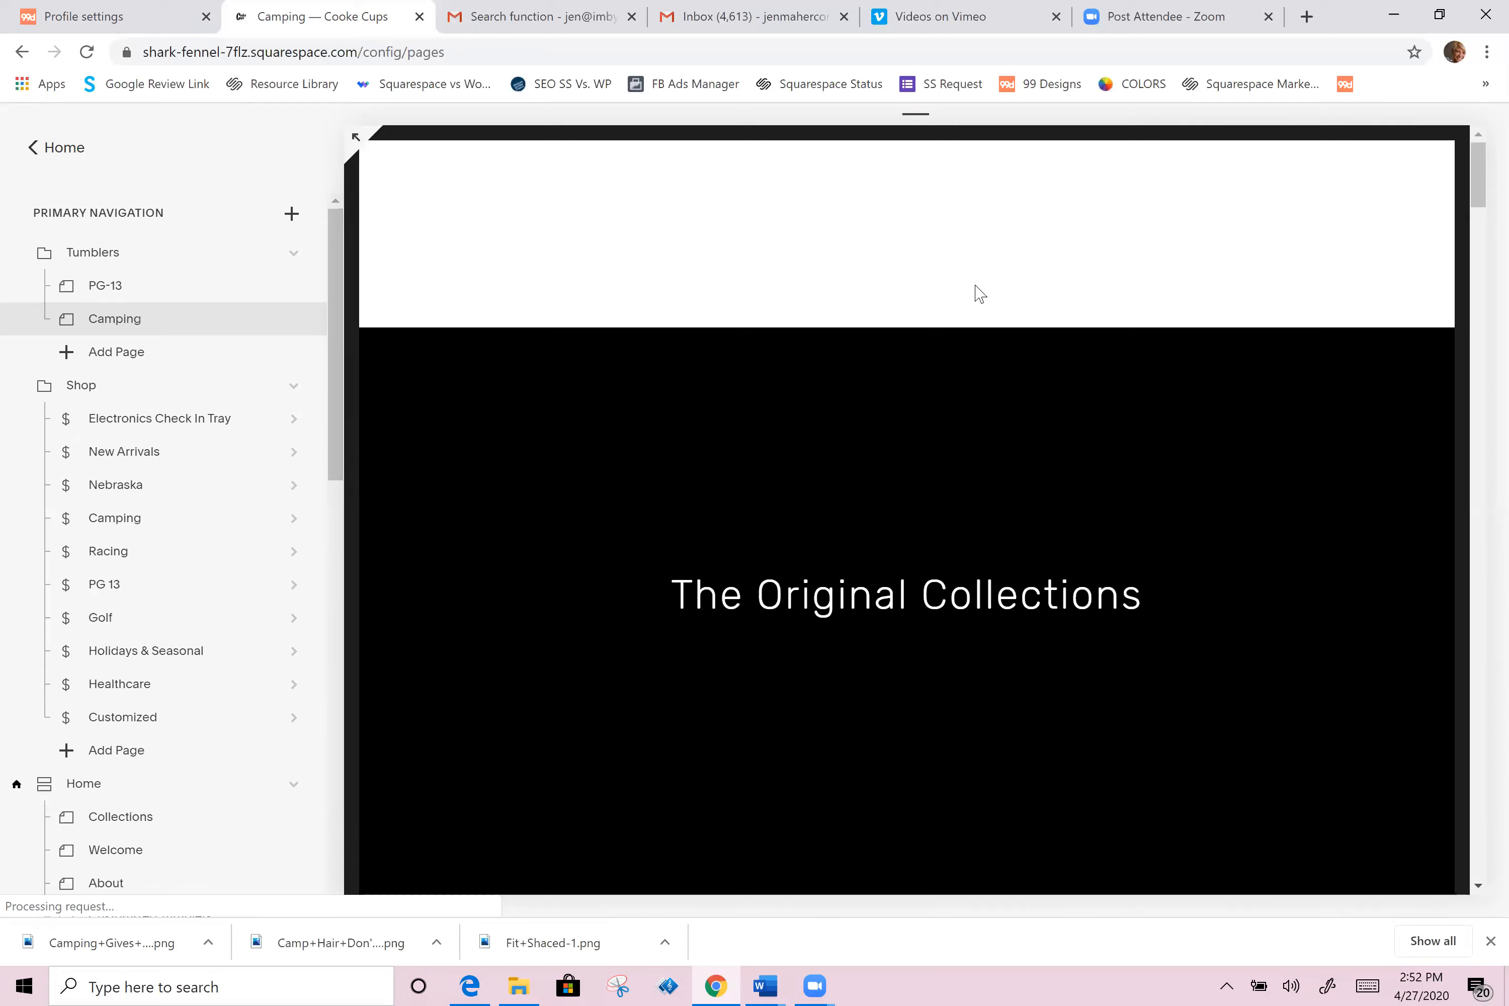
mouse_move(1064, 241)
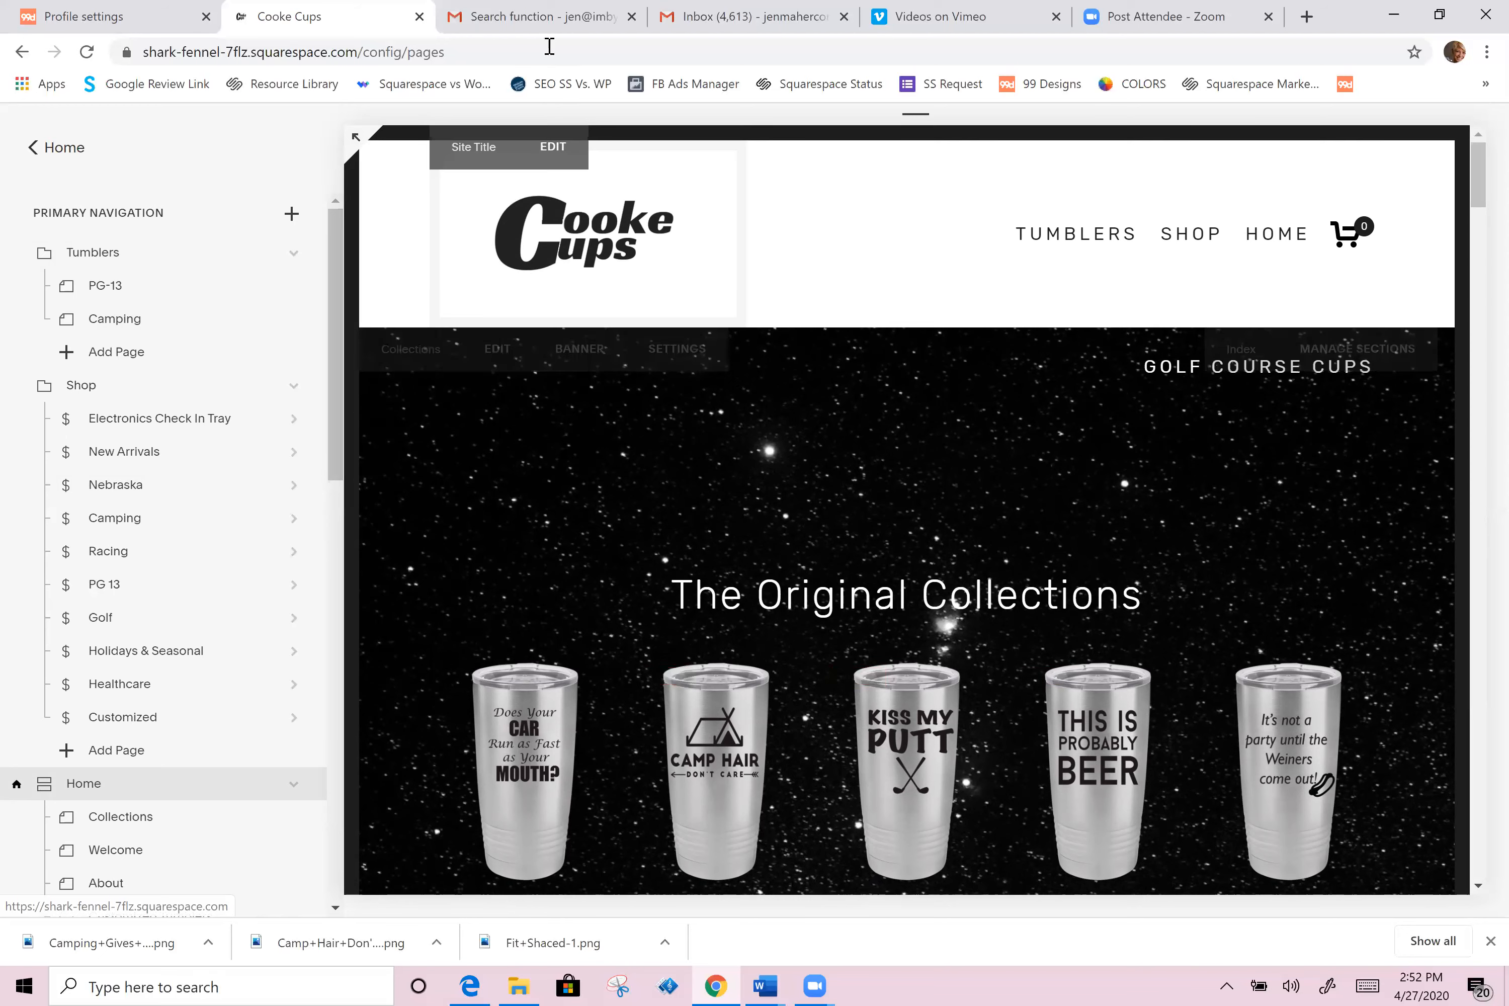
Step: Switch to another browser tab and open the imbyjm.com consulting website
left_click(1195, 17)
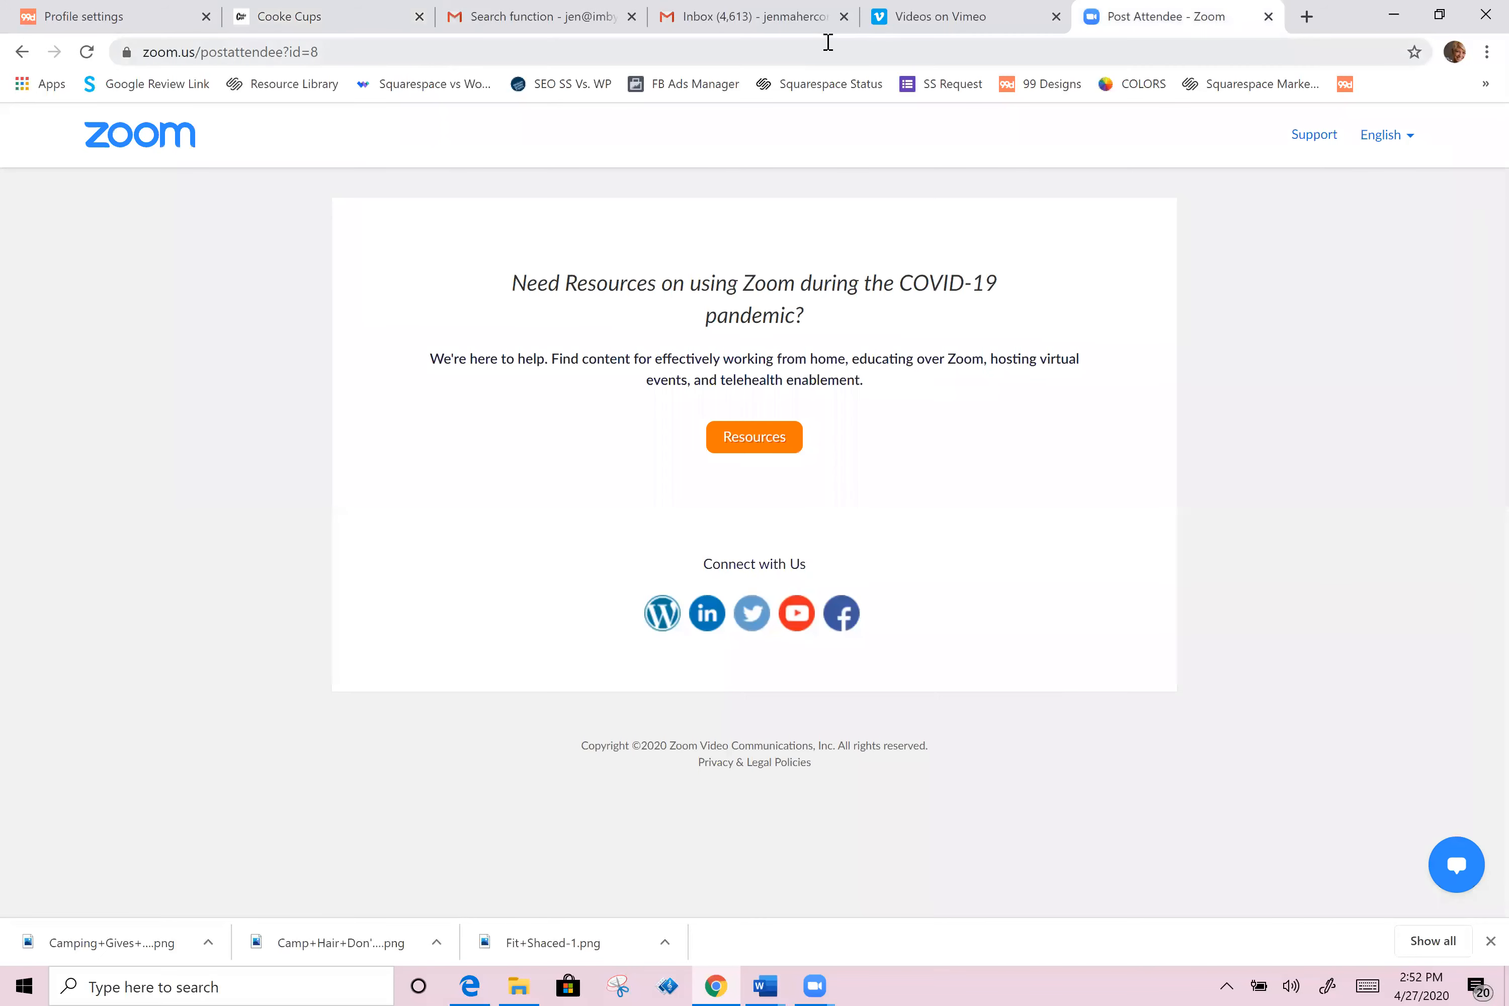
left_click(828, 42)
type("imby")
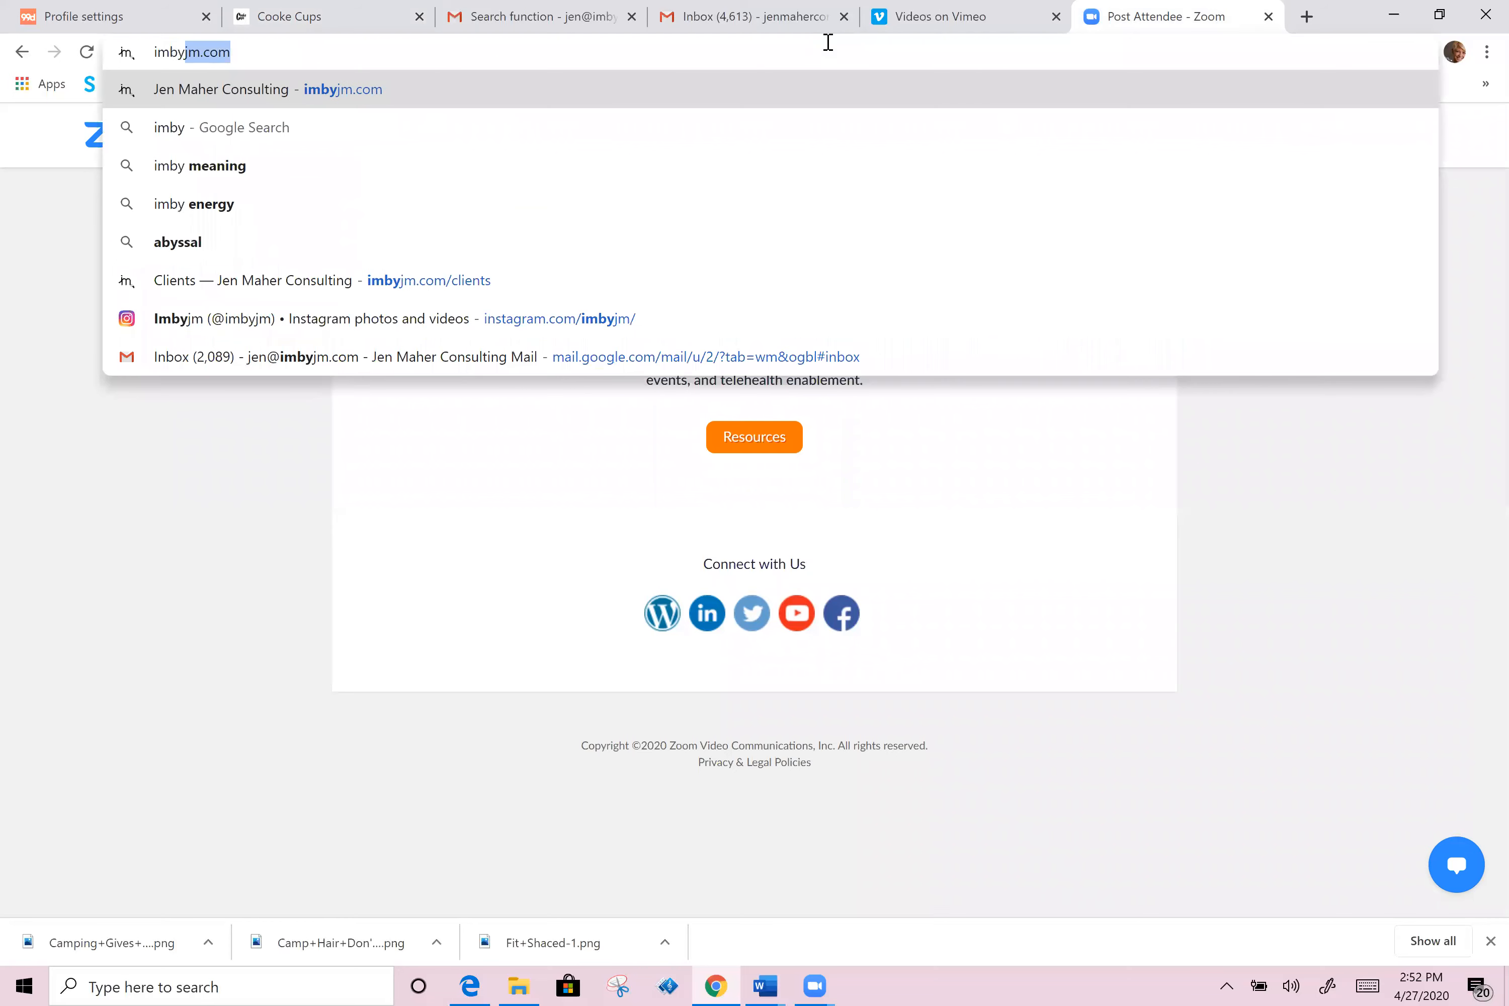
key("Return")
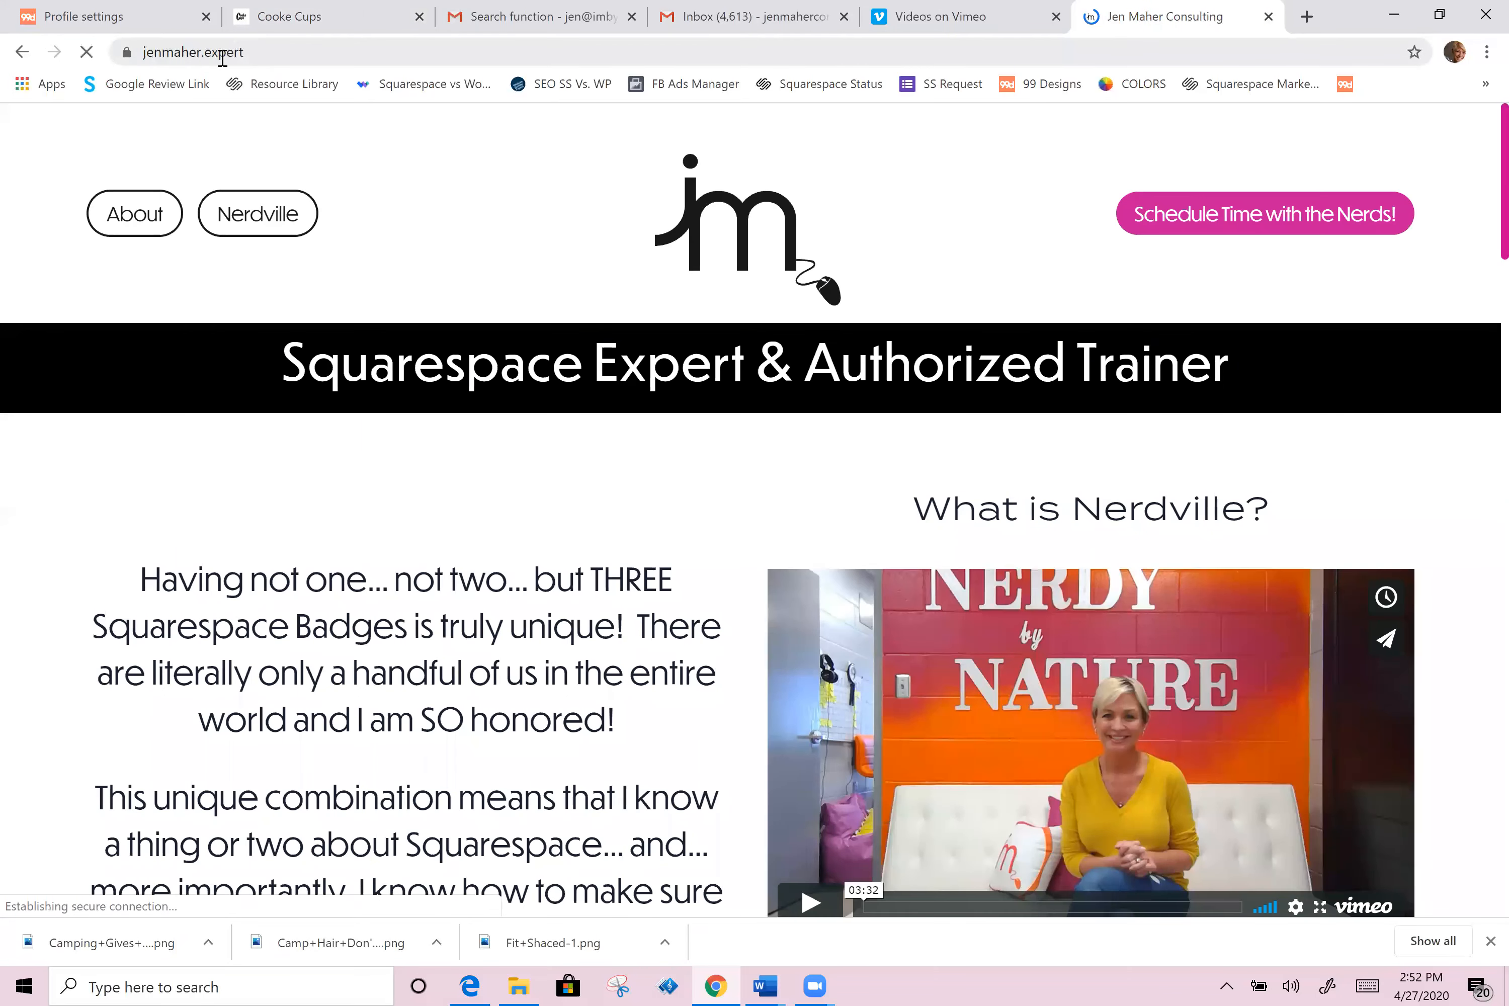
Step: Scroll through the consulting website's help and service options
scroll(720, 767, "down", 10)
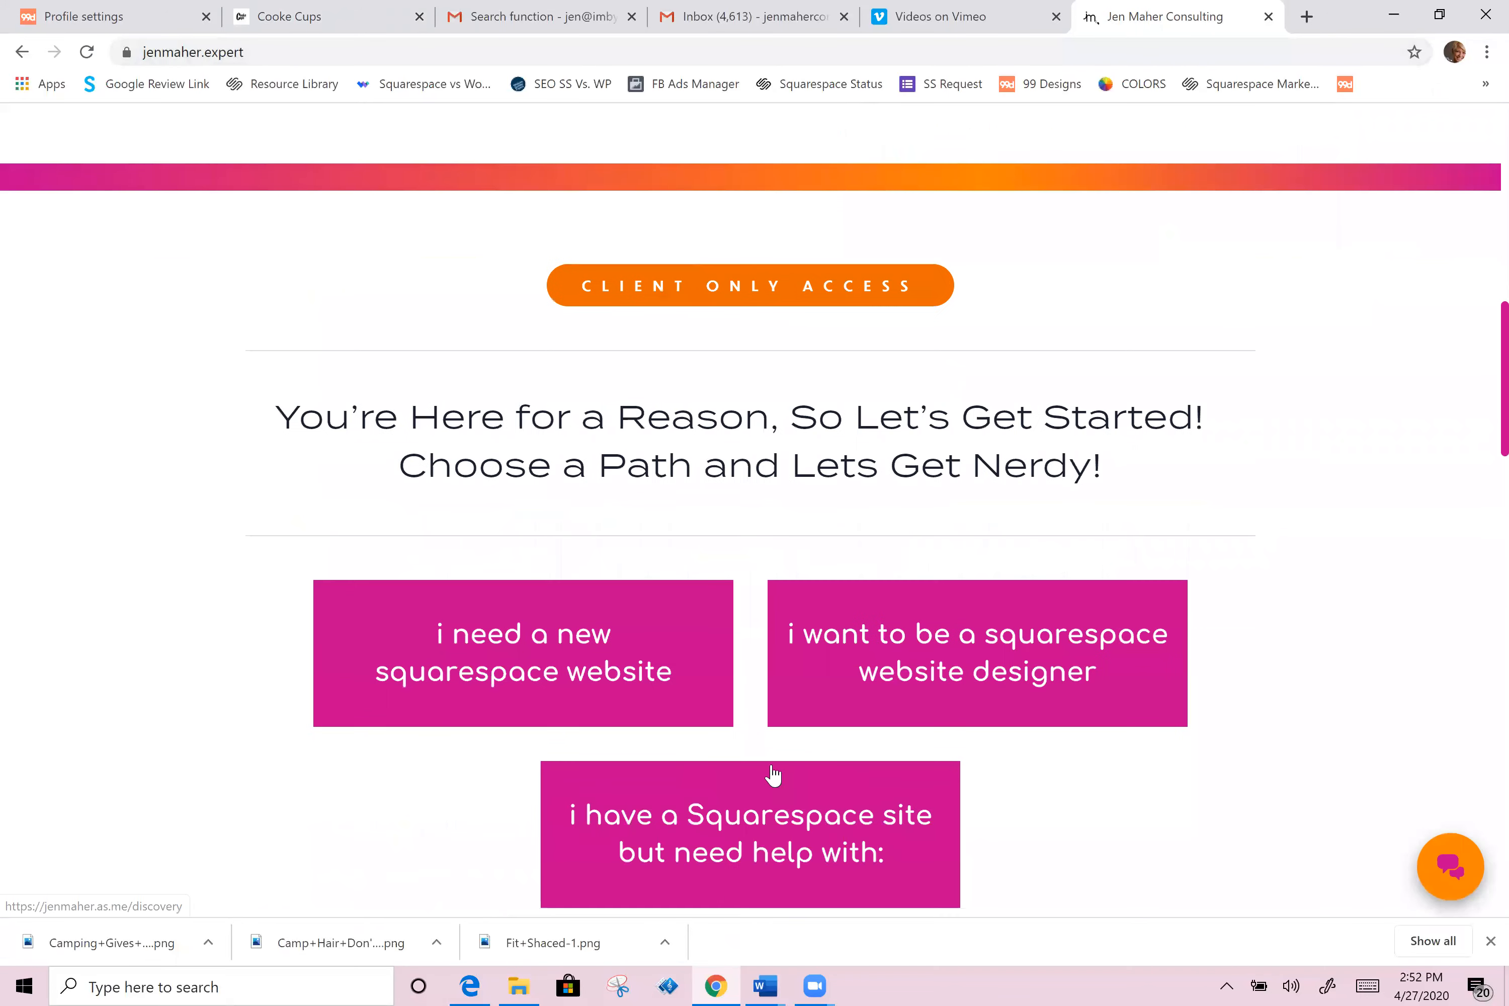
scroll(772, 776, "down", 12)
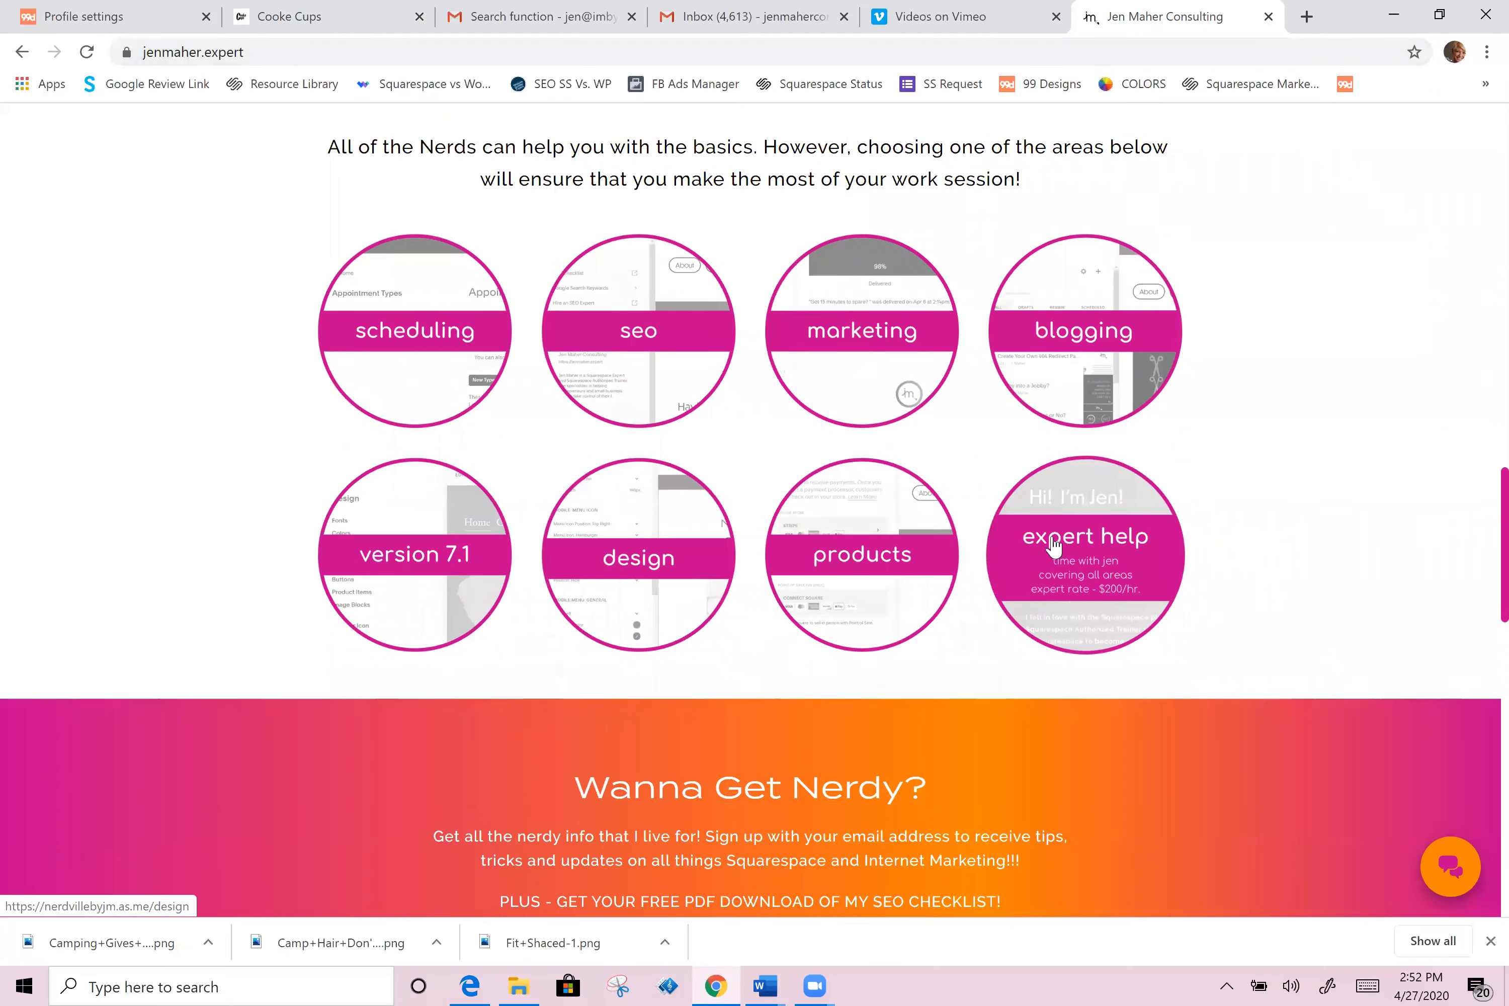
scroll(1120, 444, "up", 6)
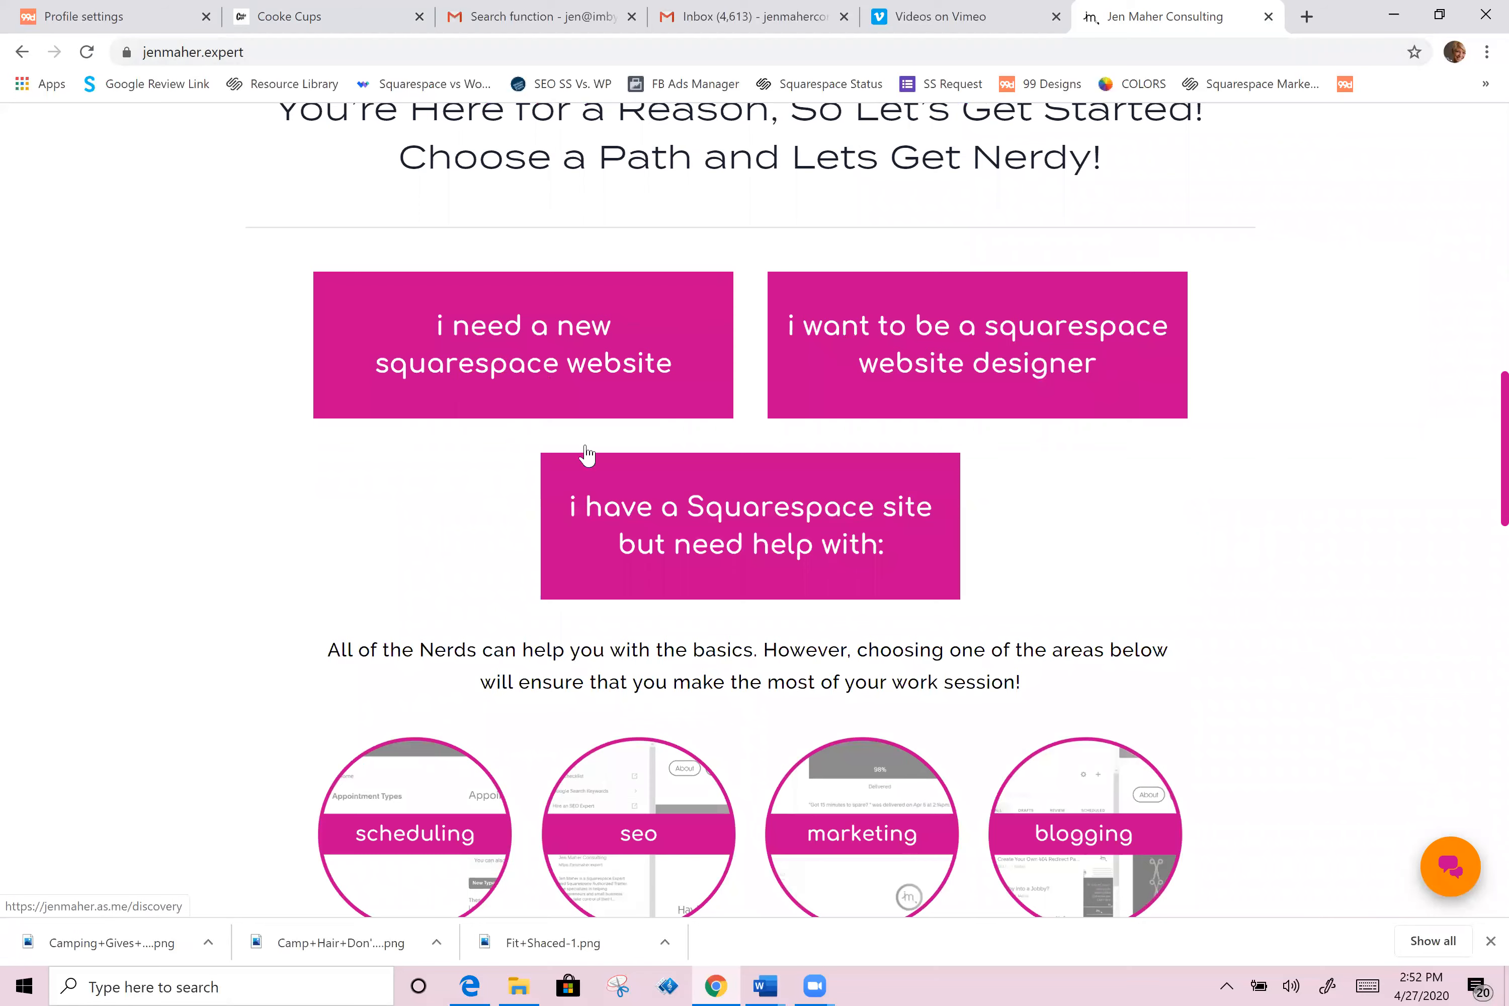
scroll(1129, 682, "down", 1)
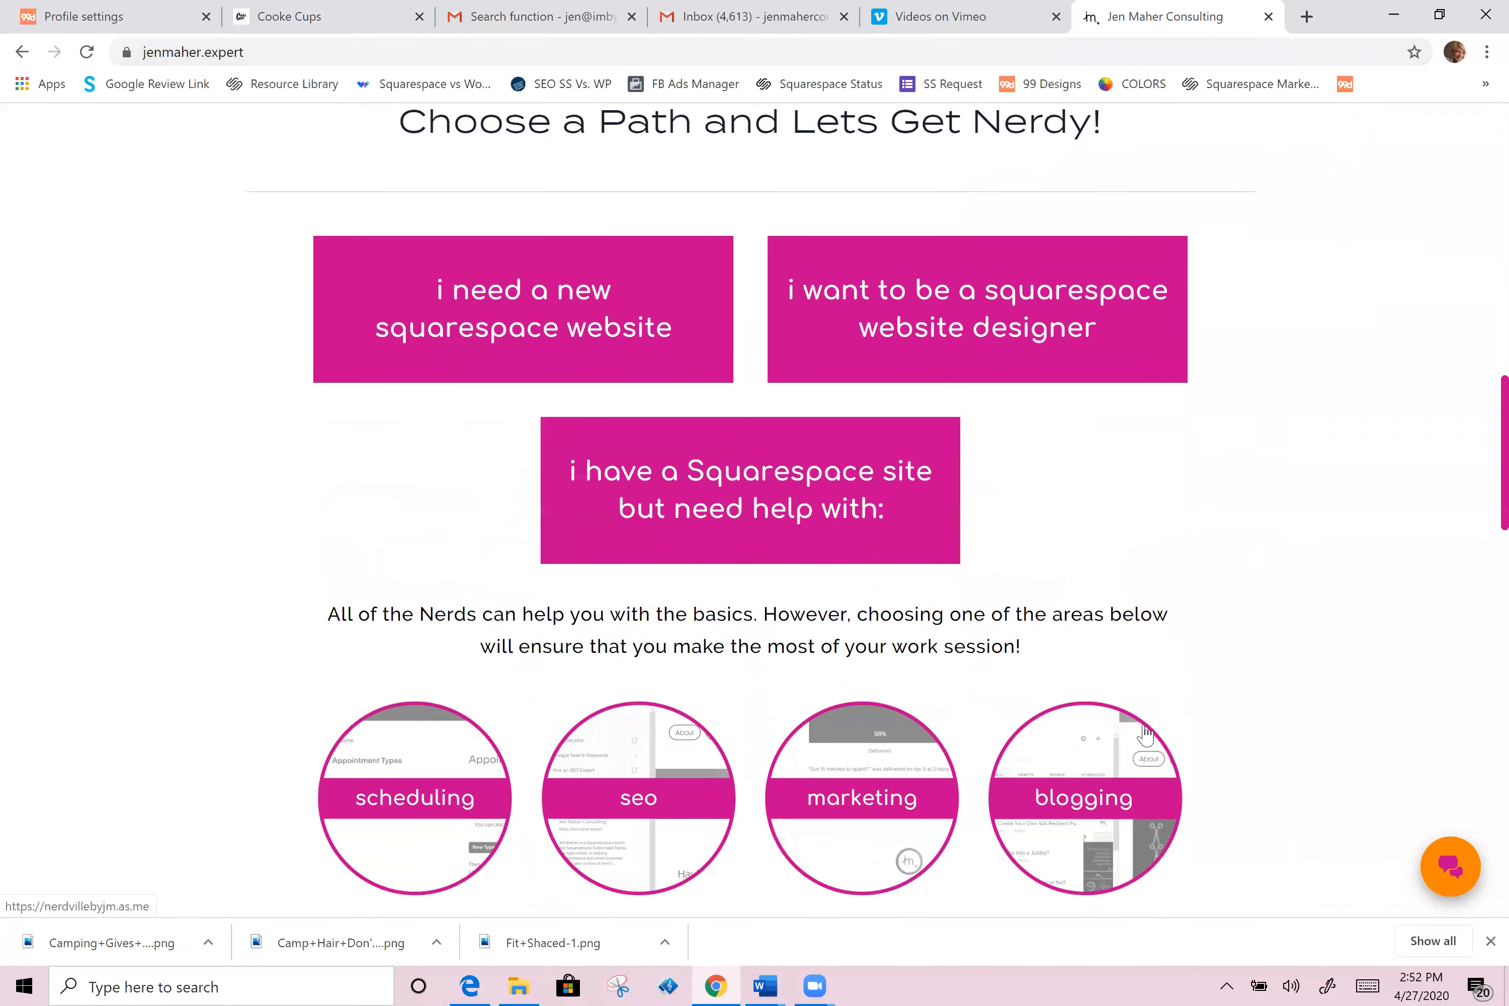
scroll(1144, 733, "down", 3)
scroll(1273, 664, "up", 20)
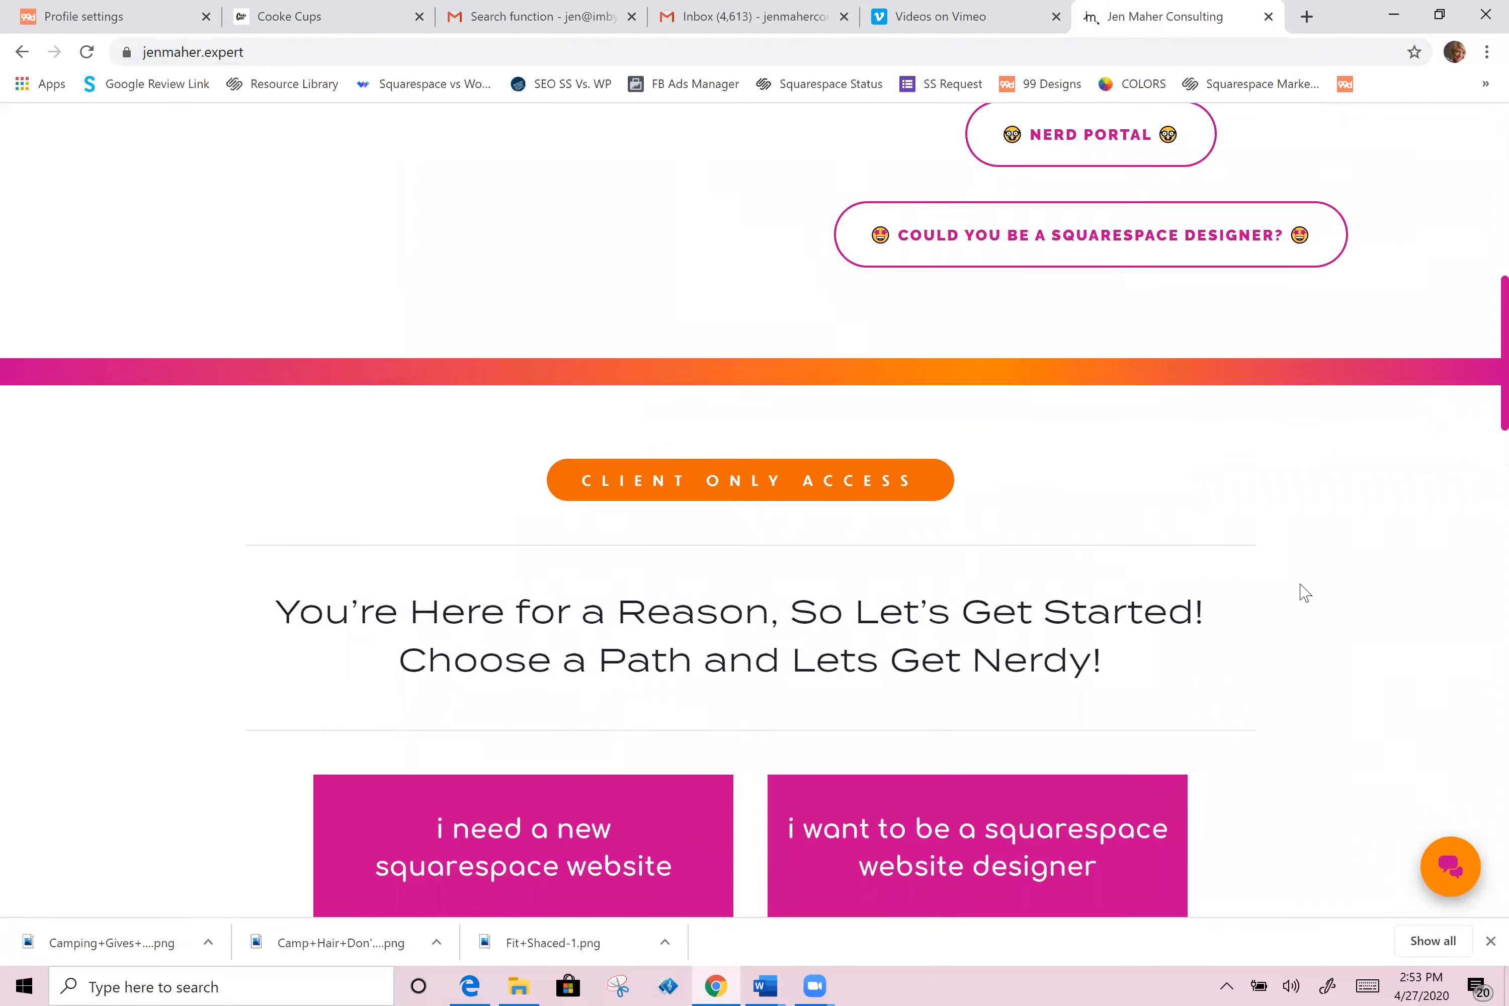
left_click(1334, 269)
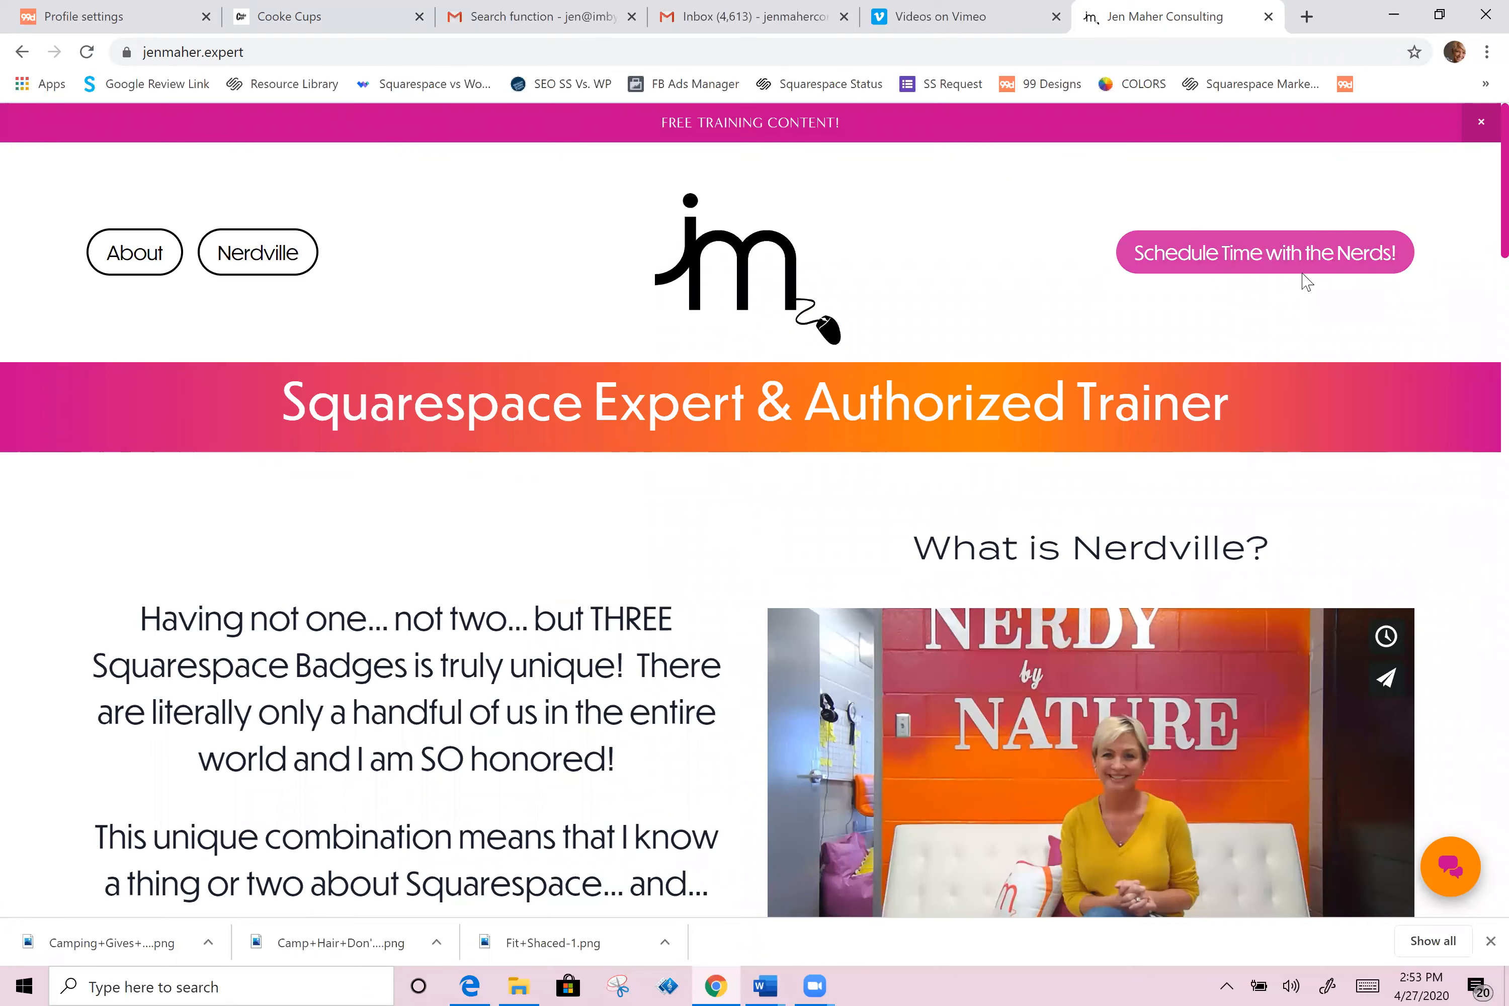
scroll(1083, 701, "down", 4)
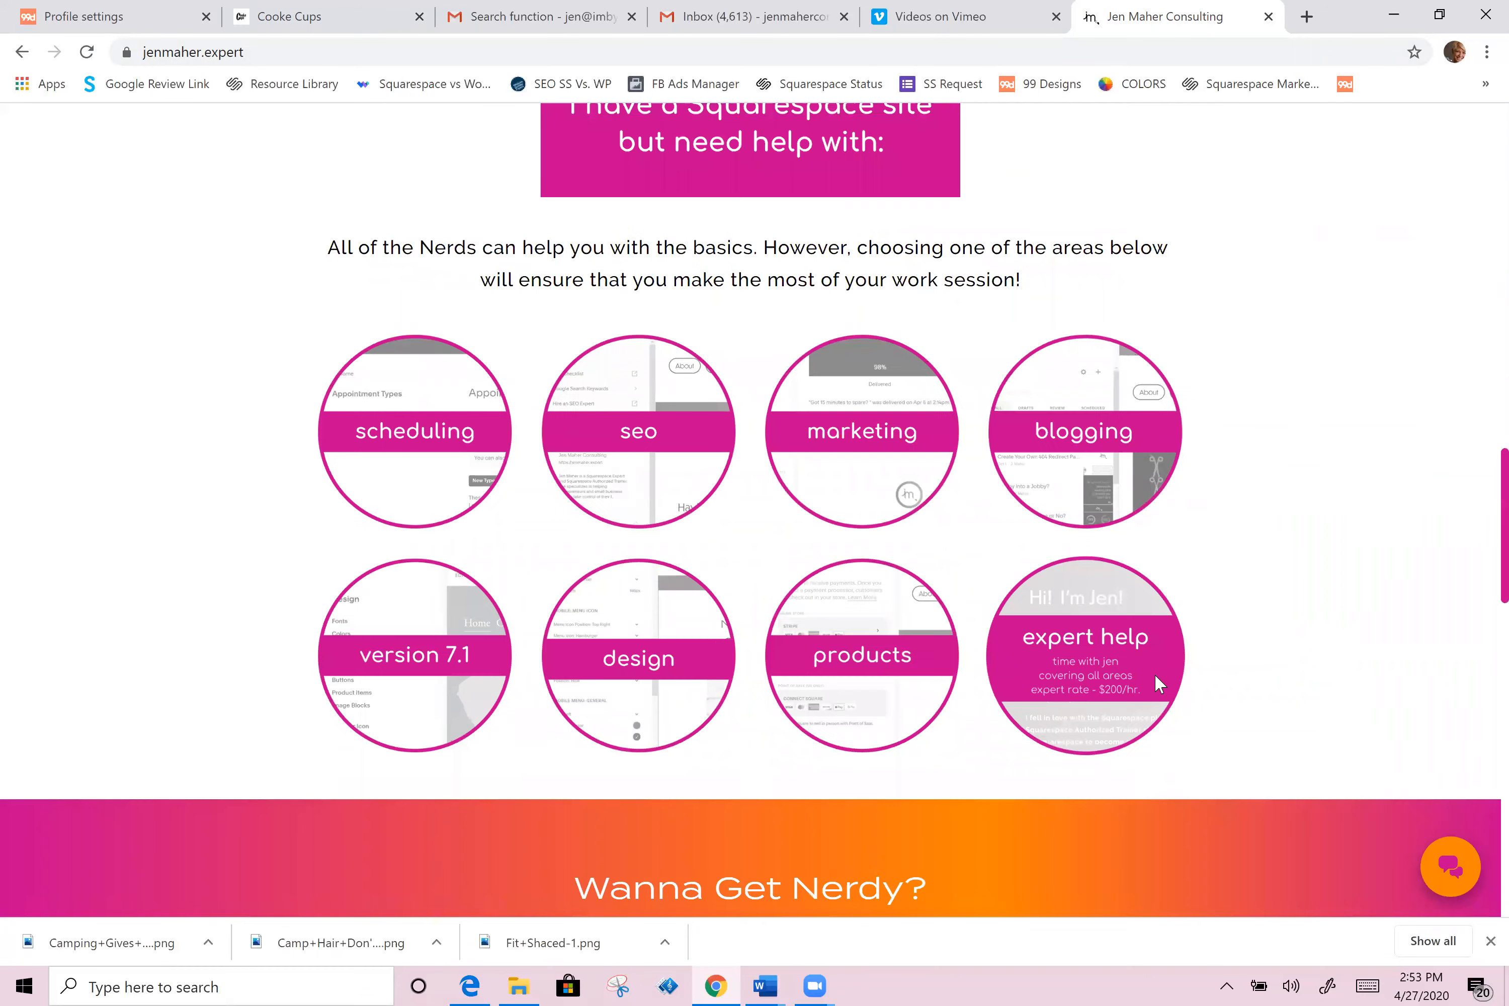
scroll(1303, 577, "up", 3)
scroll(1304, 577, "up", 15)
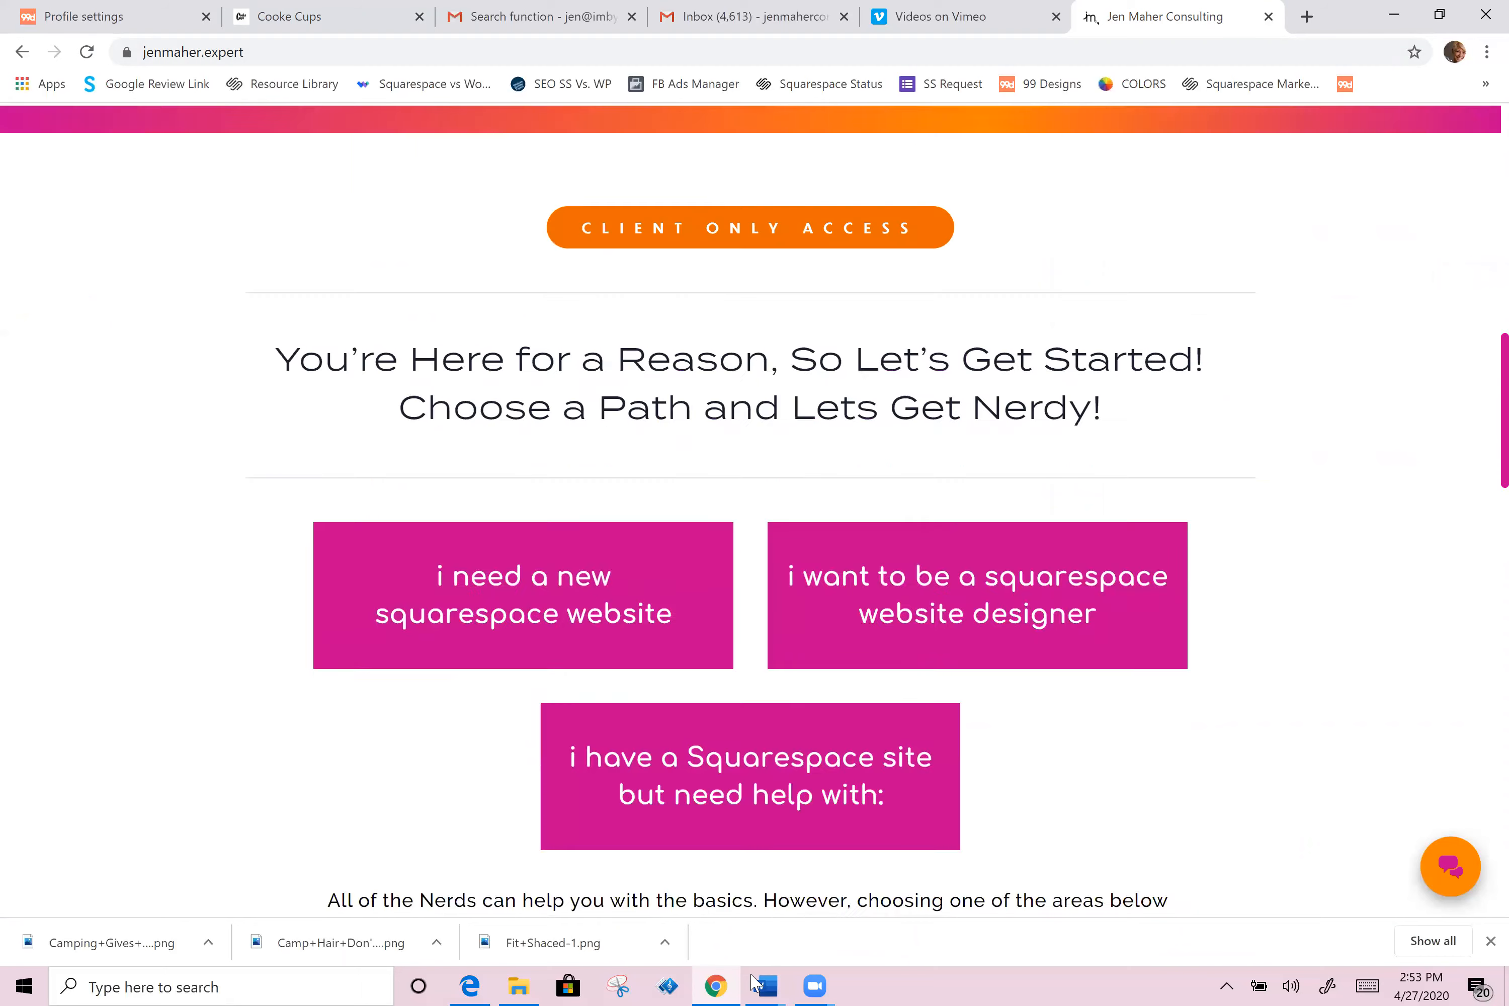